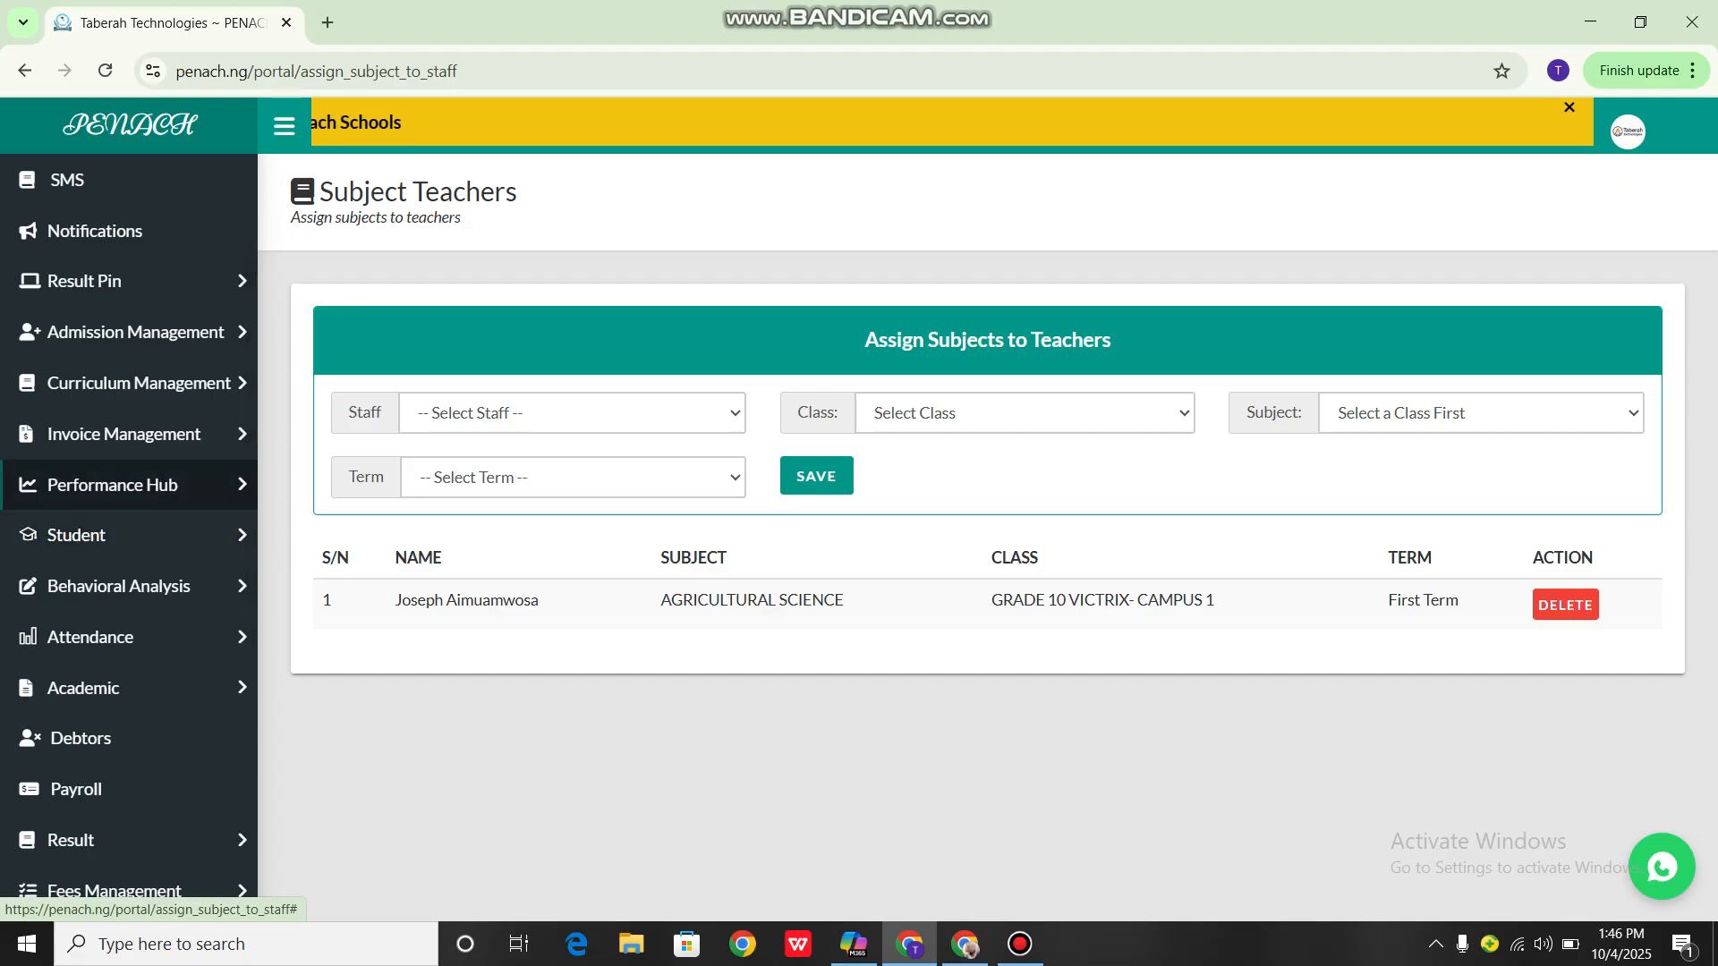
Open the Class page in the Academic section
{"action": "scroll", "coordinate": [134, 486], "scroll_direction": "down", "scroll_amount": 2}
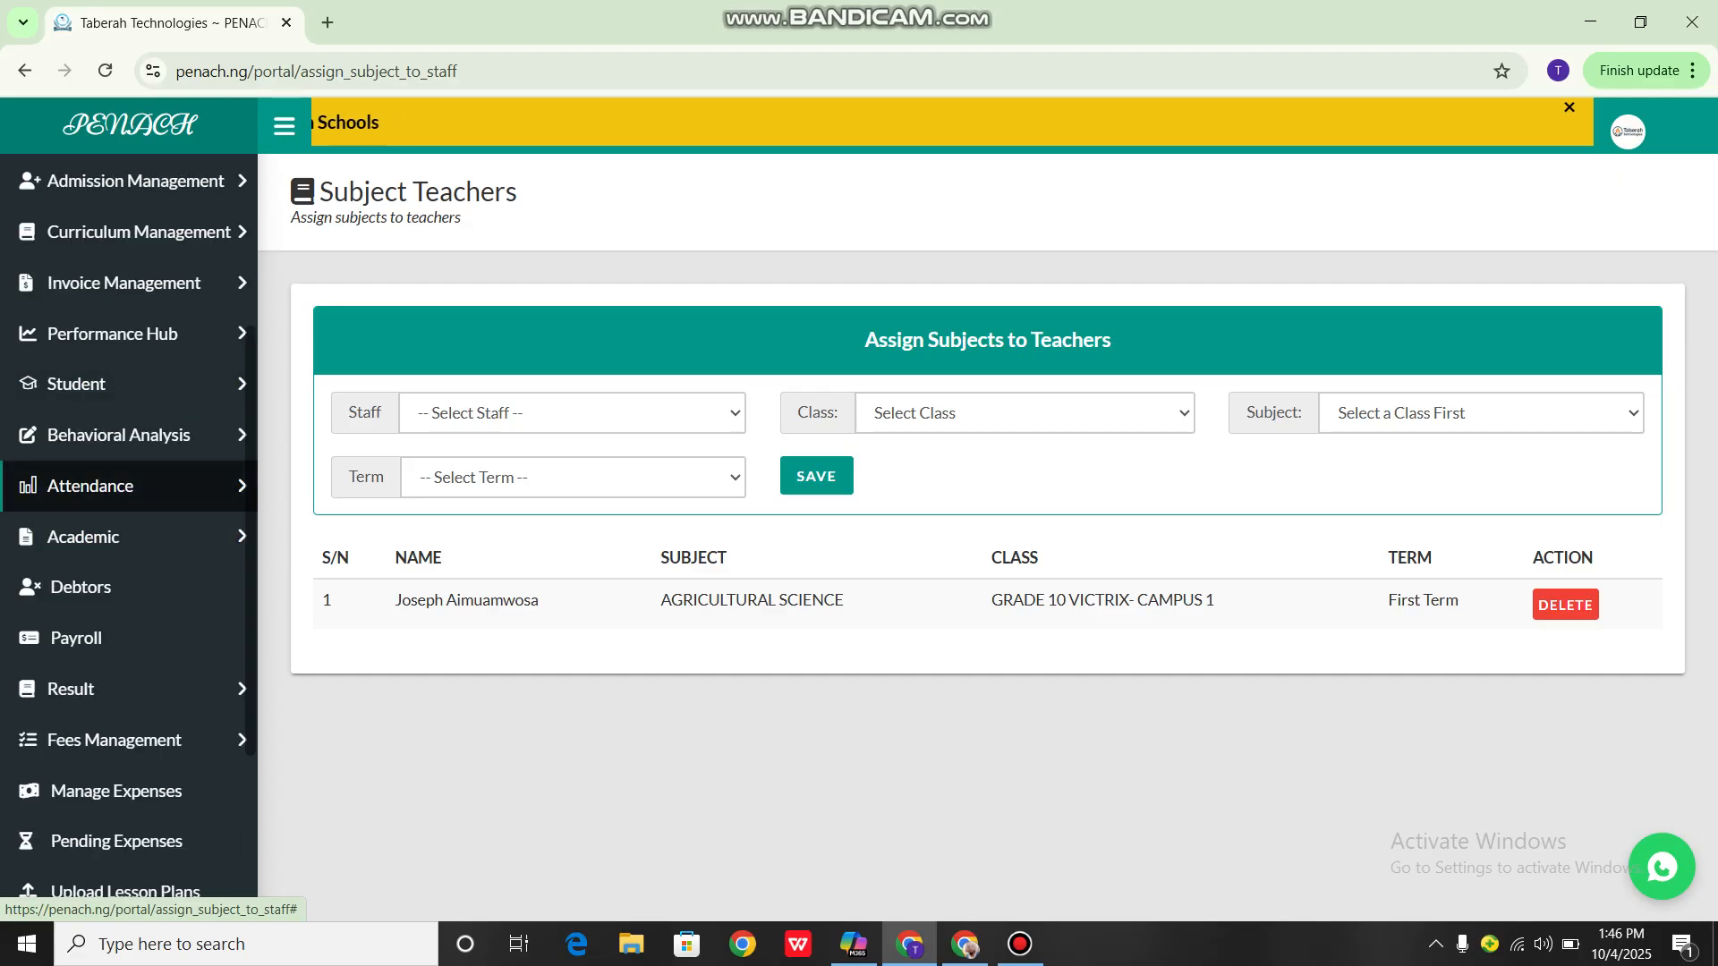
{"action": "scroll", "coordinate": [134, 486], "scroll_direction": "down", "scroll_amount": 2}
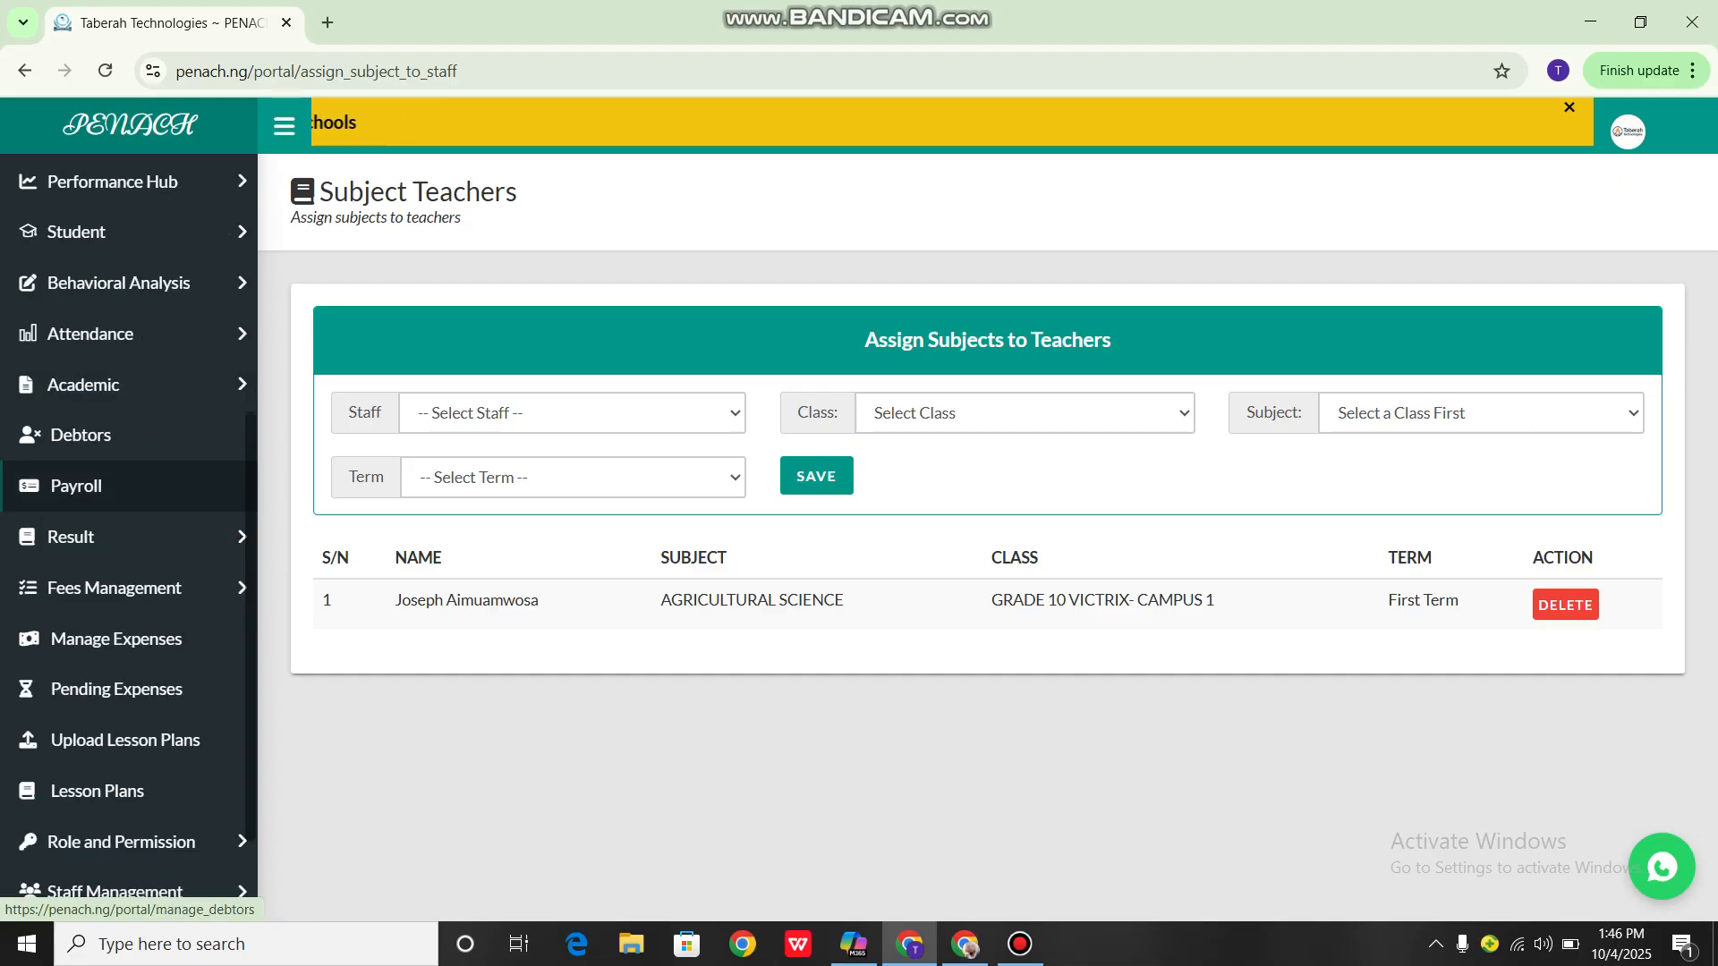
{"action": "left_click", "coordinate": [89, 384]}
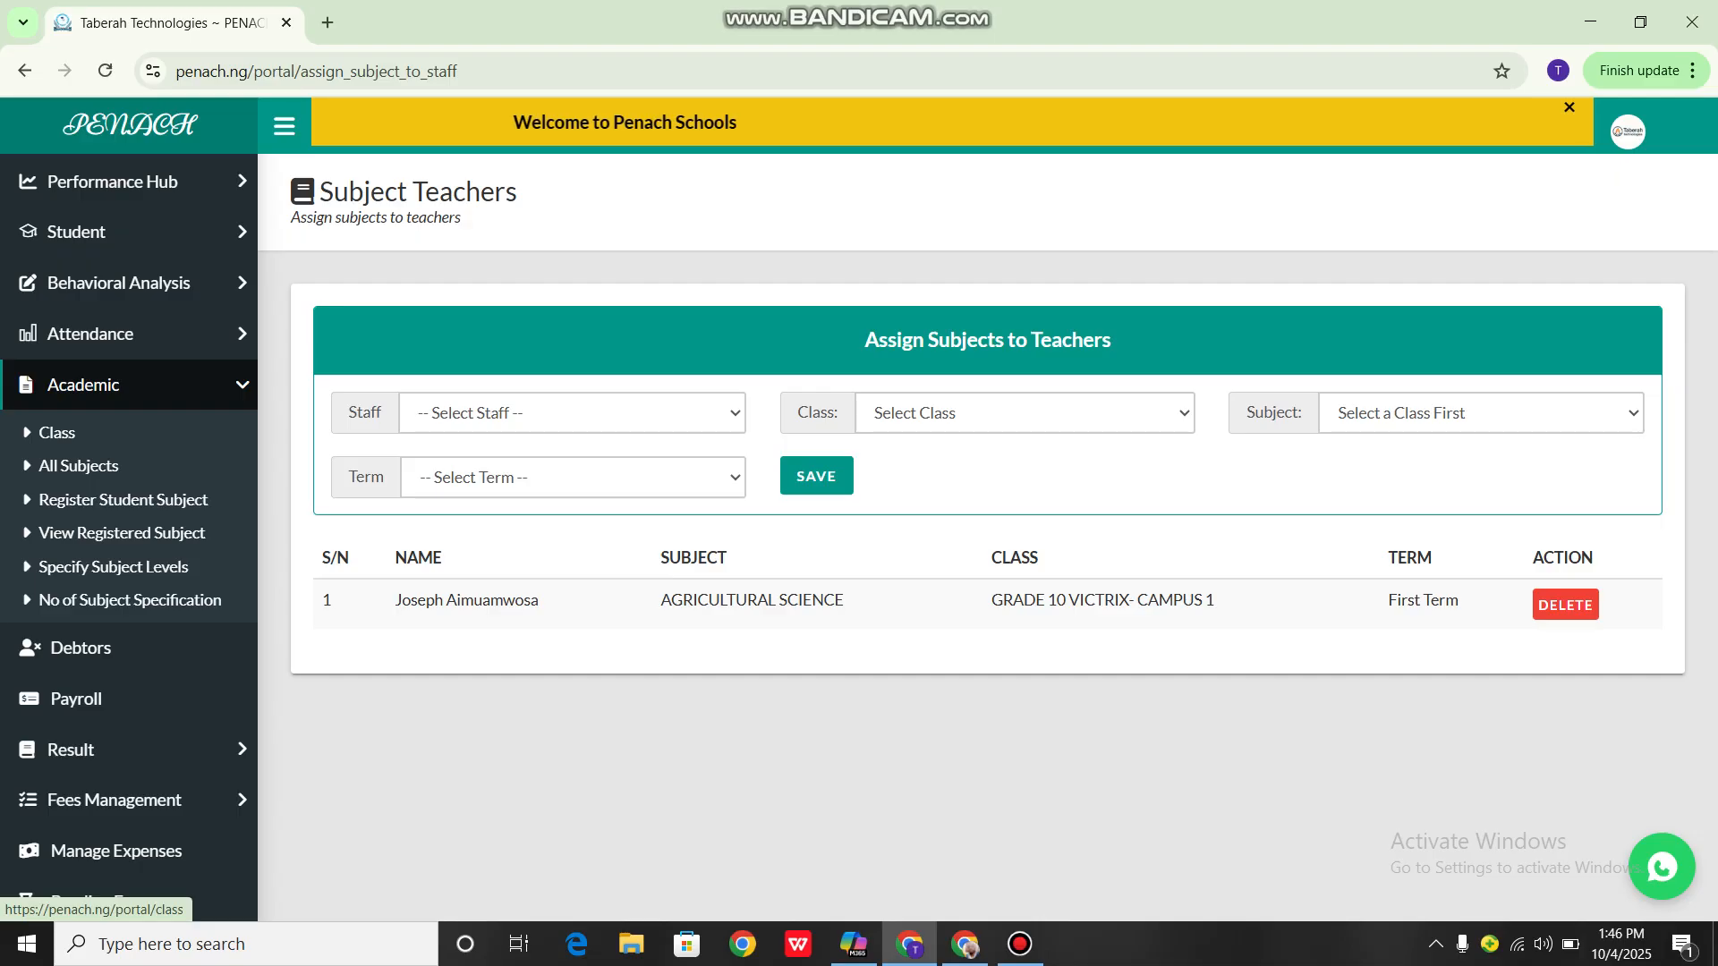
{"action": "left_click", "coordinate": [56, 433]}
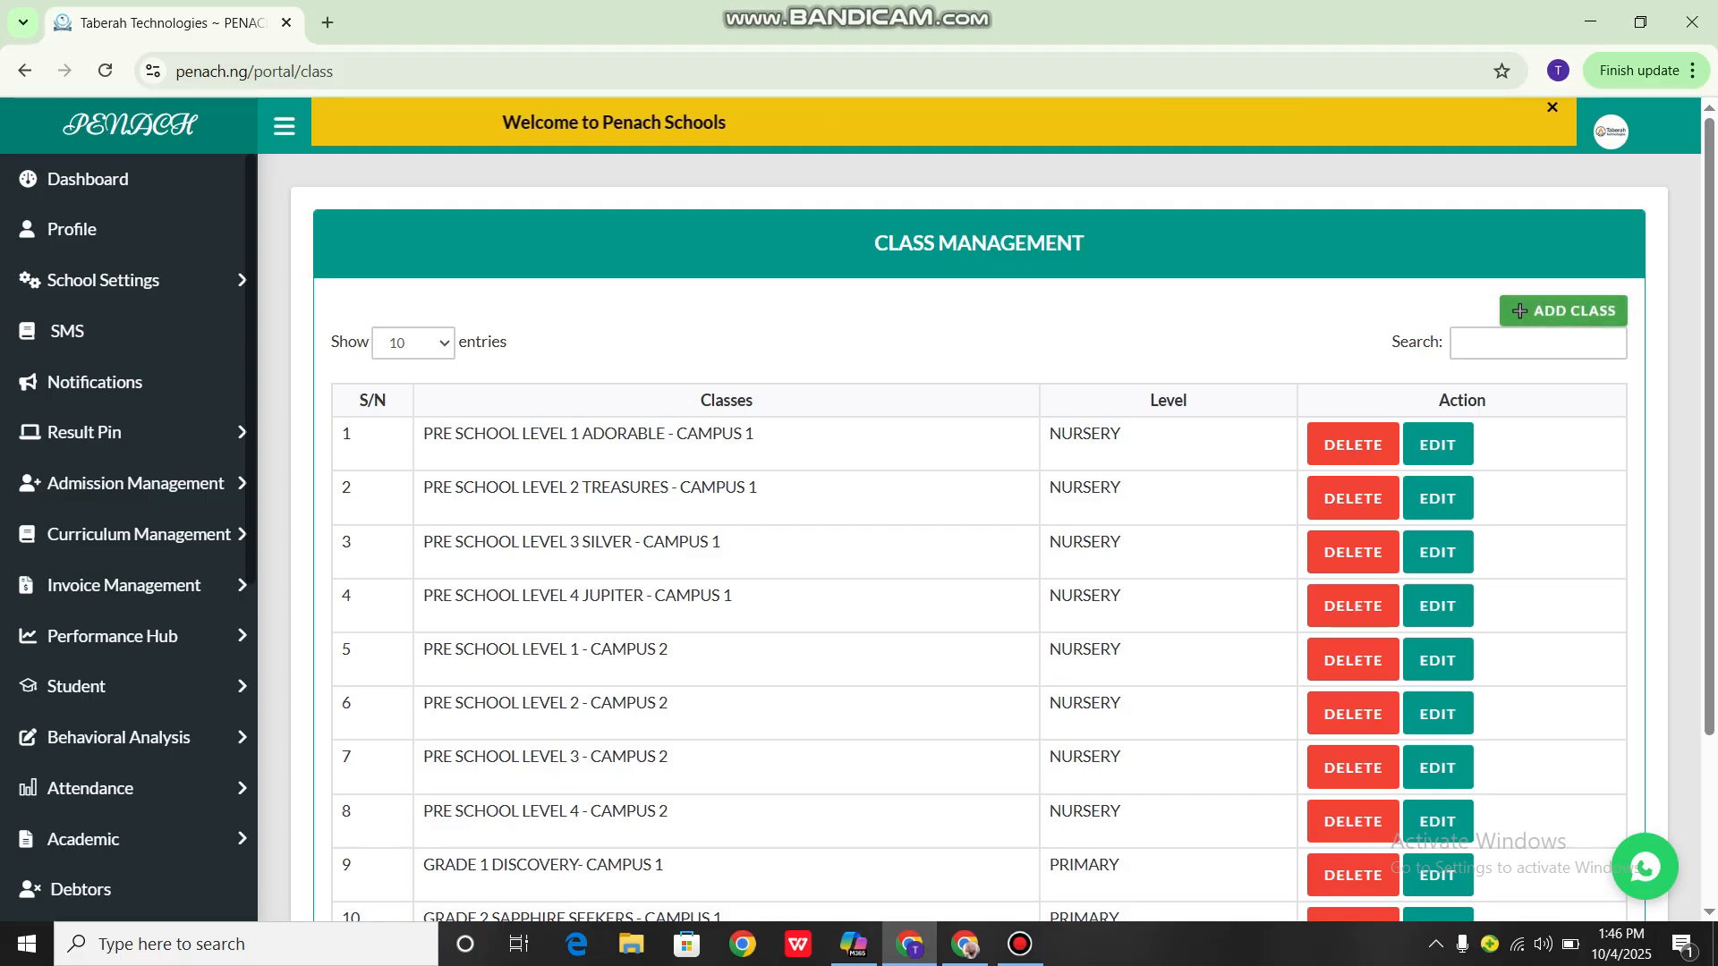
Add a new class named JSS1 with the class level UPPER BASIC
{"action": "left_click", "coordinate": [1518, 310]}
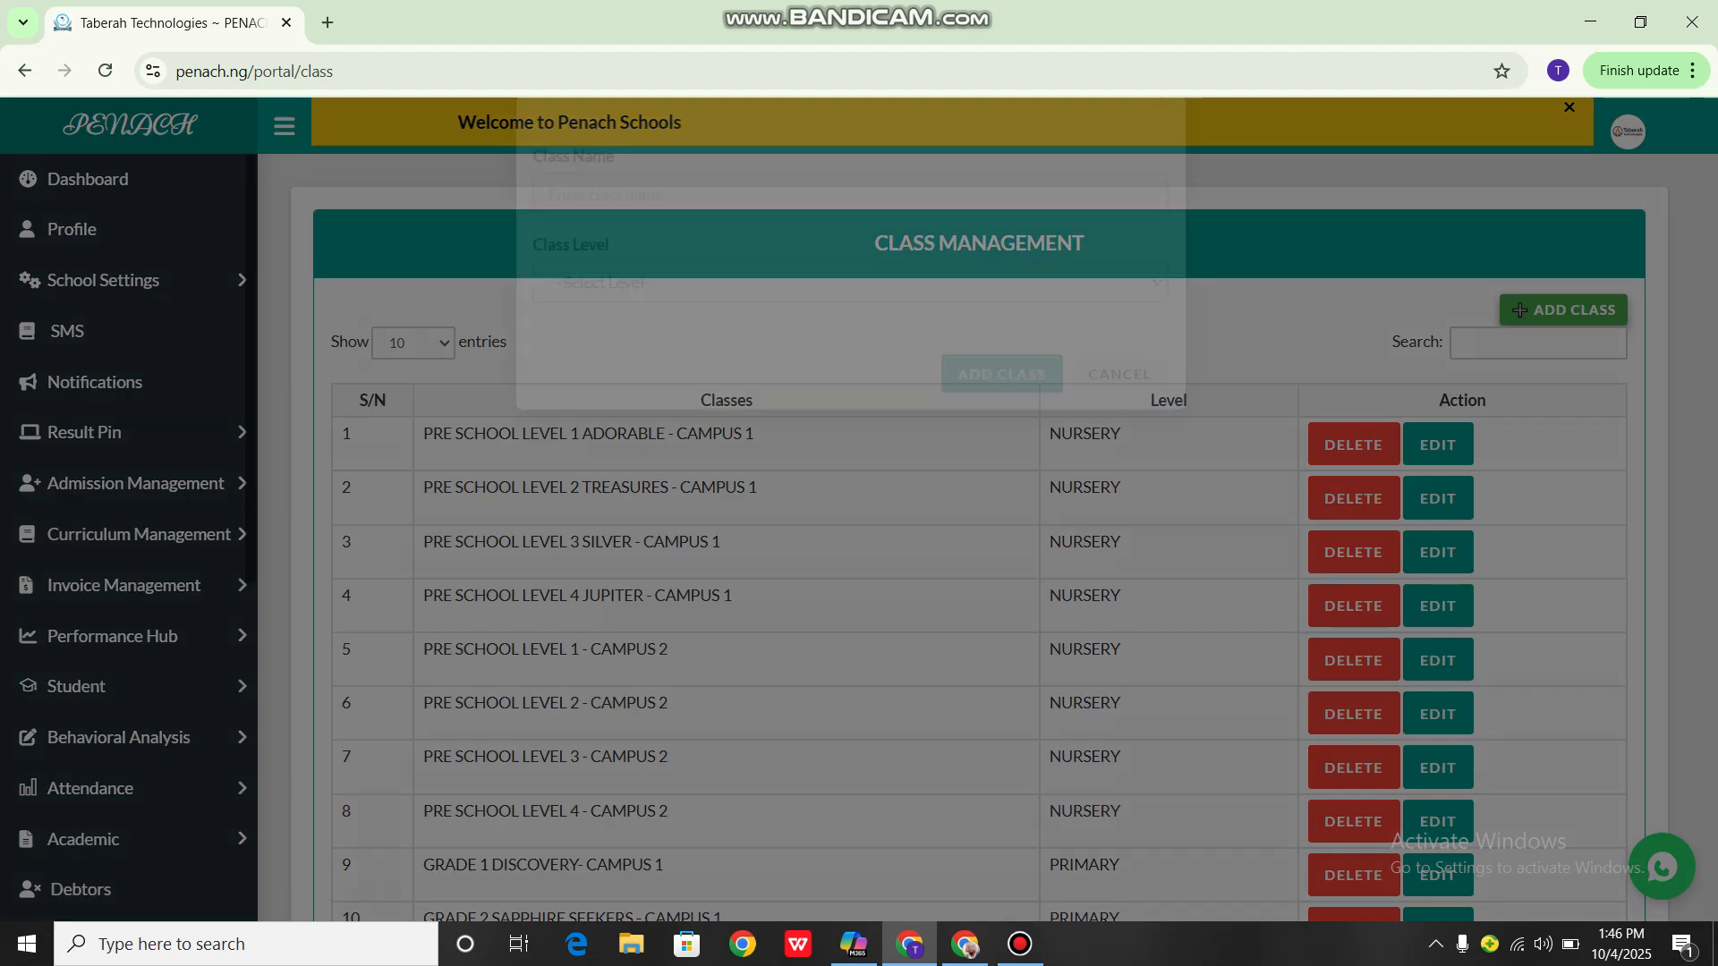
{"action": "left_click", "coordinate": [850, 277]}
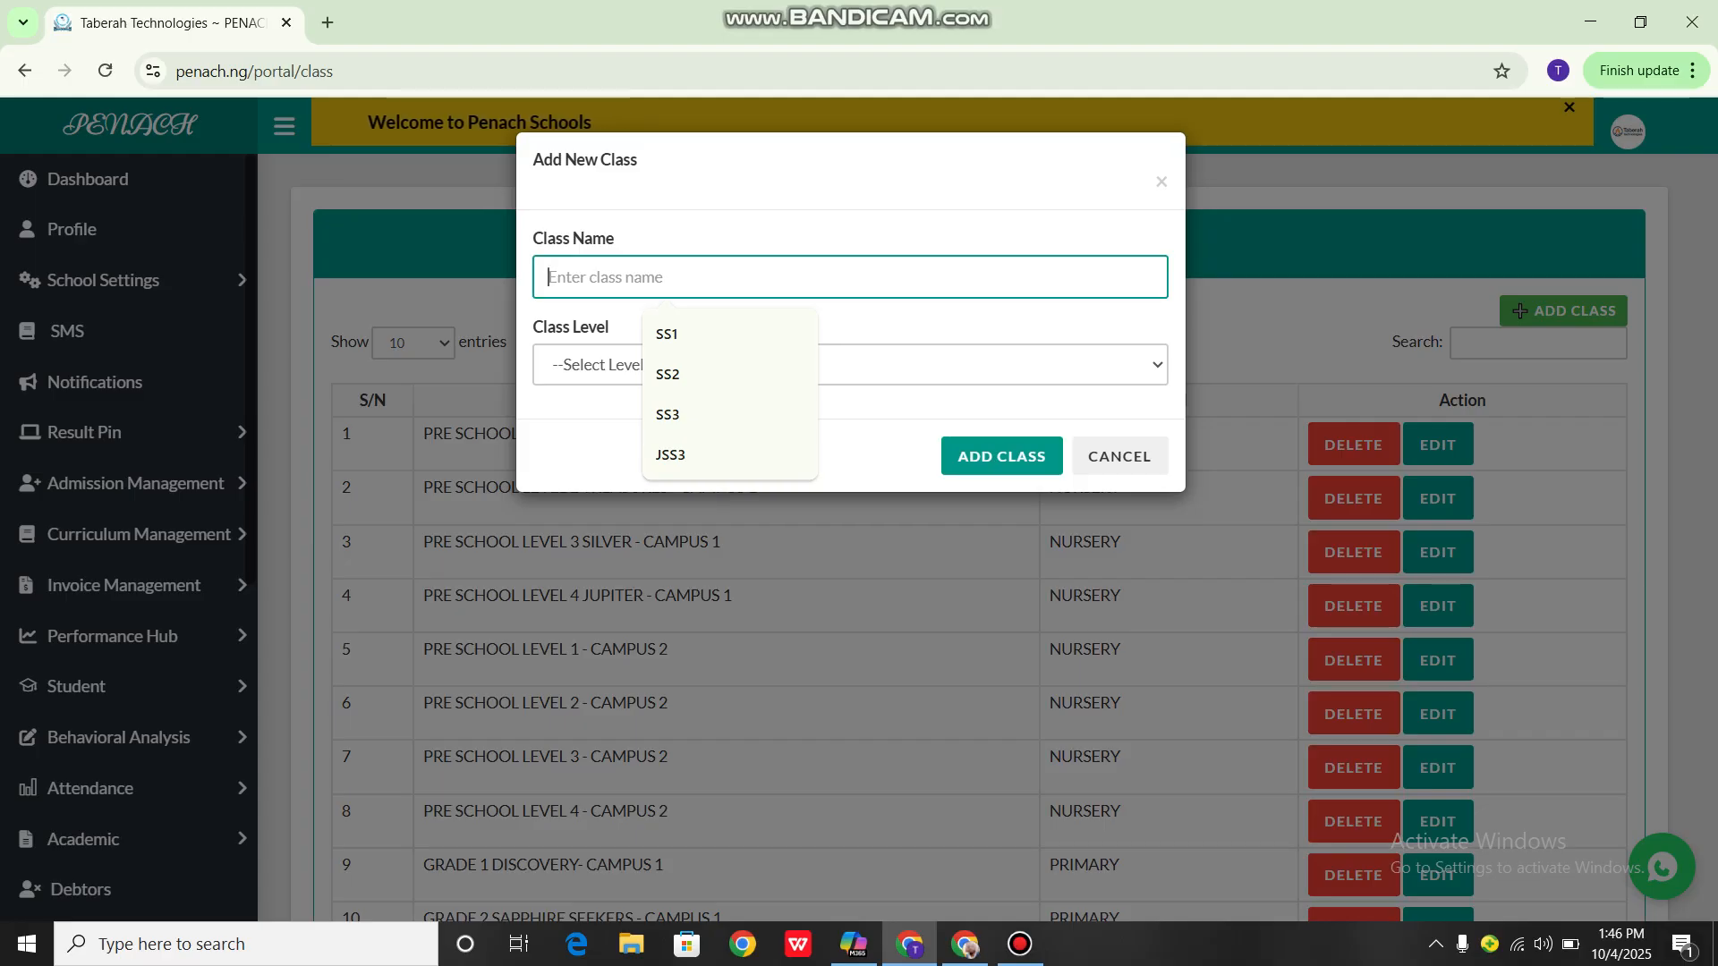
{"action": "type", "text": "JSS1"}
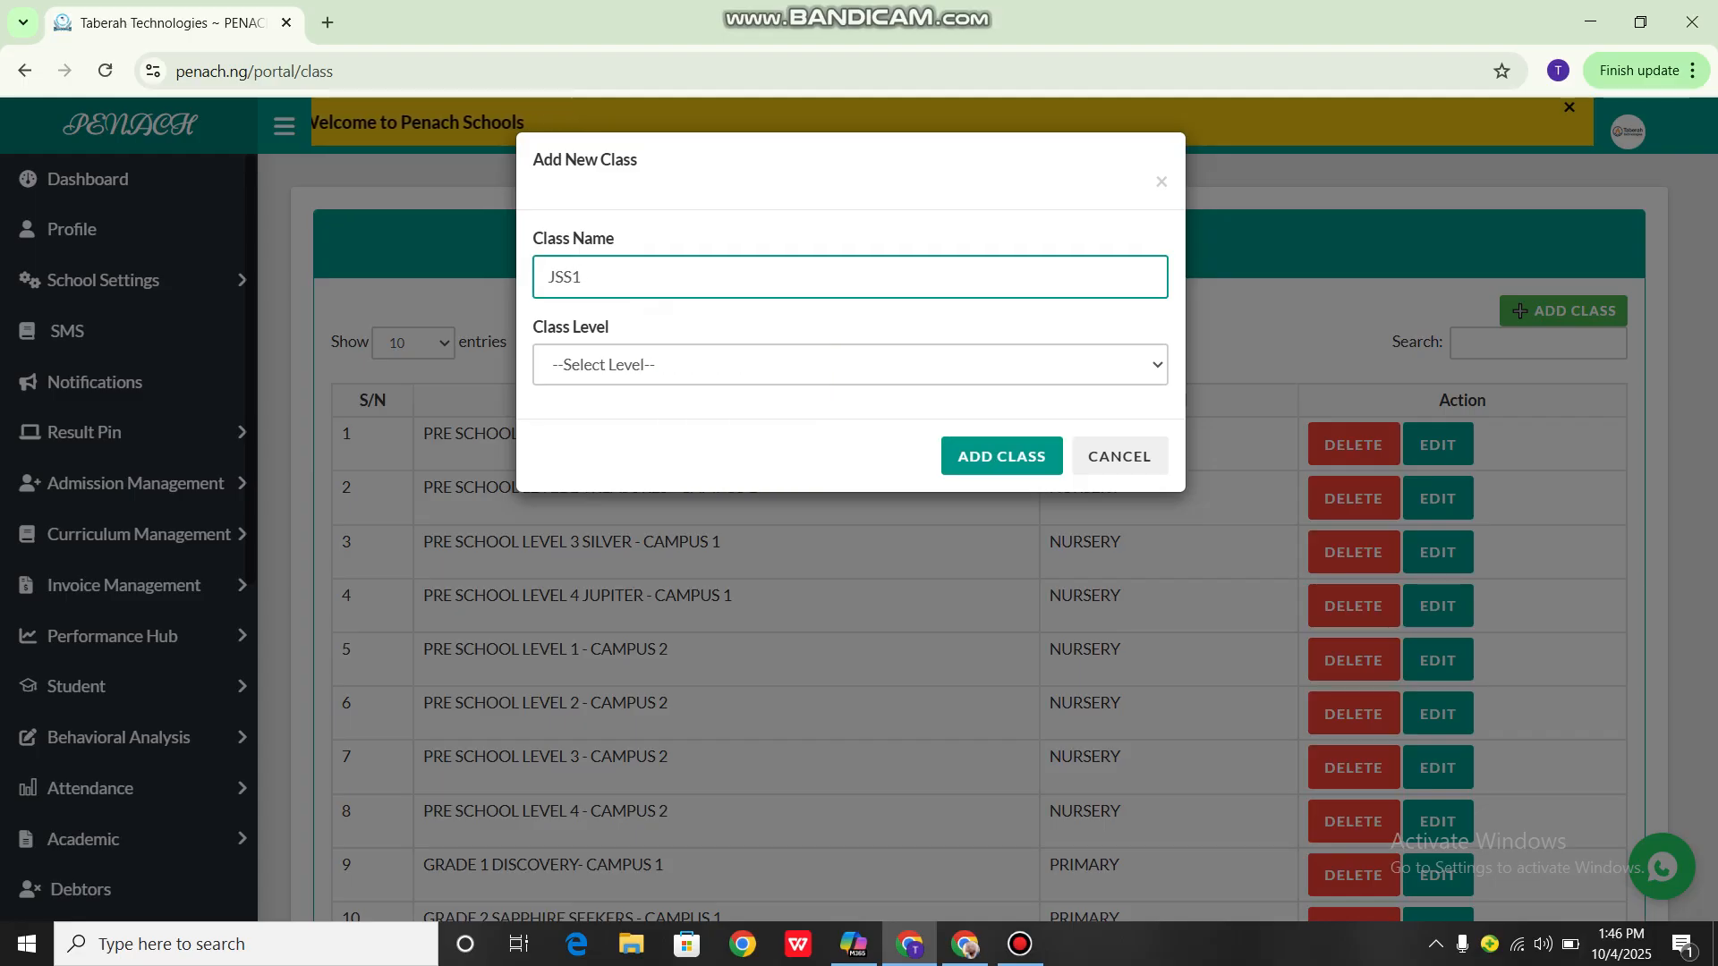
{"action": "left_click", "coordinate": [850, 365]}
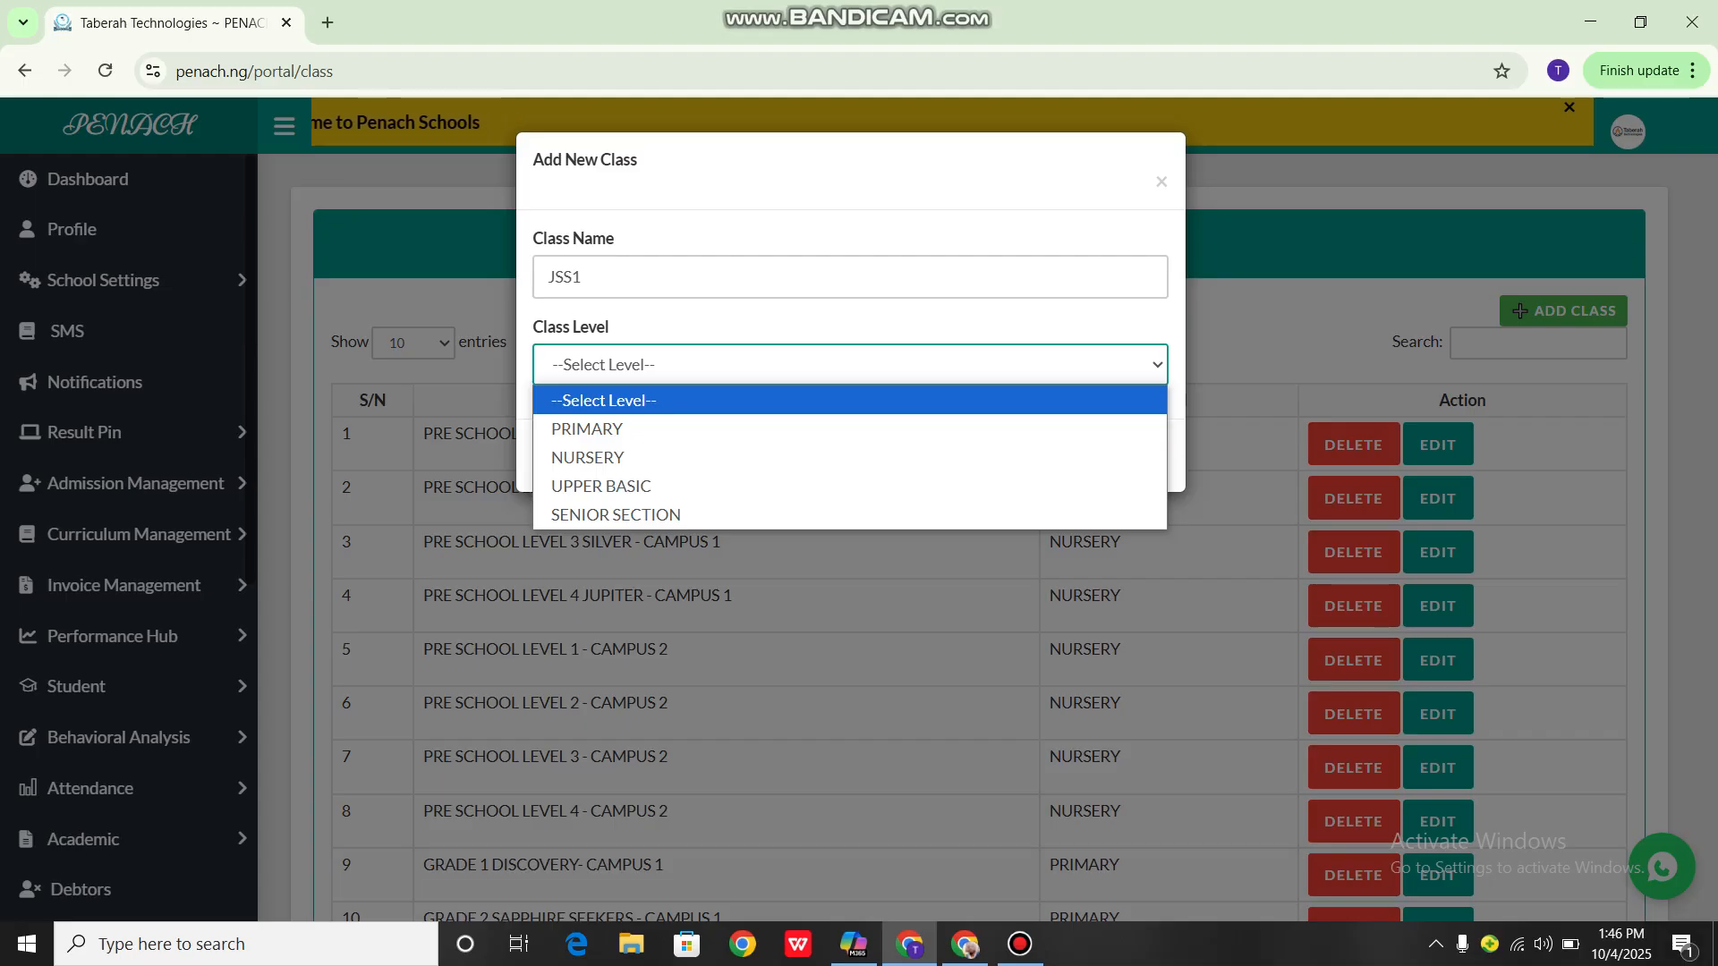
{"action": "key", "text": "Down"}
{"action": "key", "text": "Down"}
{"action": "key", "text": "Down"}
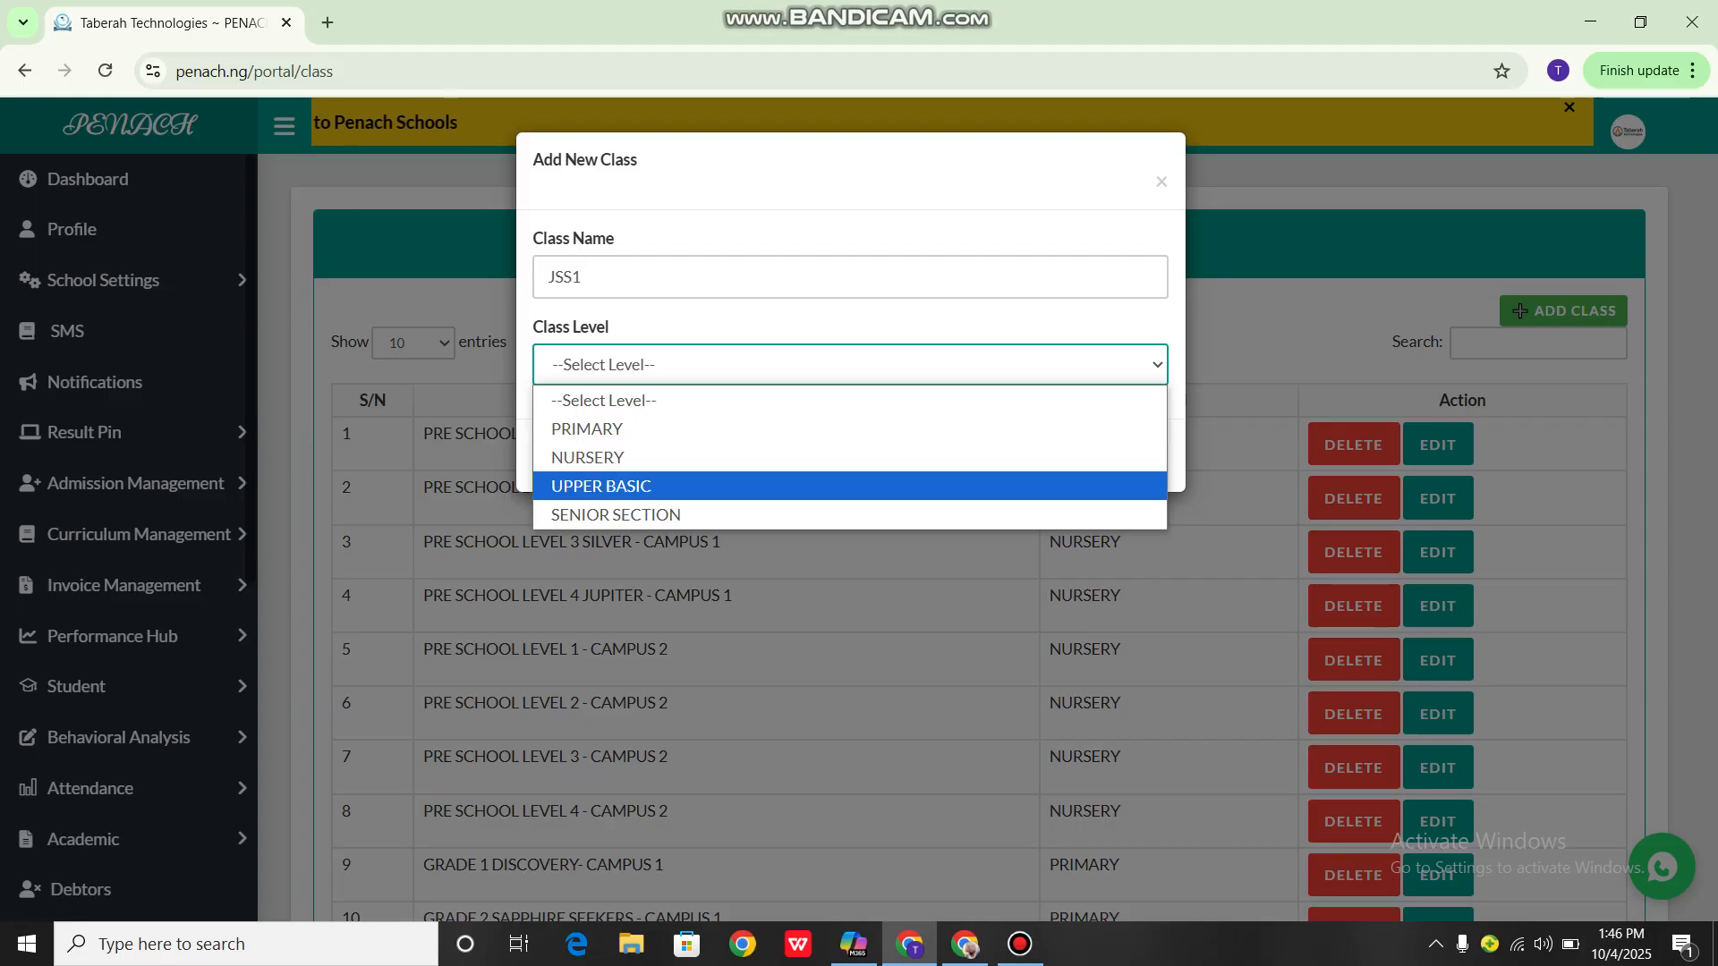
{"action": "key", "text": "Return"}
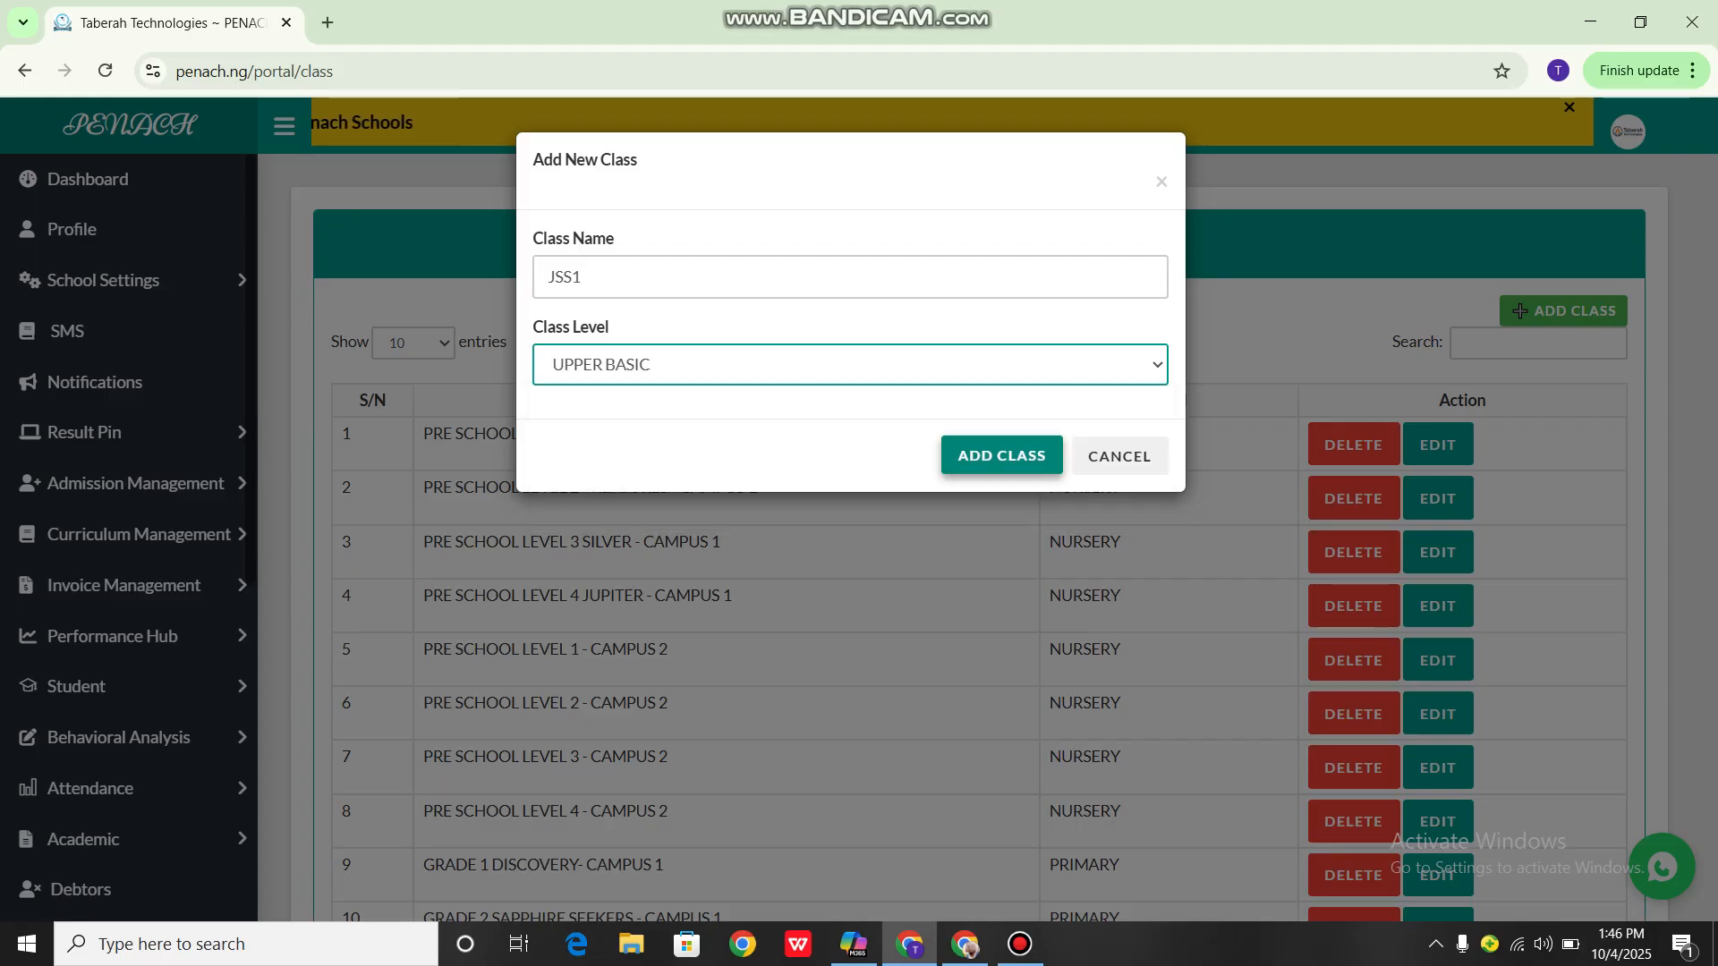
{"action": "left_click", "coordinate": [1001, 455]}
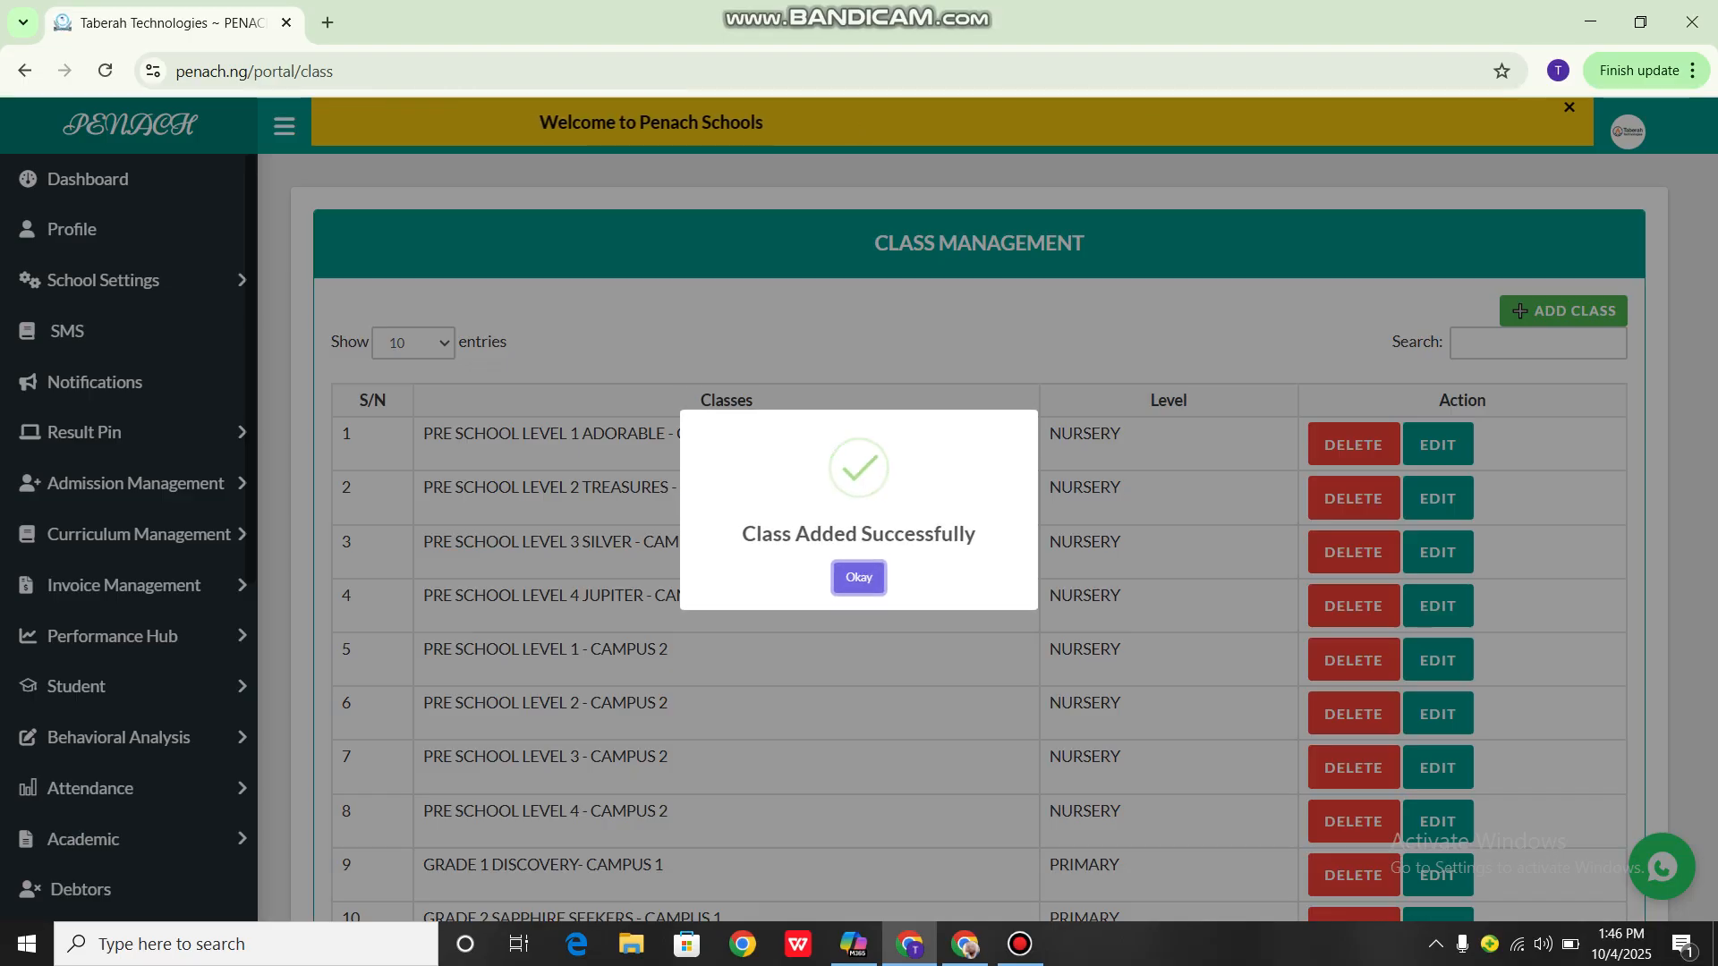
{"action": "key", "text": "Return"}
Find the JSS1 class on the last page of the class list and delete it
{"action": "scroll", "coordinate": [978, 537], "scroll_direction": "down", "scroll_amount": 3}
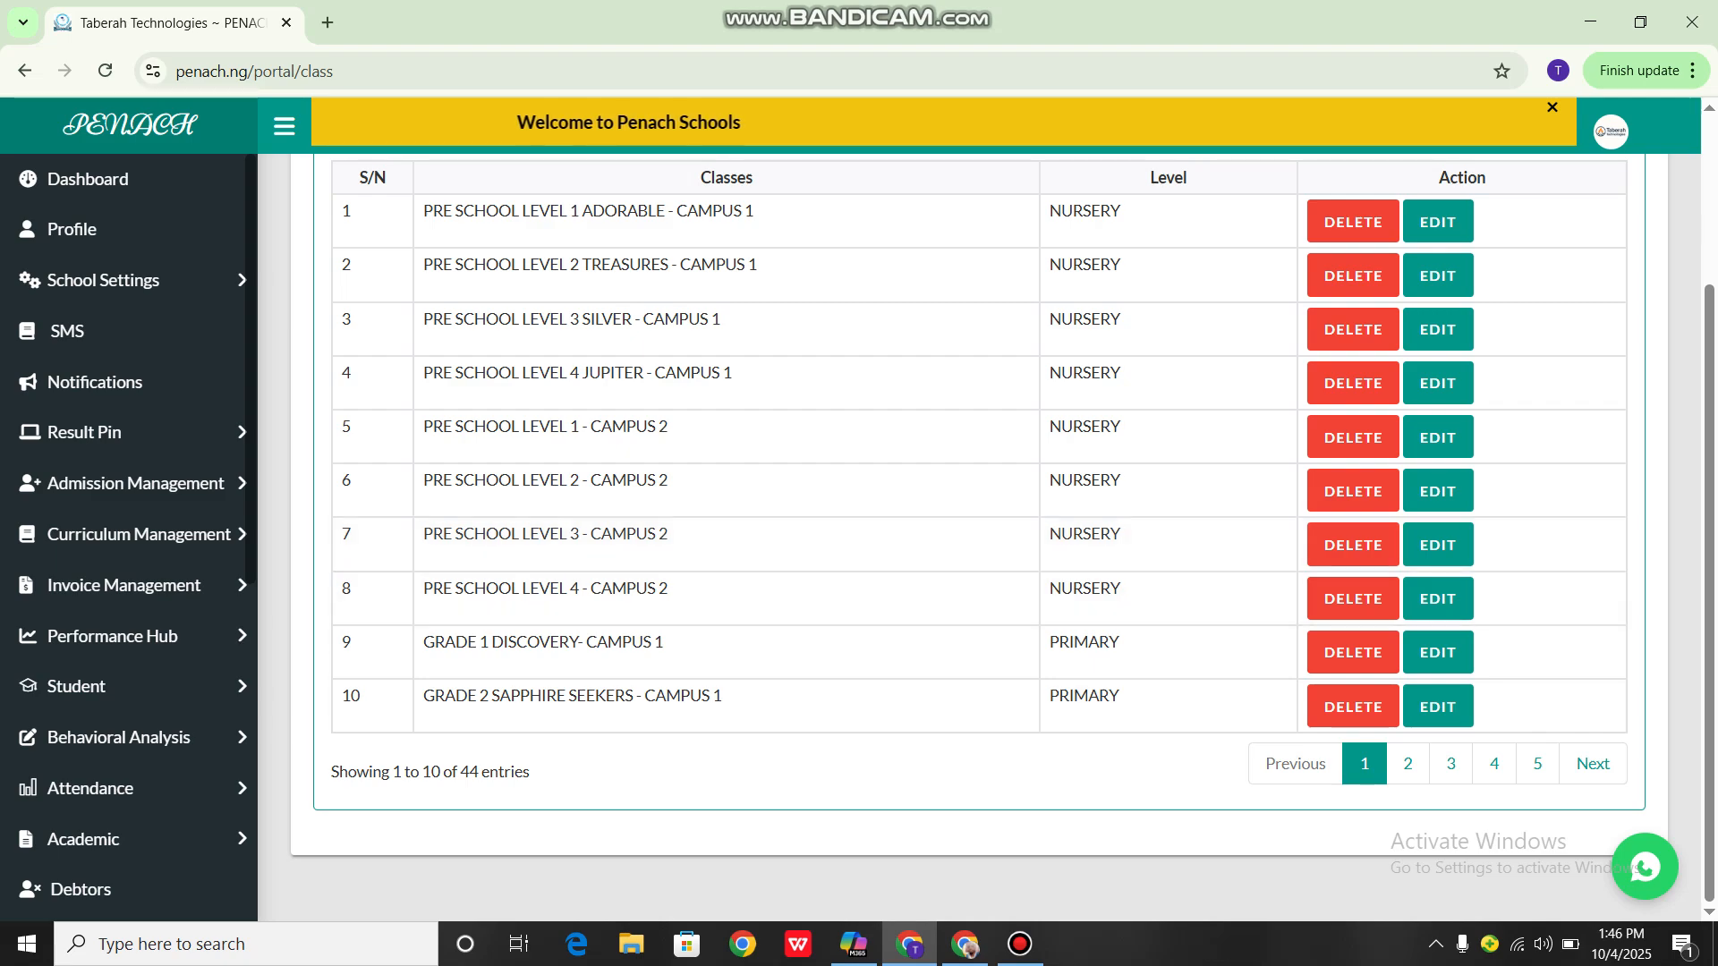
{"action": "left_click", "coordinate": [1450, 764]}
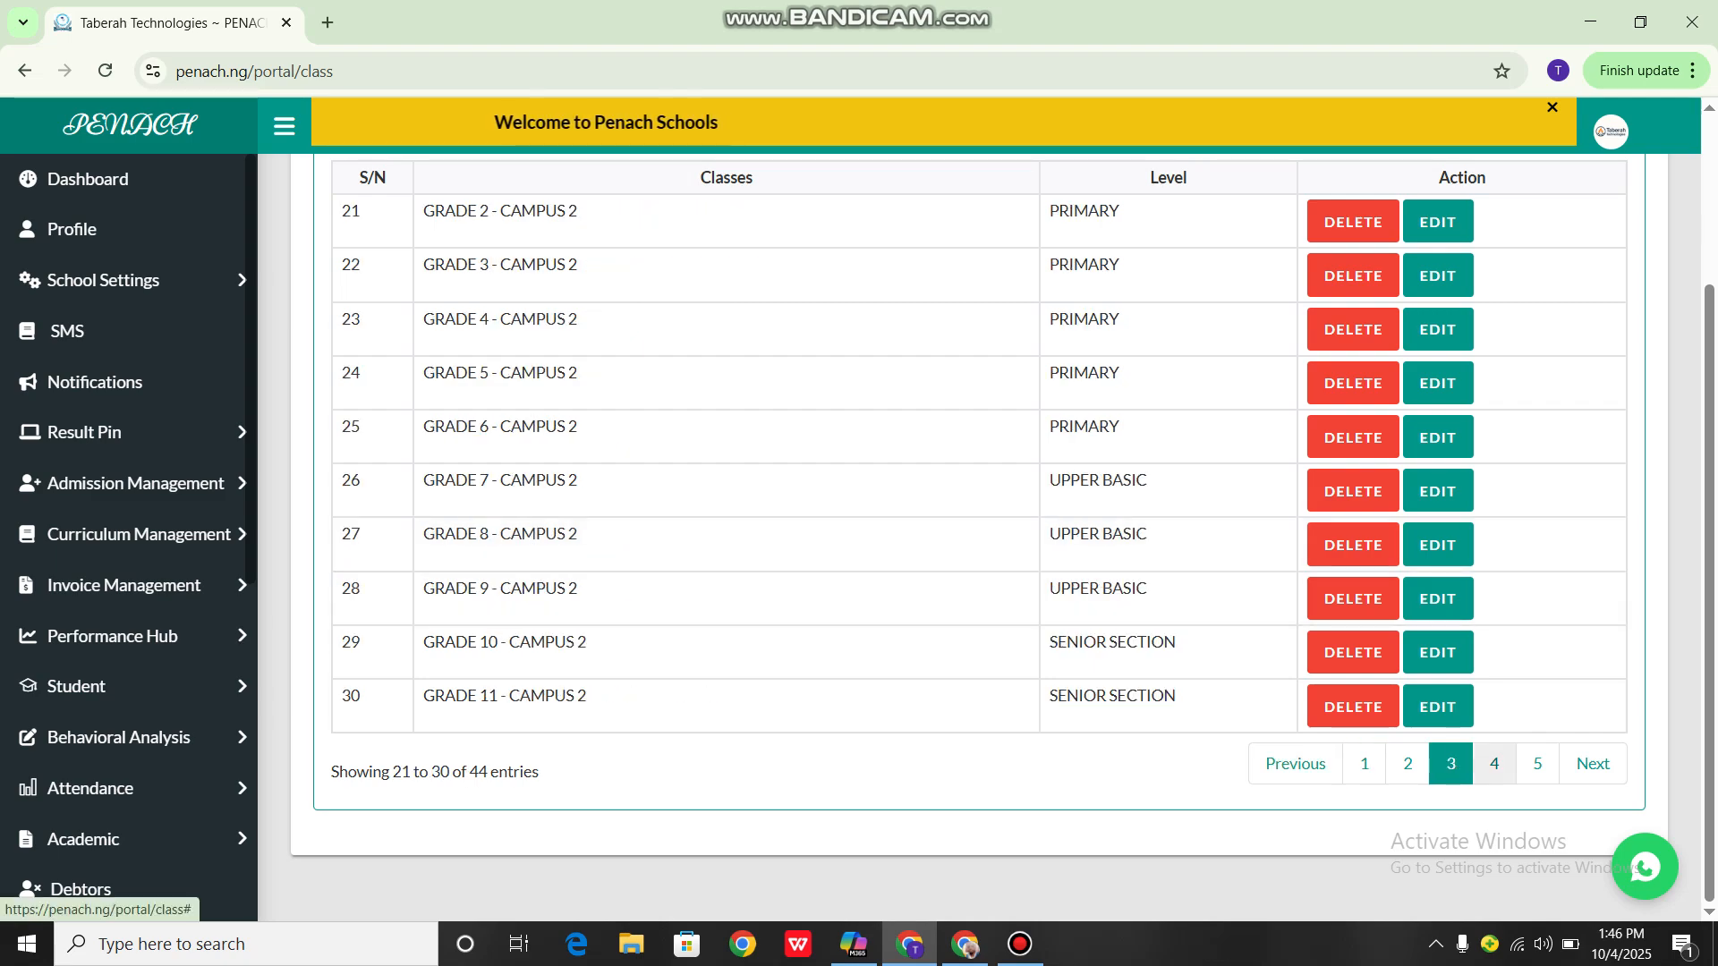
{"action": "left_click", "coordinate": [1537, 764]}
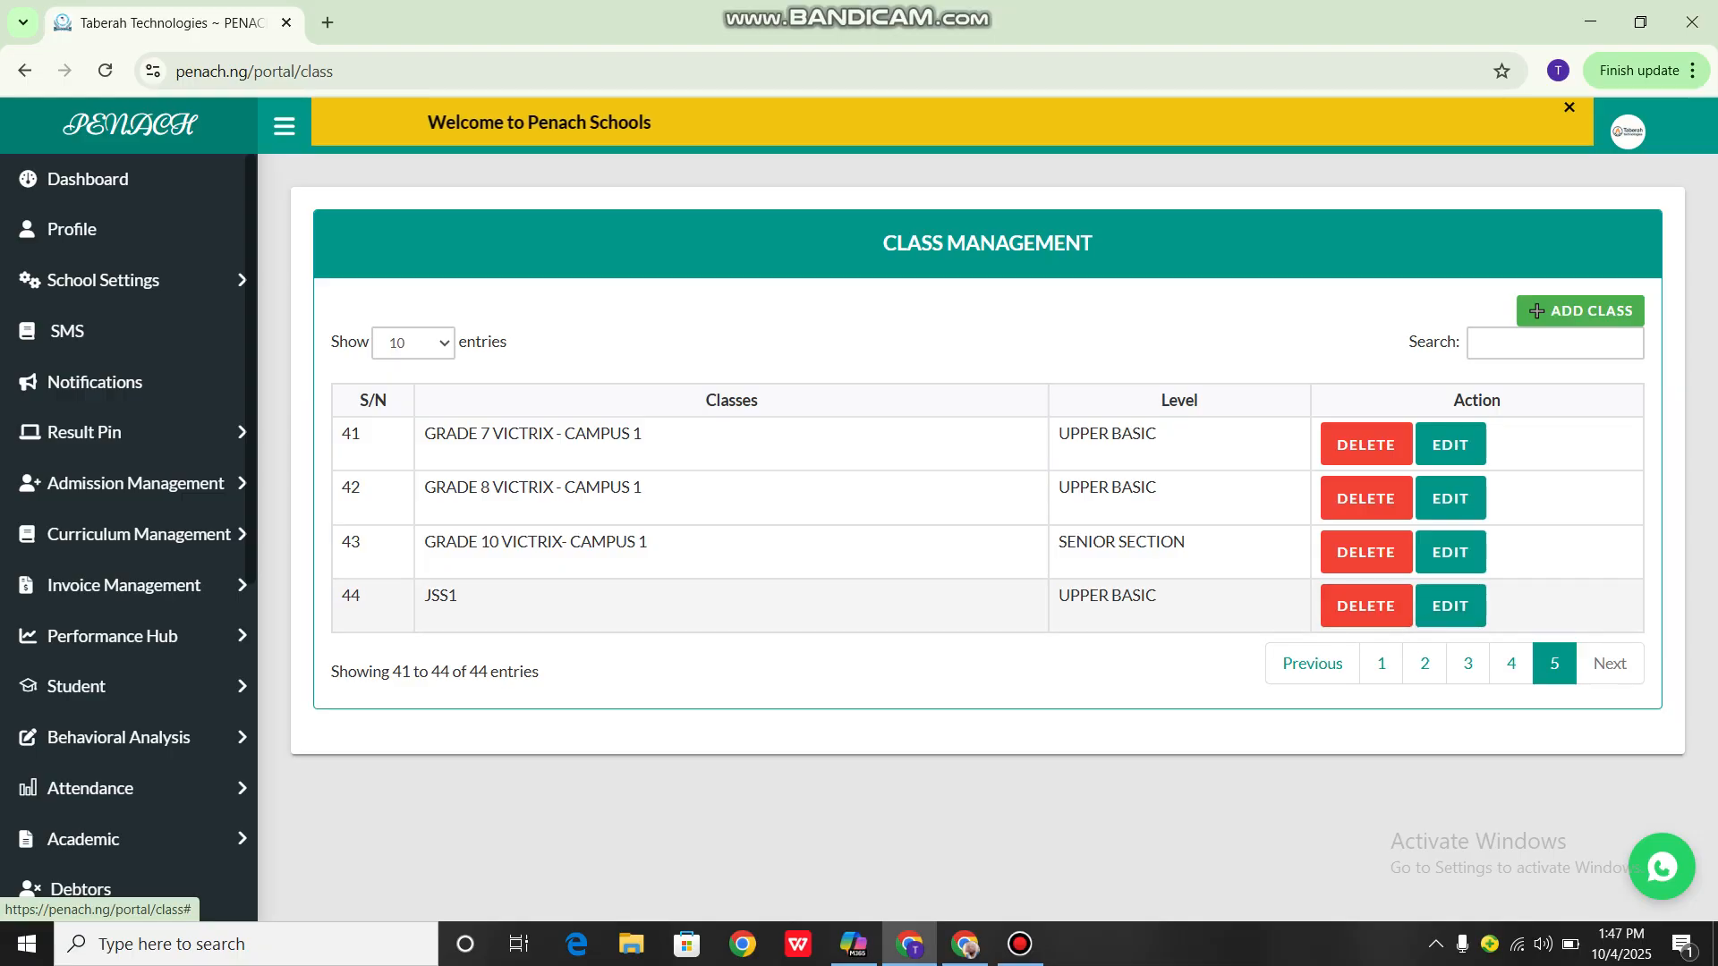
{"action": "left_click", "coordinate": [1365, 606]}
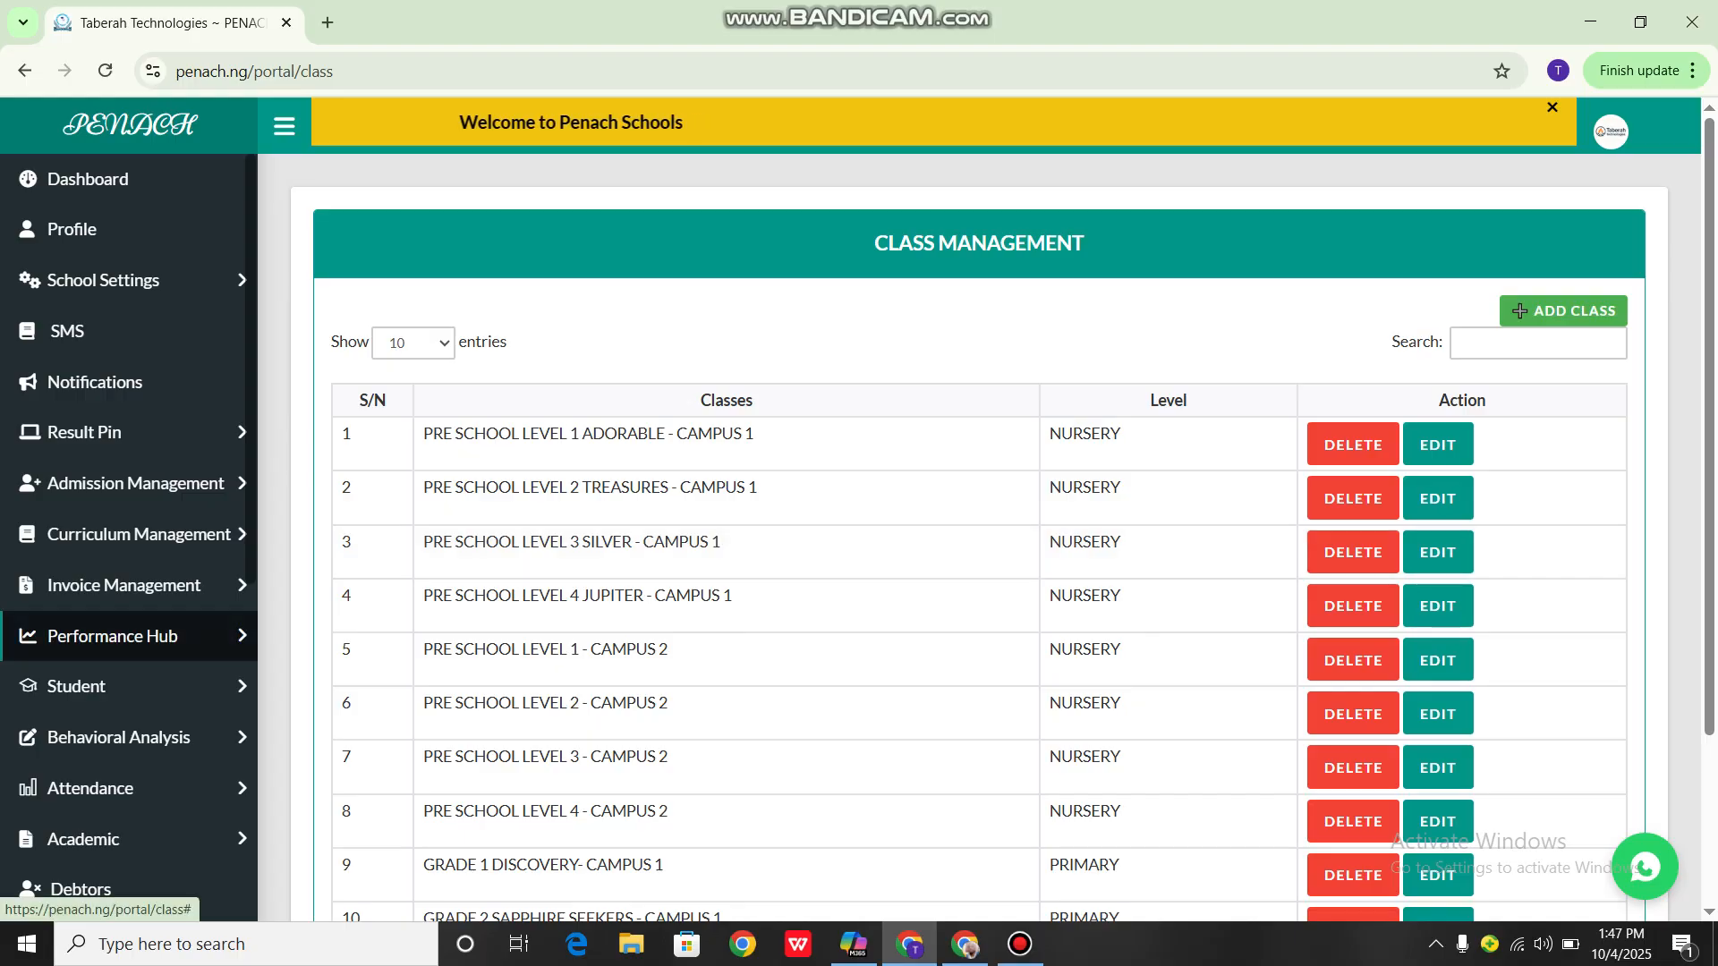
Open the All Subjects page in the Academic section
{"action": "scroll", "coordinate": [90, 637], "scroll_direction": "down", "scroll_amount": 3}
{"action": "scroll", "coordinate": [90, 637], "scroll_direction": "down", "scroll_amount": 3}
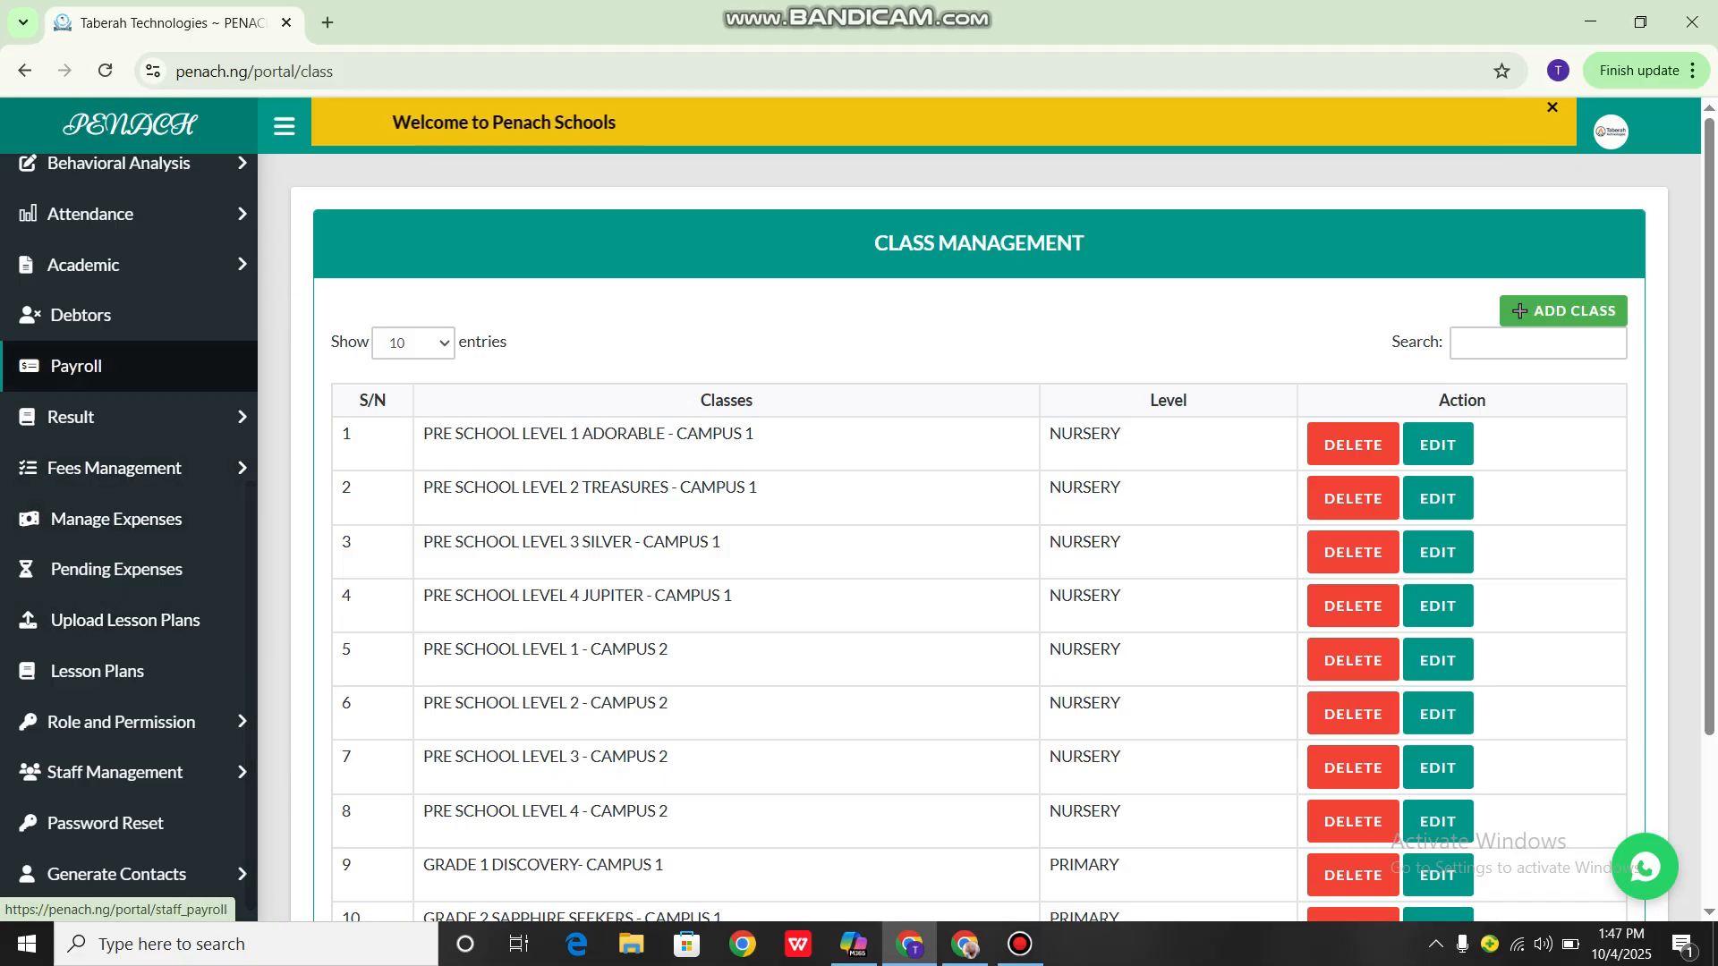
{"action": "left_click", "coordinate": [83, 265]}
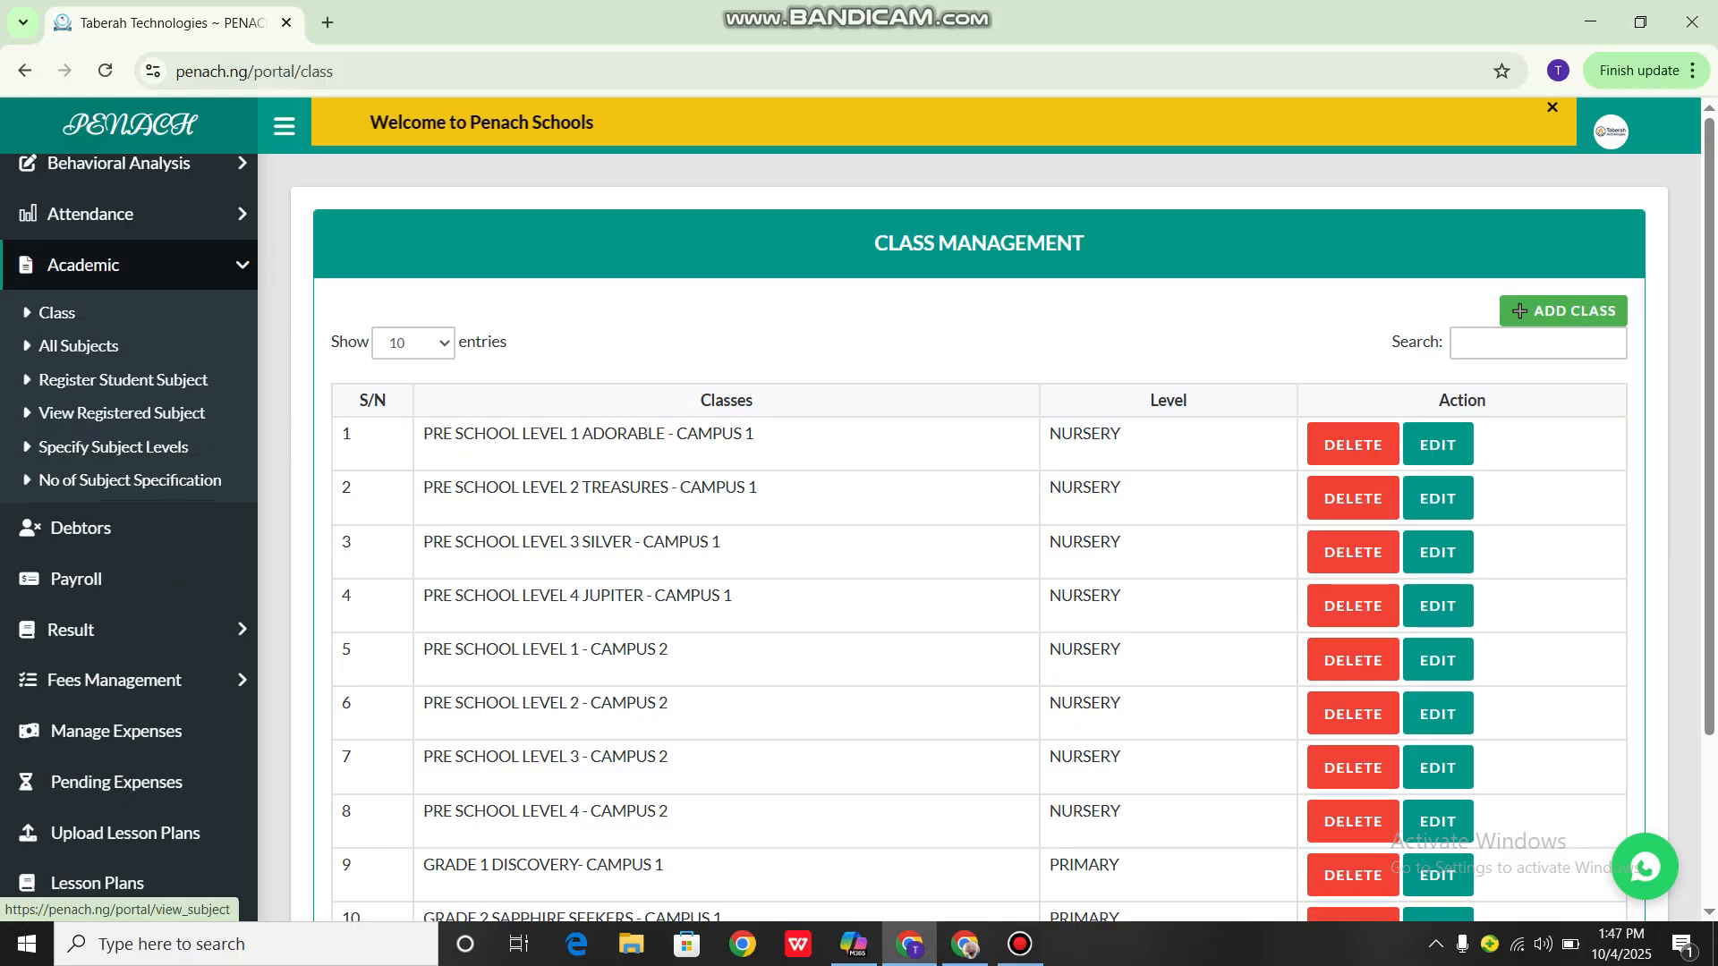
{"action": "left_click", "coordinate": [78, 345]}
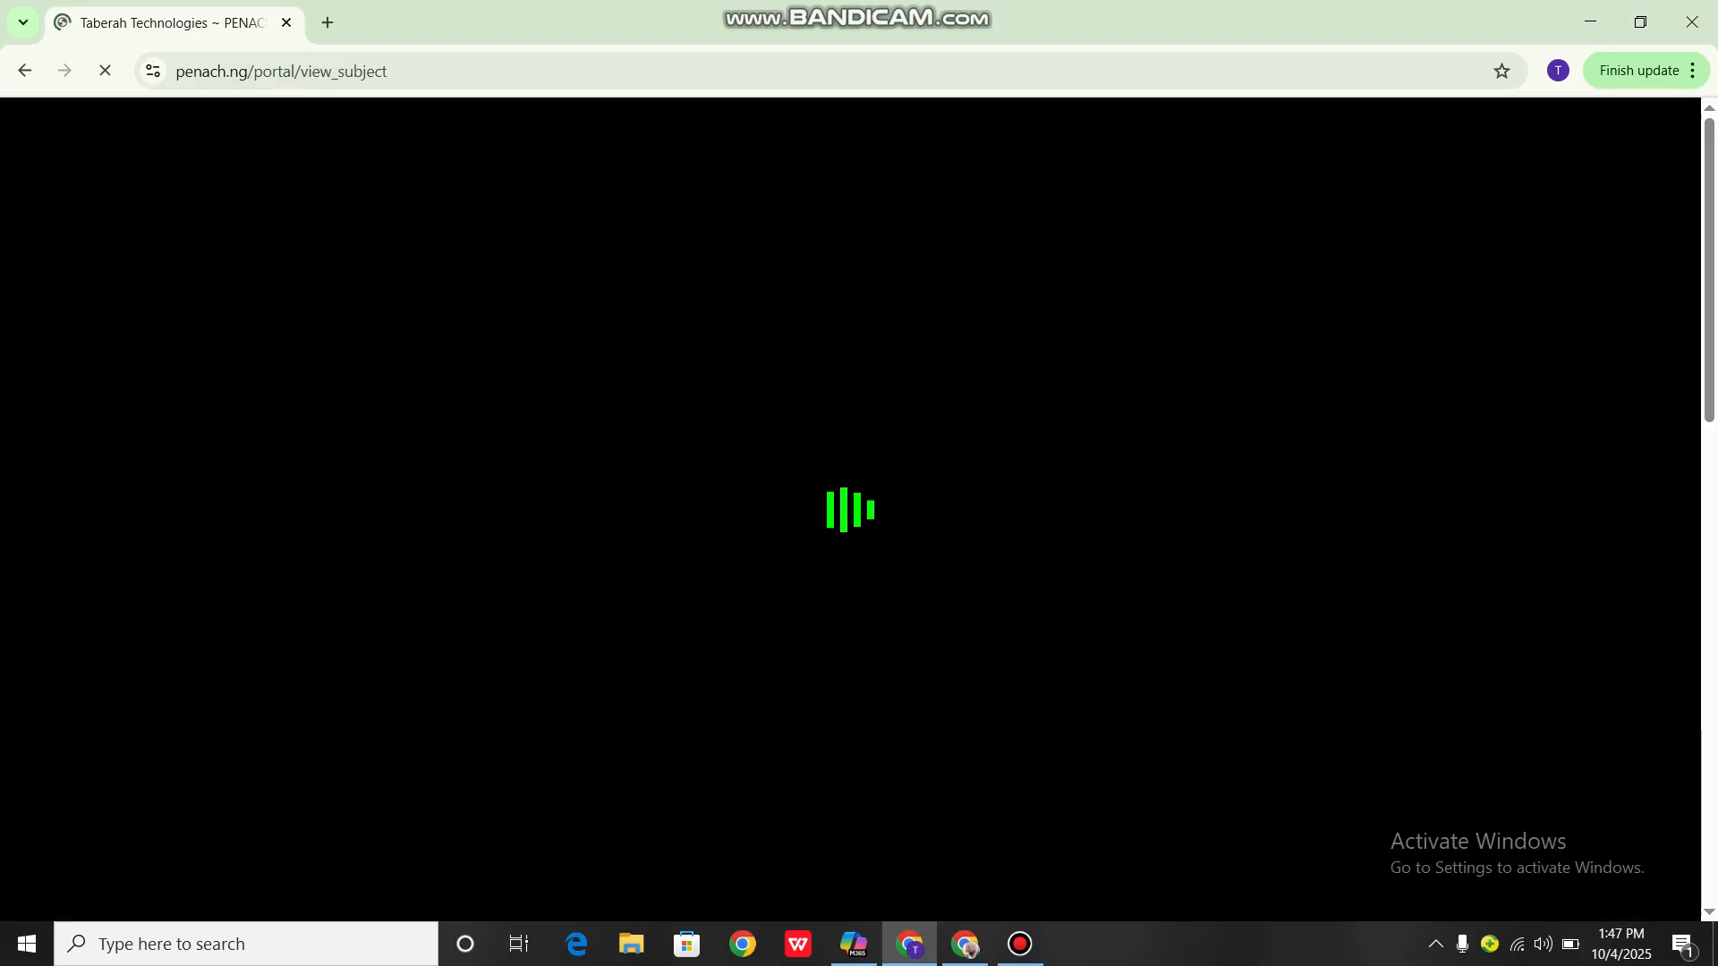
Add a new subject named CHINEESE LANGUAGE to the school's subject list
{"action": "scroll", "coordinate": [985, 537], "scroll_direction": "down", "scroll_amount": 3}
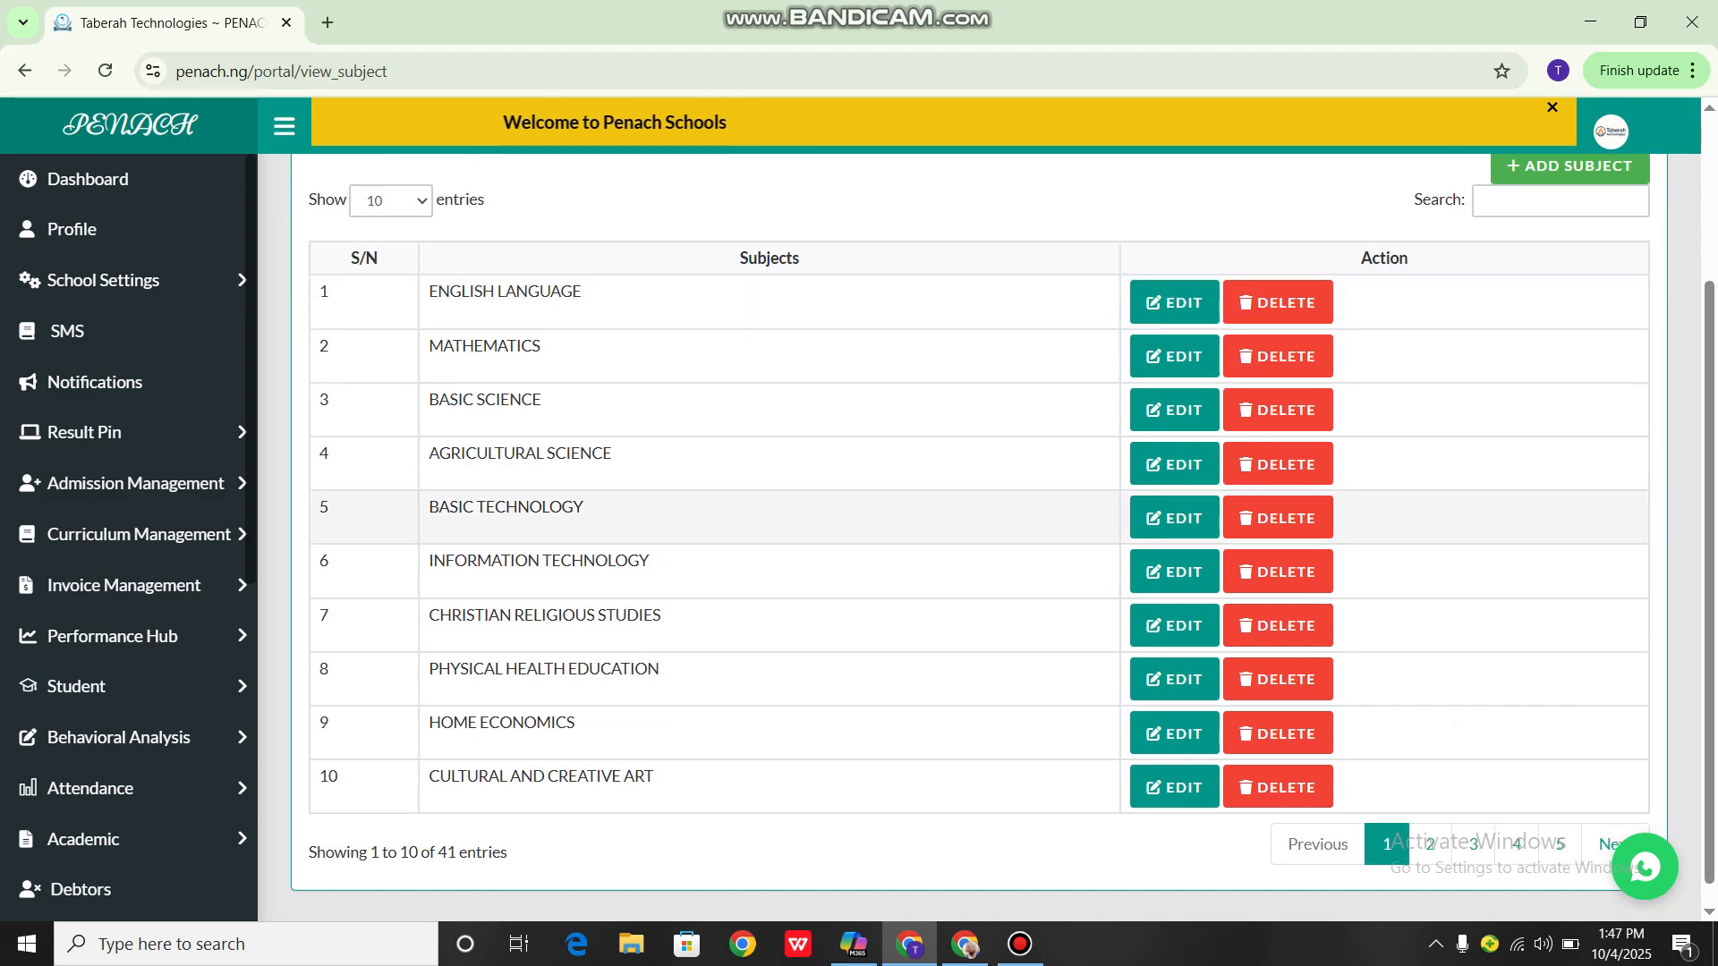
{"action": "scroll", "coordinate": [984, 537], "scroll_direction": "up", "scroll_amount": 1}
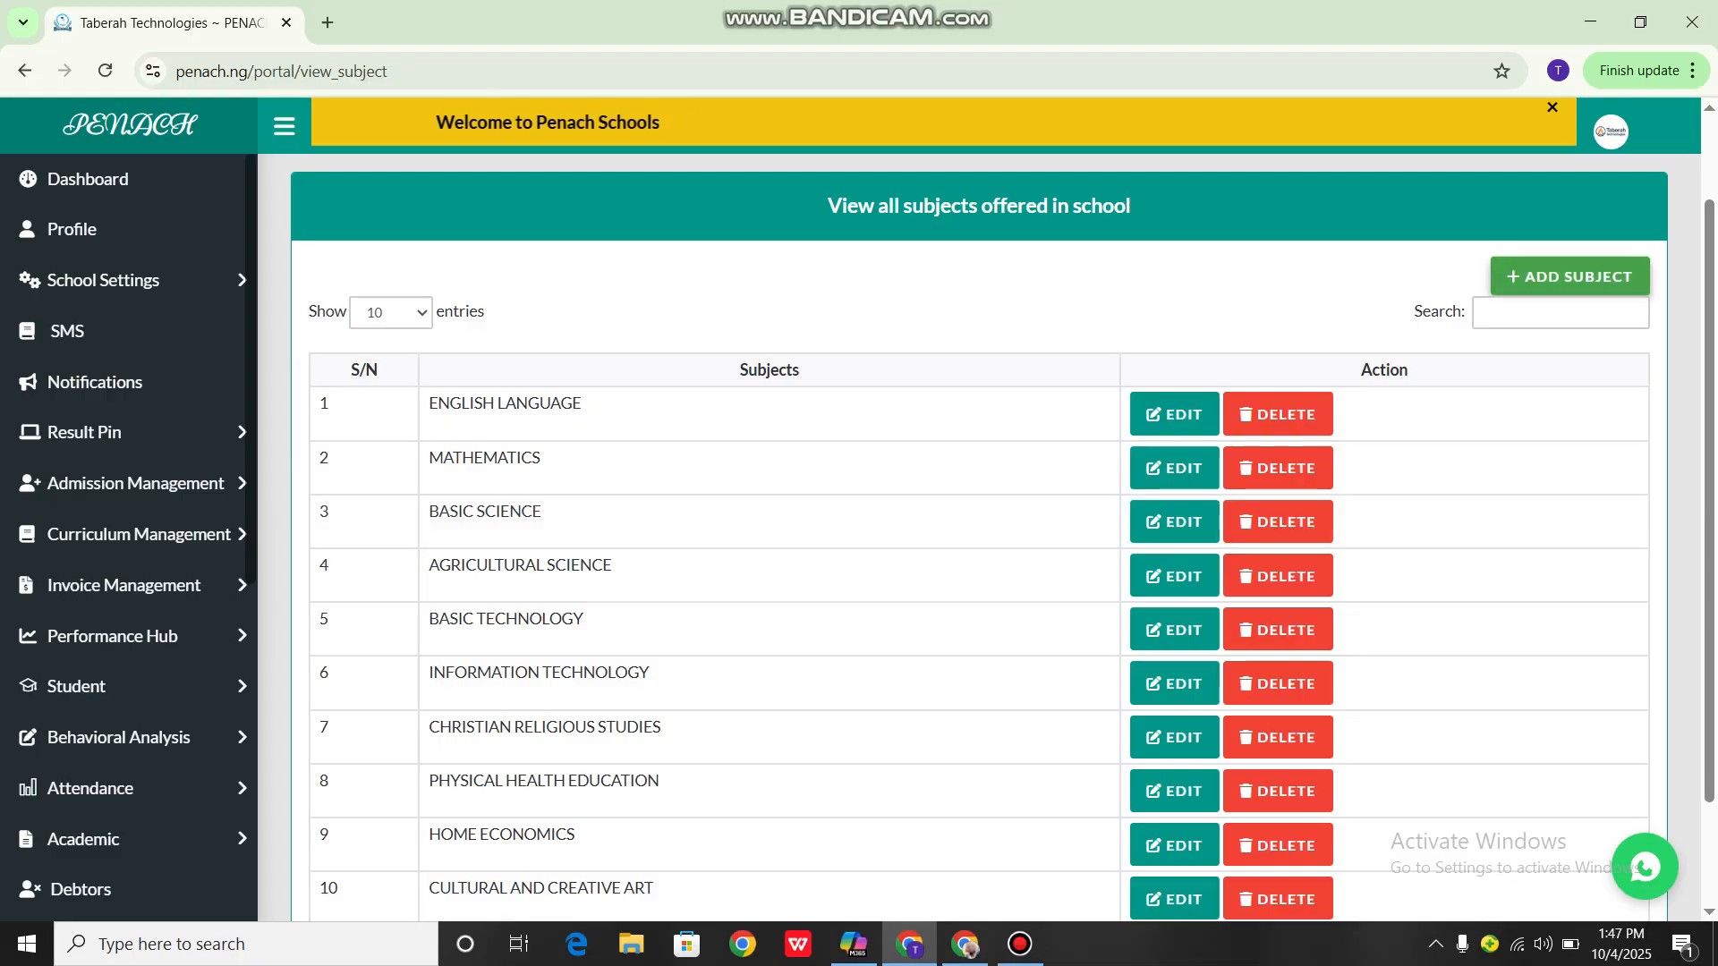
{"action": "left_click", "coordinate": [1569, 276]}
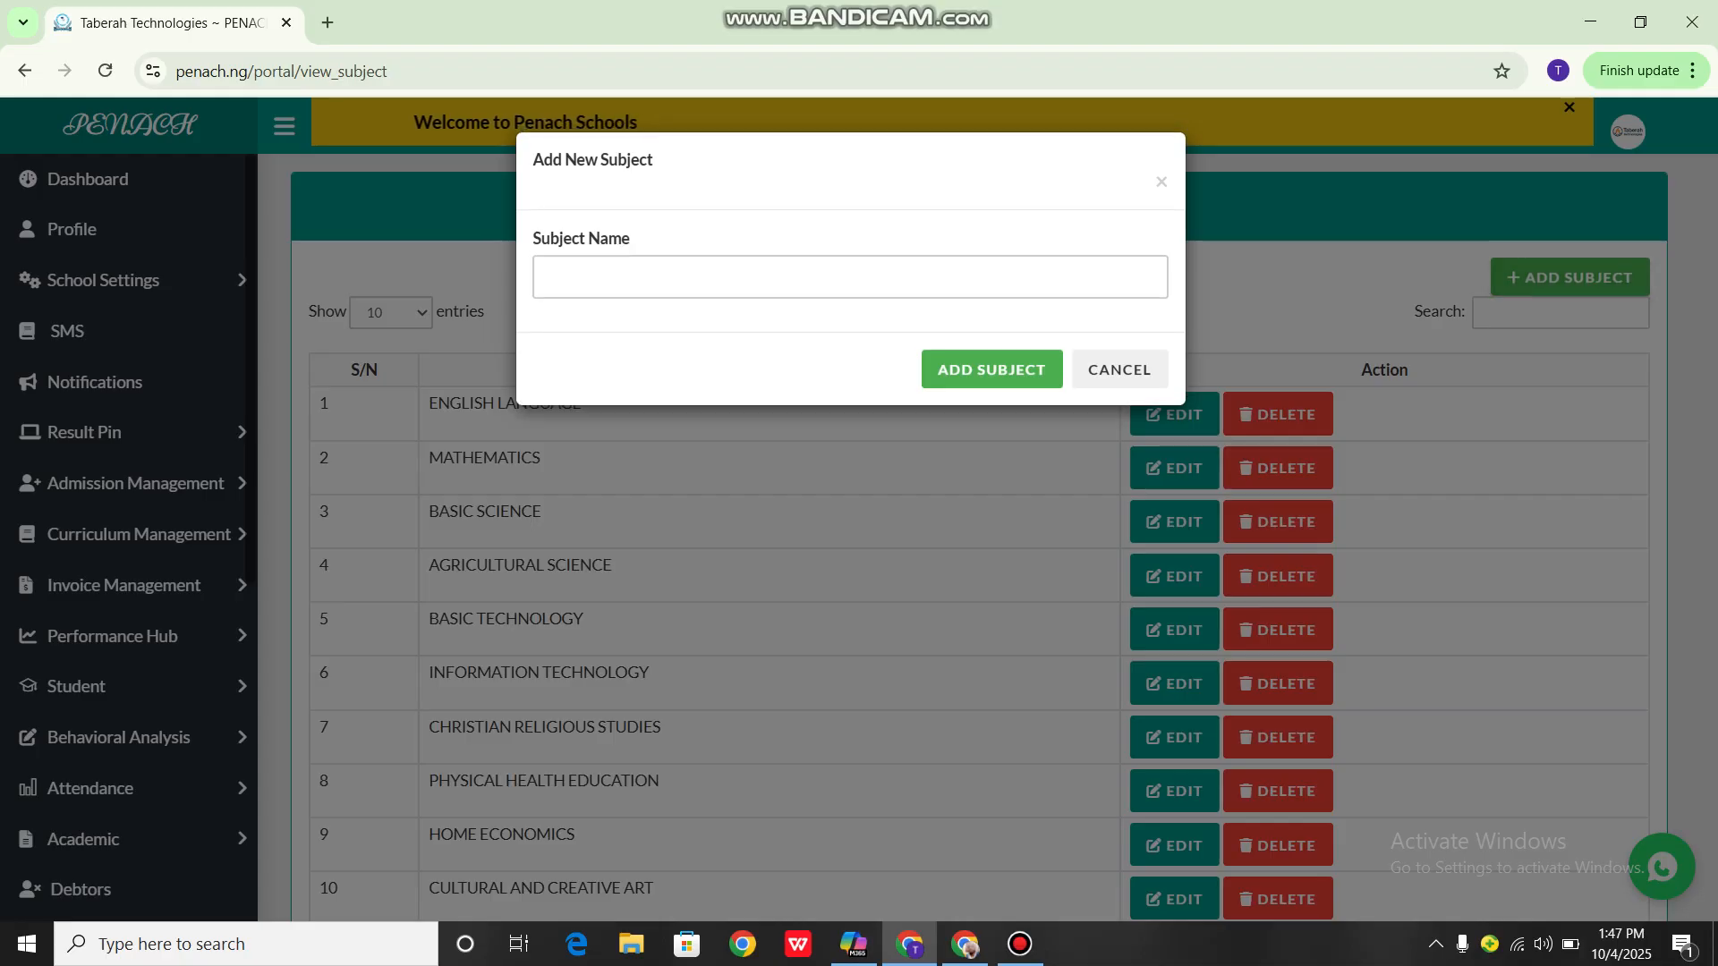
{"action": "left_click", "coordinate": [662, 277]}
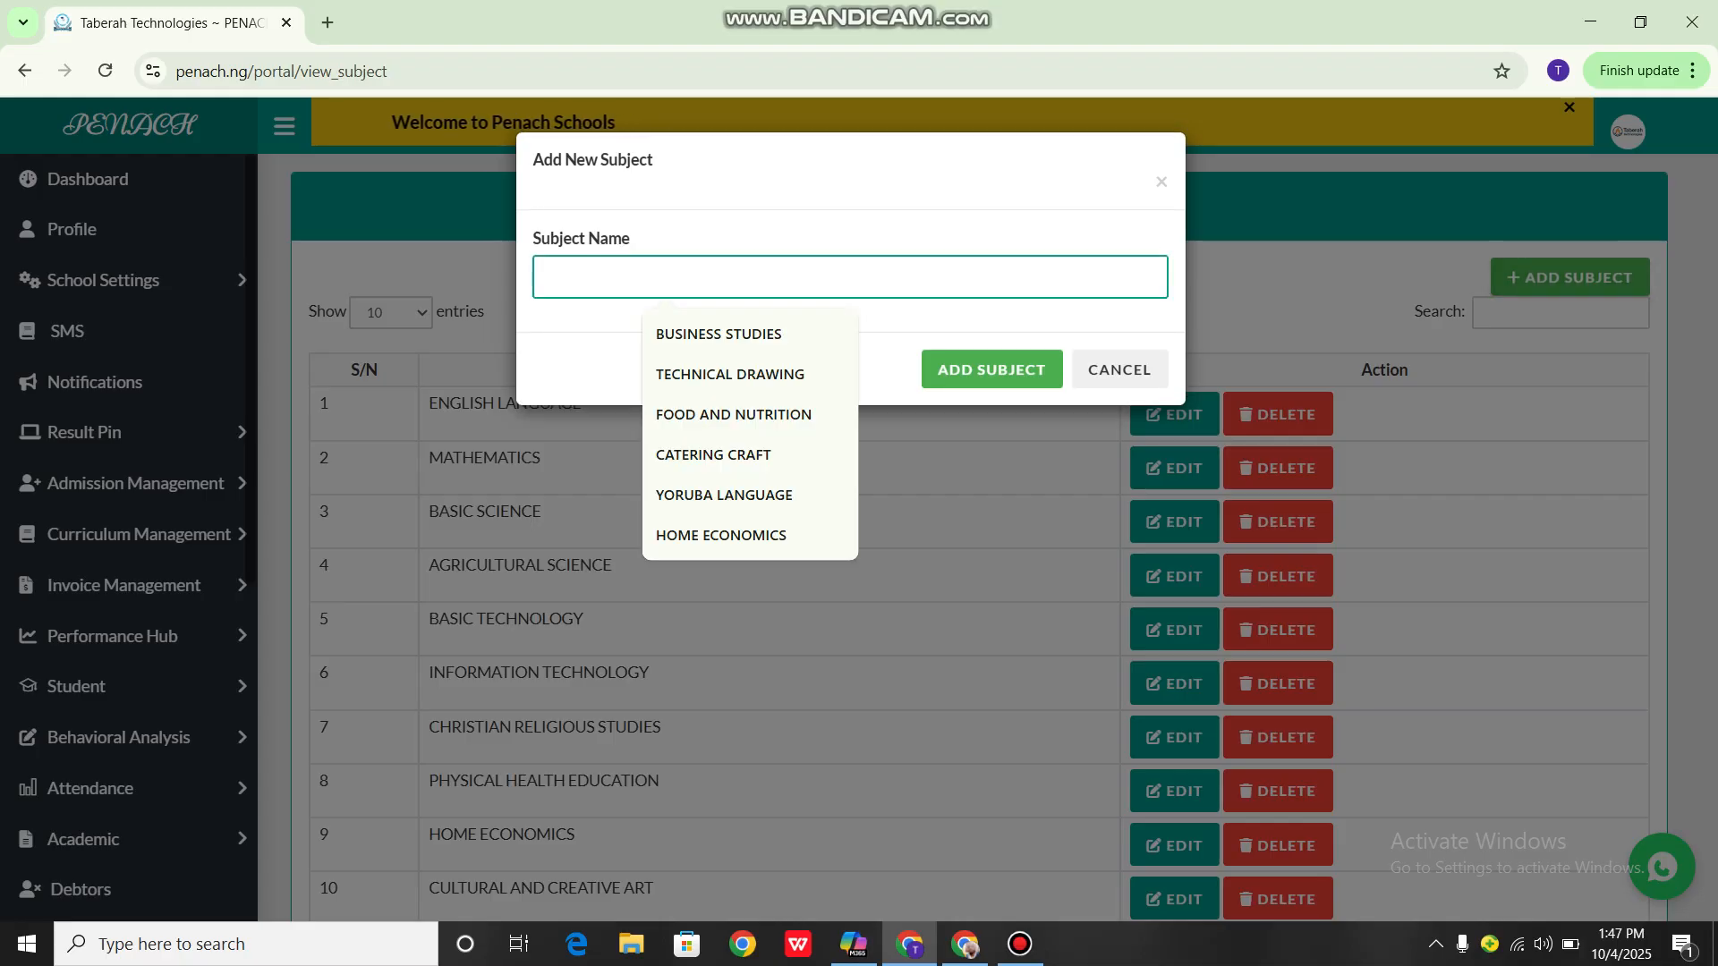
{"action": "type", "text": "CH"}
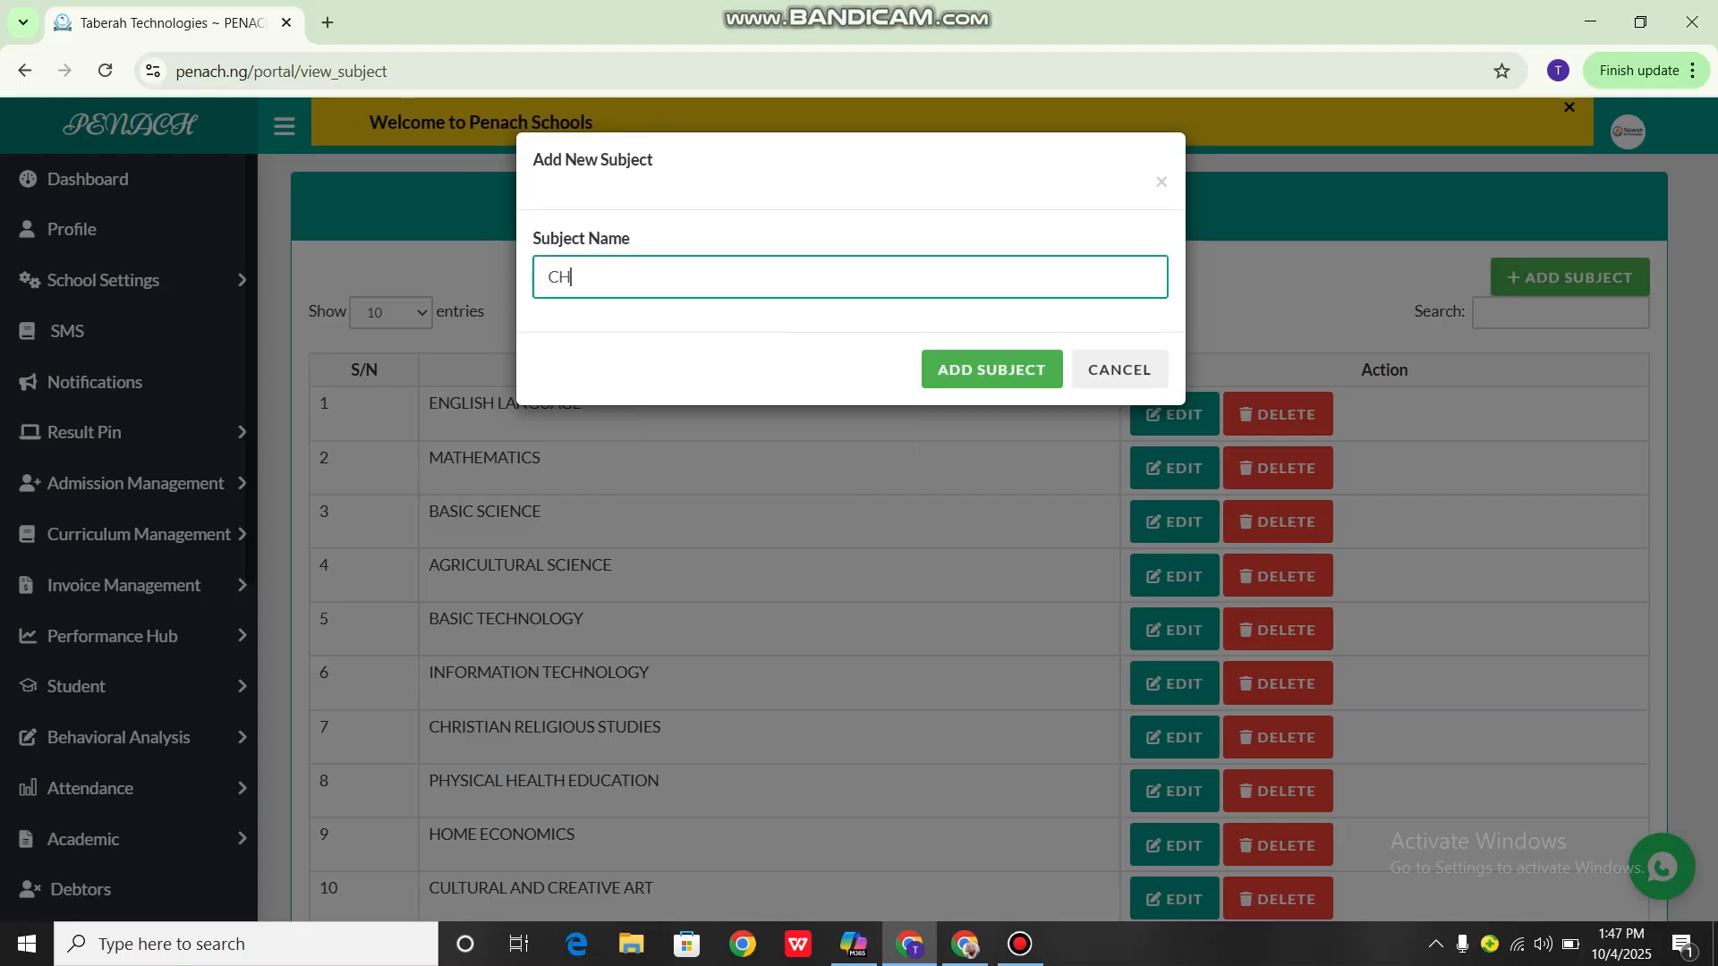
{"action": "type", "text": "INEESE"}
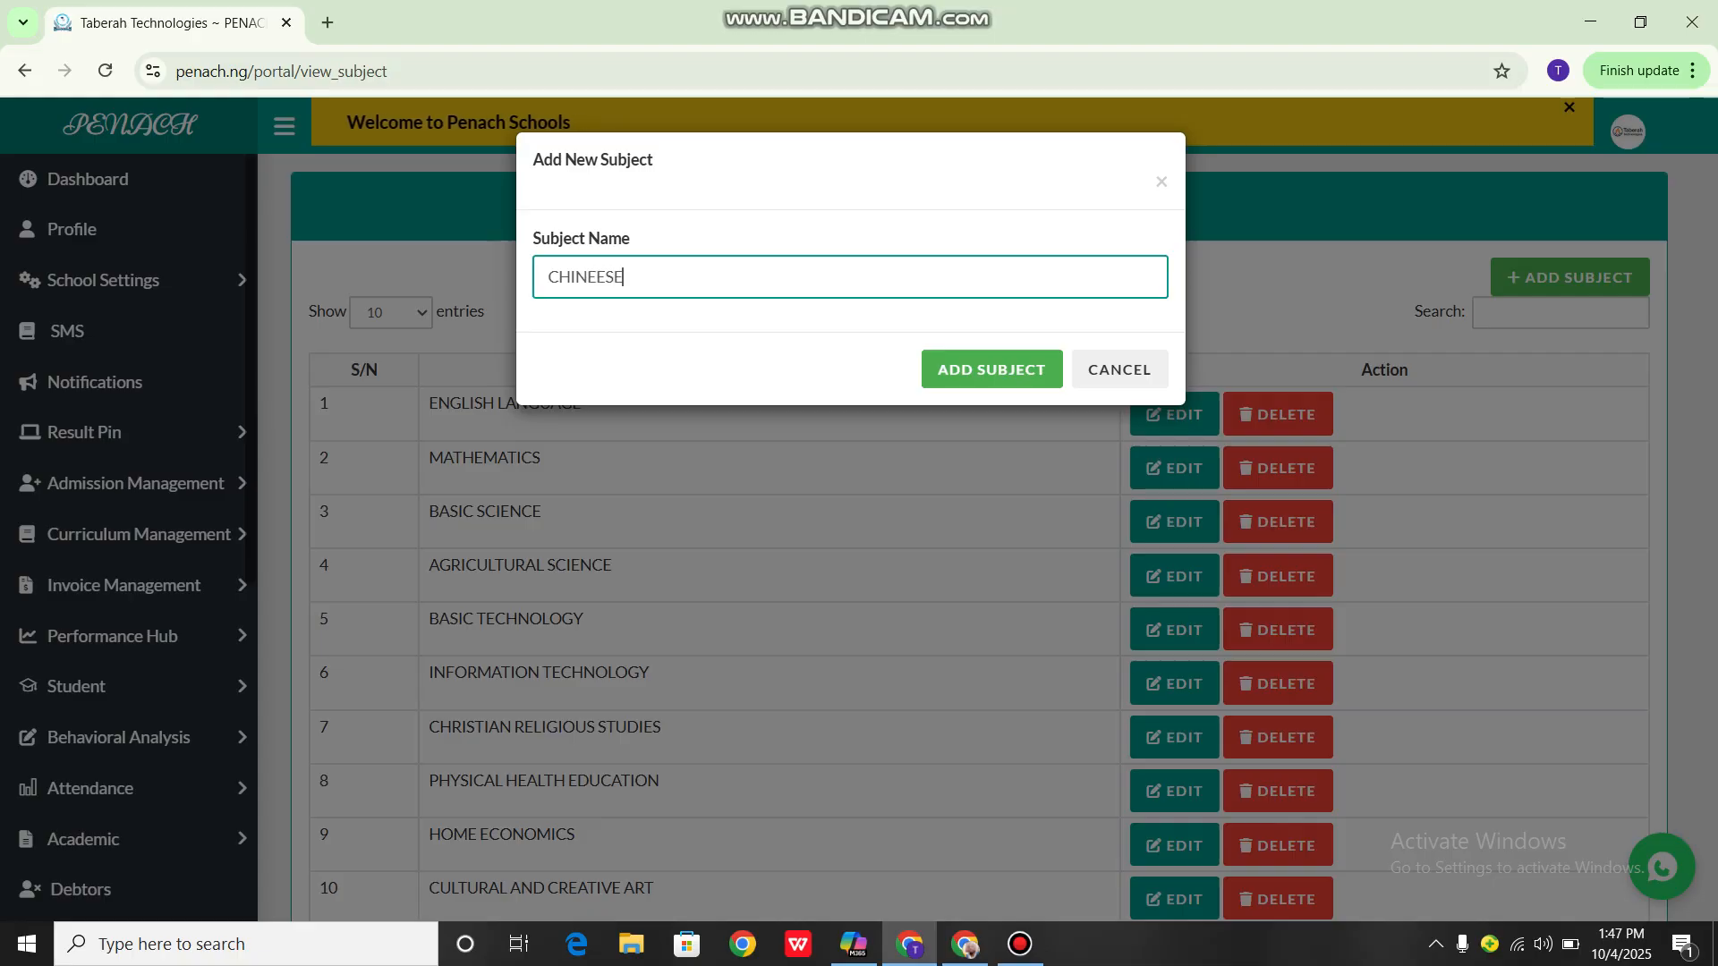
{"action": "type", "text": " LAN"}
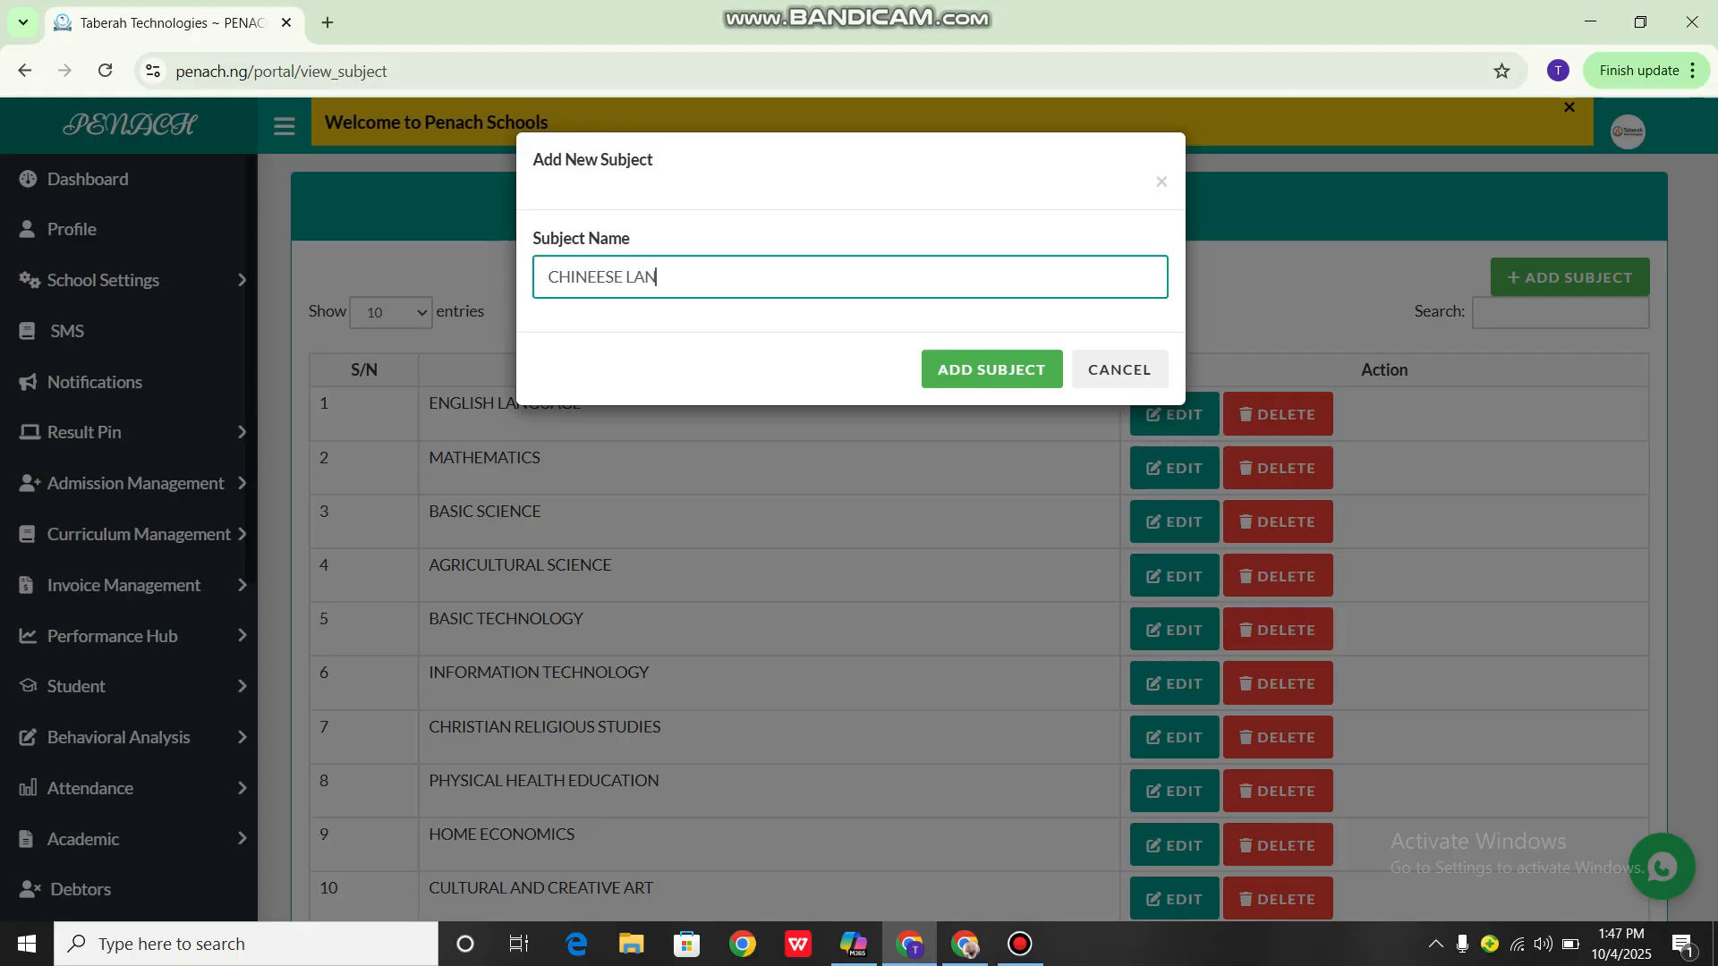
{"action": "type", "text": "GUAGE"}
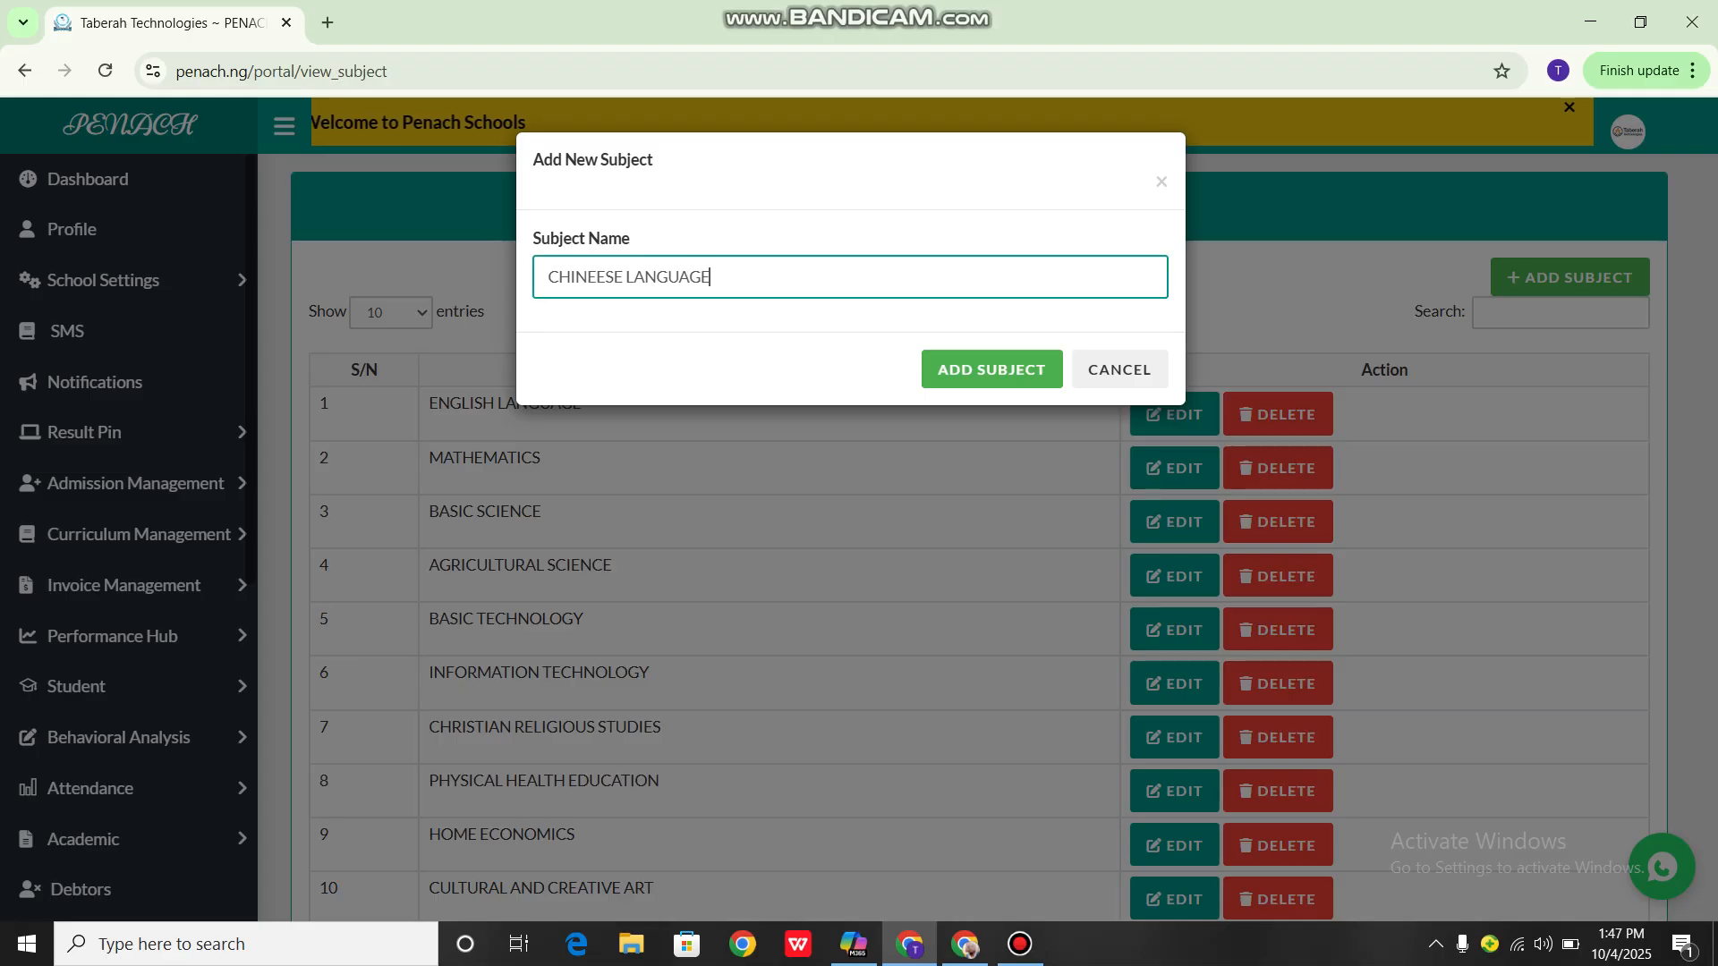
{"action": "left_click", "coordinate": [992, 370]}
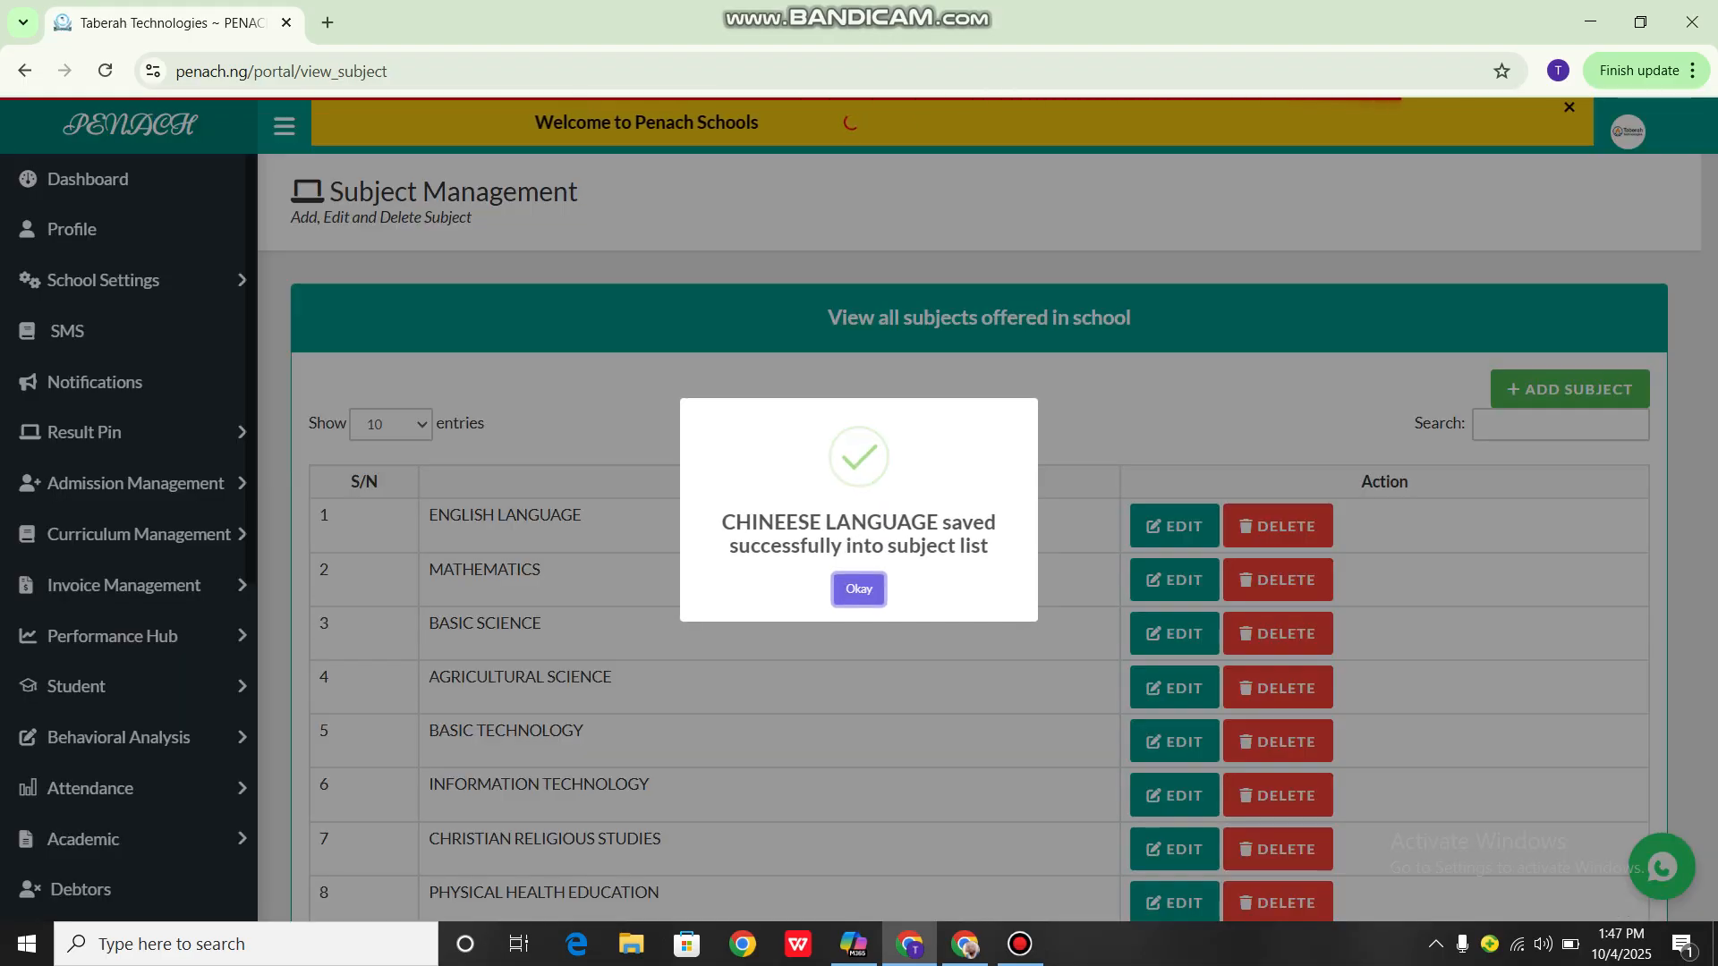
Show 100 entries per page in the subject list and delete the CHINEESE LANGUAGE subject
{"action": "scroll", "coordinate": [984, 591], "scroll_direction": "down", "scroll_amount": 2}
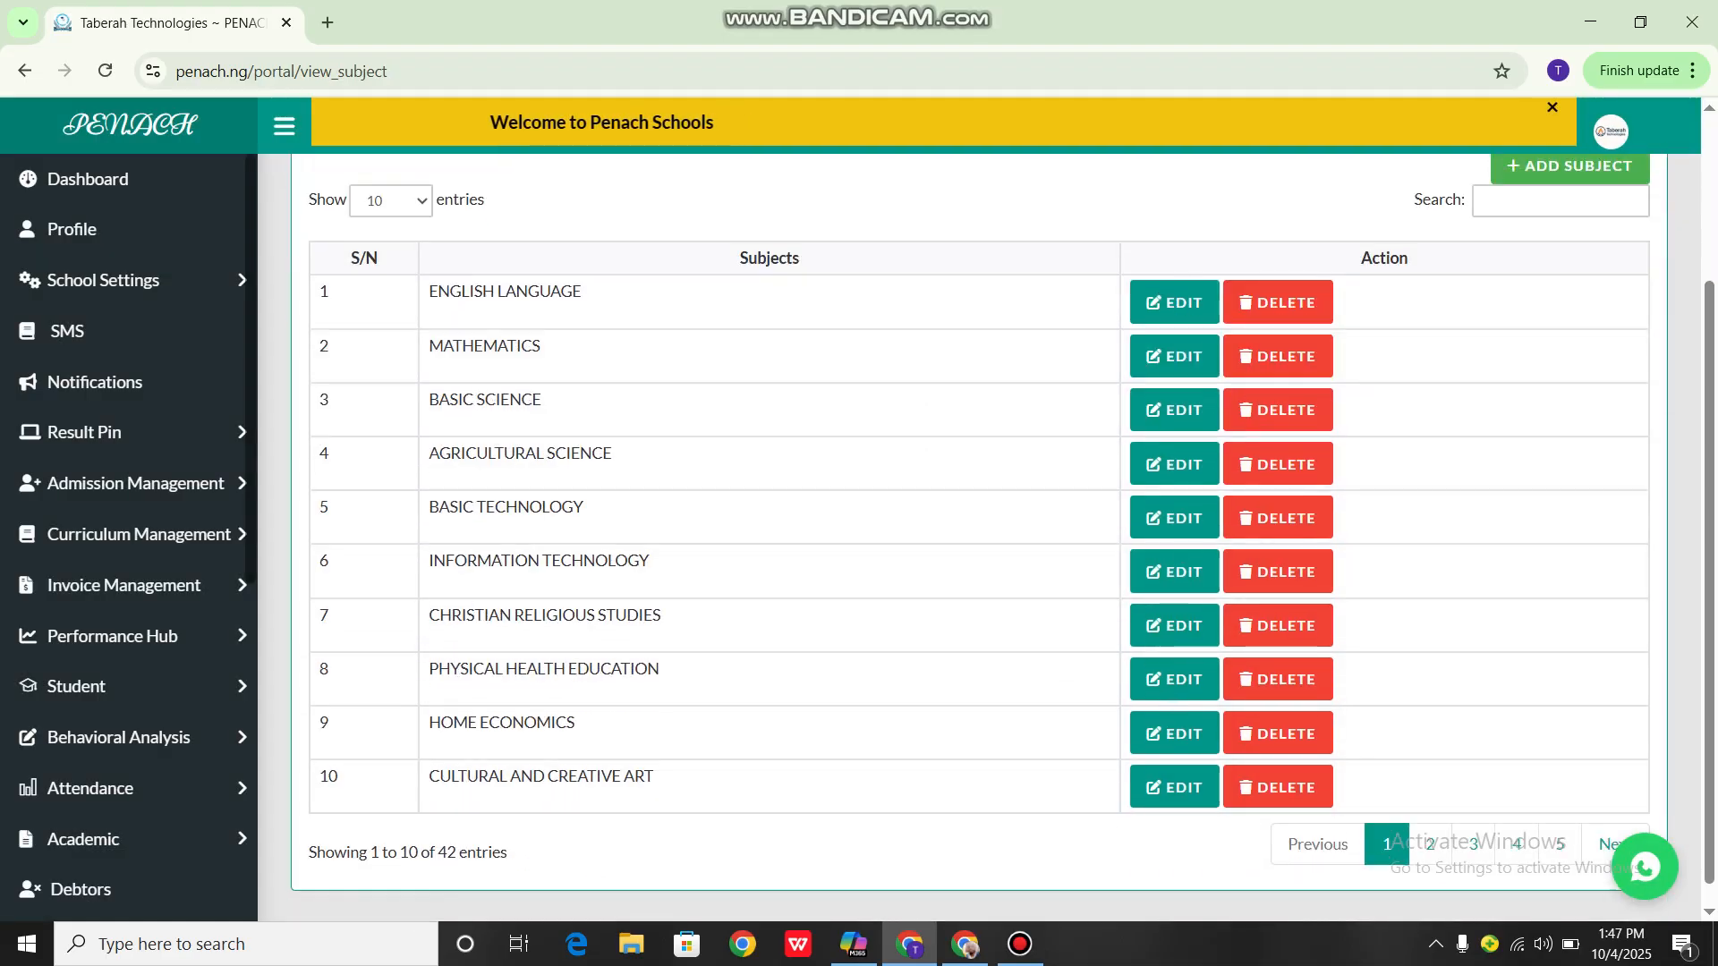
{"action": "scroll", "coordinate": [770, 580], "scroll_direction": "up", "scroll_amount": 2}
{"action": "left_click", "coordinate": [391, 424]}
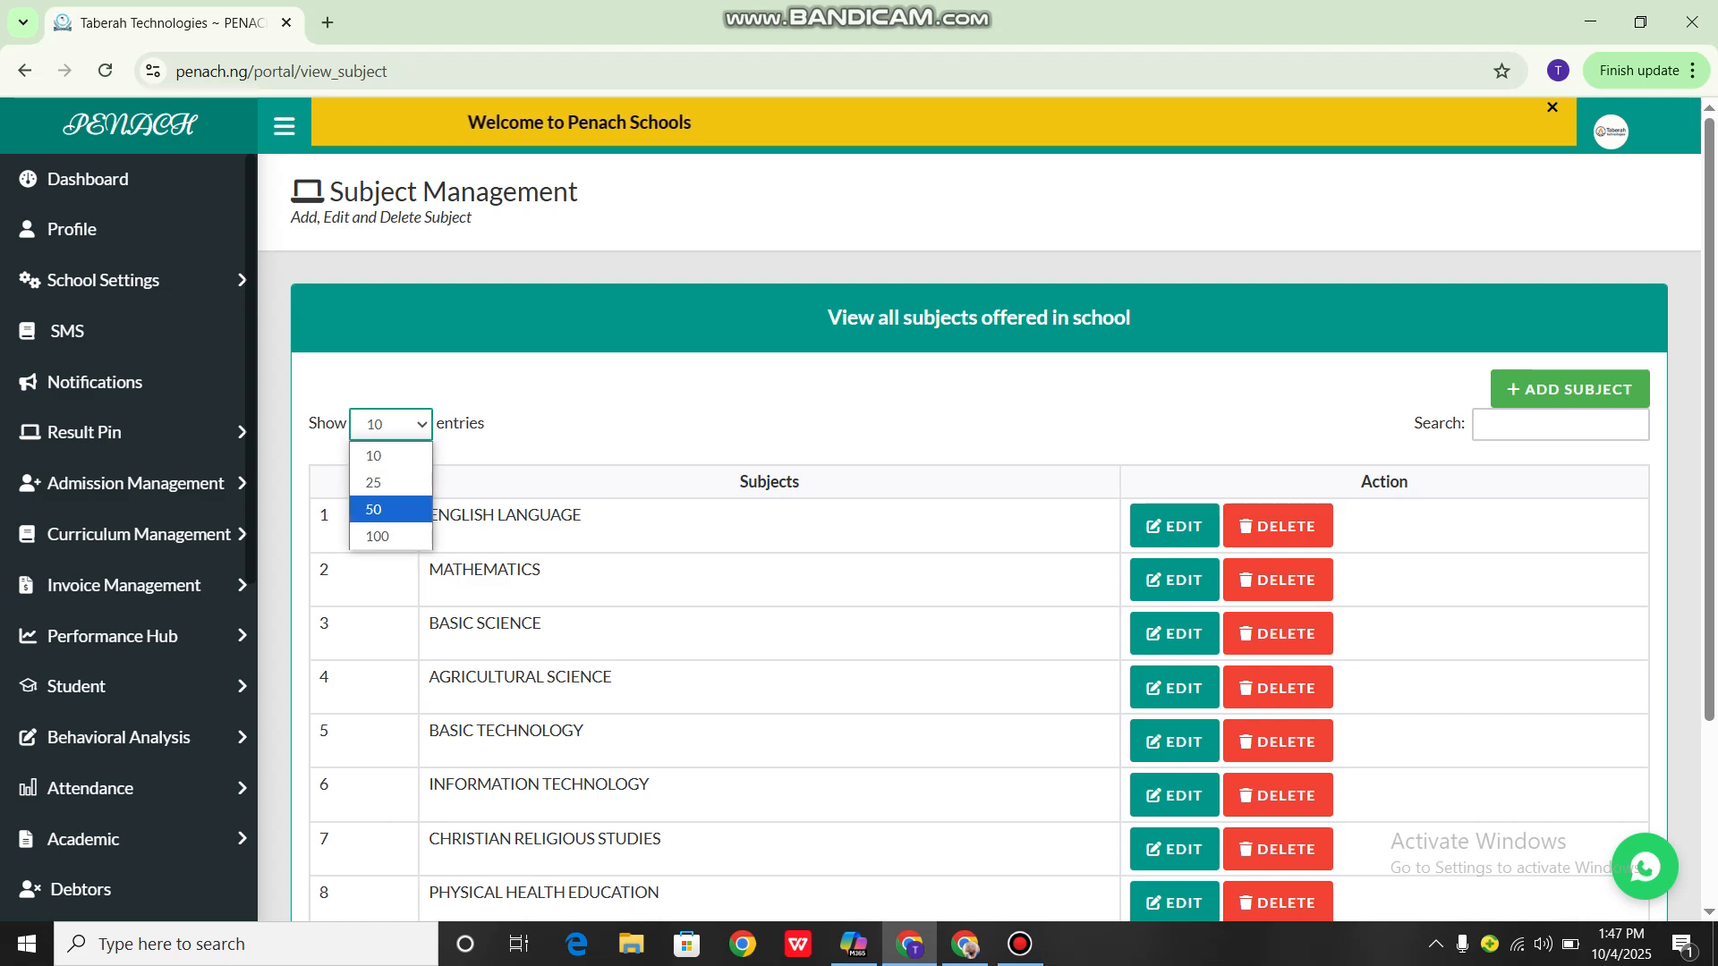
{"action": "left_click", "coordinate": [375, 534]}
{"action": "scroll", "coordinate": [770, 550], "scroll_direction": "down", "scroll_amount": 18}
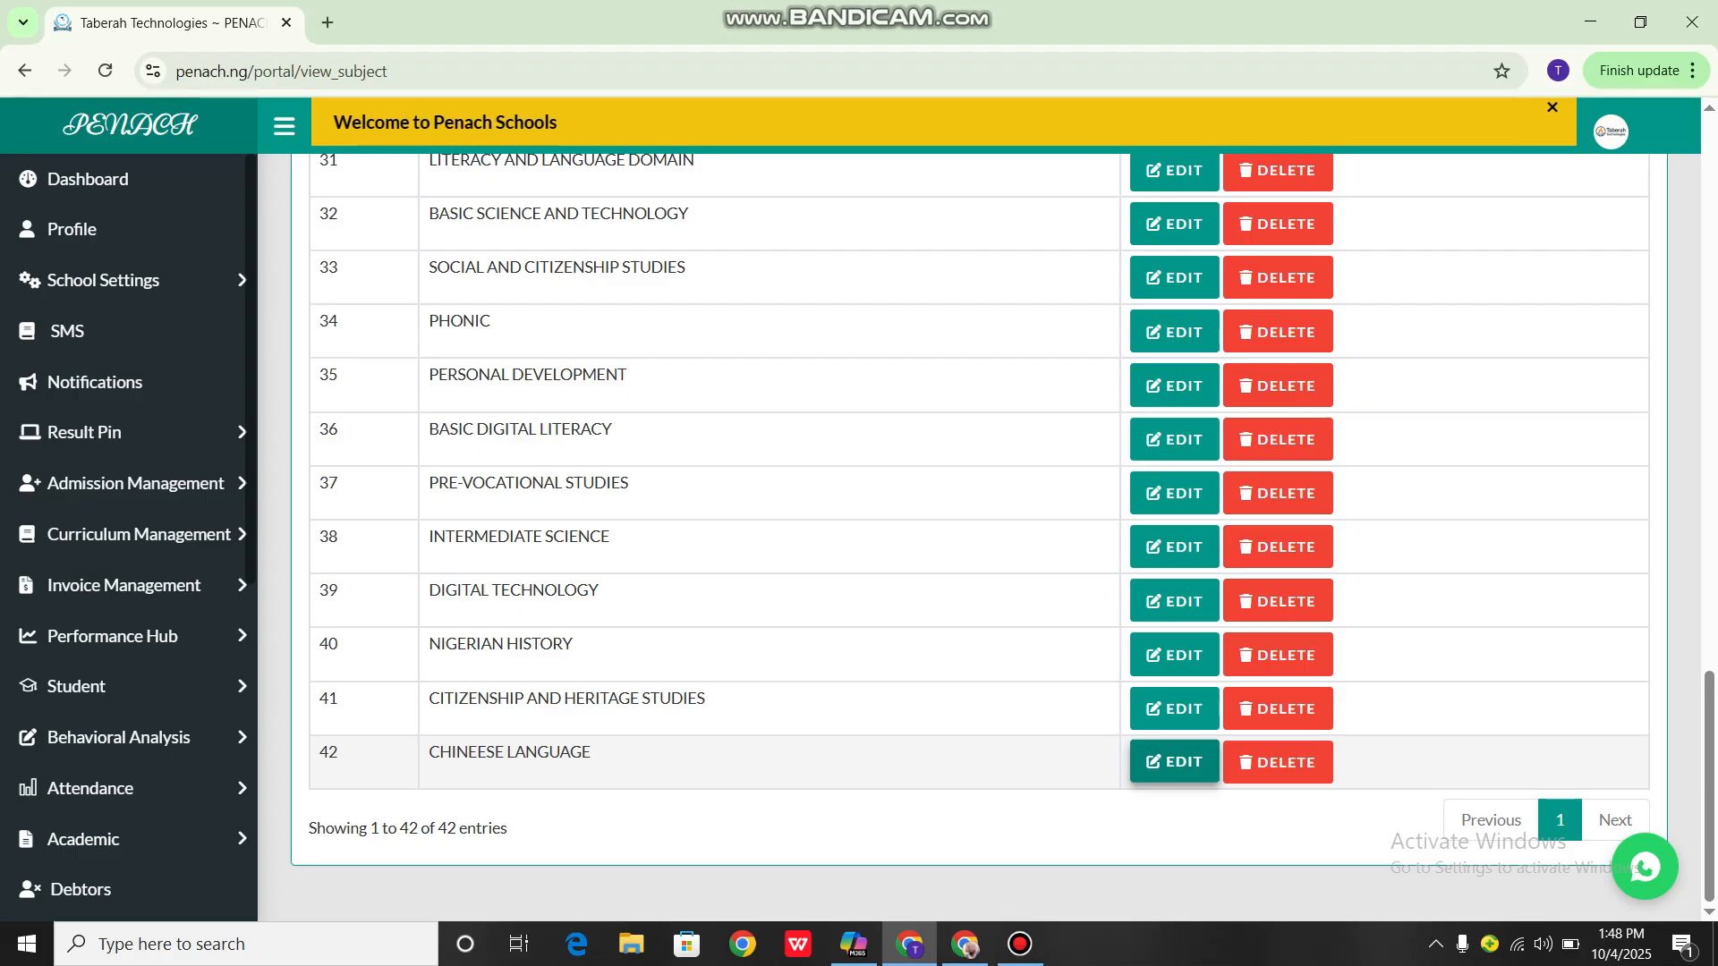
{"action": "left_click", "coordinate": [1278, 761]}
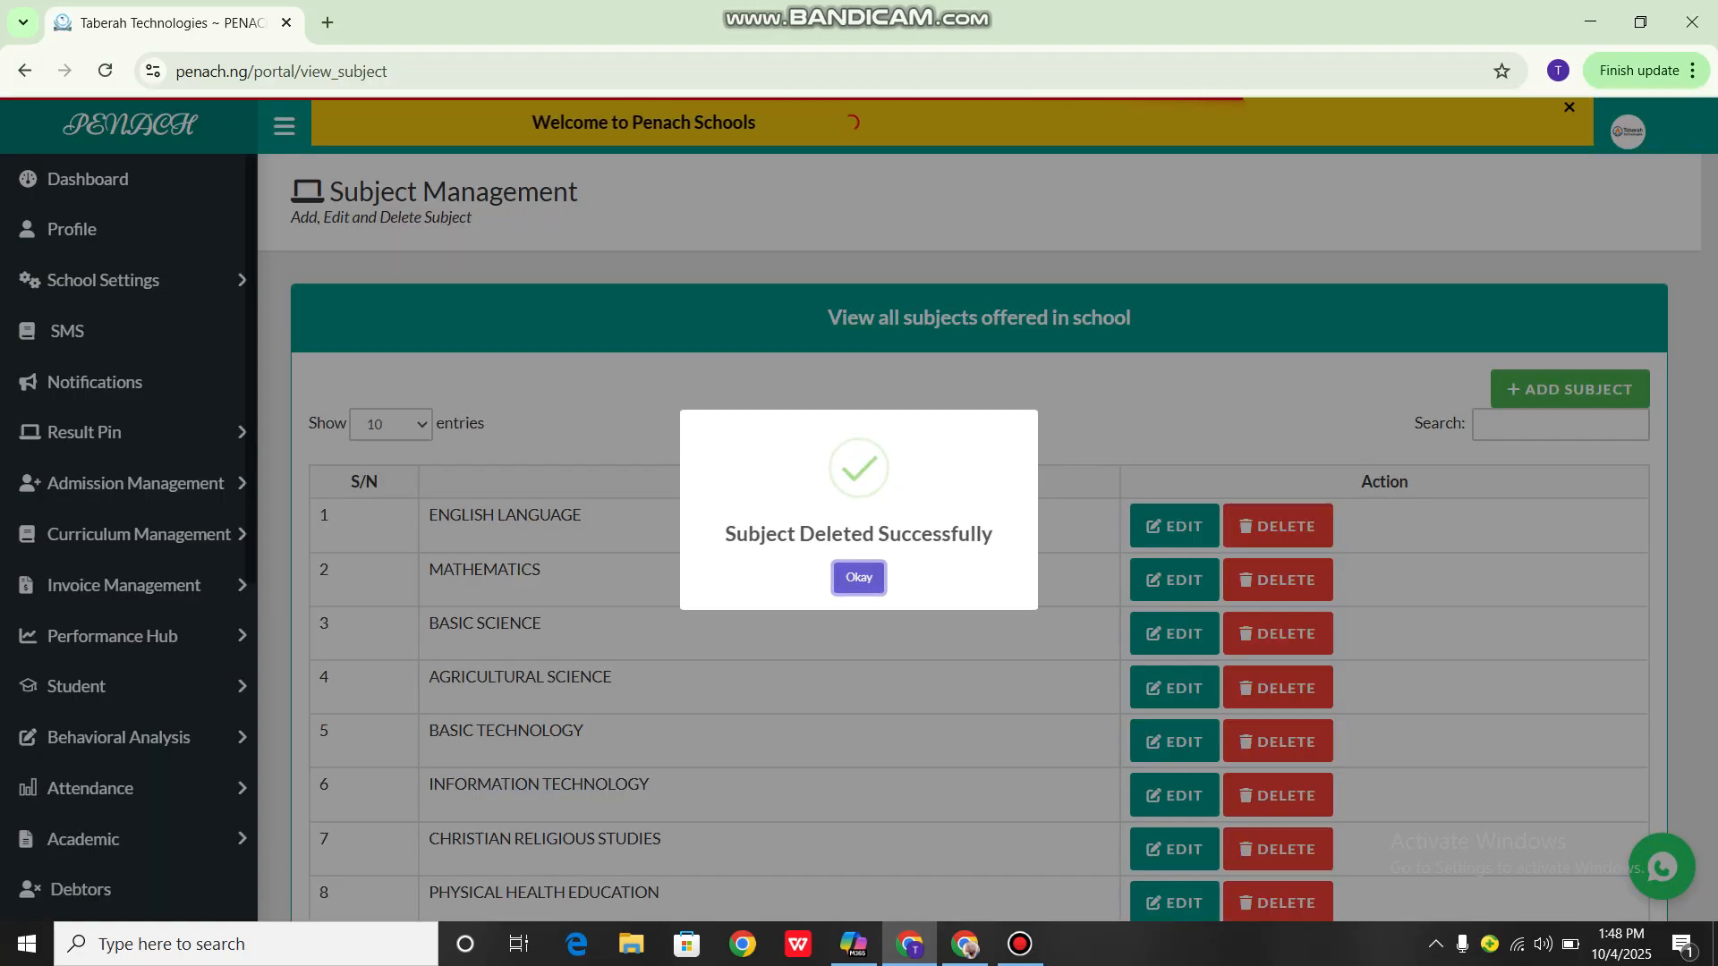
{"action": "left_click", "coordinate": [859, 579]}
Open the Register Student Subject page in the Academic section
{"action": "scroll", "coordinate": [980, 537], "scroll_direction": "down", "scroll_amount": 3}
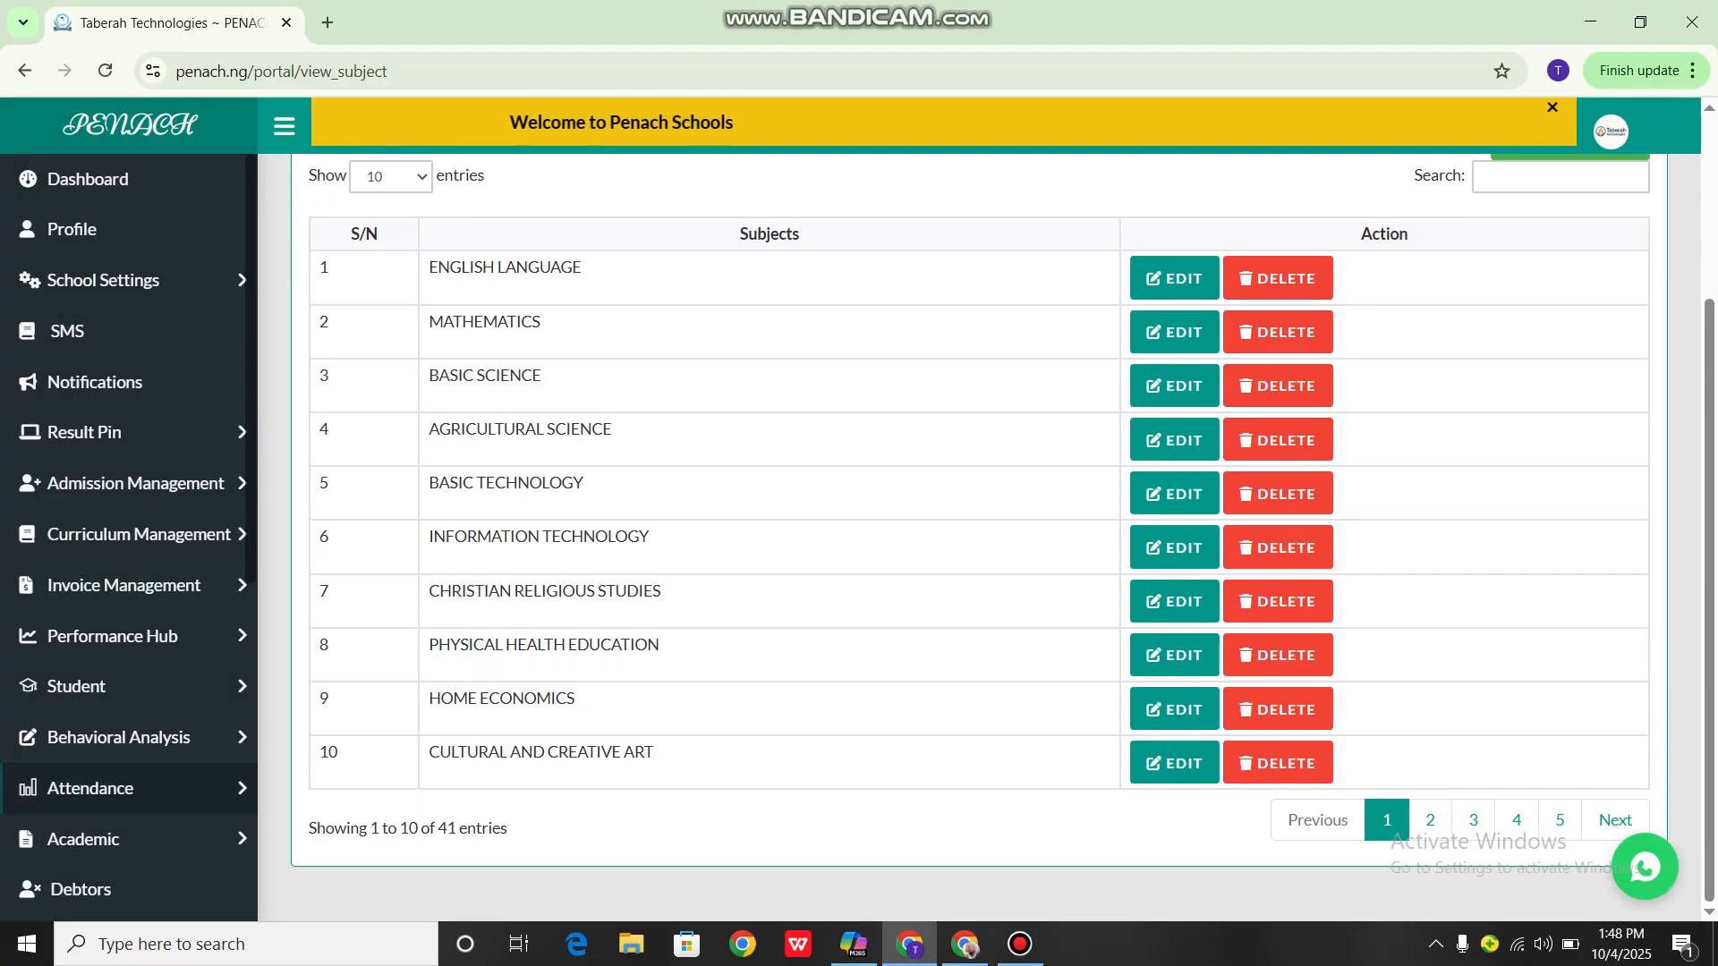
{"action": "scroll", "coordinate": [129, 636], "scroll_direction": "down", "scroll_amount": 2}
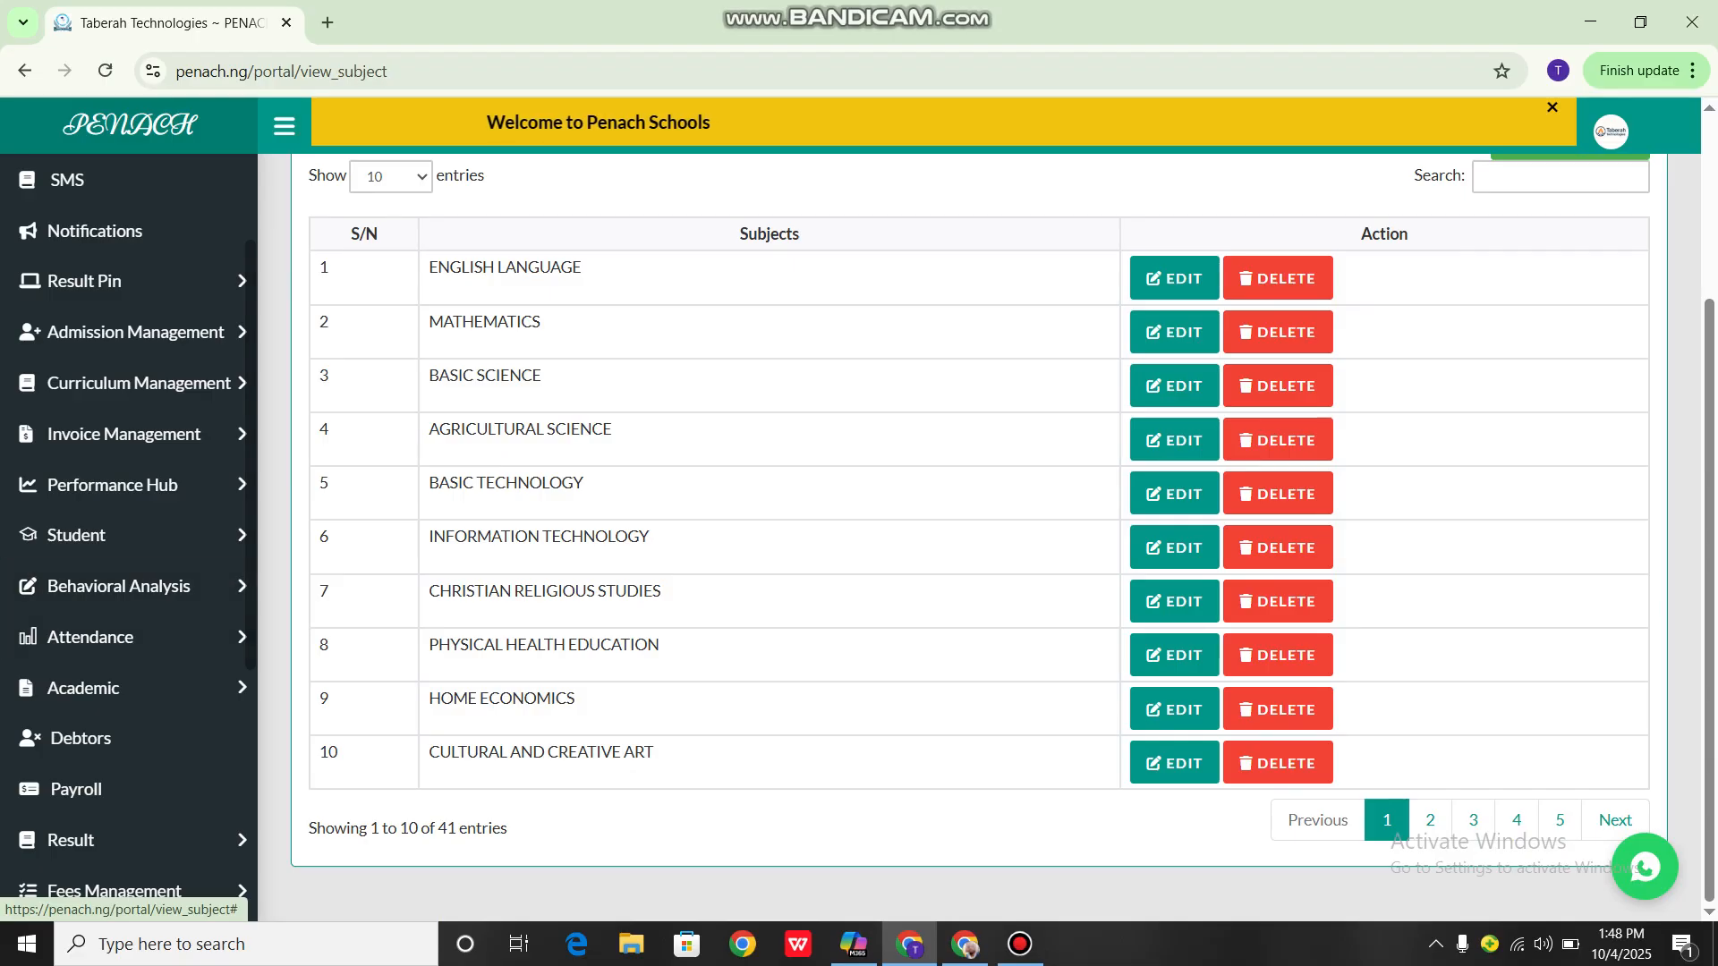
{"action": "left_click", "coordinate": [116, 687]}
{"action": "scroll", "coordinate": [125, 447], "scroll_direction": "down", "scroll_amount": 1}
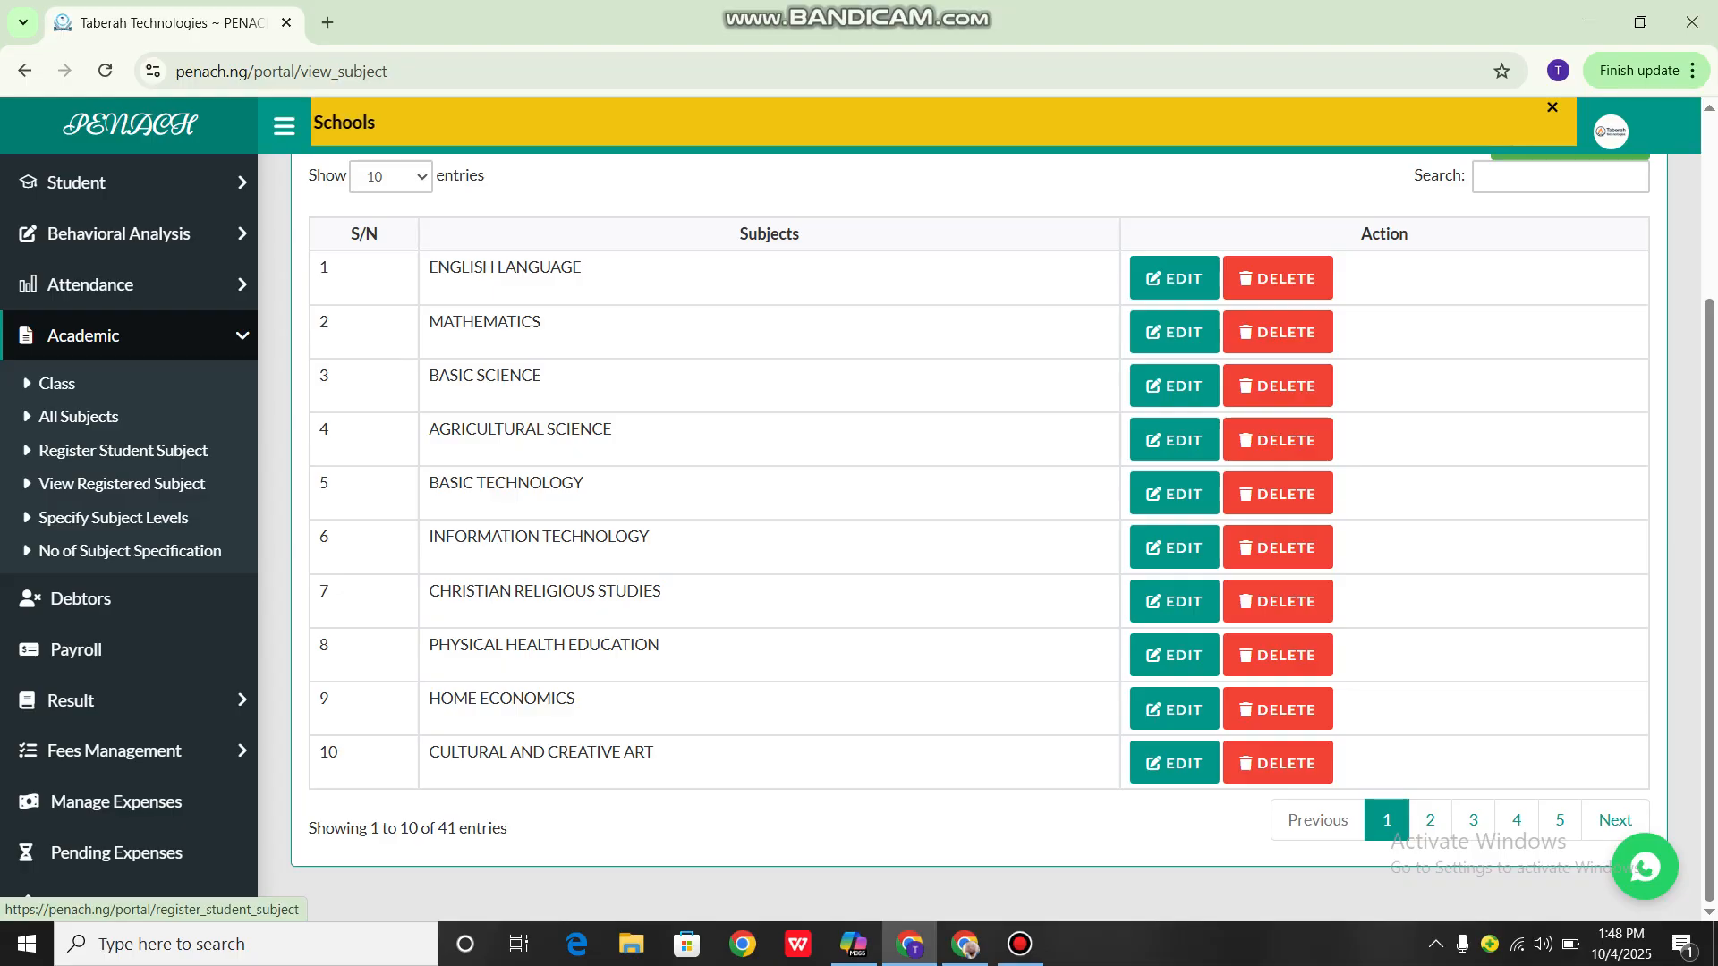
{"action": "left_click", "coordinate": [122, 450]}
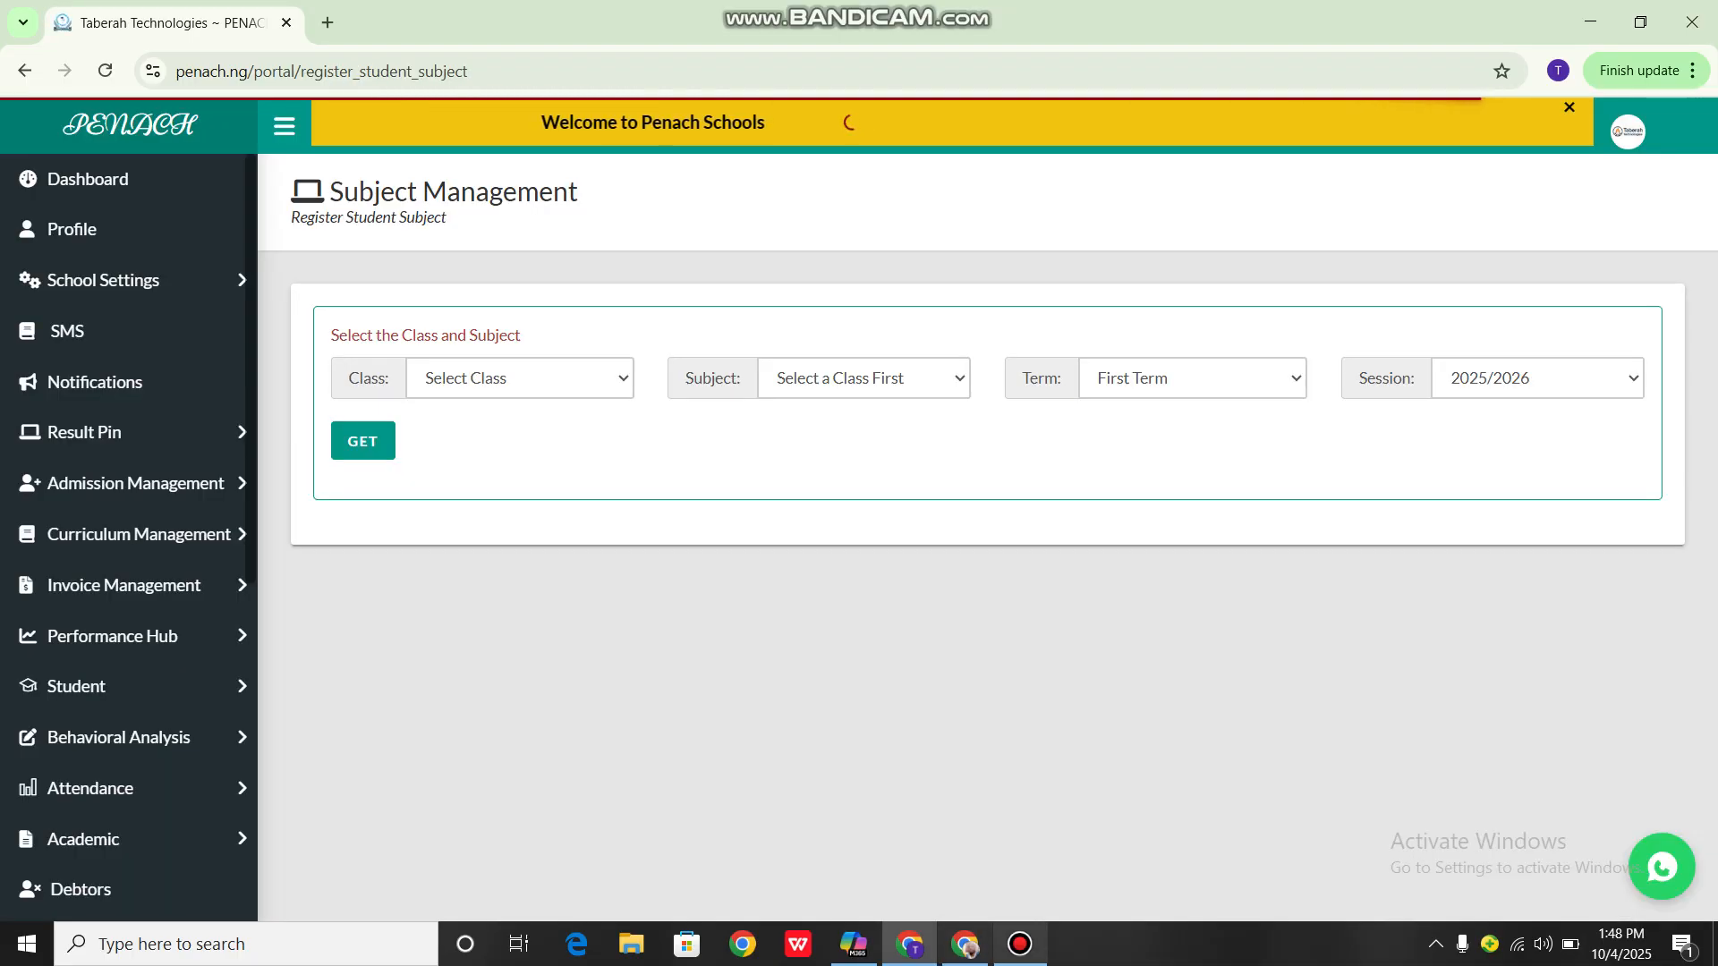
{"action": "left_click", "coordinate": [1020, 944]}
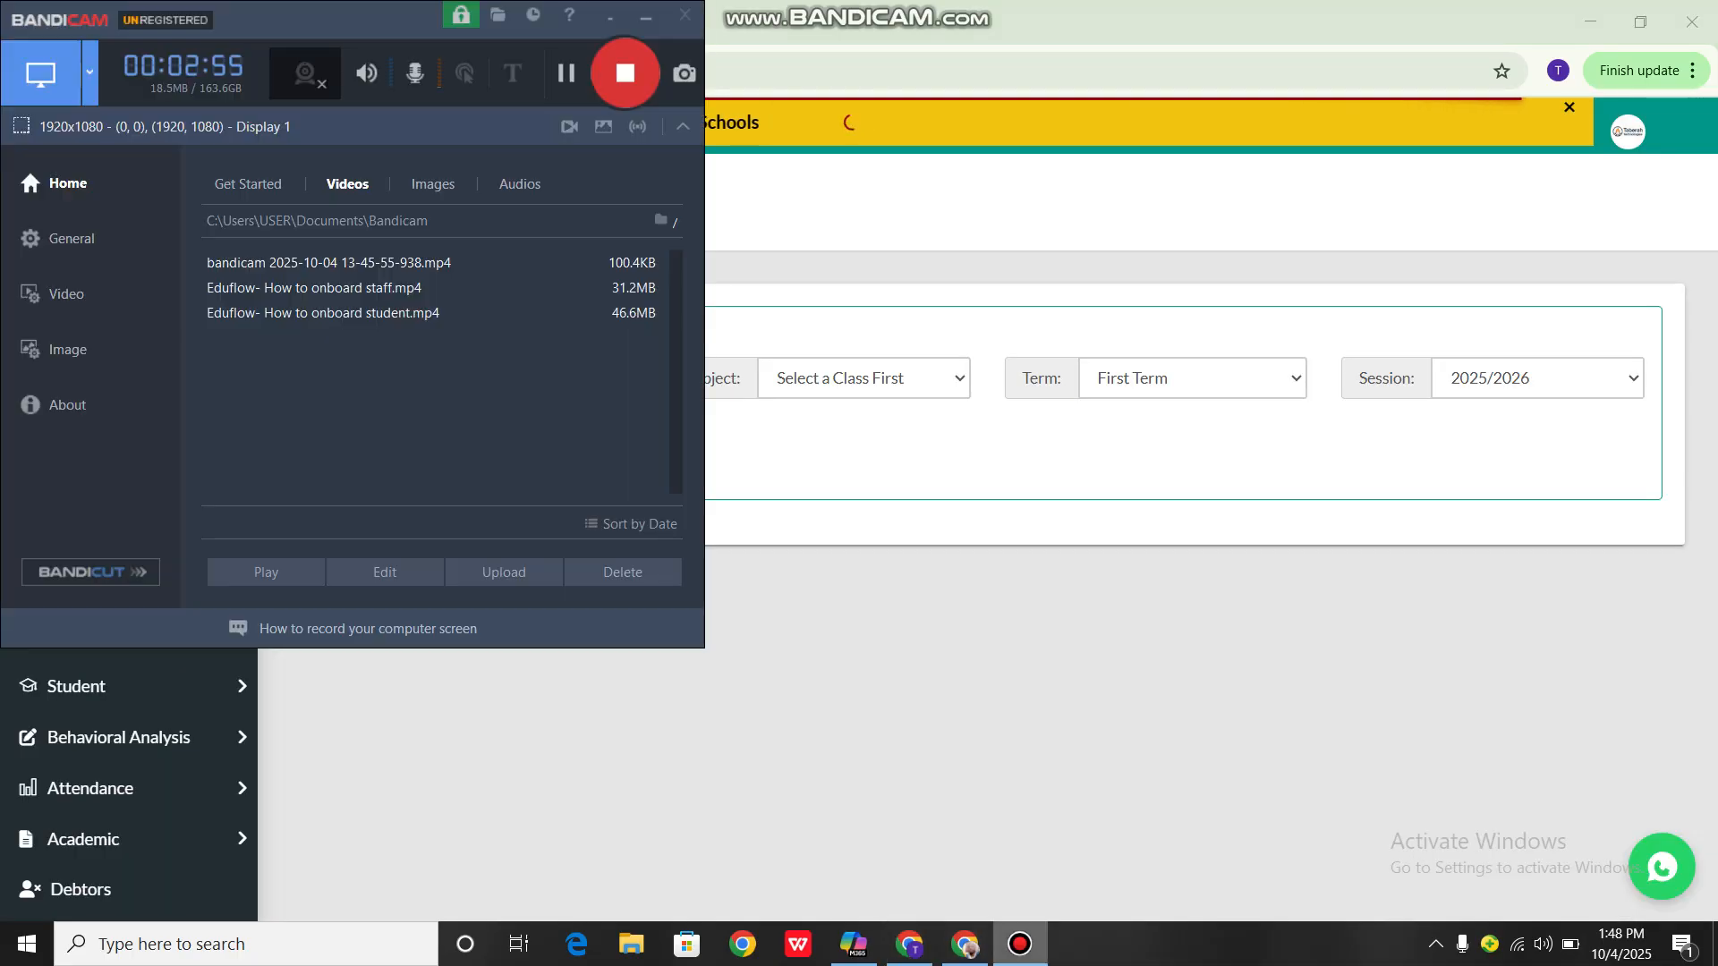
{"action": "left_click", "coordinate": [1020, 944]}
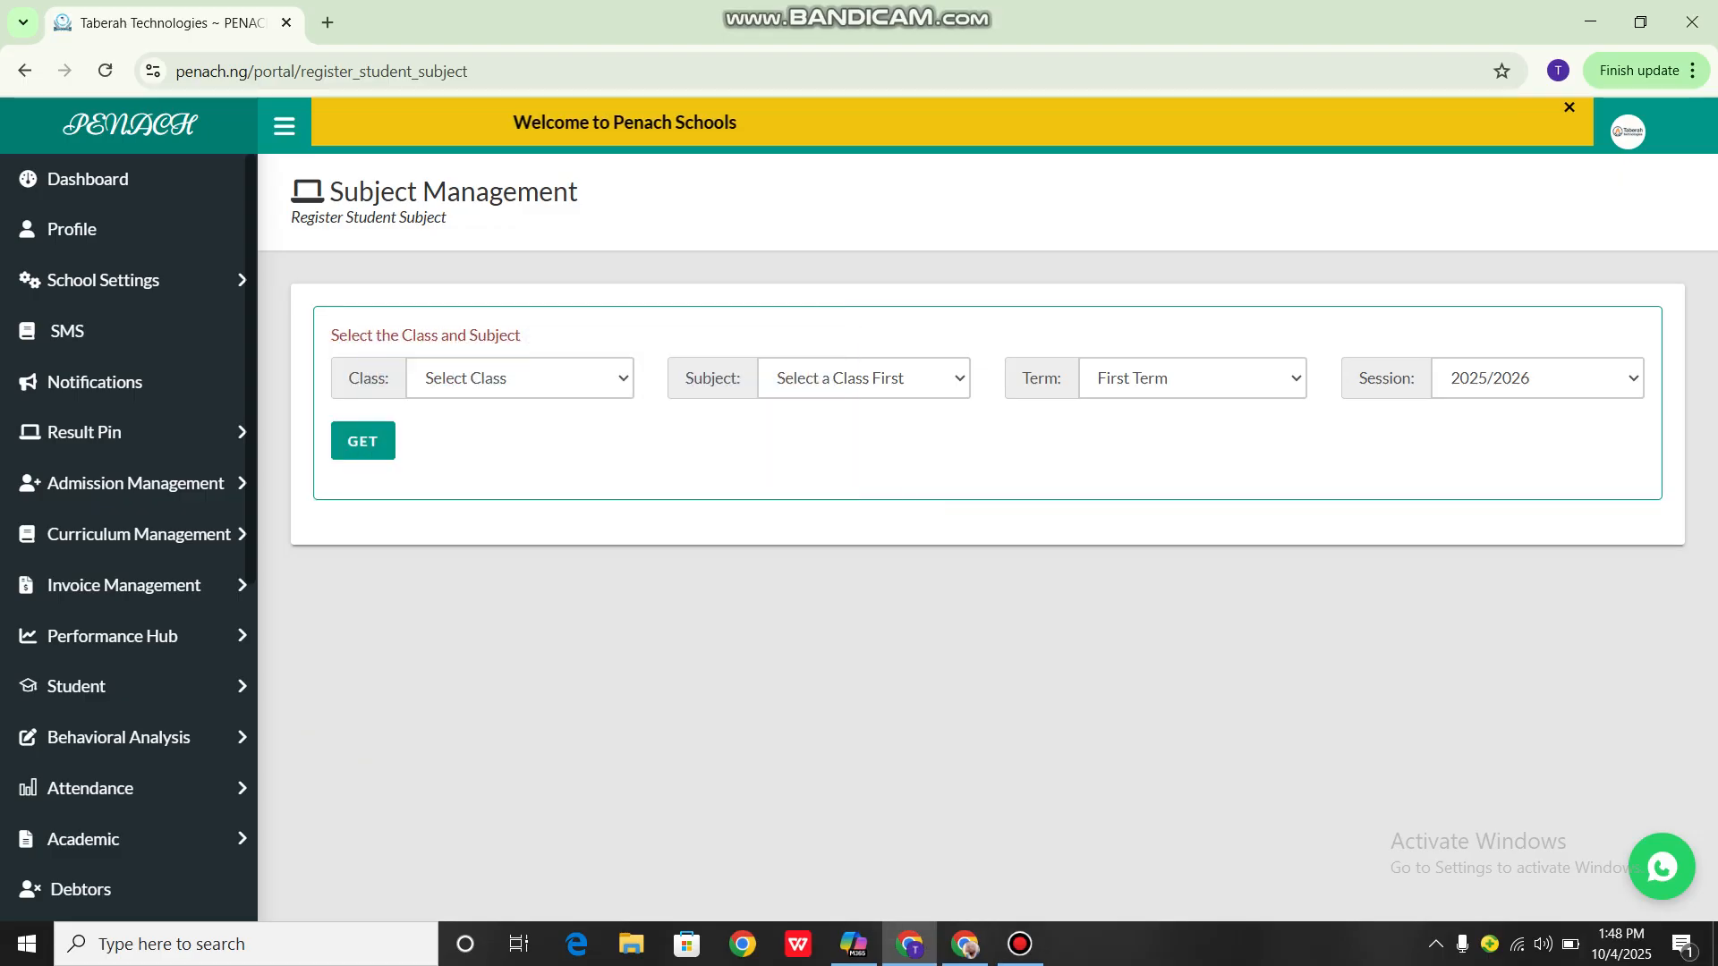
Choose GRADE 10 VICTRIX- CAMPUS 1 as the class for the subject registration
{"action": "left_click", "coordinate": [520, 378]}
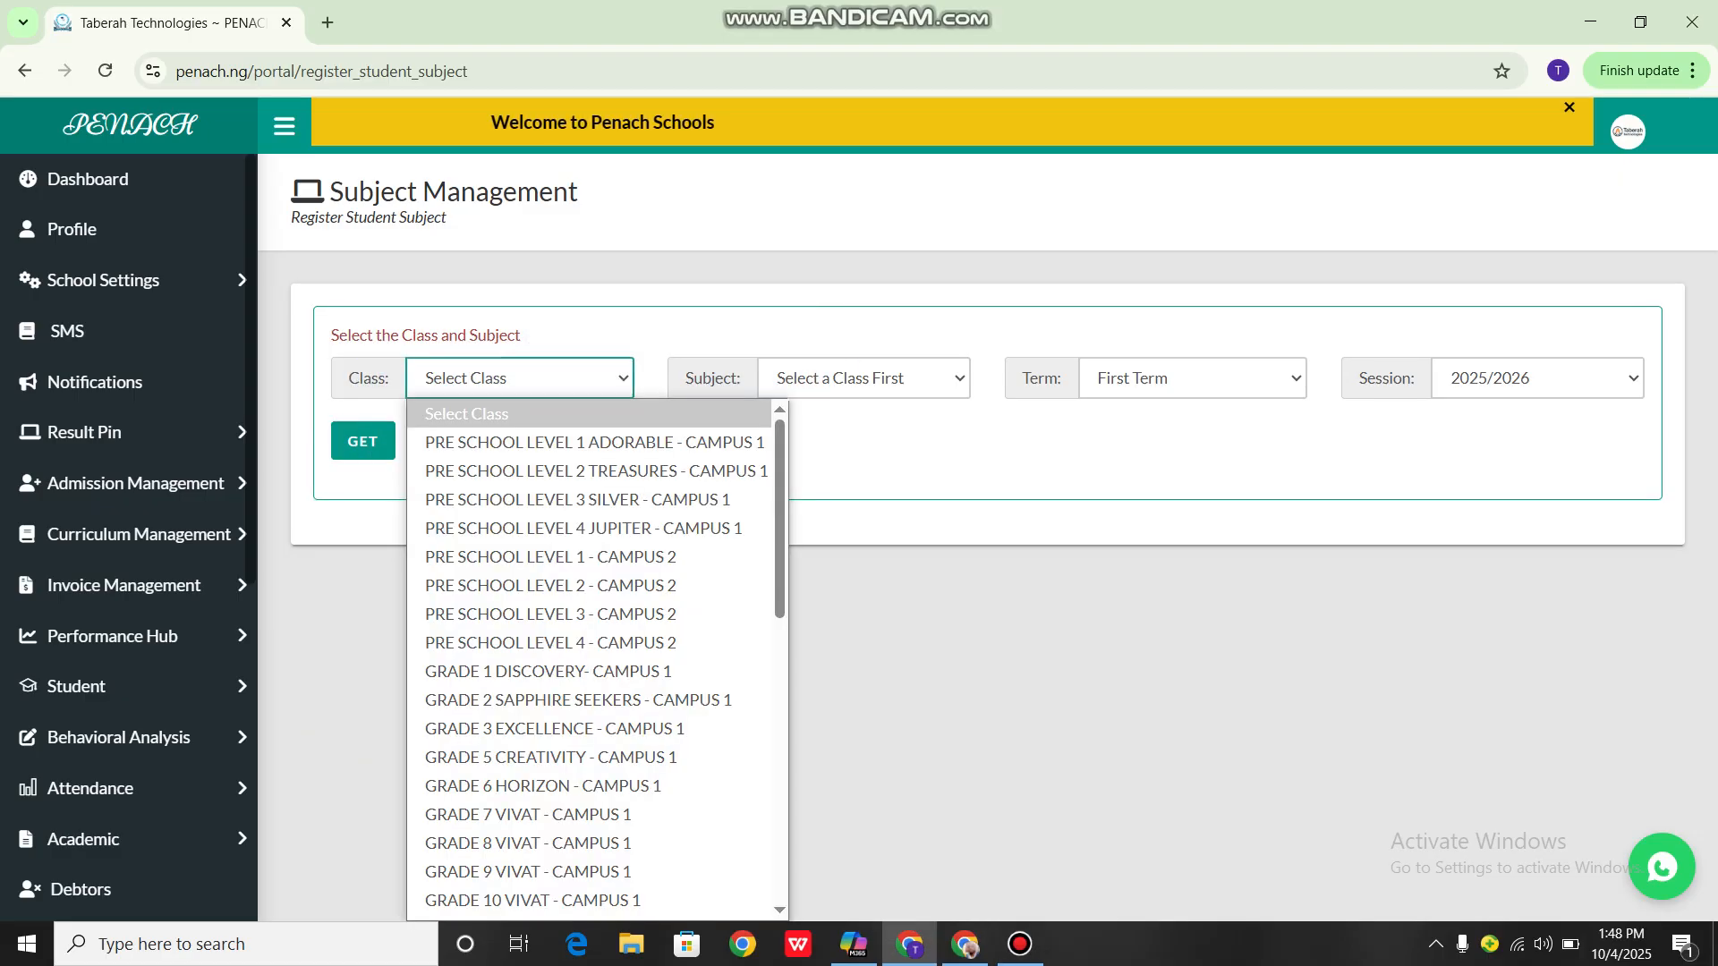
{"action": "key", "text": "Down"}
{"action": "scroll", "coordinate": [591, 501], "scroll_direction": "down", "scroll_amount": 7}
{"action": "scroll", "coordinate": [590, 501], "scroll_direction": "up", "scroll_amount": 7}
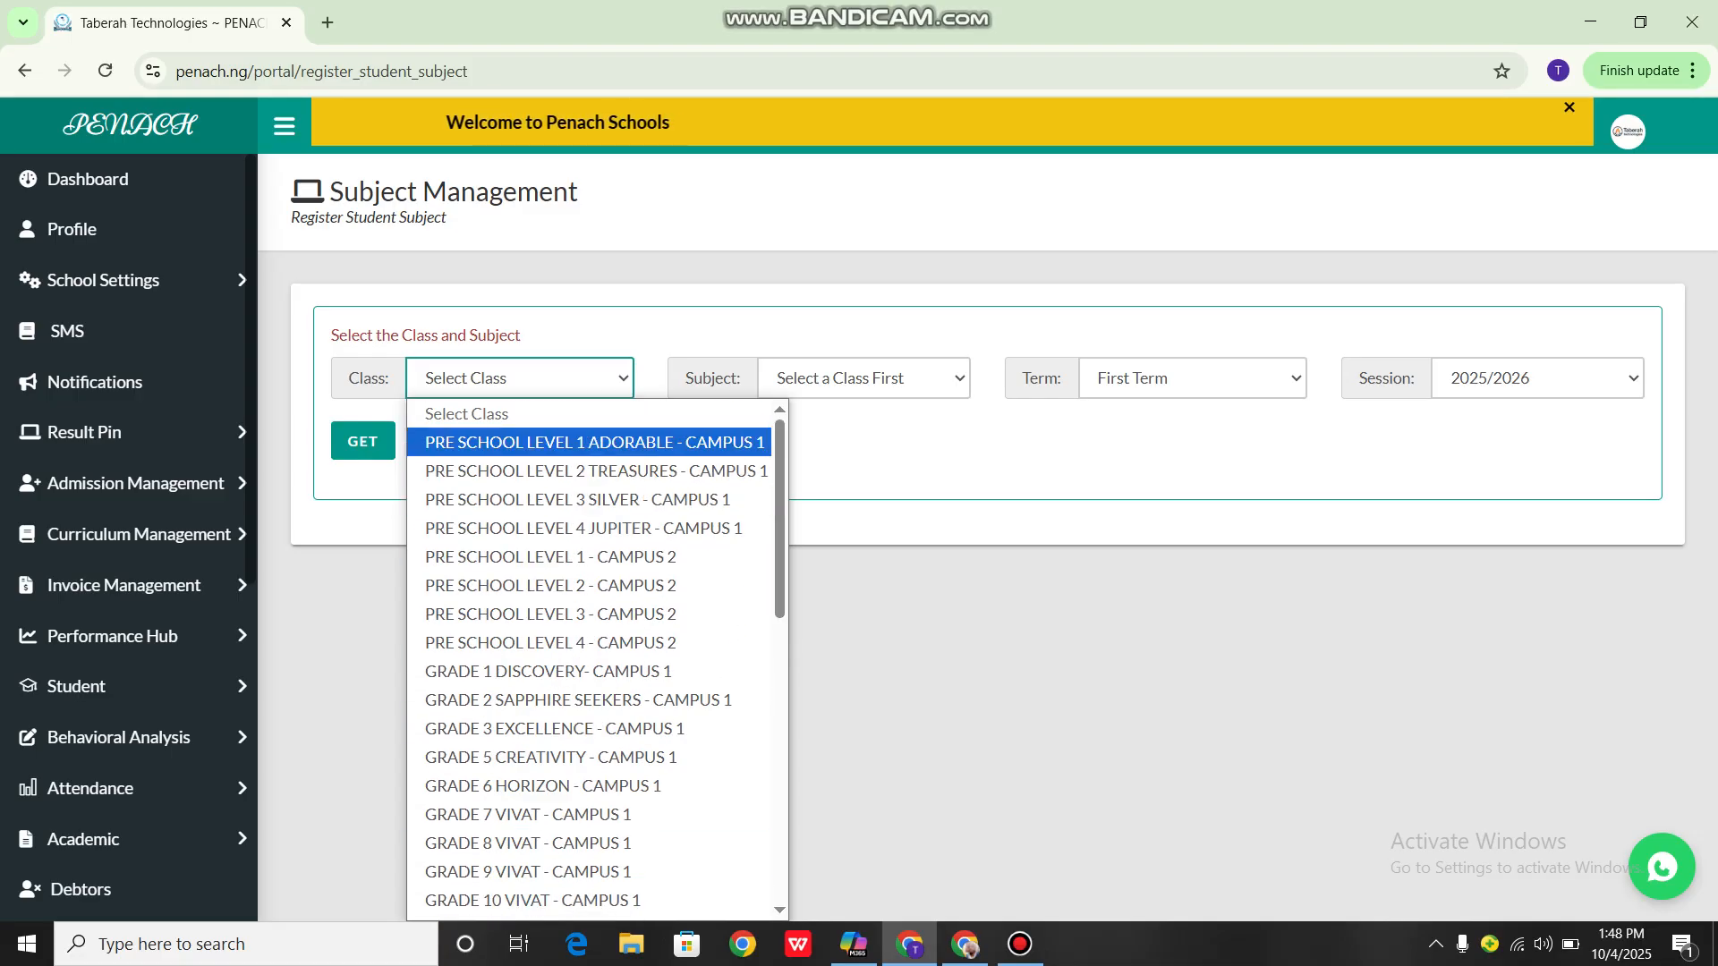
{"action": "scroll", "coordinate": [590, 662], "scroll_direction": "down", "scroll_amount": 7}
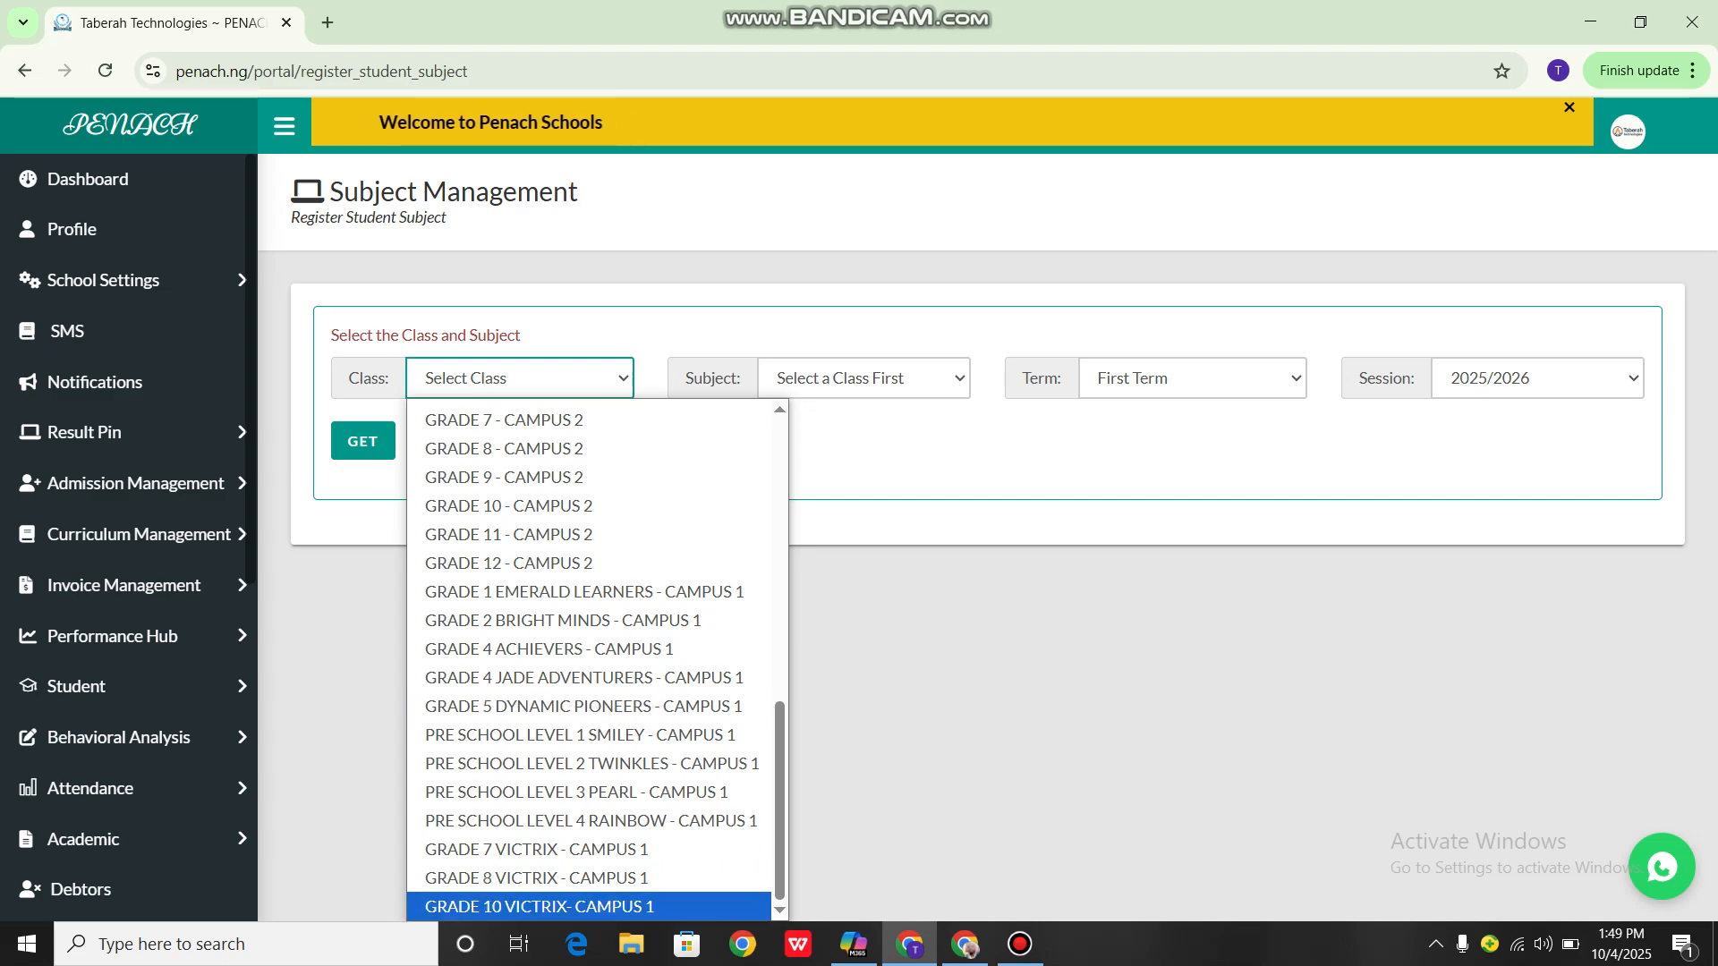
{"action": "left_click", "coordinate": [540, 907]}
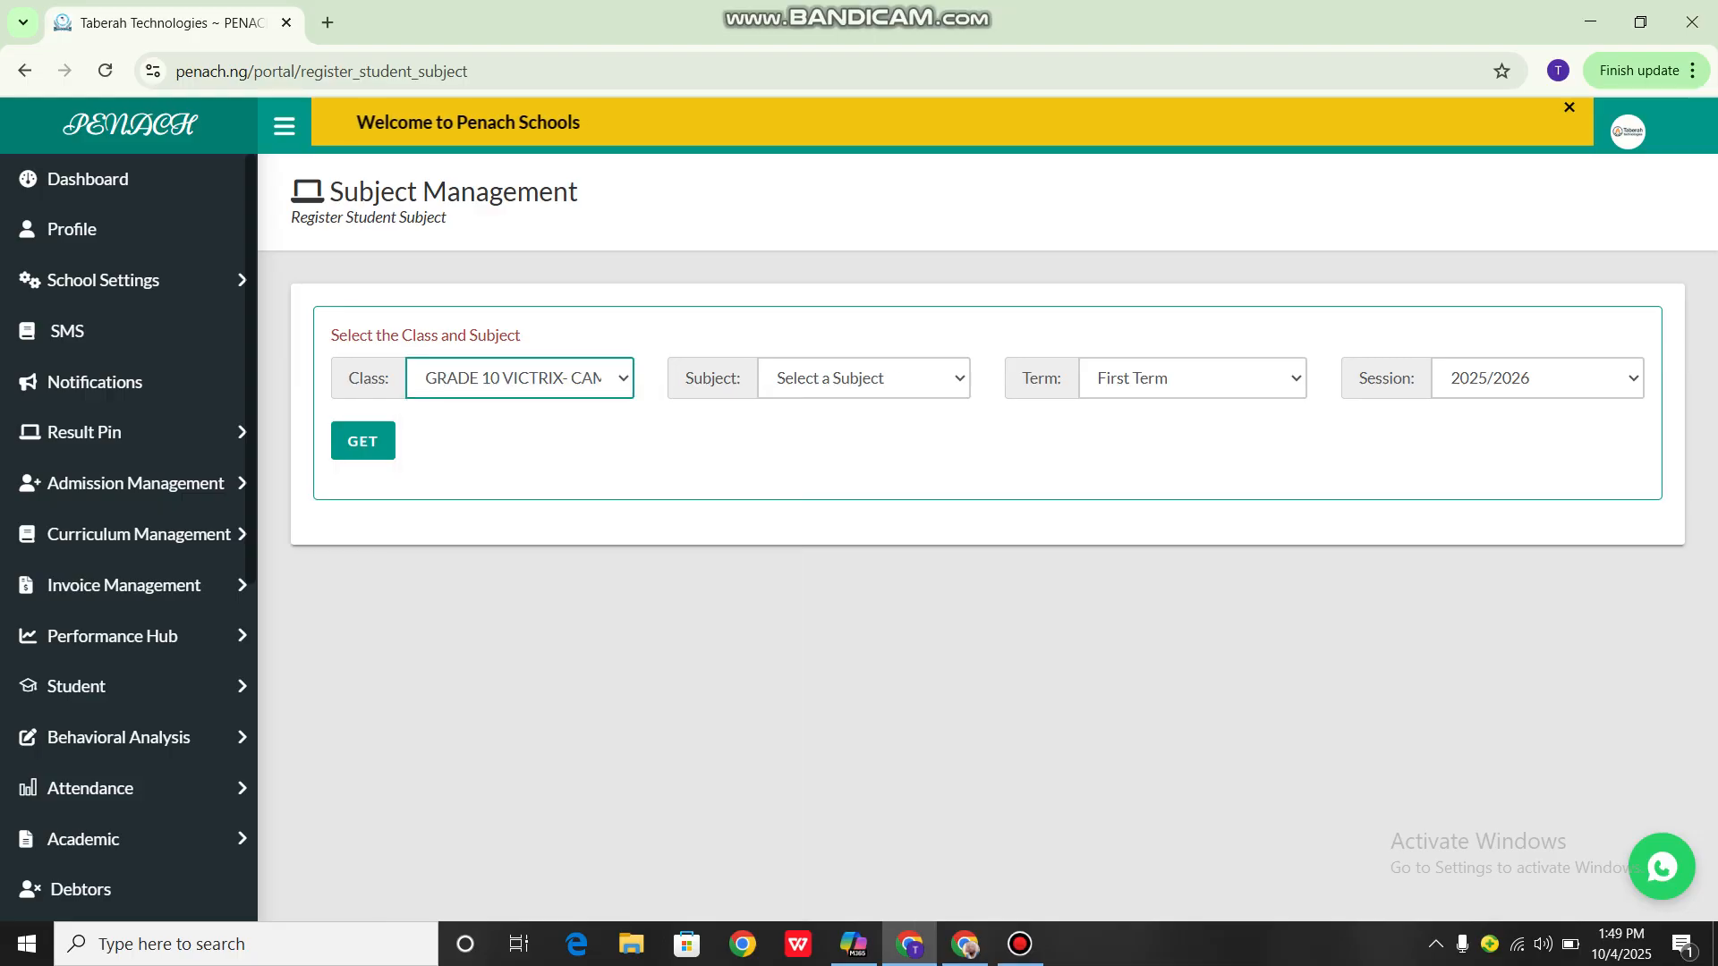
Choose AGRICULTURAL SCIENCE for First Term of the 2025/2026 session and load the class's student list
{"action": "left_click", "coordinate": [864, 379]}
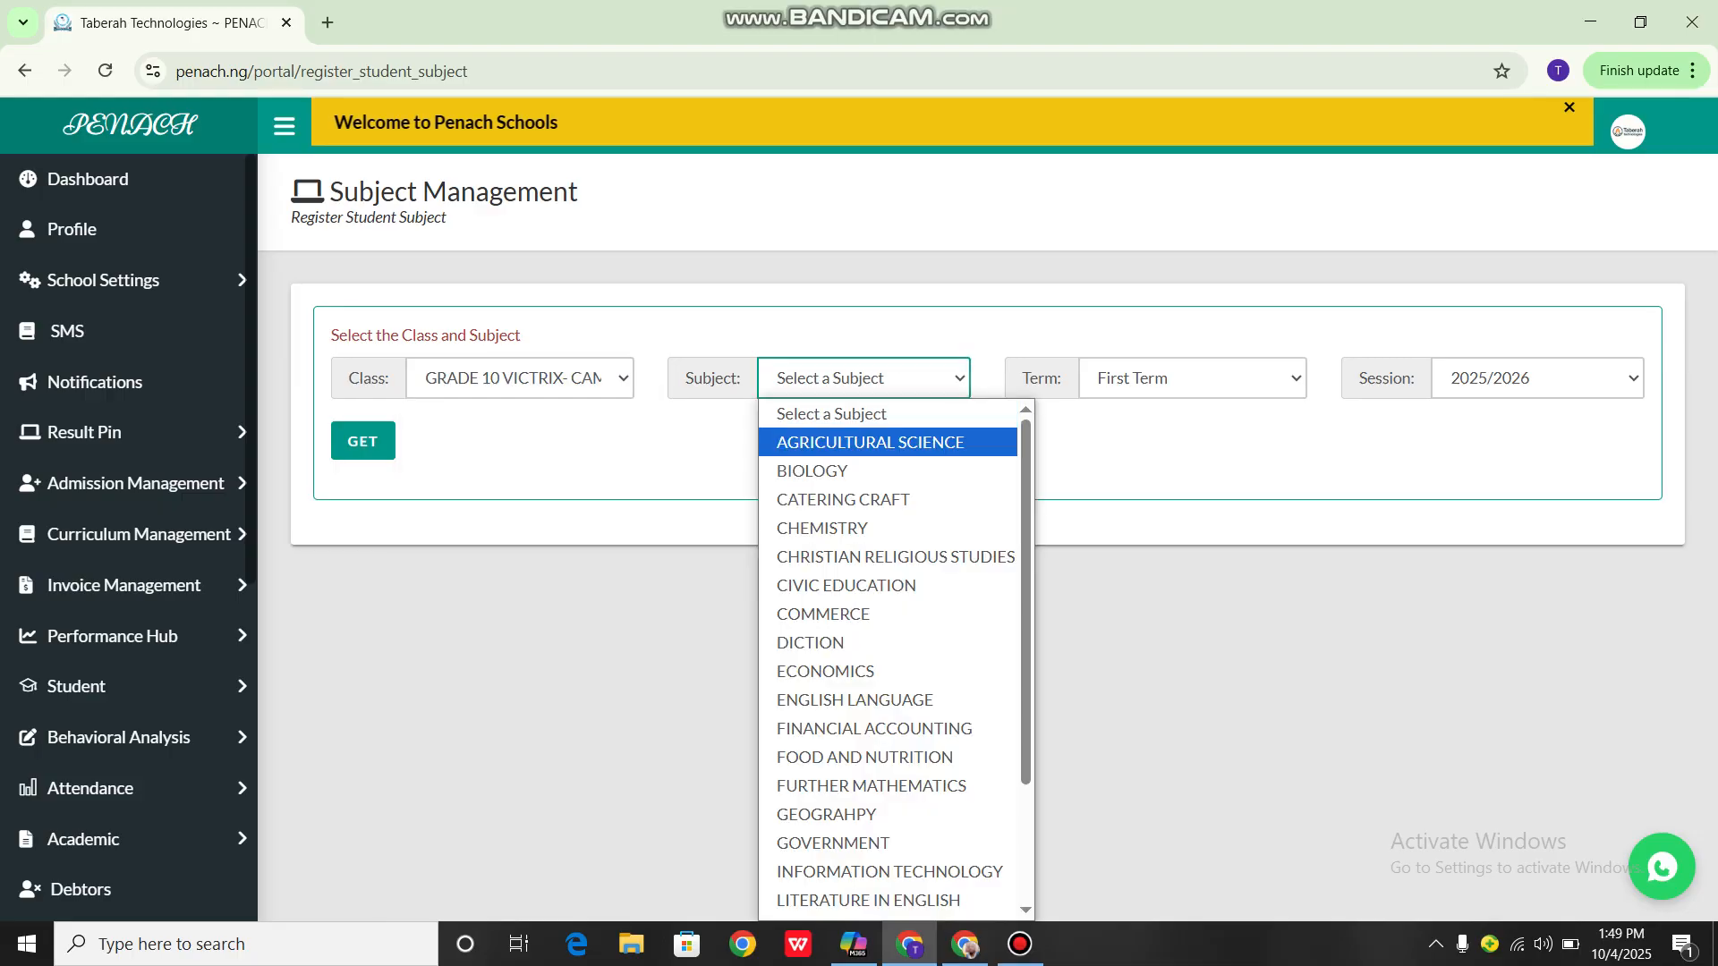
{"action": "left_click", "coordinate": [870, 442]}
{"action": "left_click", "coordinate": [863, 379]}
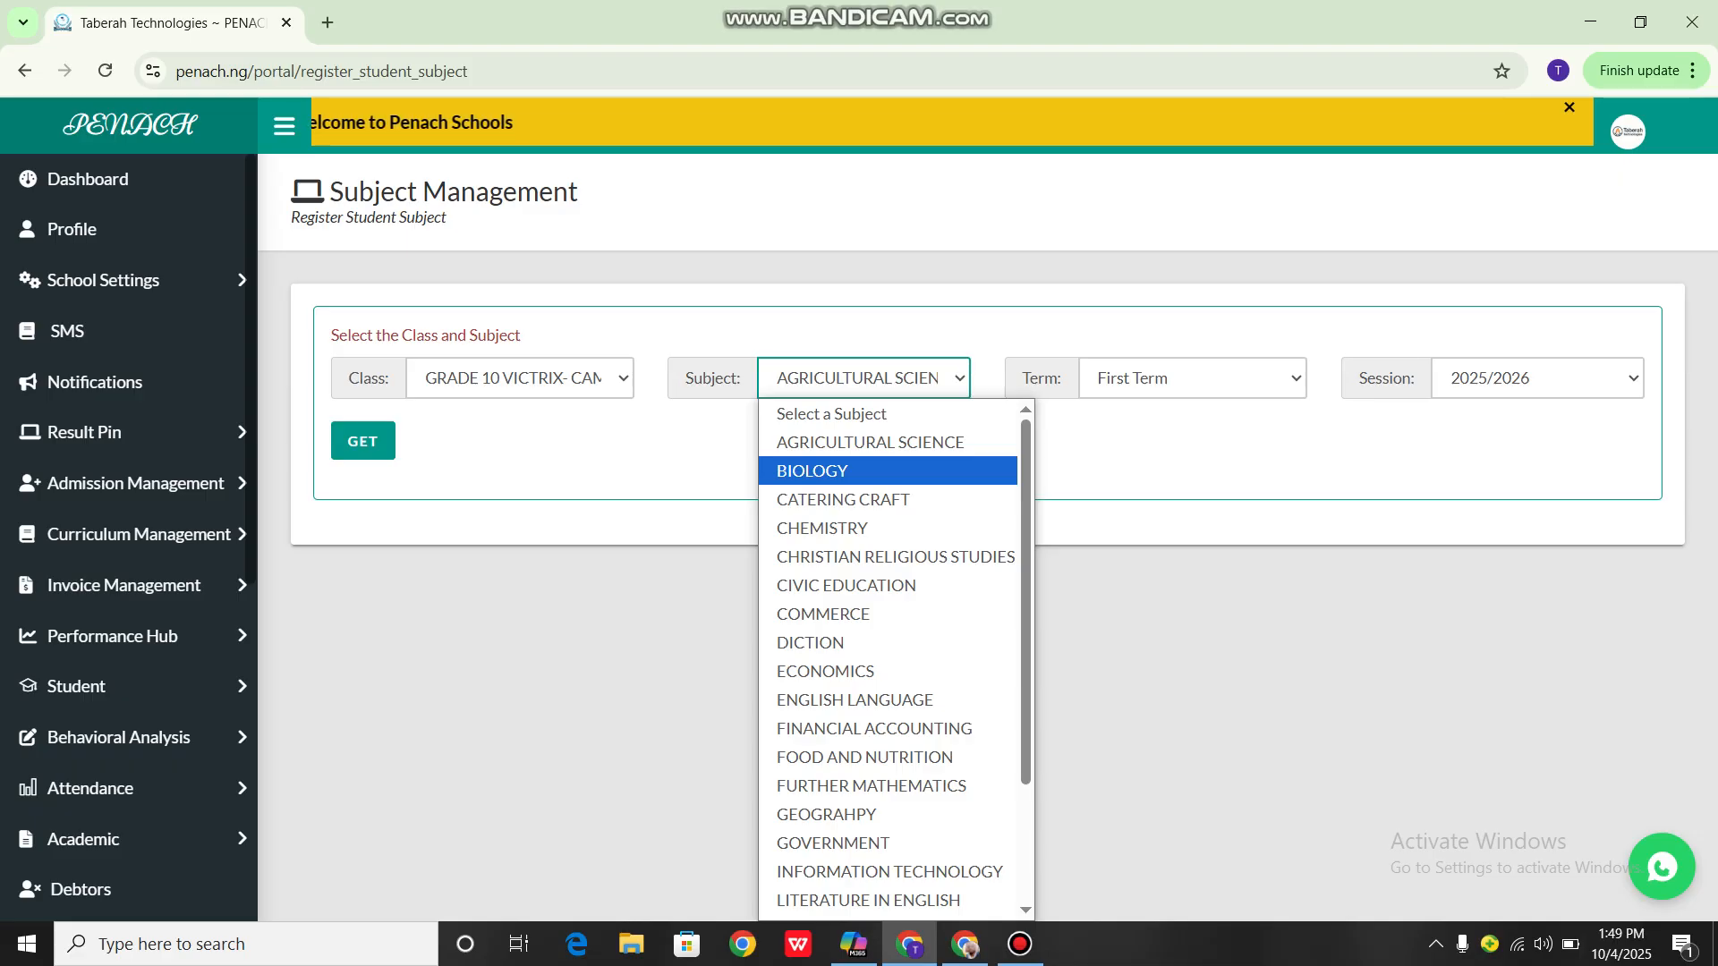
{"action": "left_click", "coordinate": [869, 443]}
{"action": "left_click", "coordinate": [1190, 378]}
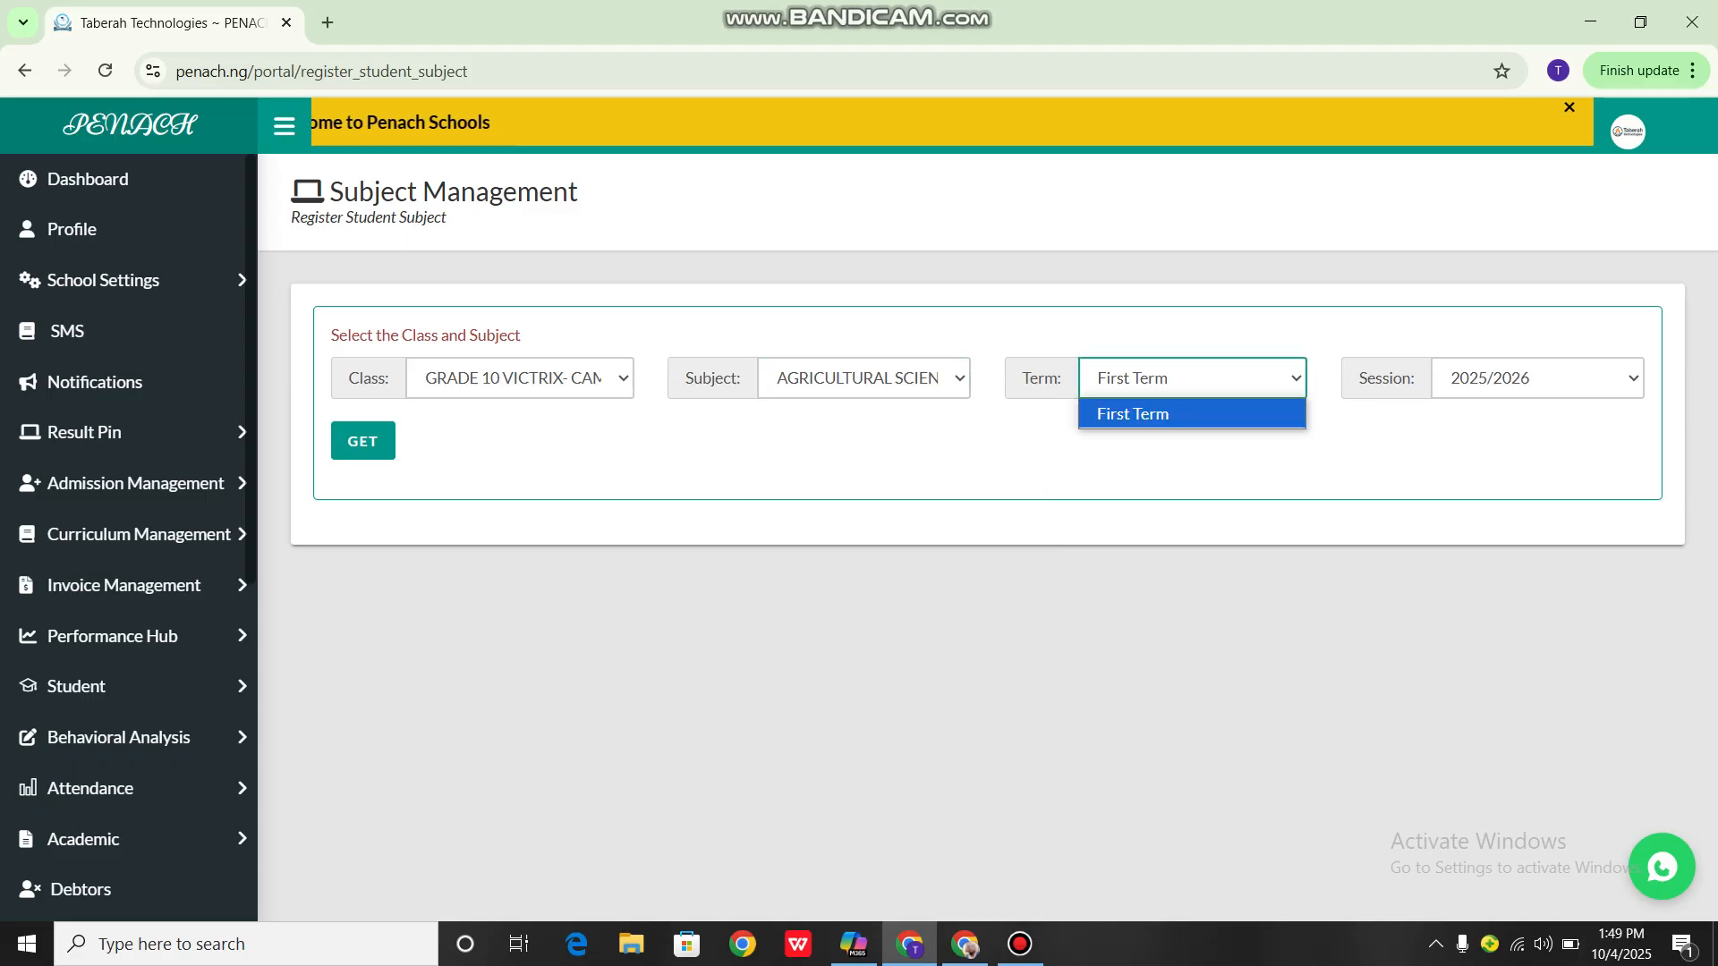
{"action": "left_click", "coordinate": [1154, 410]}
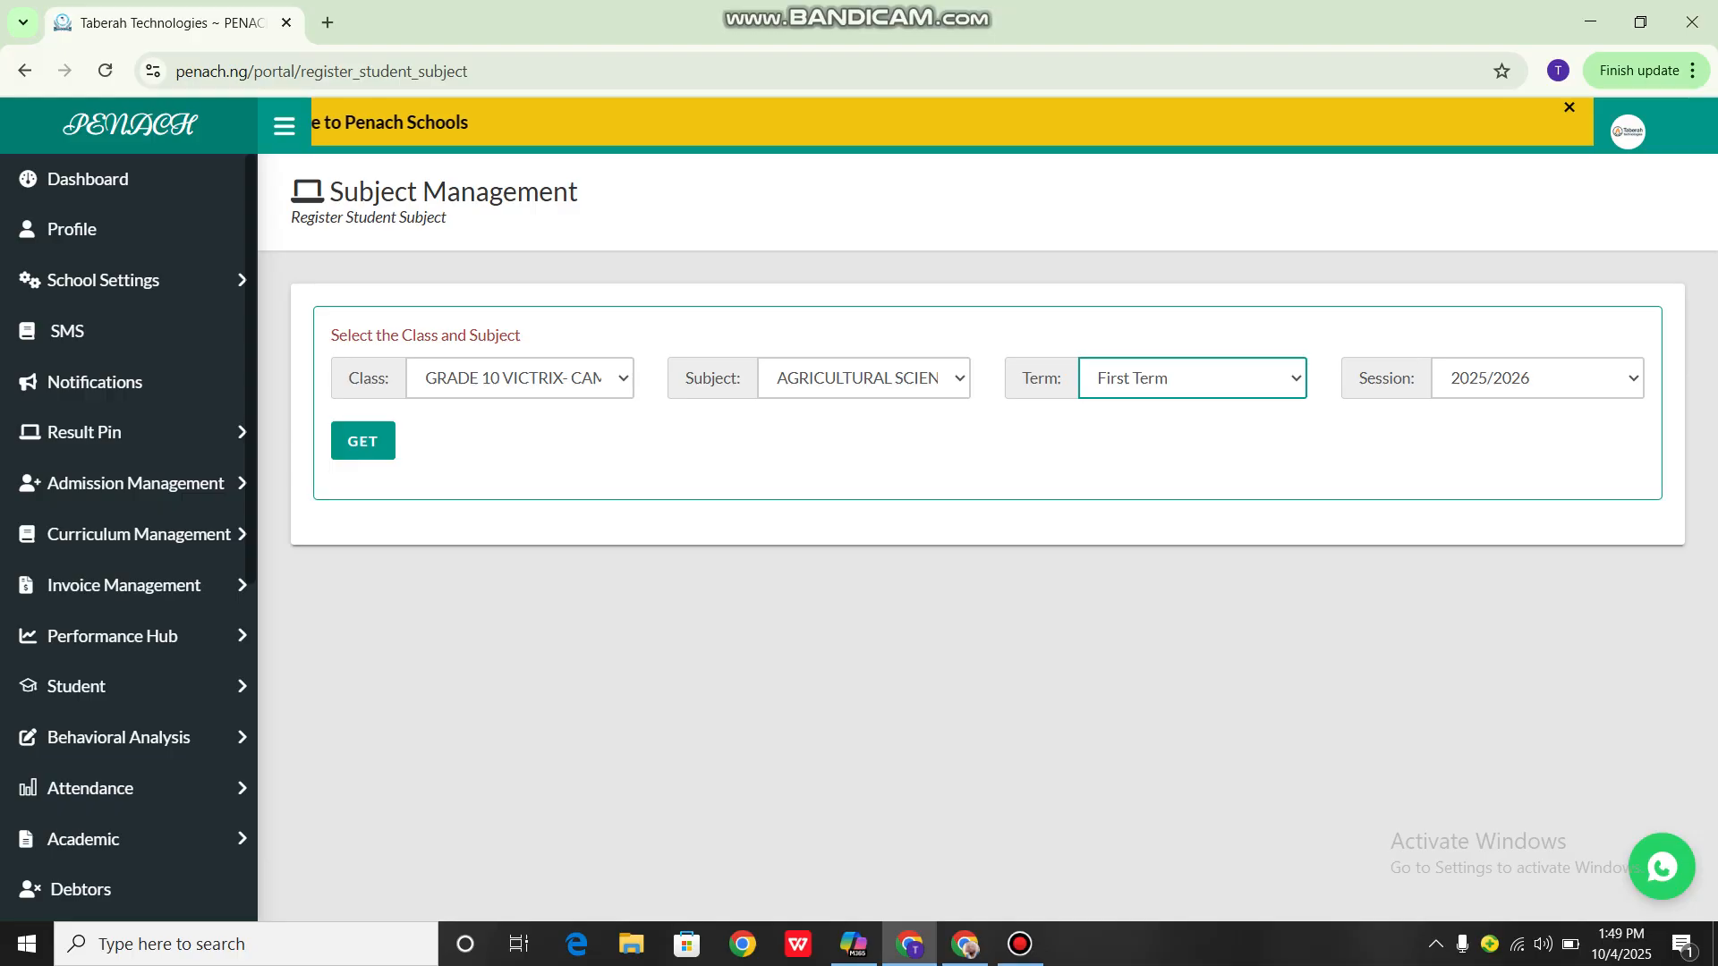
{"action": "left_click", "coordinate": [1537, 379]}
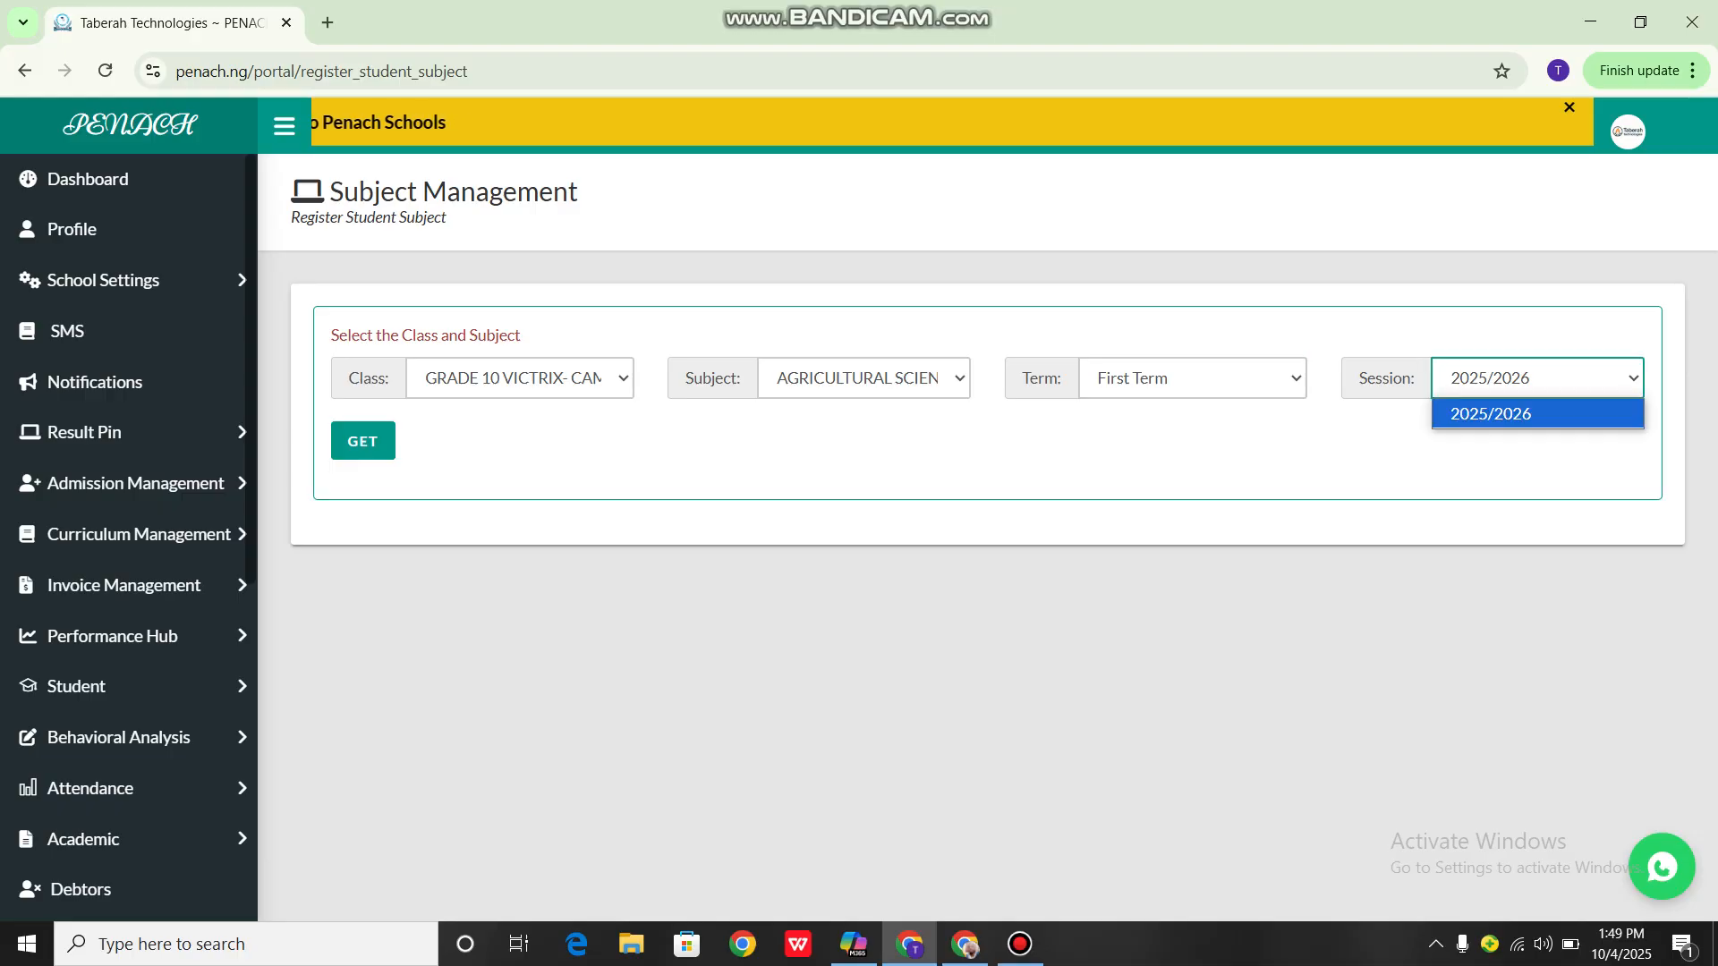
{"action": "left_click", "coordinate": [363, 441]}
{"action": "left_click", "coordinate": [362, 441]}
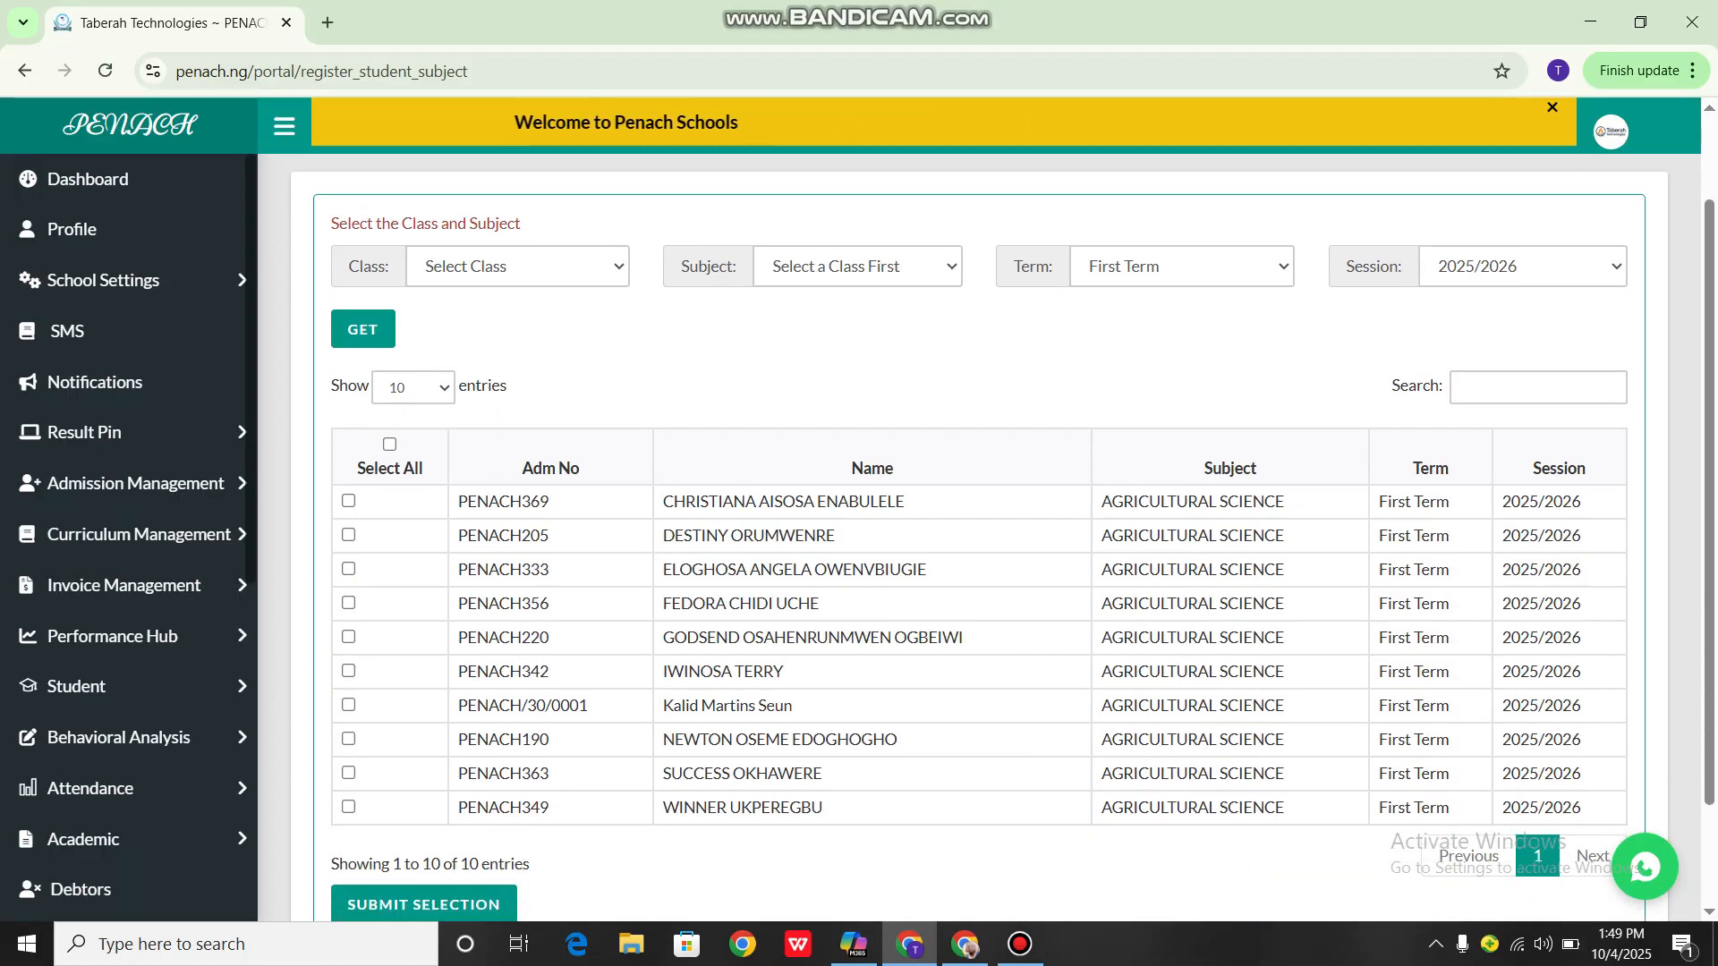
Show 100 entries per page in the student list
{"action": "scroll", "coordinate": [984, 537], "scroll_direction": "down", "scroll_amount": 2}
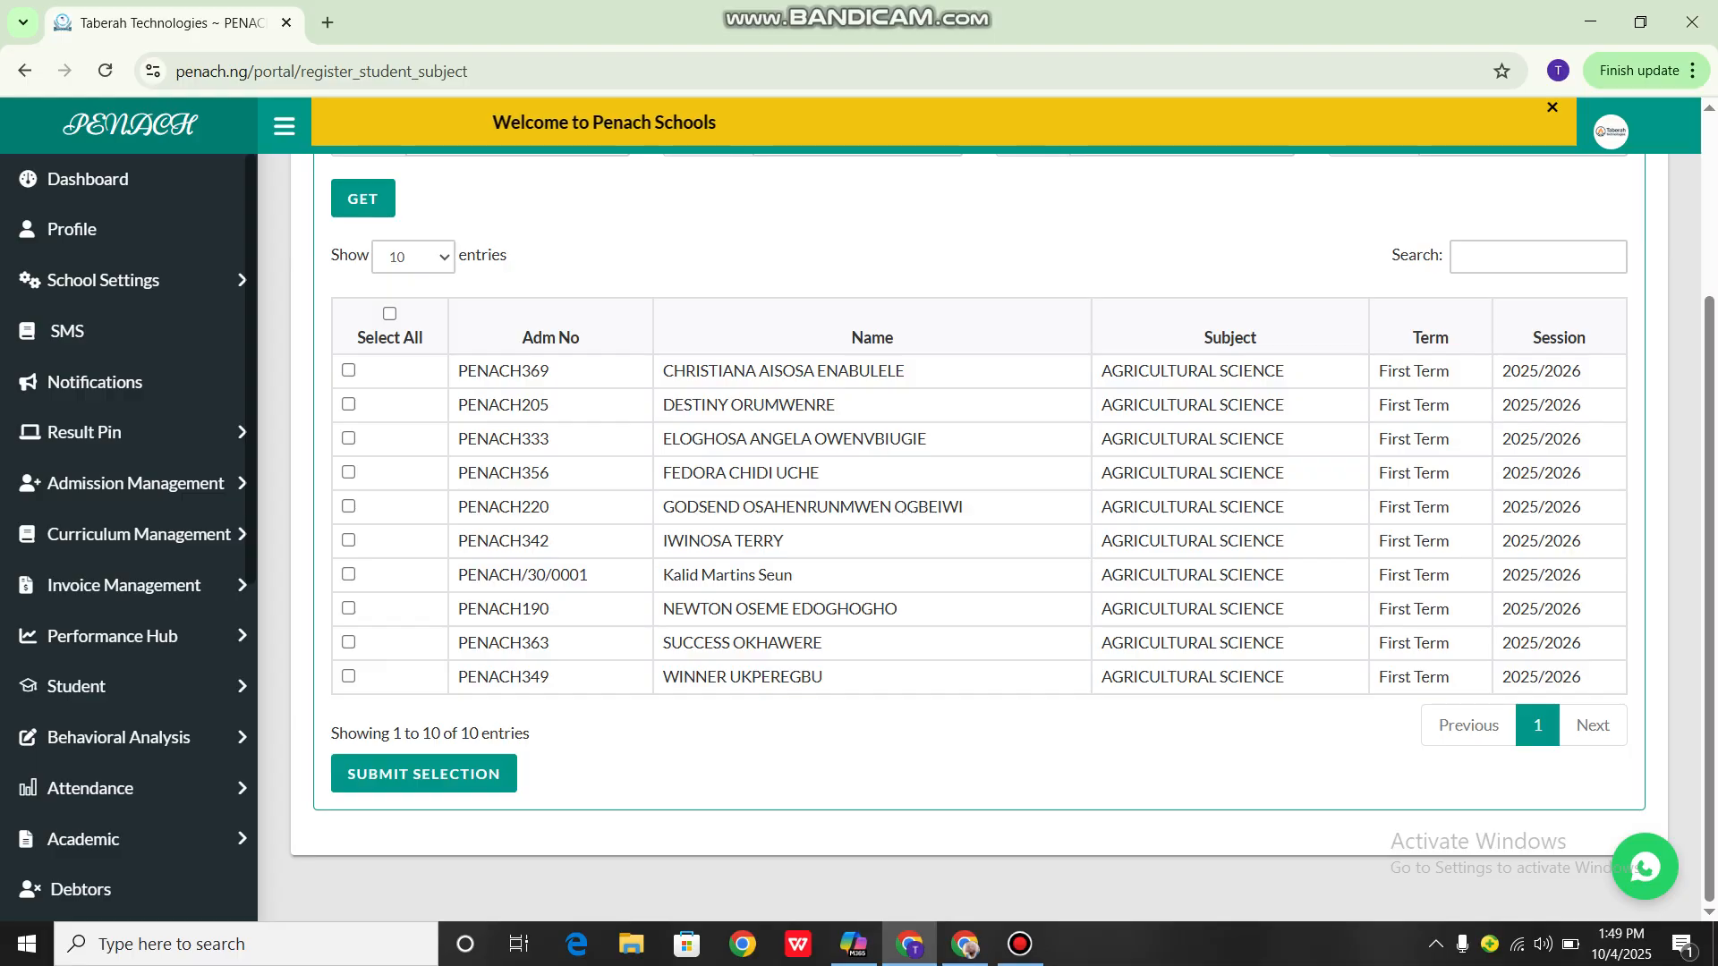
{"action": "left_click", "coordinate": [413, 257]}
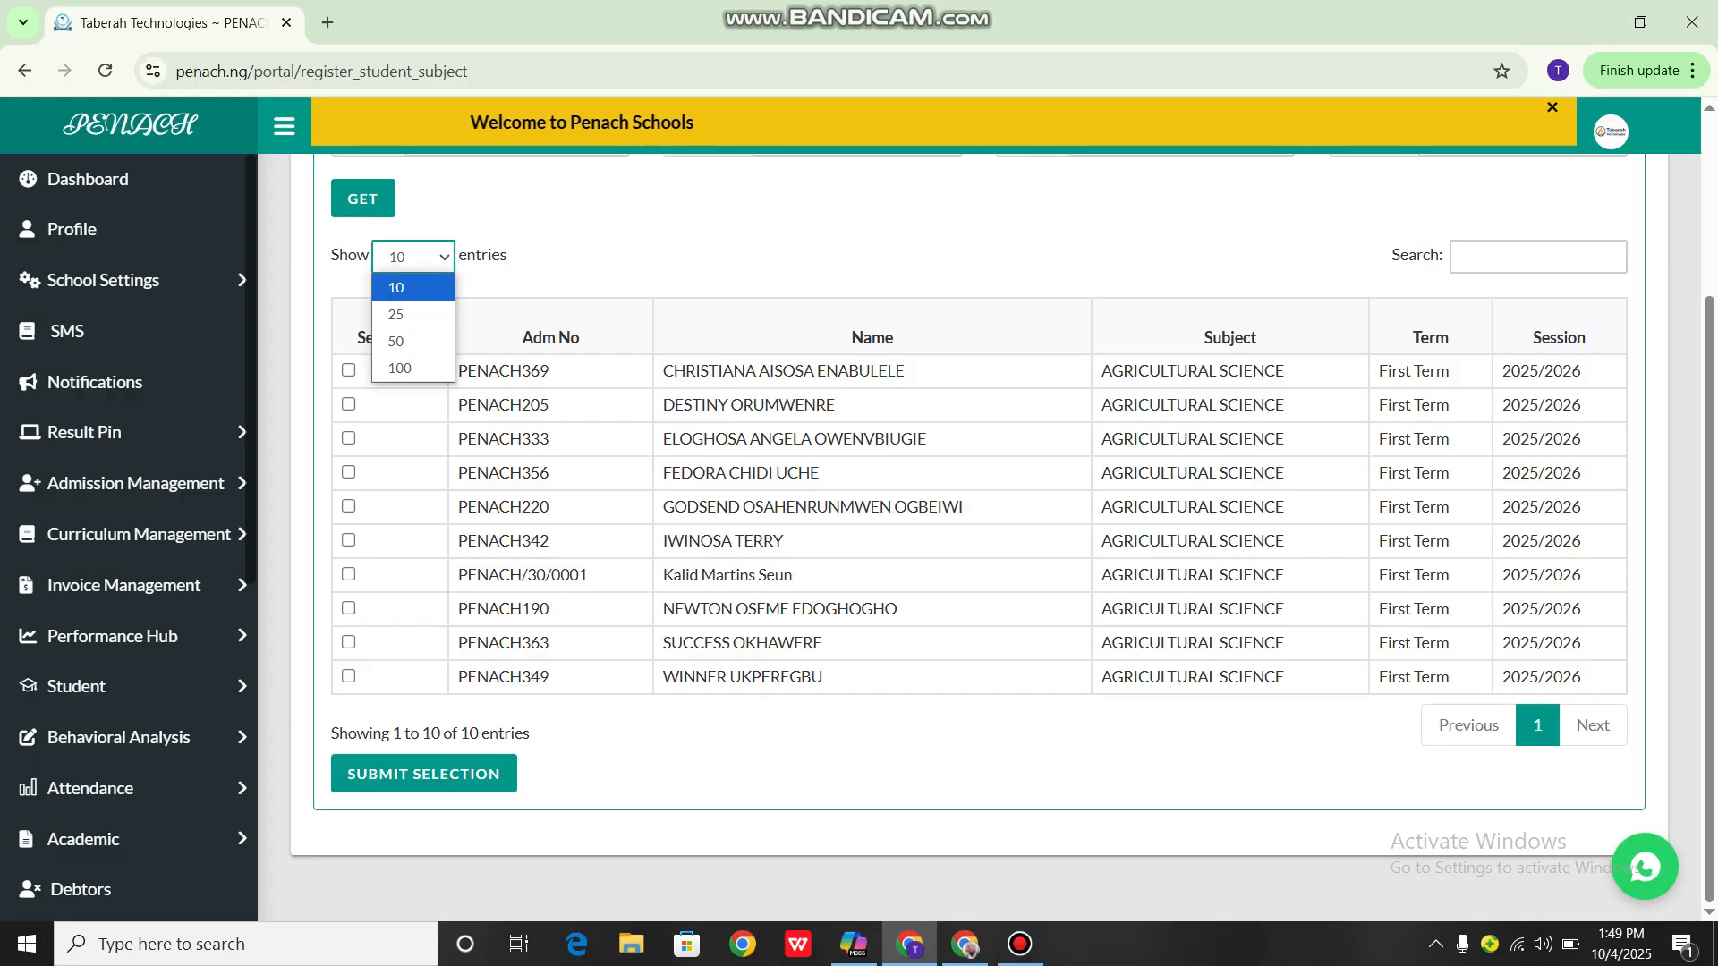
{"action": "left_click", "coordinate": [402, 368]}
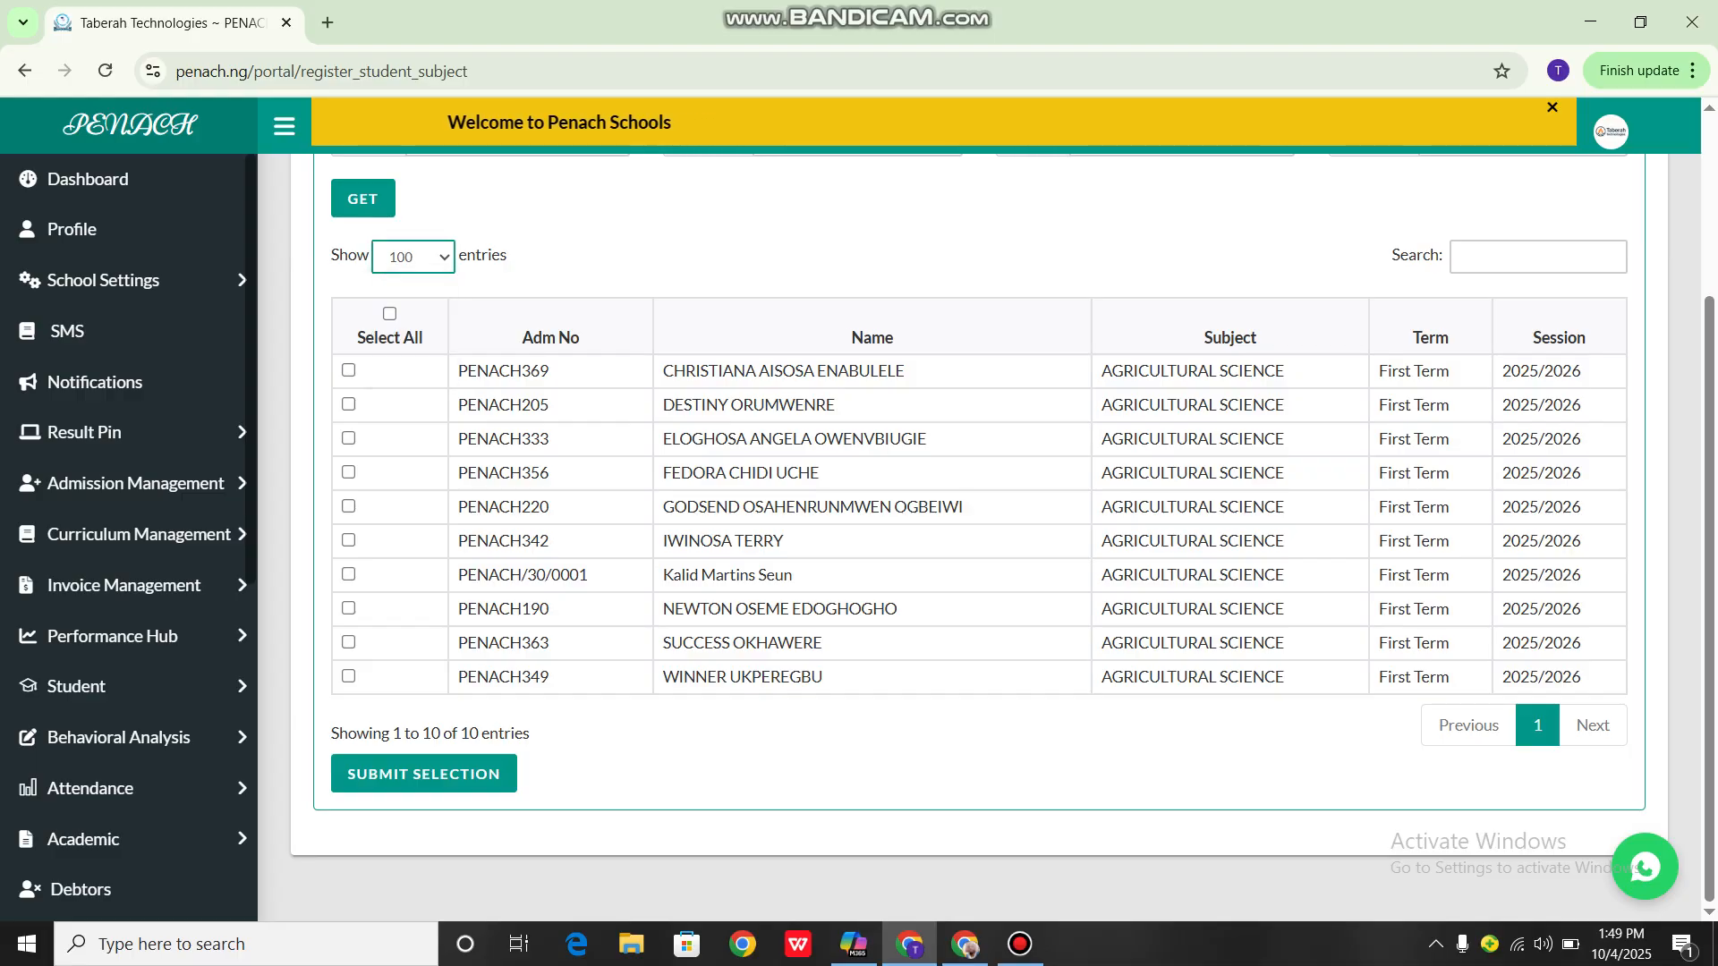
{"action": "left_click", "coordinate": [413, 257]}
{"action": "left_click", "coordinate": [412, 257]}
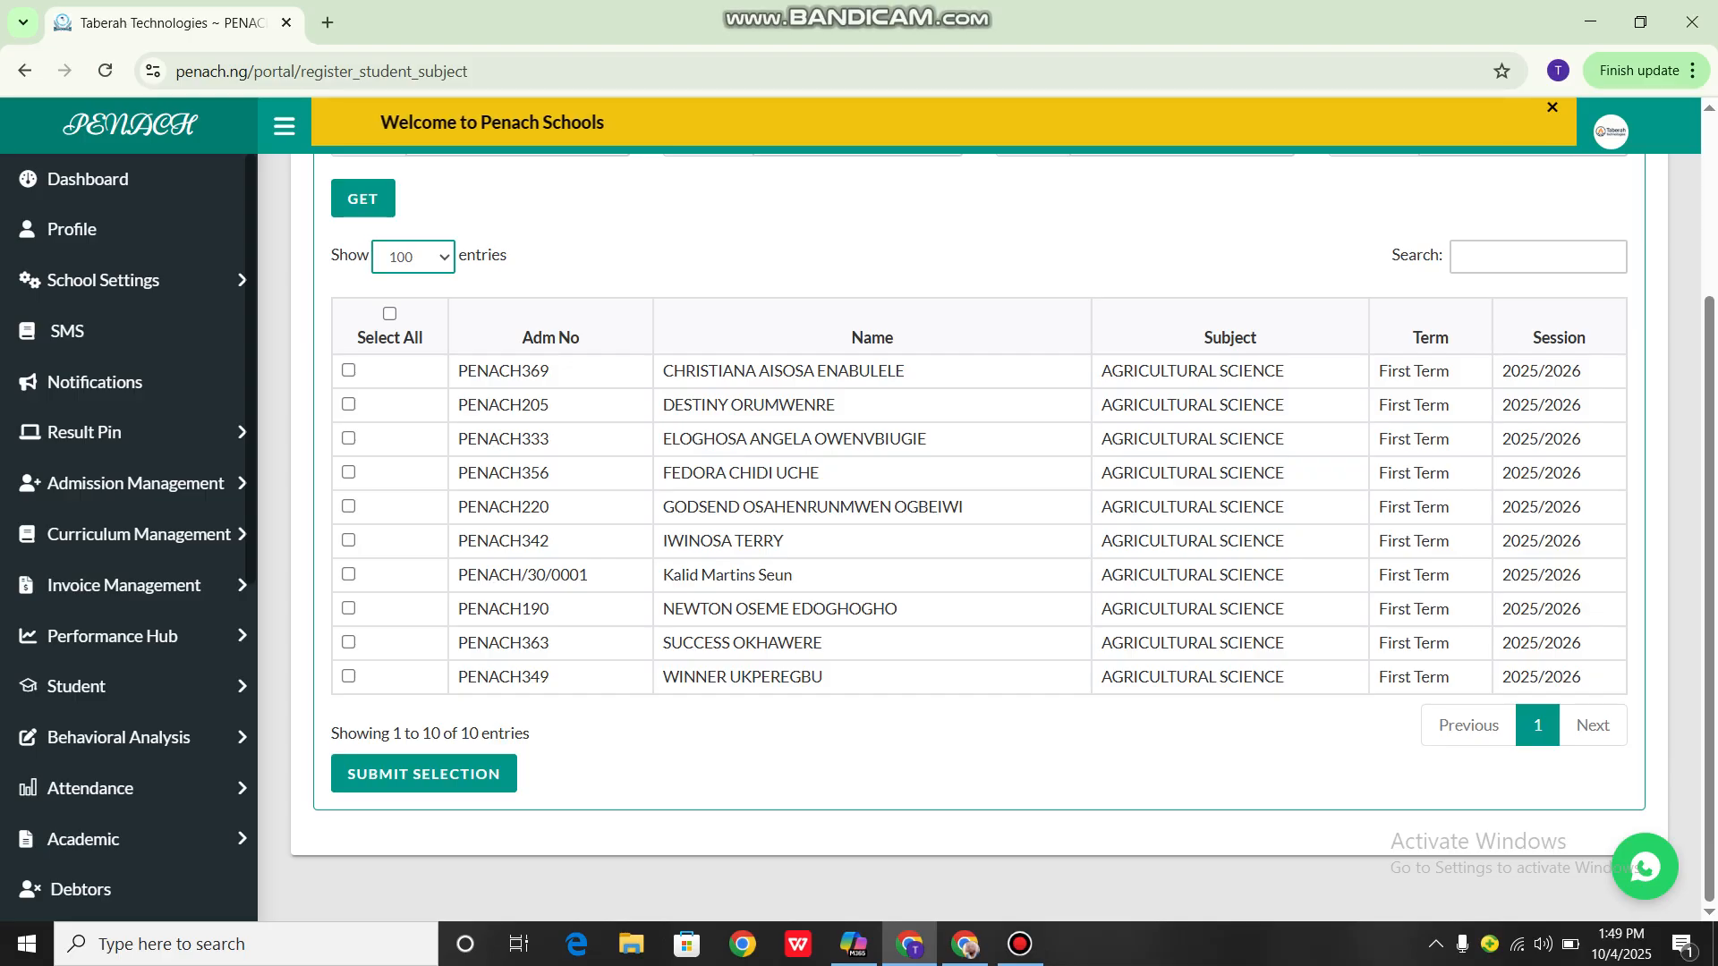
Mark the first four students in the list individually for Agricultural Science
{"action": "left_click", "coordinate": [348, 371]}
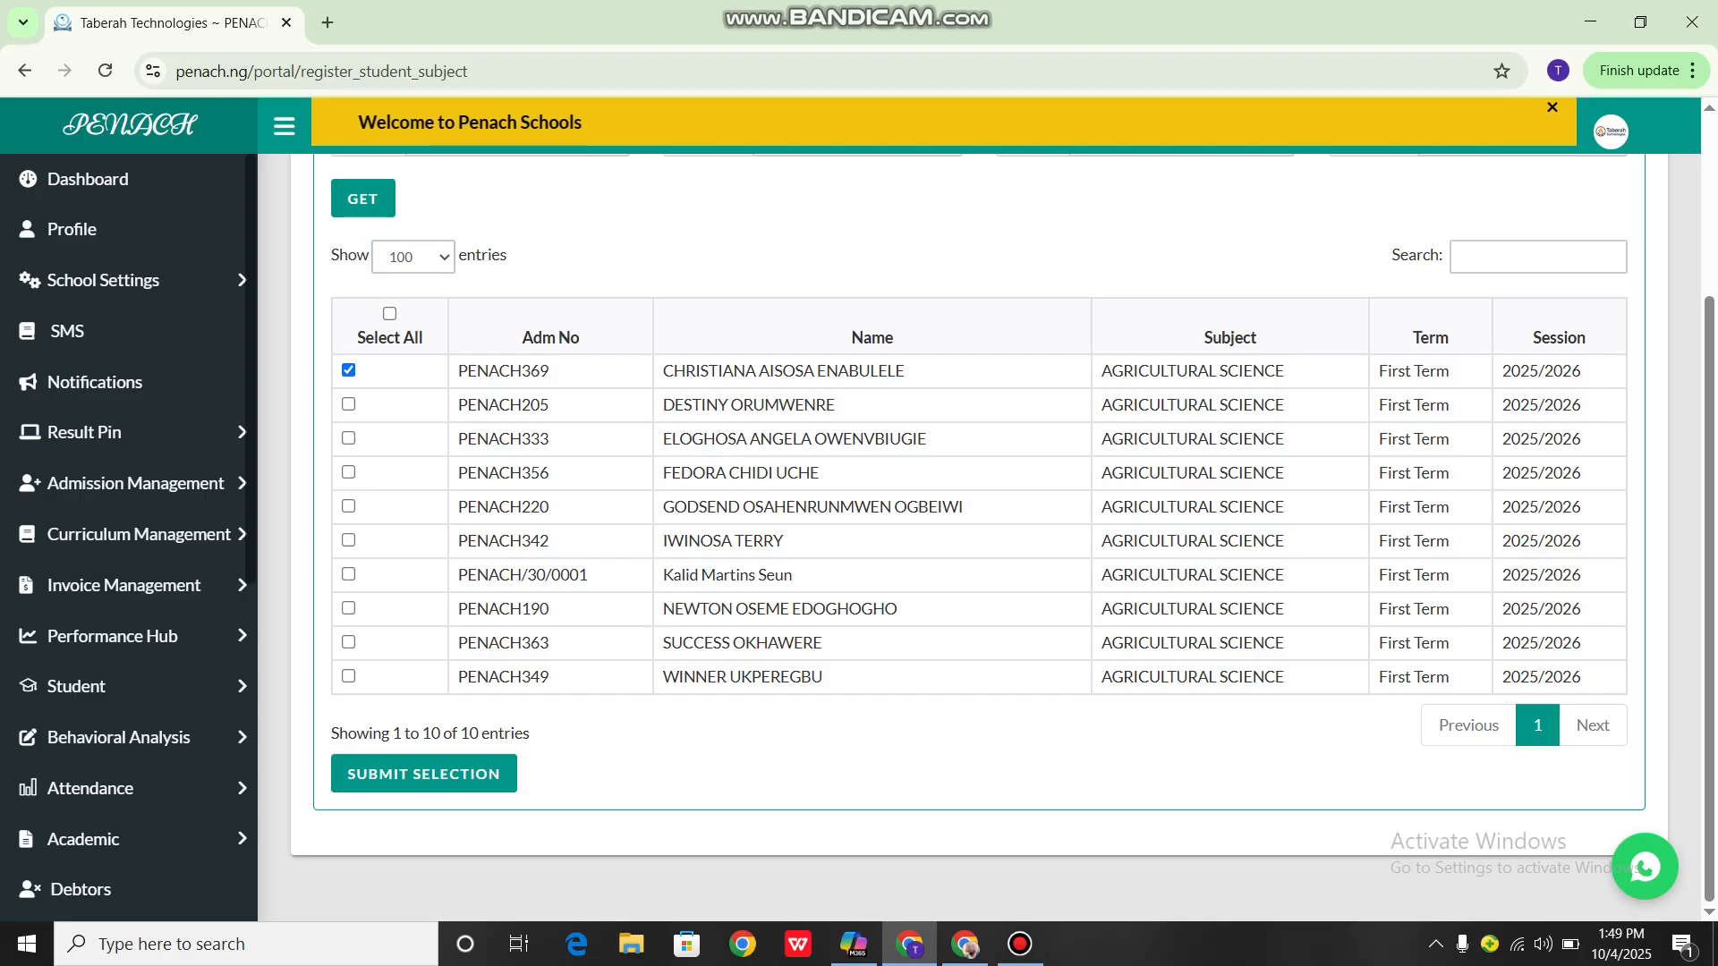
{"action": "left_click", "coordinate": [349, 405]}
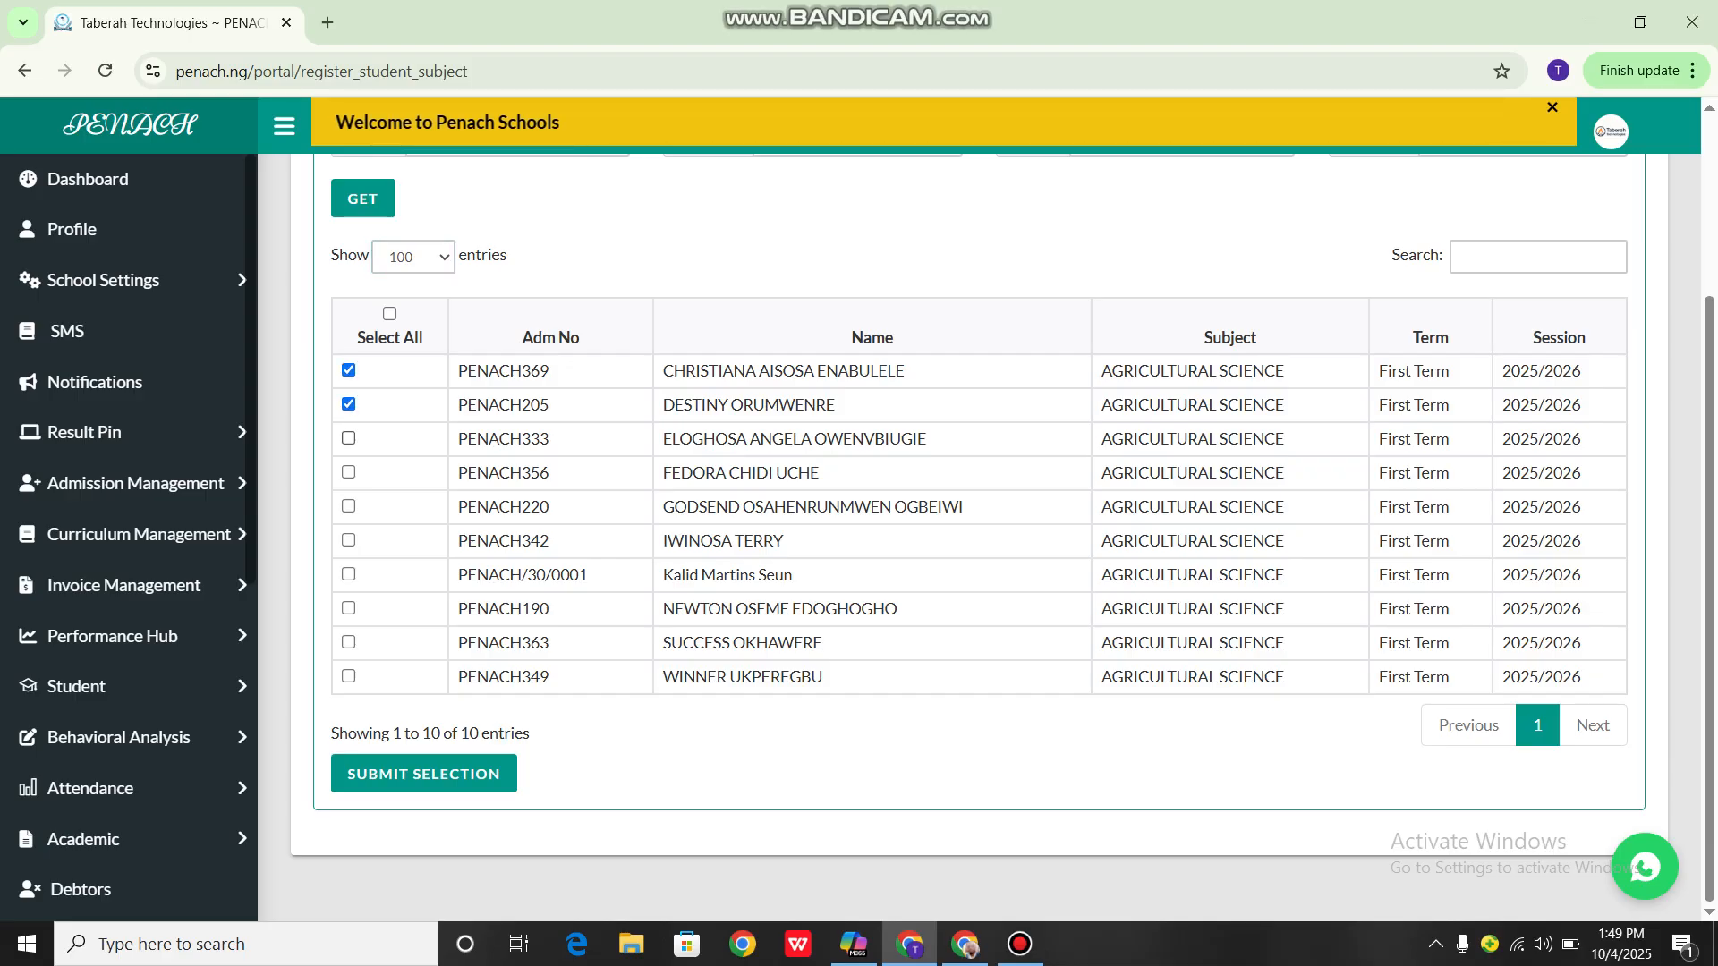
{"action": "left_click", "coordinate": [349, 438]}
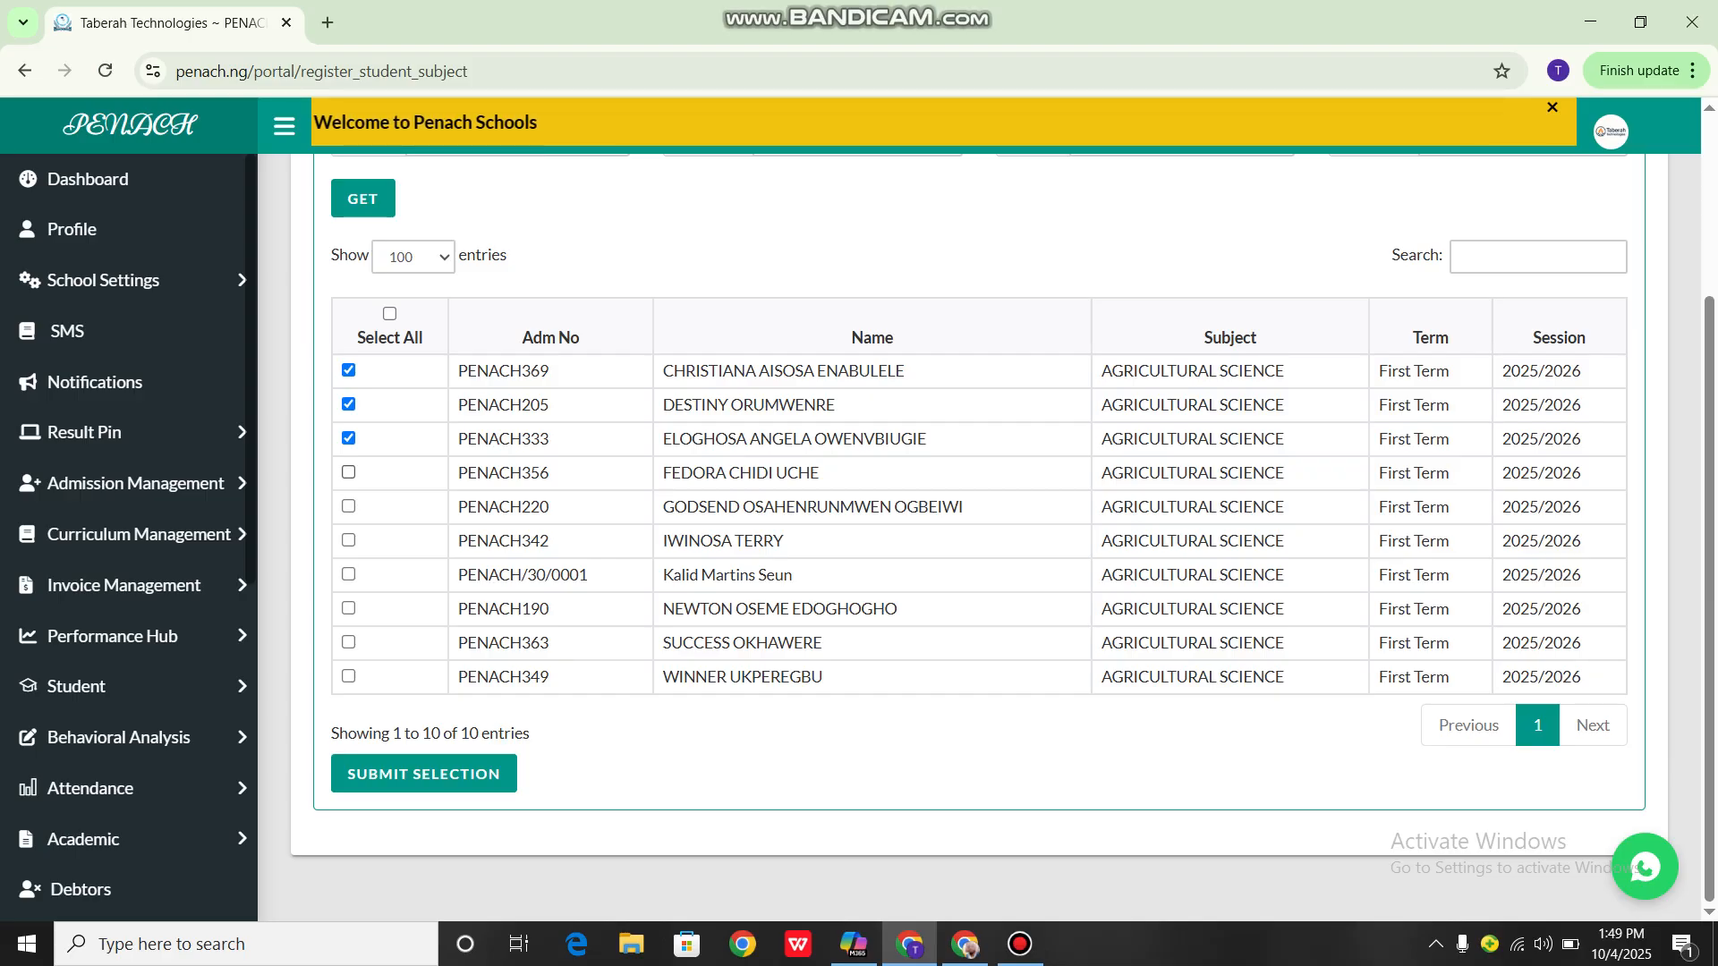
{"action": "left_click", "coordinate": [348, 472]}
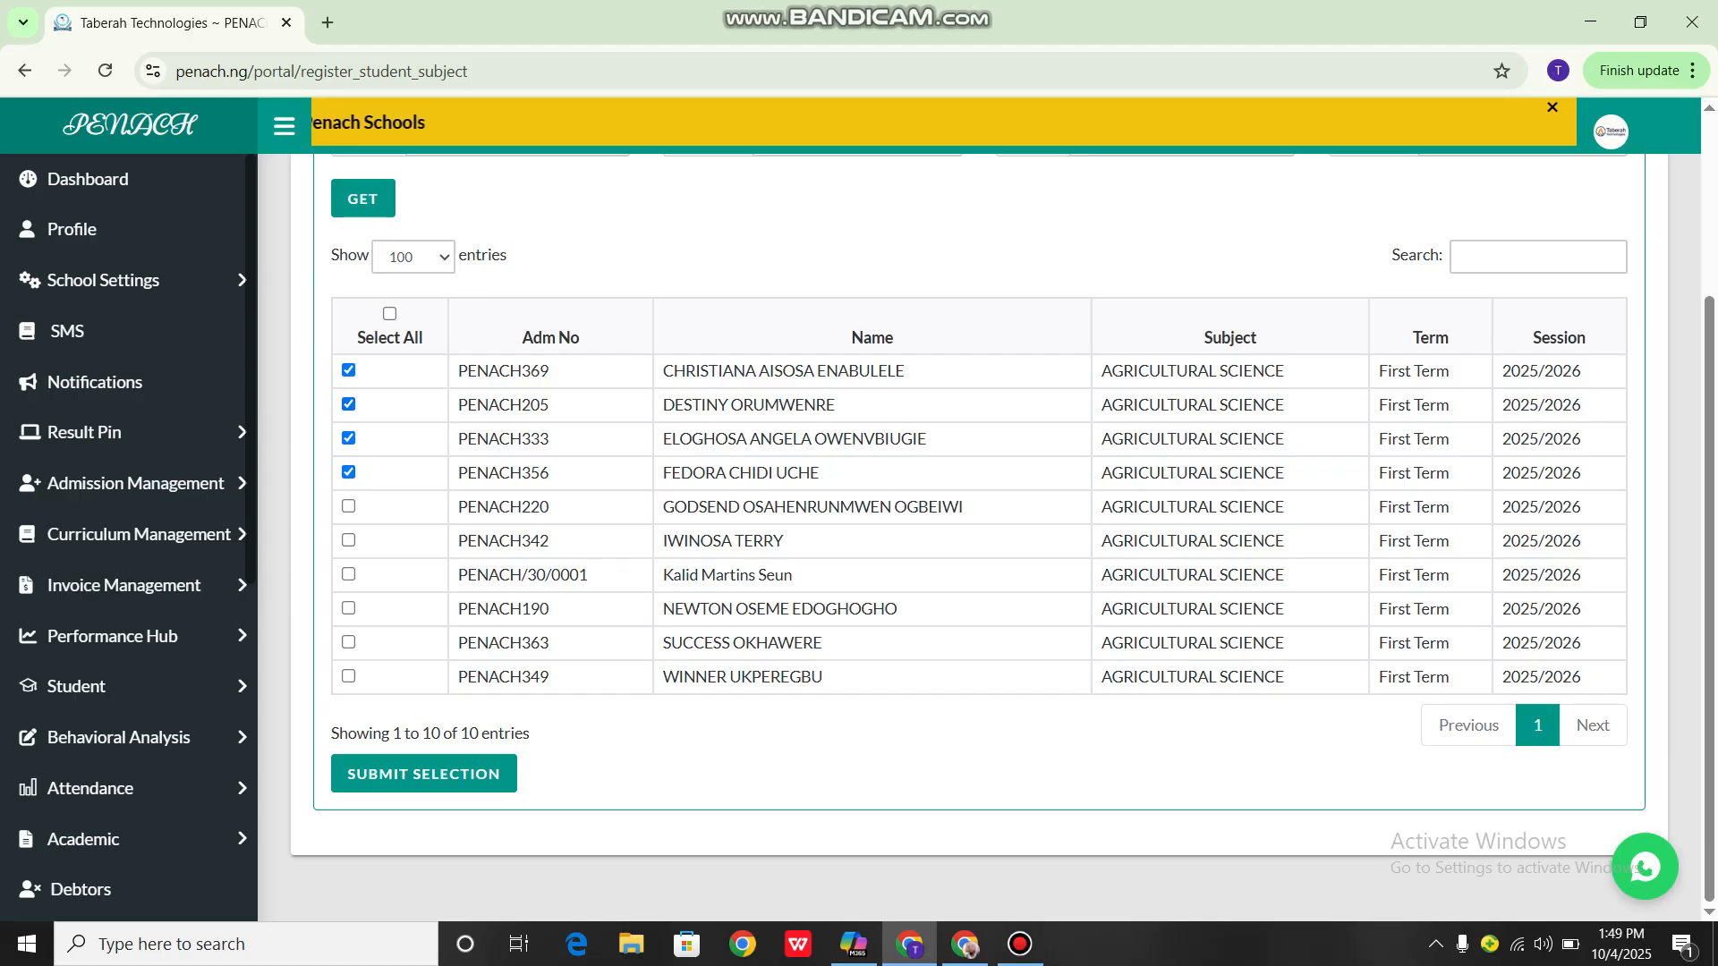
Select all listed students and submit their Agricultural Science registration, then dismiss the confirmation
{"action": "scroll", "coordinate": [984, 537], "scroll_direction": "up", "scroll_amount": 1}
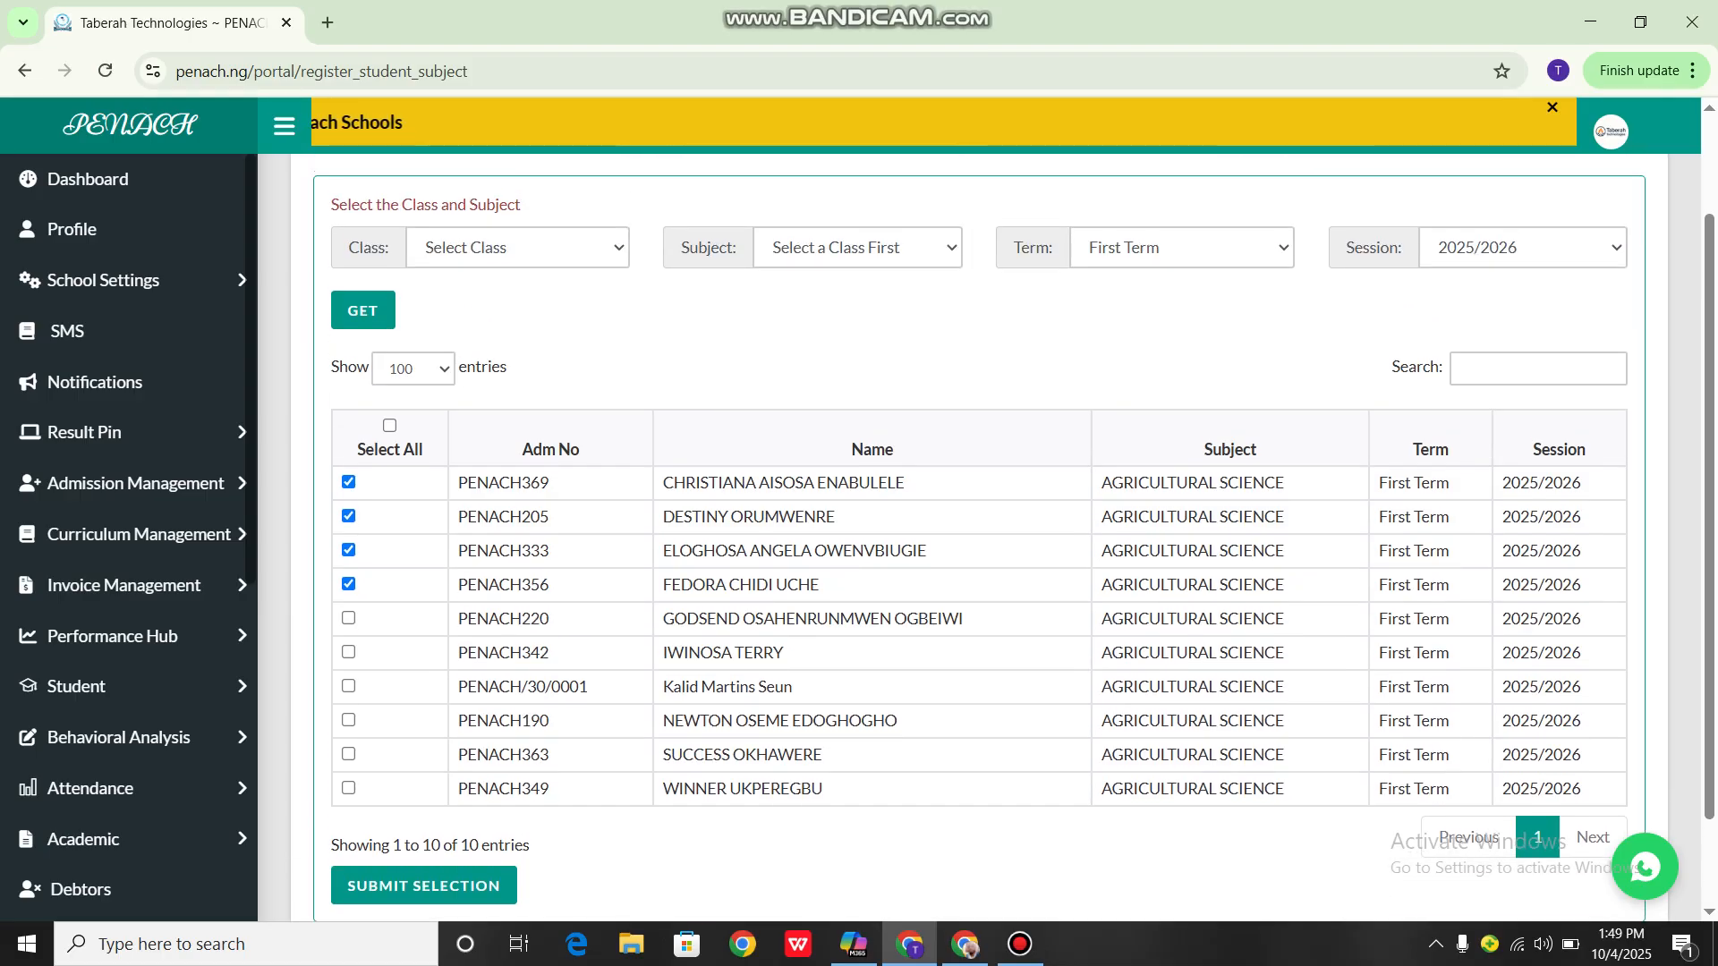
{"action": "left_click", "coordinate": [390, 425]}
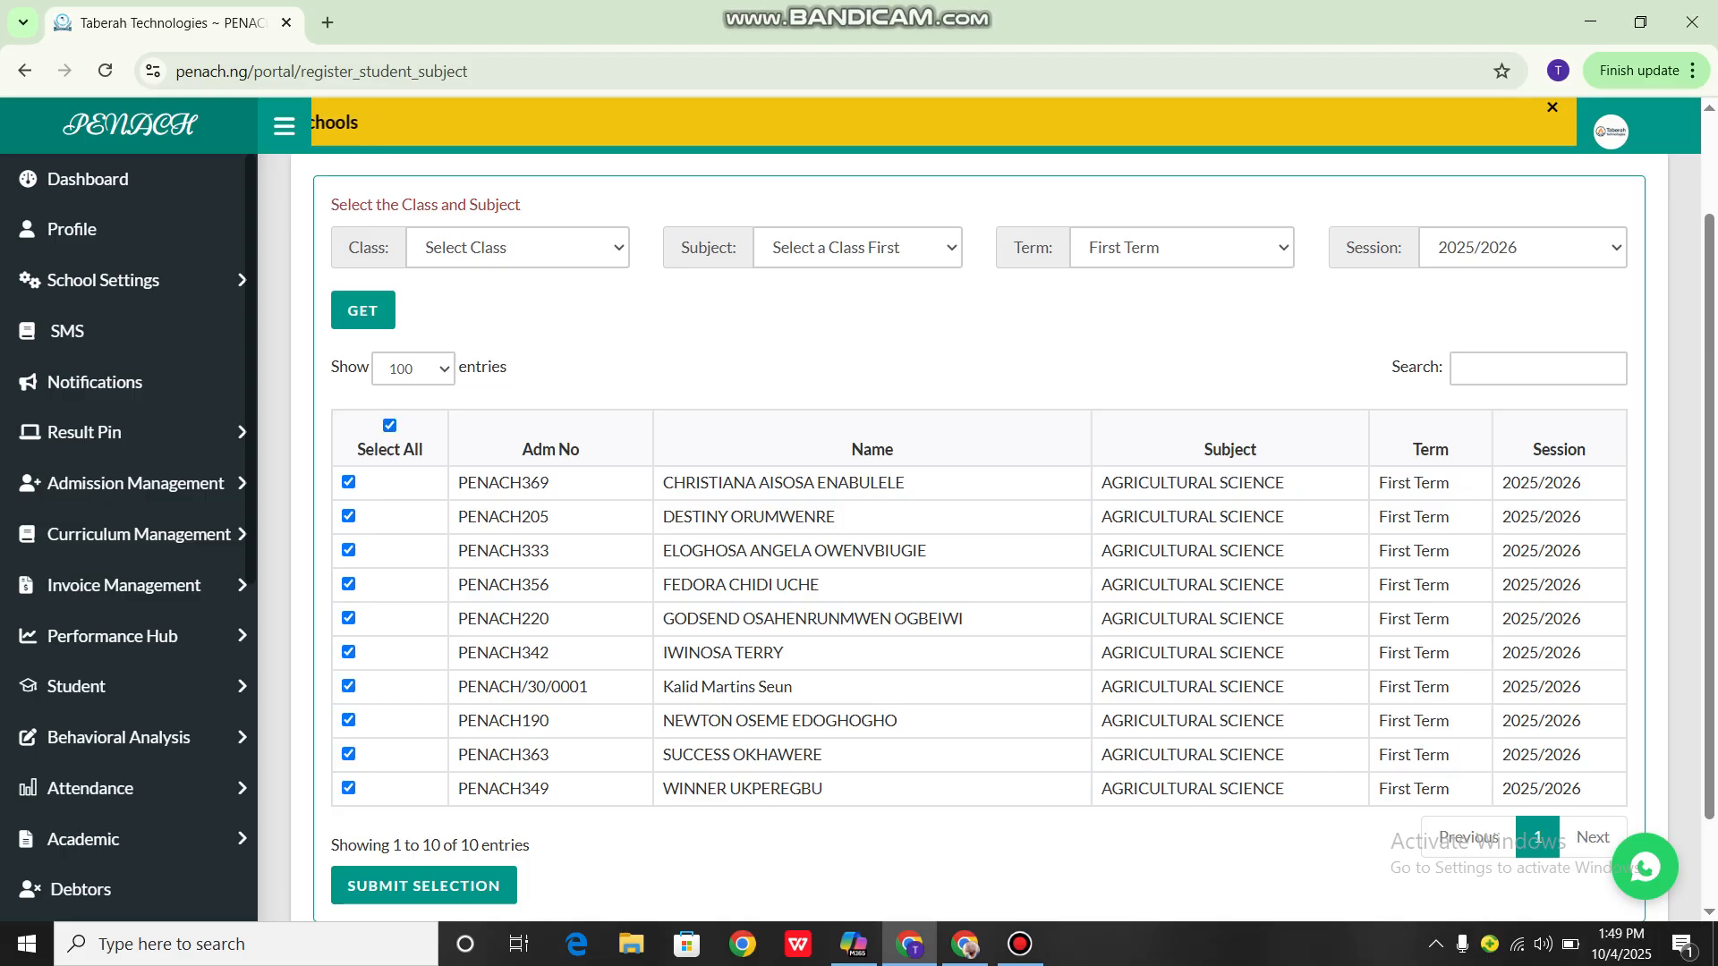
{"action": "scroll", "coordinate": [984, 537], "scroll_direction": "down", "scroll_amount": 1}
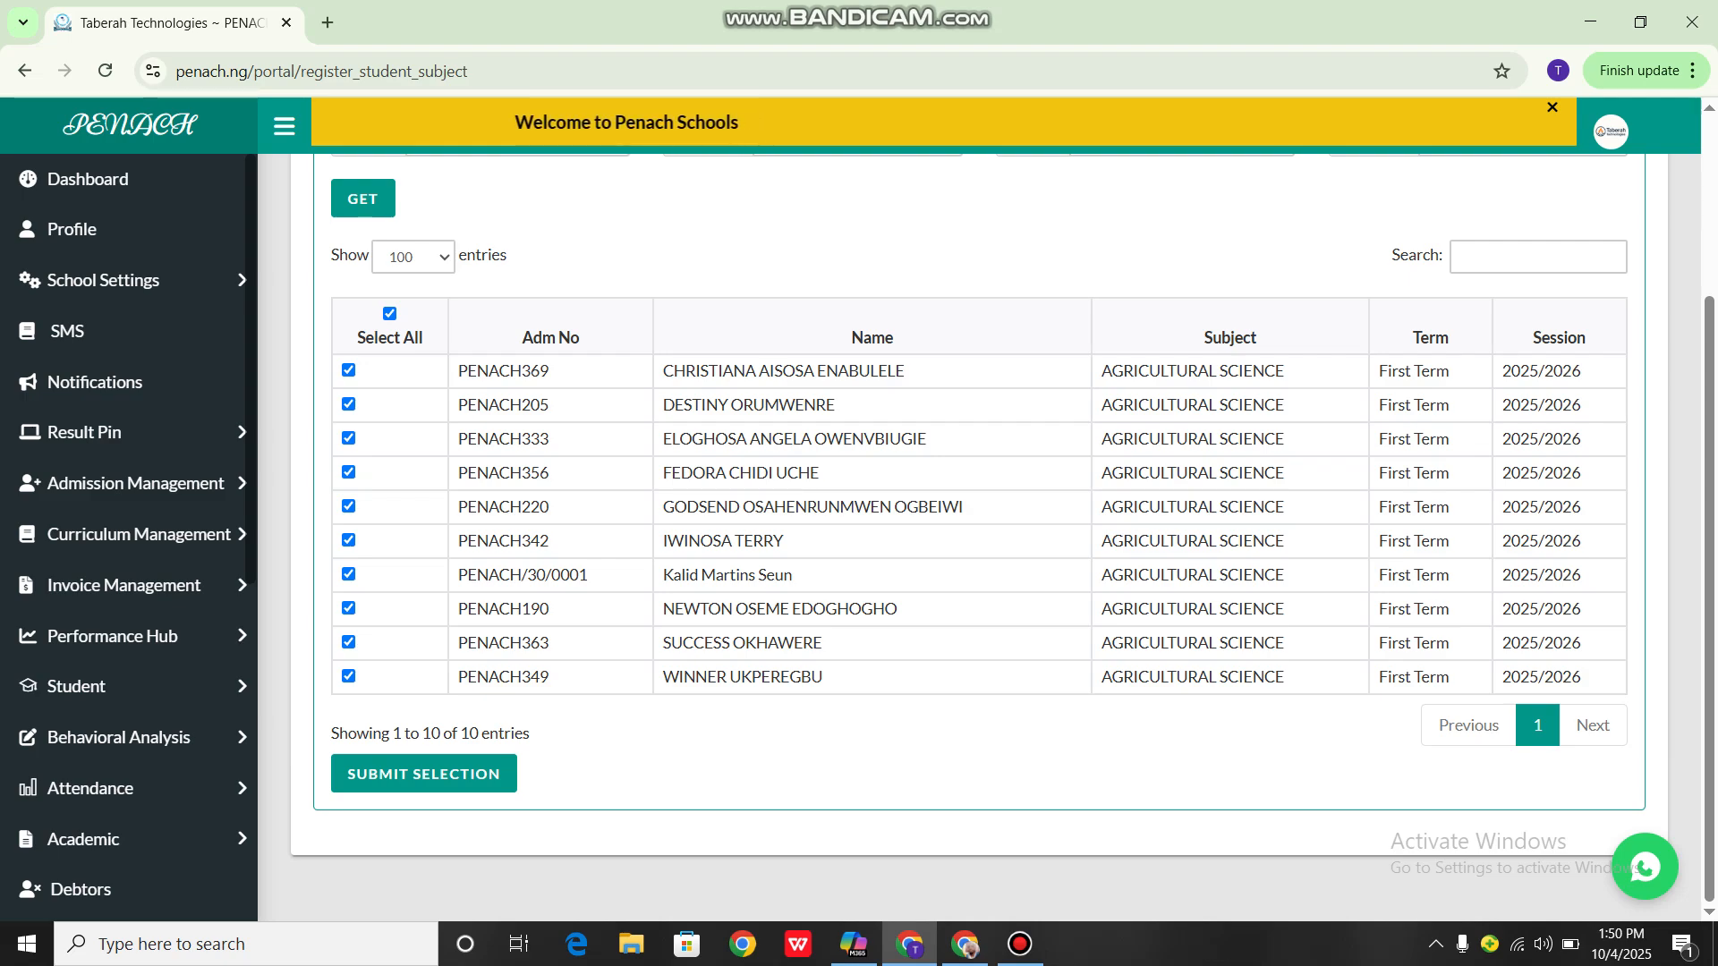
{"action": "left_click", "coordinate": [425, 774]}
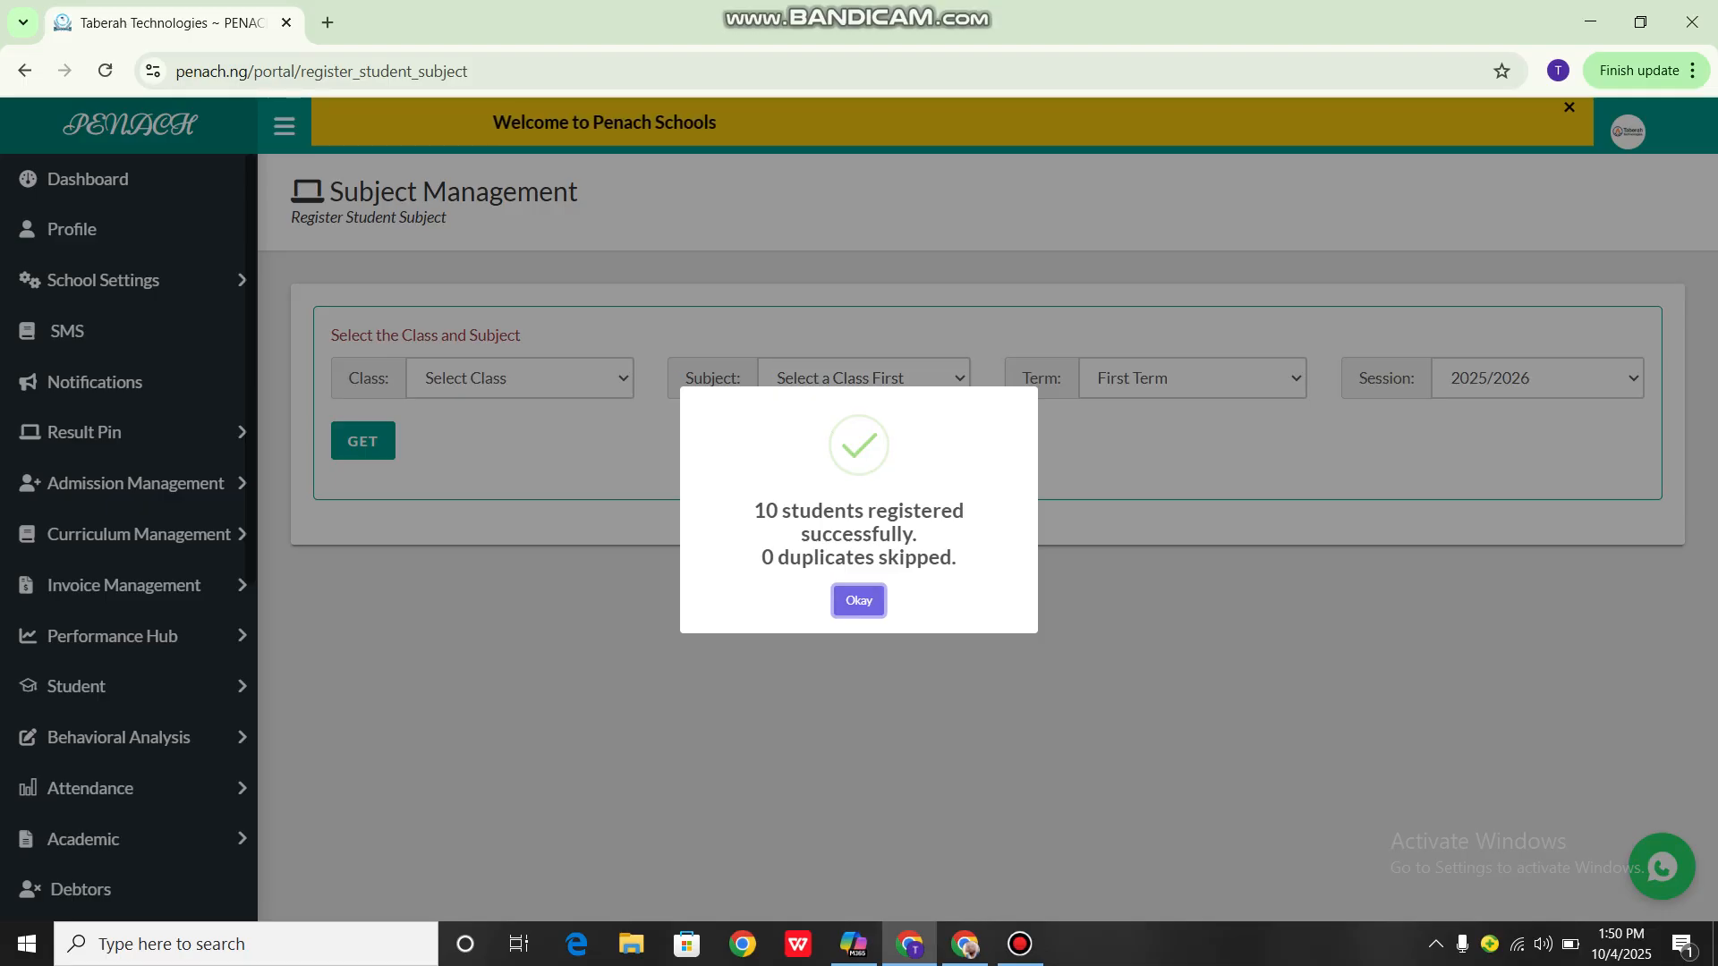
{"action": "left_click", "coordinate": [858, 601]}
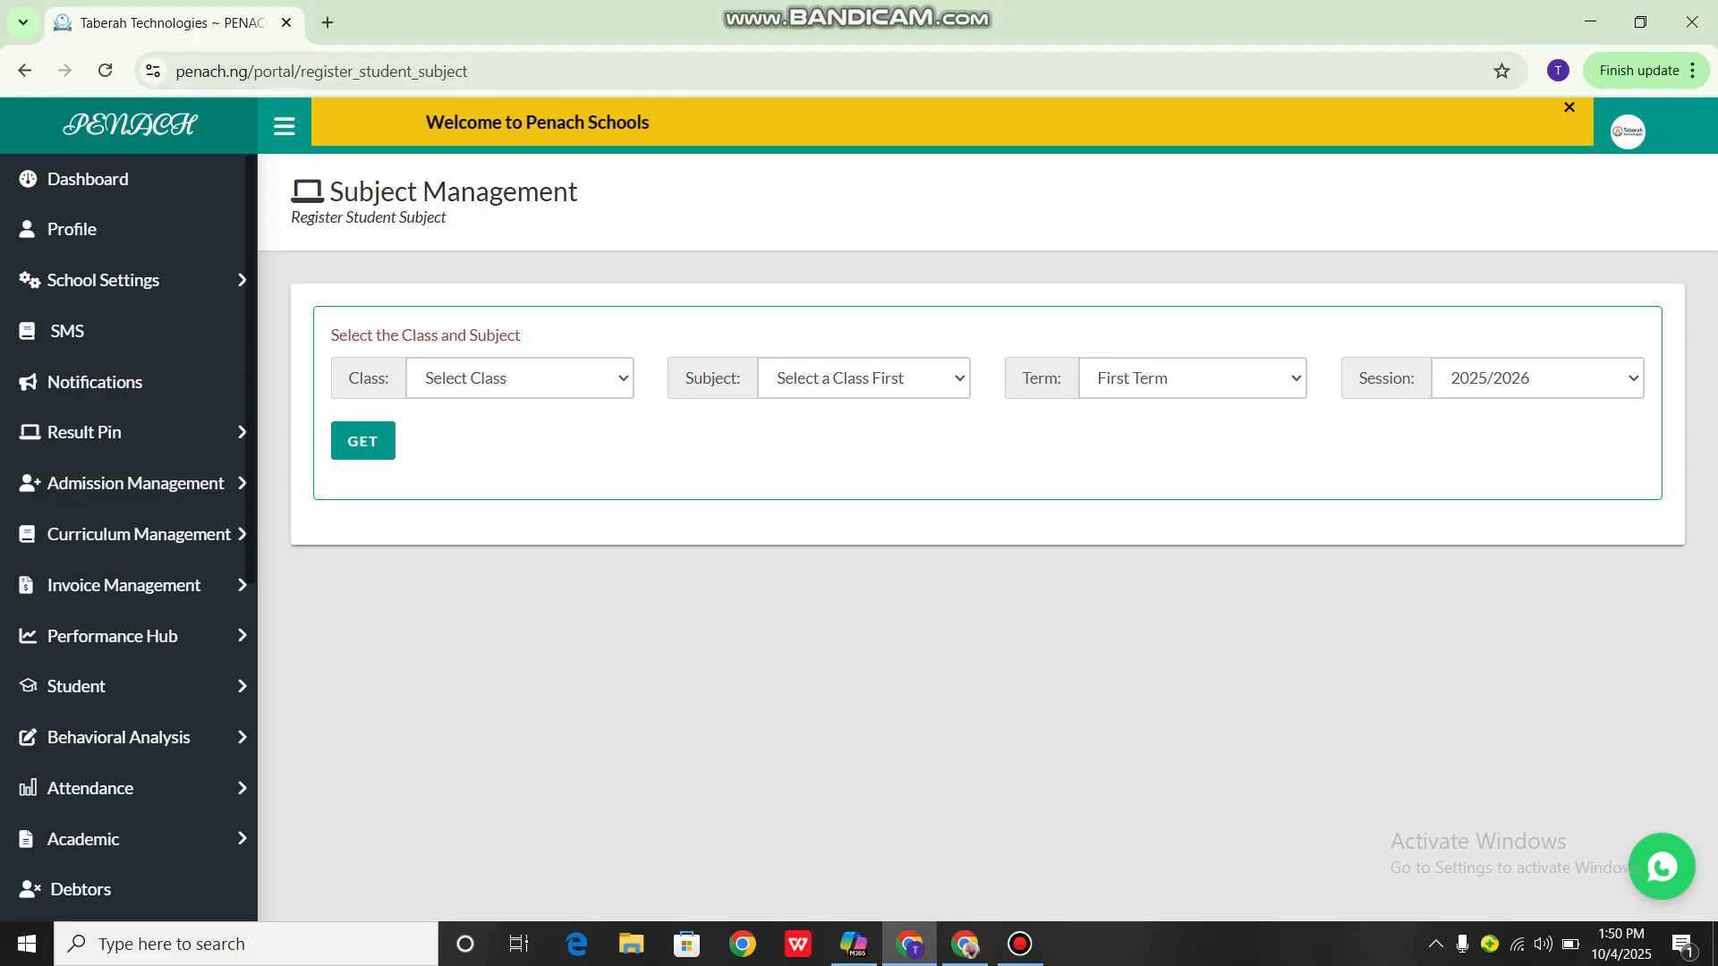
Load the student list again for GRADE 10 VICTRIX- CAMPUS 1 and AGRICULTURAL SCIENCE
{"action": "left_click", "coordinate": [519, 377]}
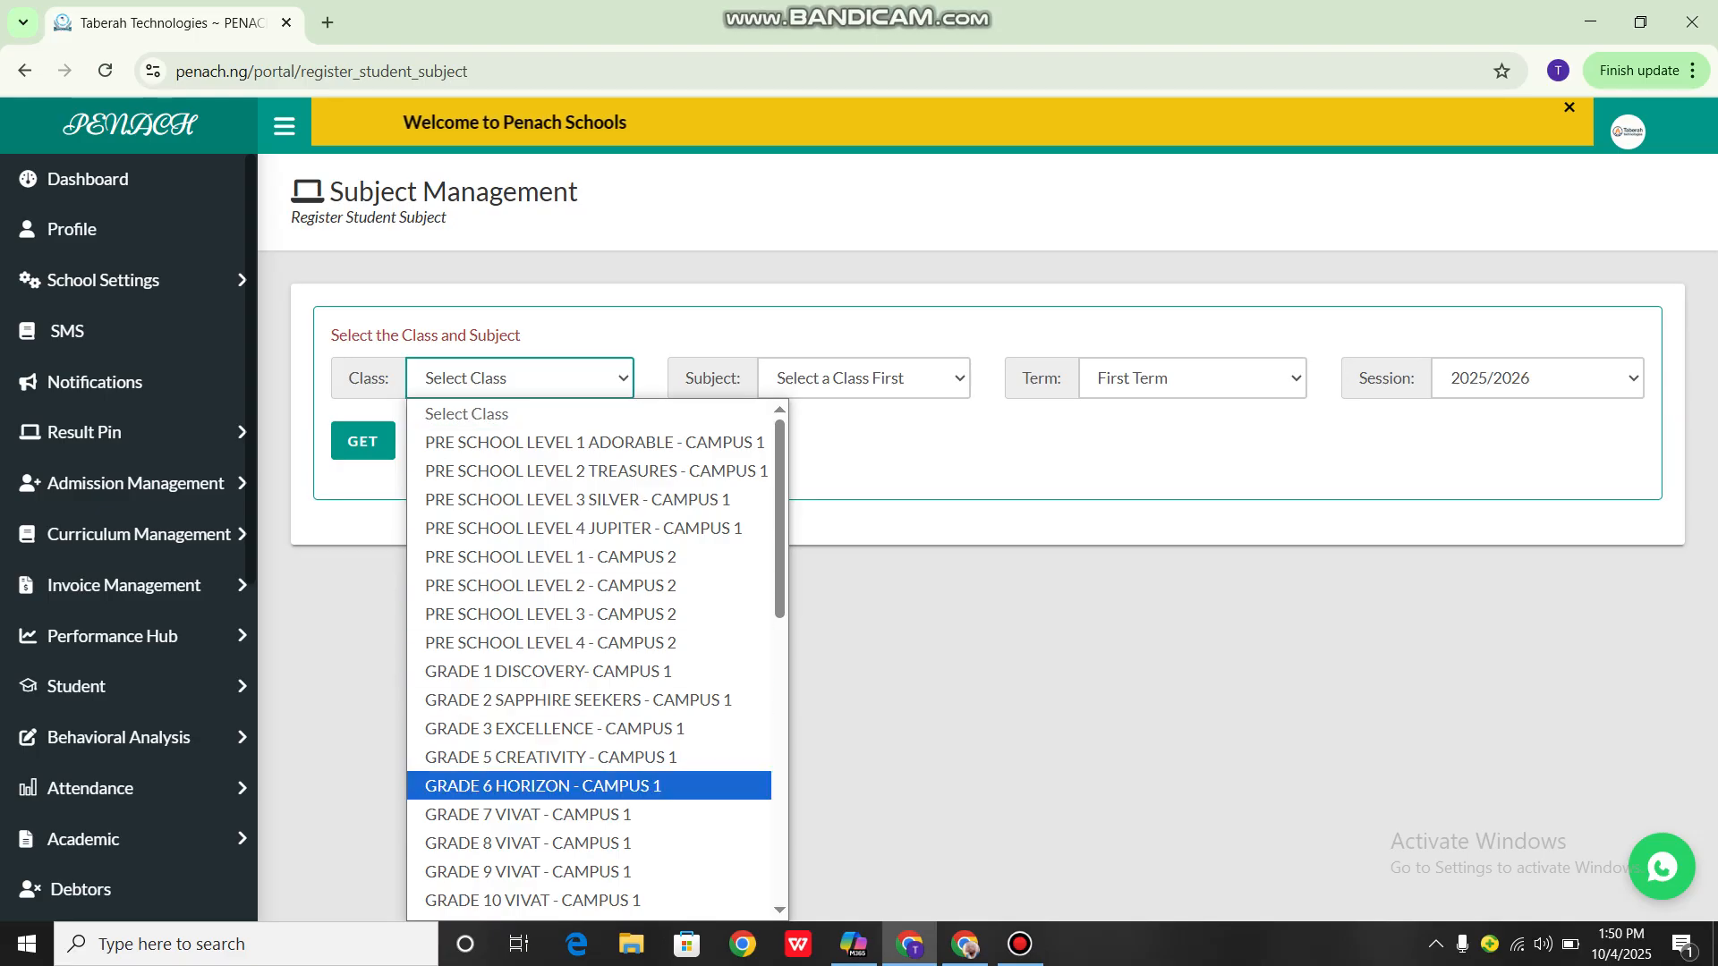
{"action": "scroll", "coordinate": [590, 662], "scroll_direction": "down", "scroll_amount": 8}
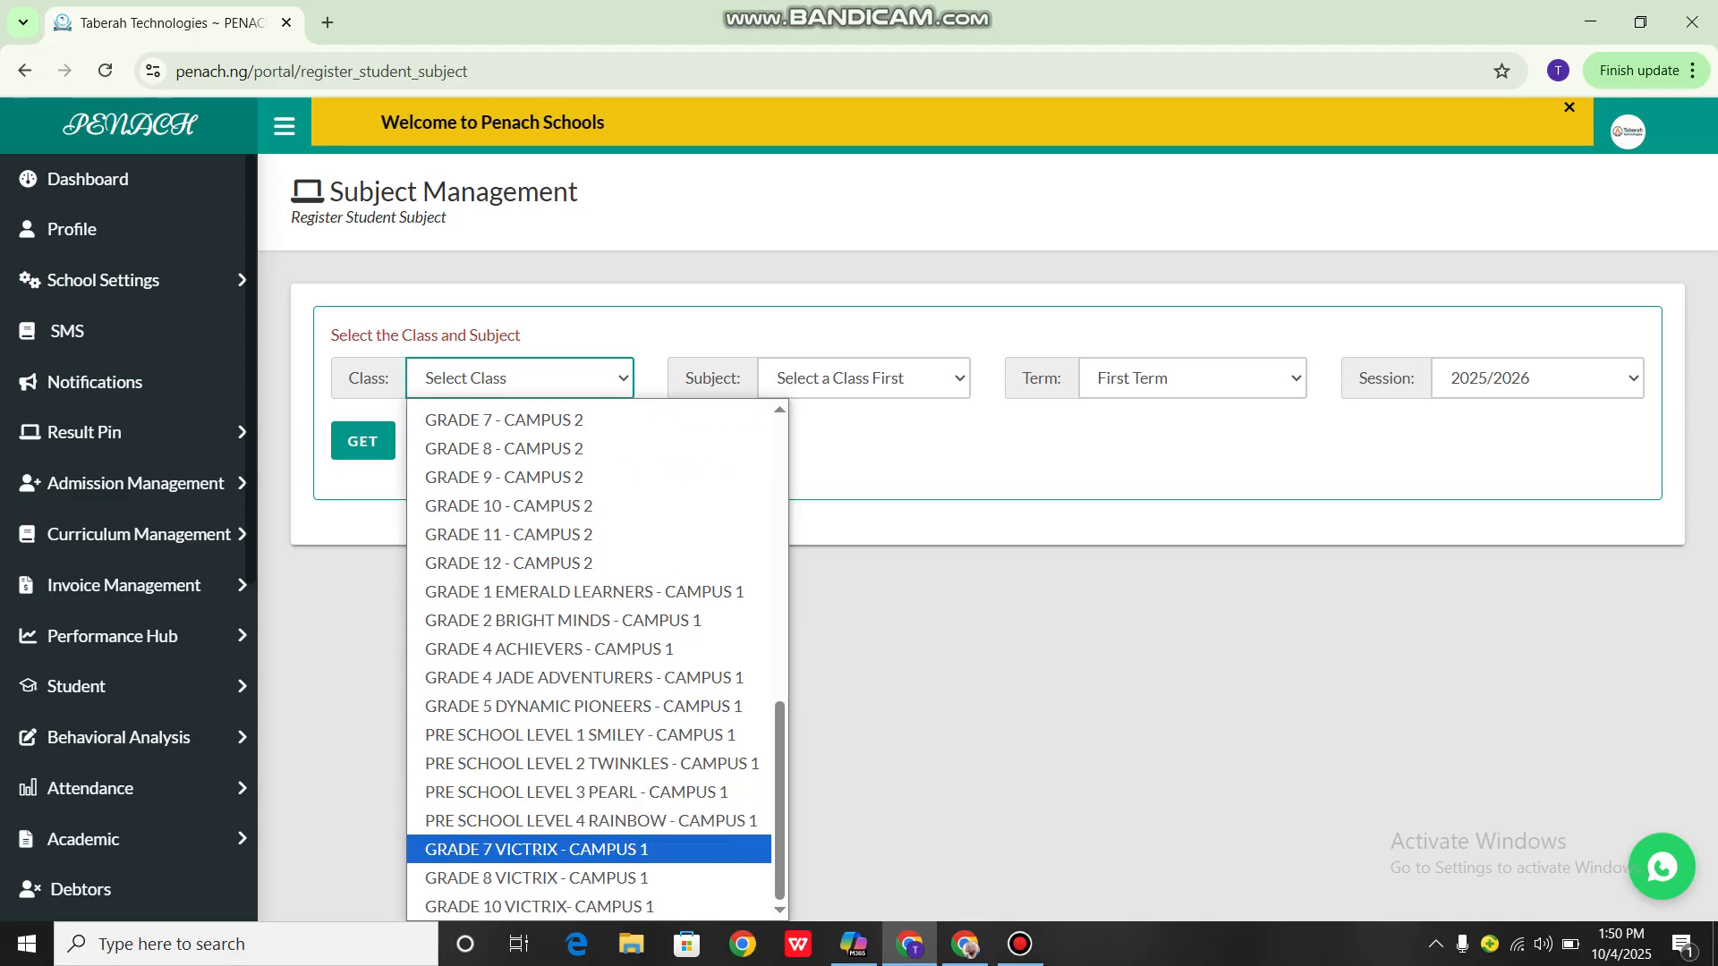
{"action": "left_click", "coordinate": [540, 907]}
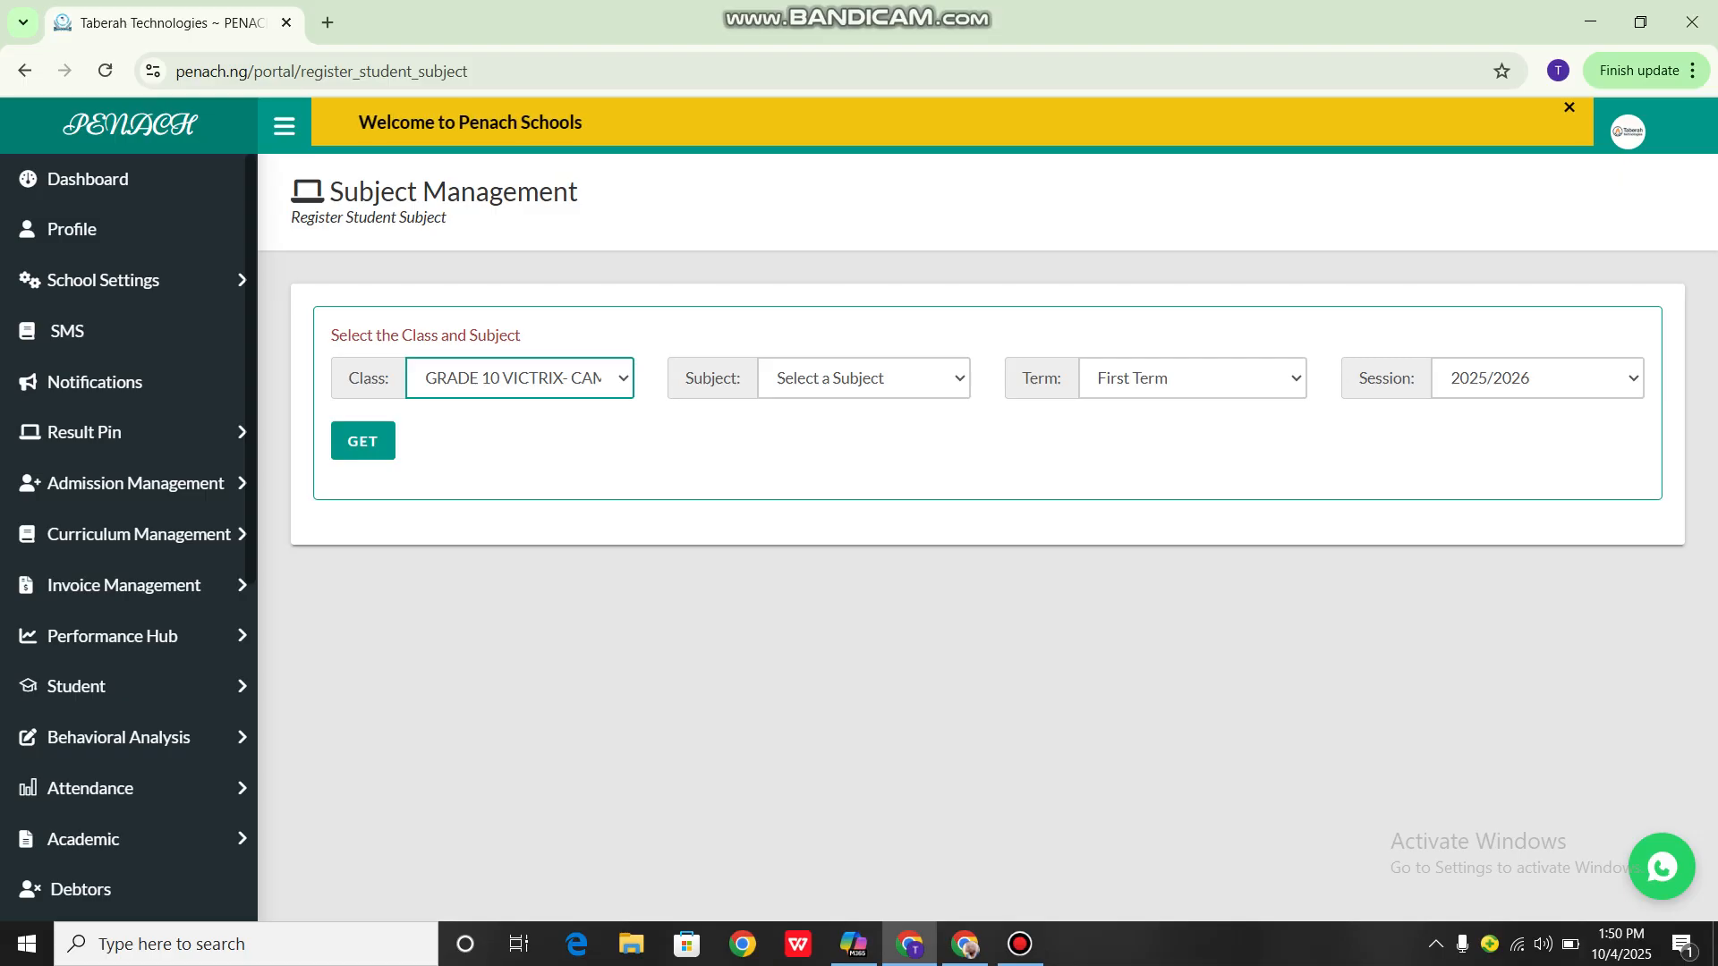
{"action": "left_click", "coordinate": [864, 377]}
{"action": "left_click", "coordinate": [859, 442]}
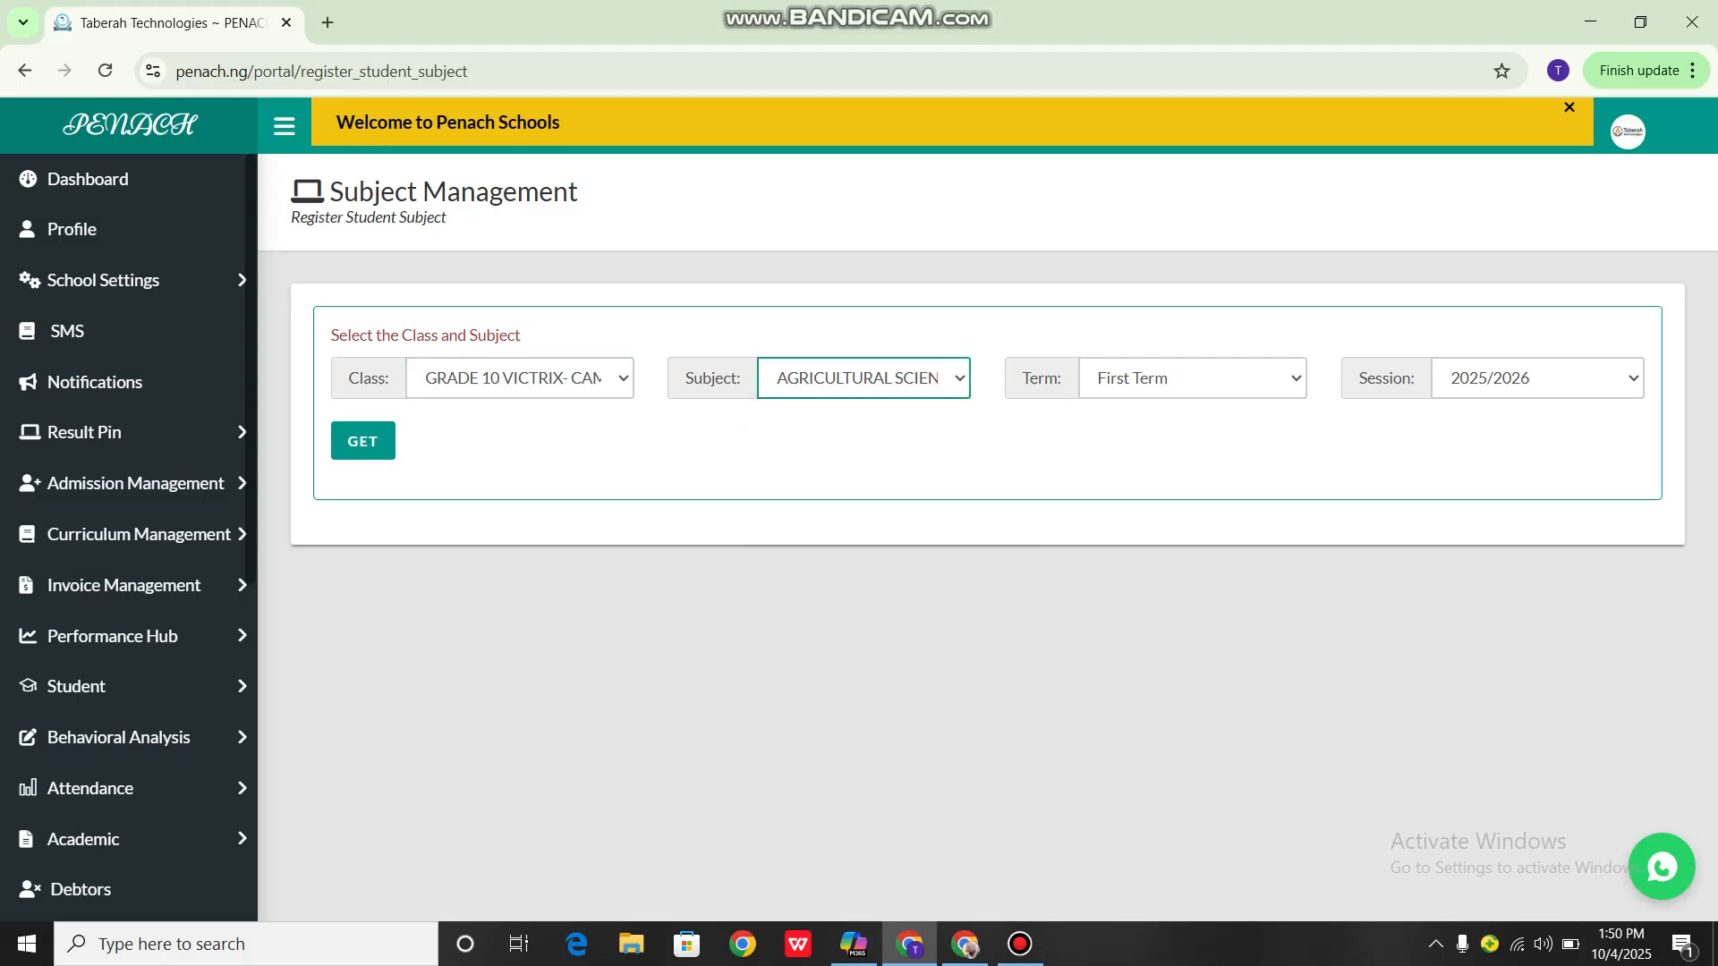
{"action": "left_click", "coordinate": [362, 440]}
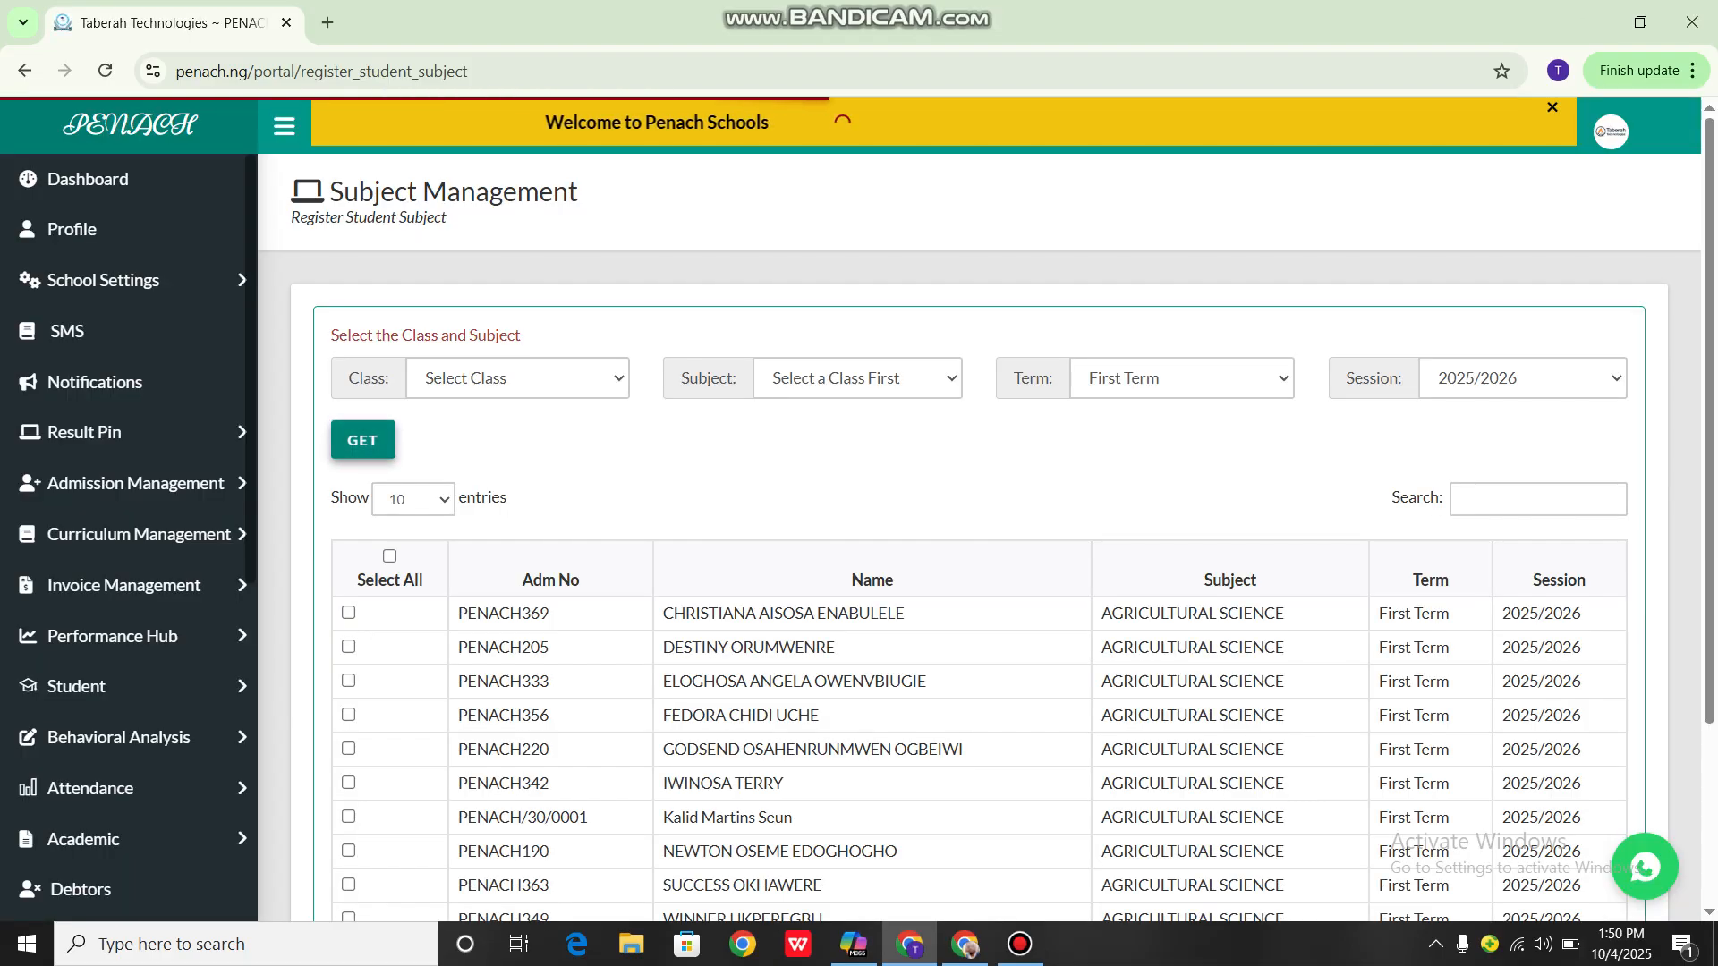
Mark only the fourth, fifth, sixth and eighth students in the Agricultural Science list
{"action": "scroll", "coordinate": [979, 537], "scroll_direction": "down", "scroll_amount": 3}
{"action": "left_click", "coordinate": [348, 525]}
{"action": "left_click", "coordinate": [348, 491]}
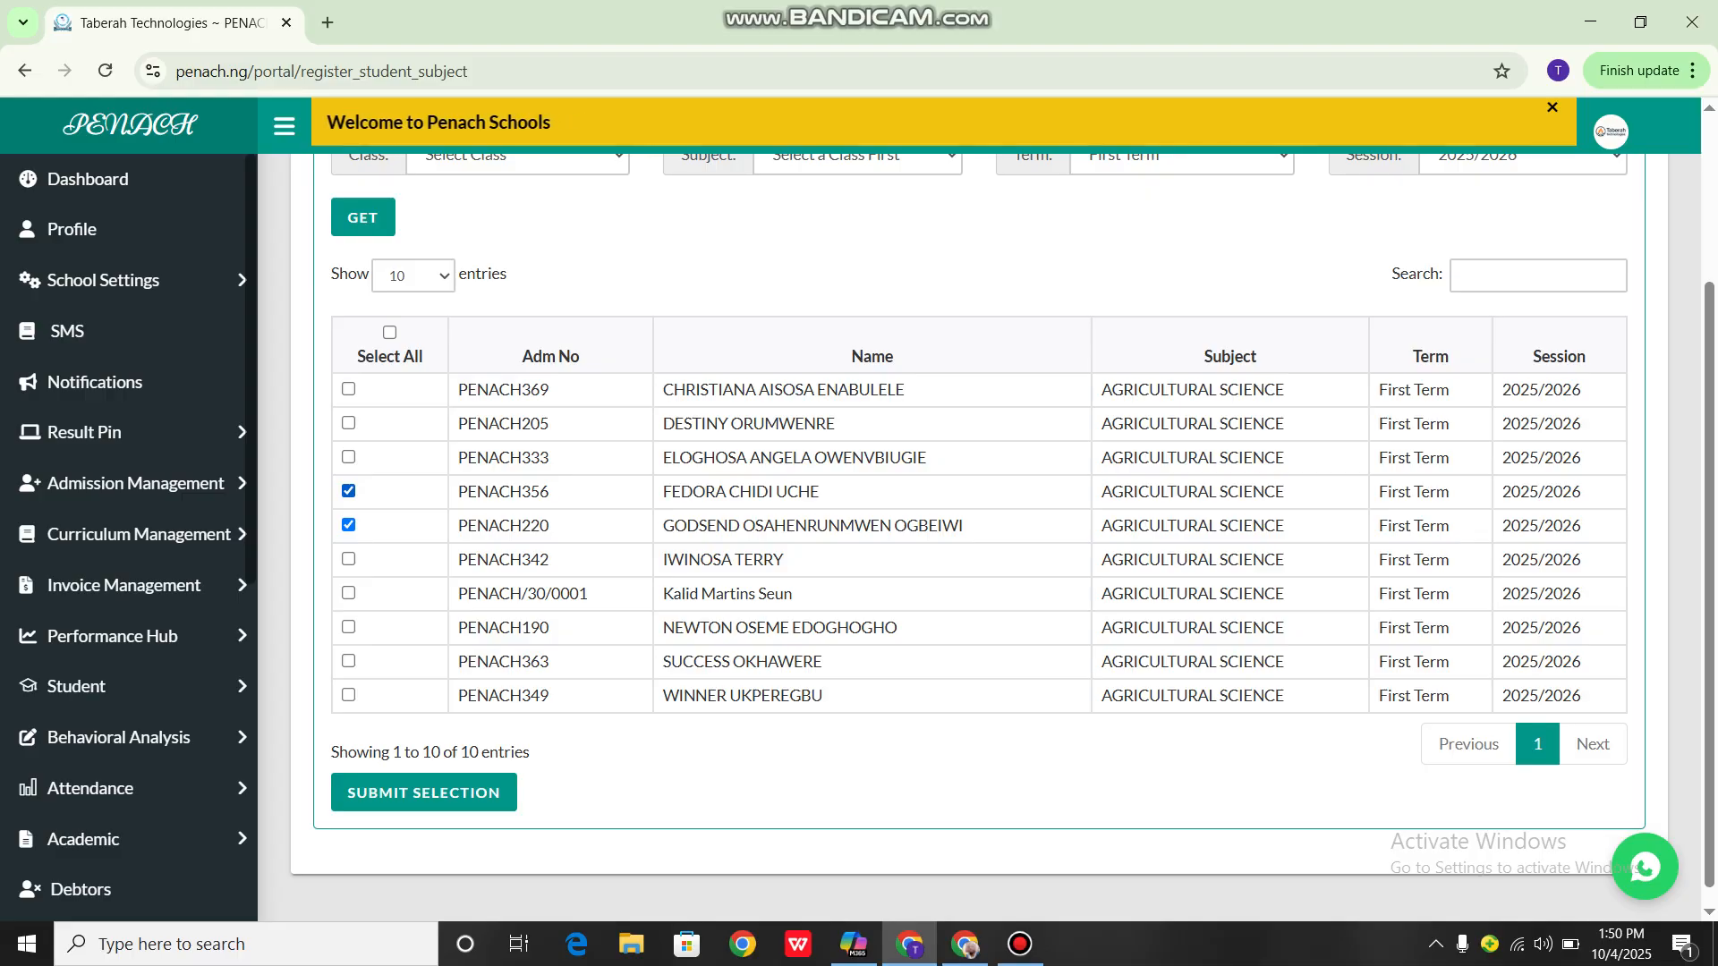
{"action": "left_click", "coordinate": [348, 559]}
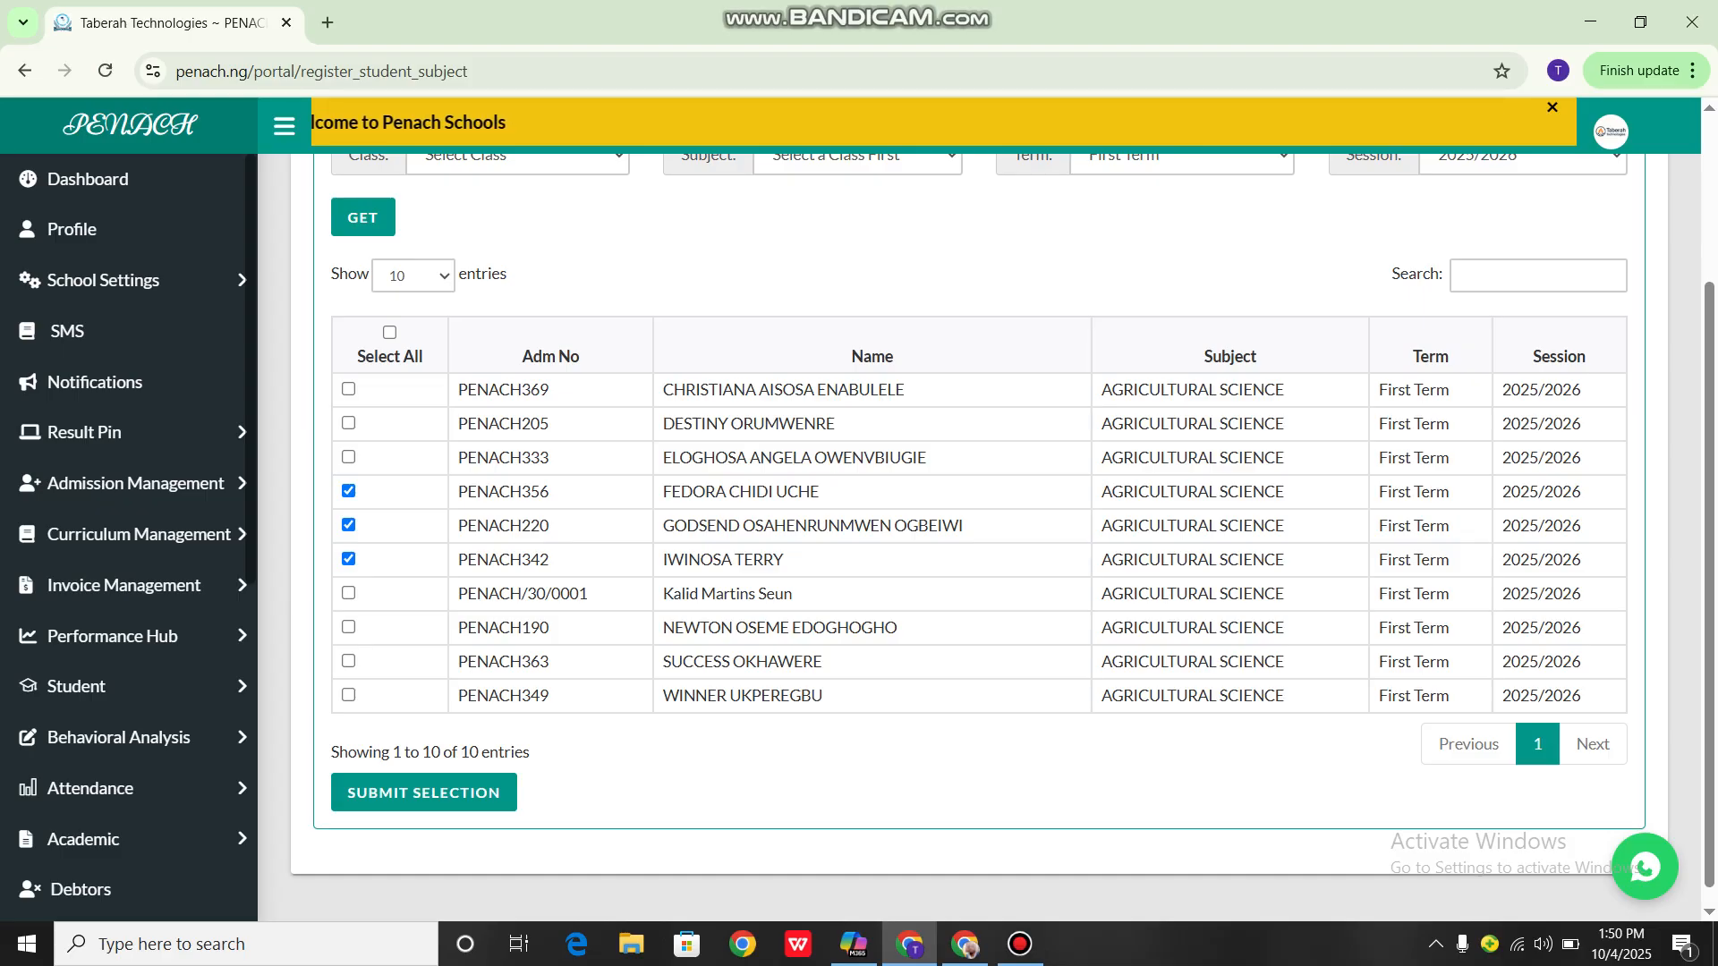
{"action": "left_click", "coordinate": [348, 627]}
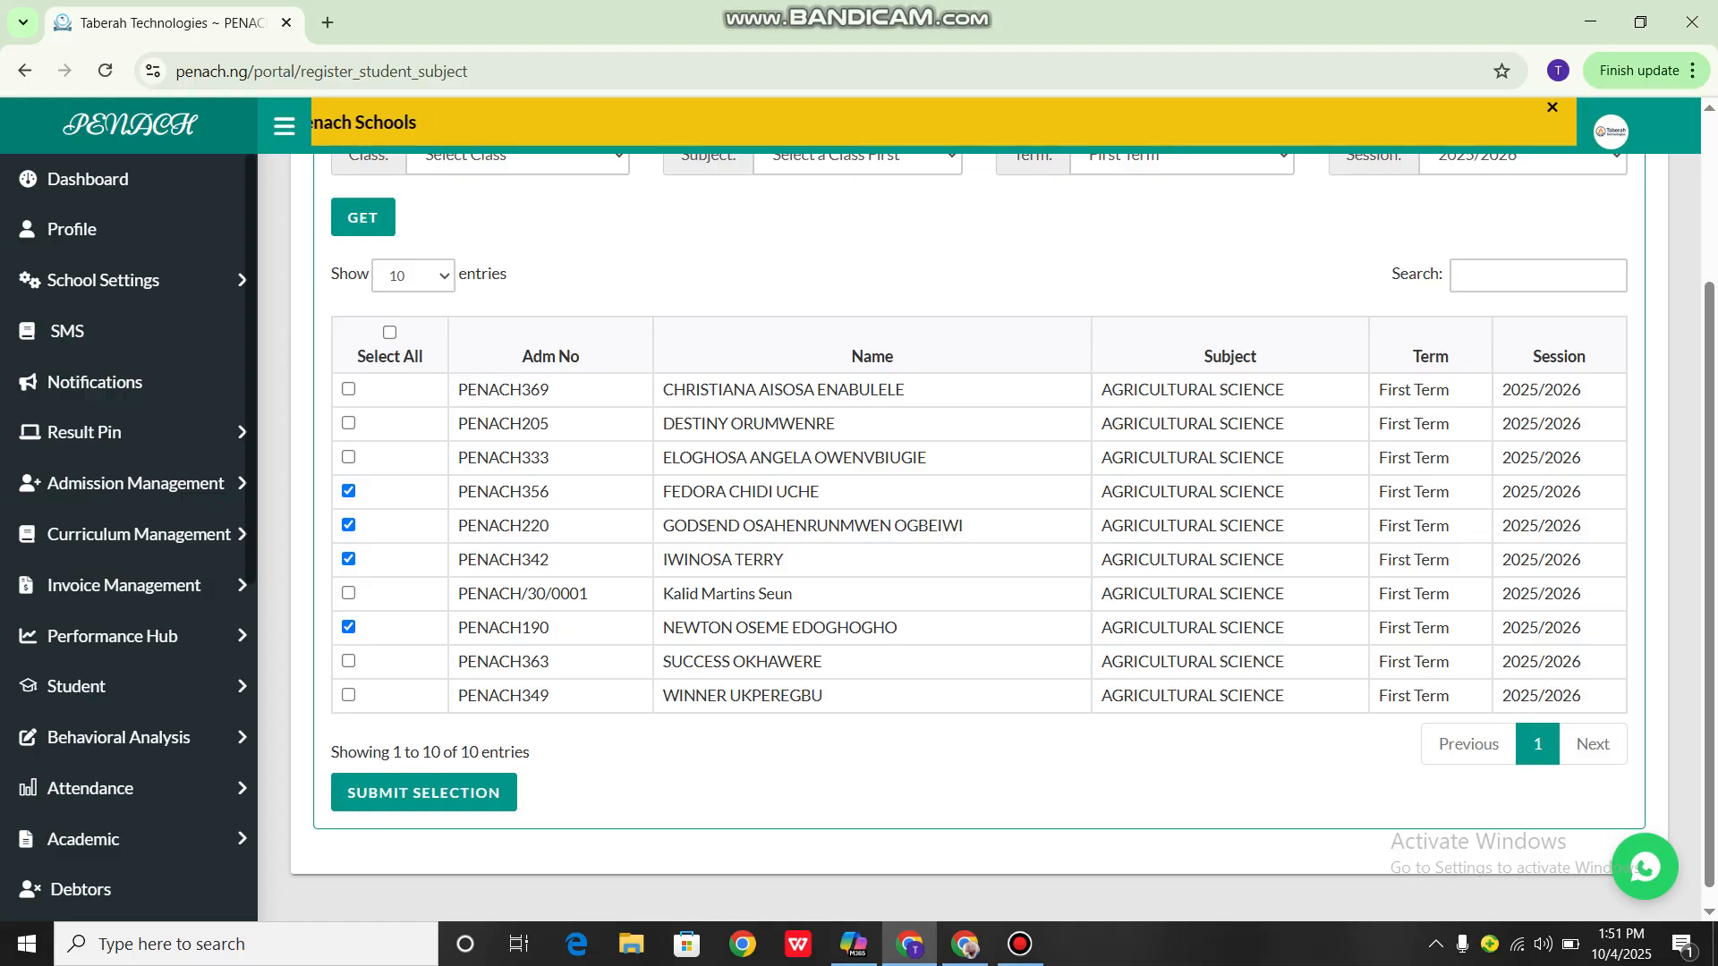
{"action": "scroll", "coordinate": [984, 519], "scroll_direction": "up", "scroll_amount": 3}
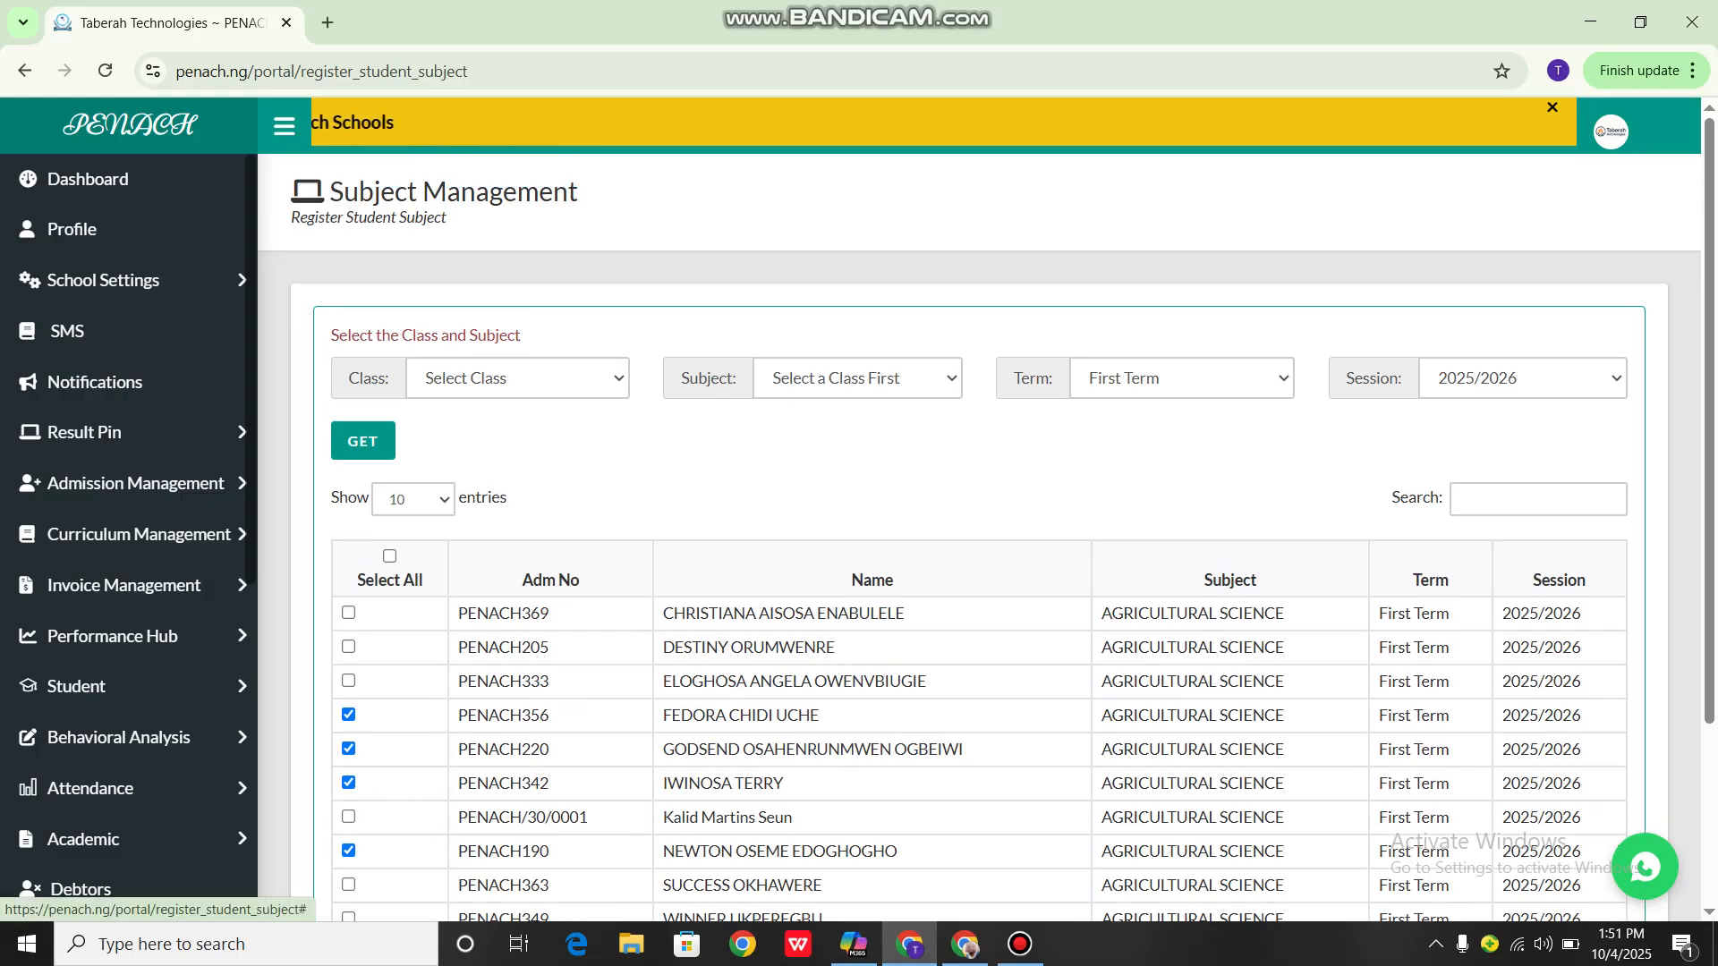
{"action": "left_click", "coordinate": [1020, 944]}
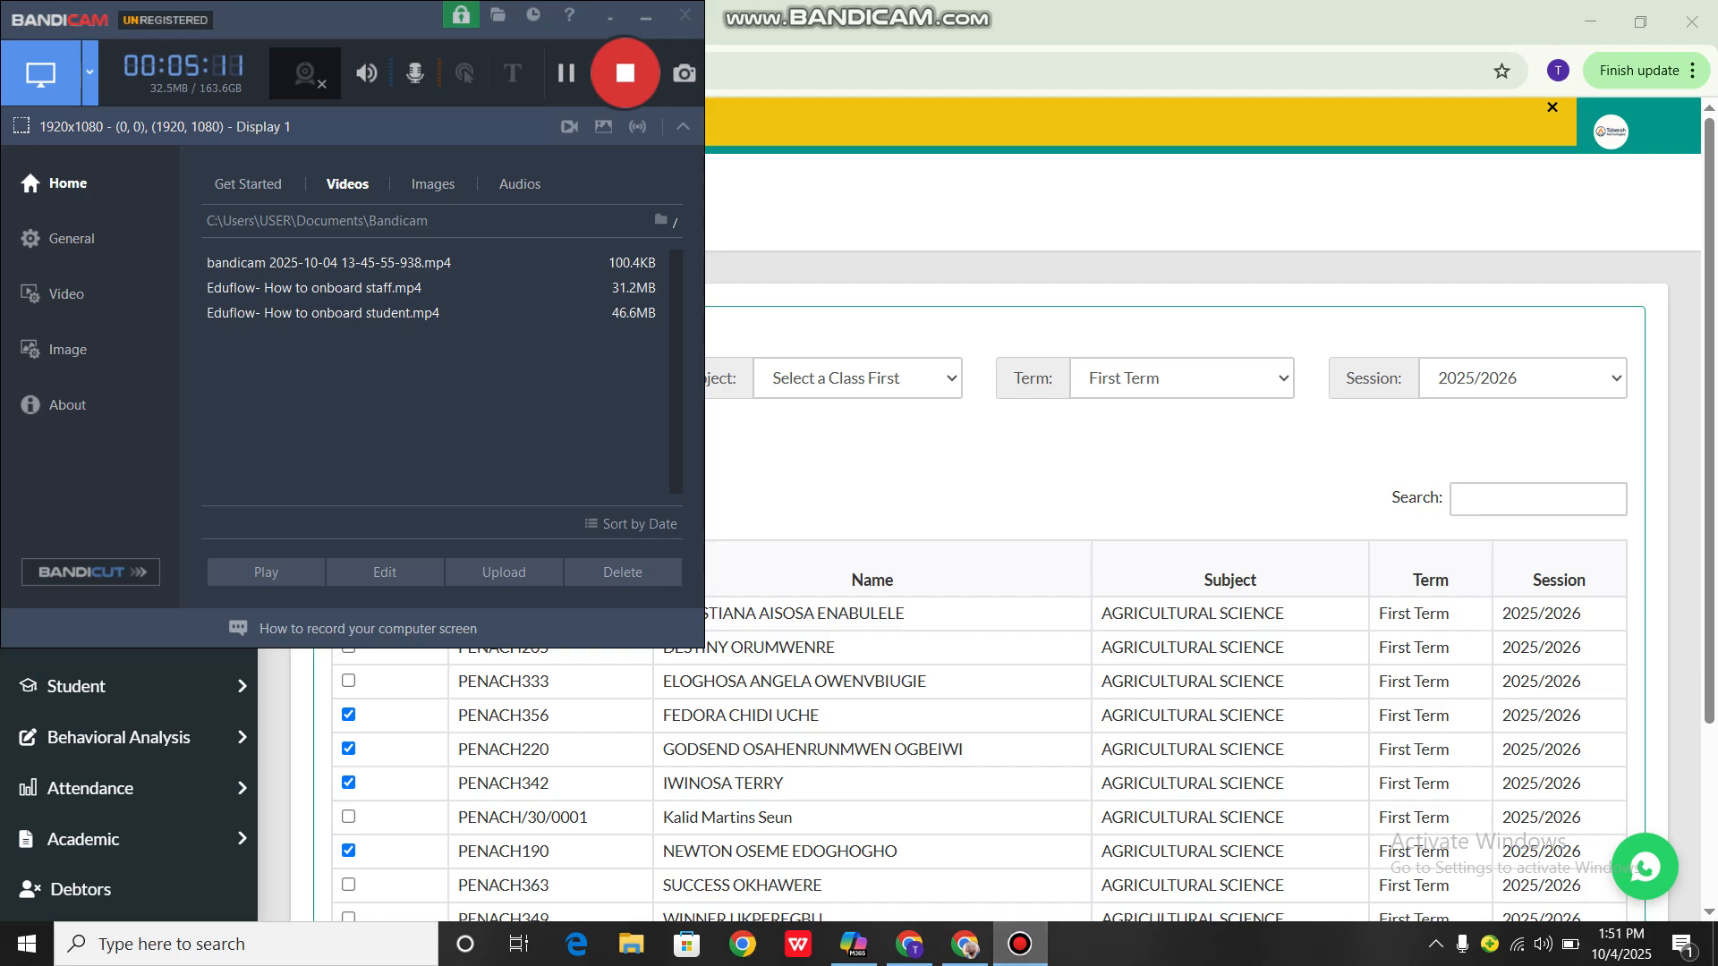
Return to the school portal and open the Academic section's View Registered Subject page
{"action": "left_click", "coordinate": [1020, 943]}
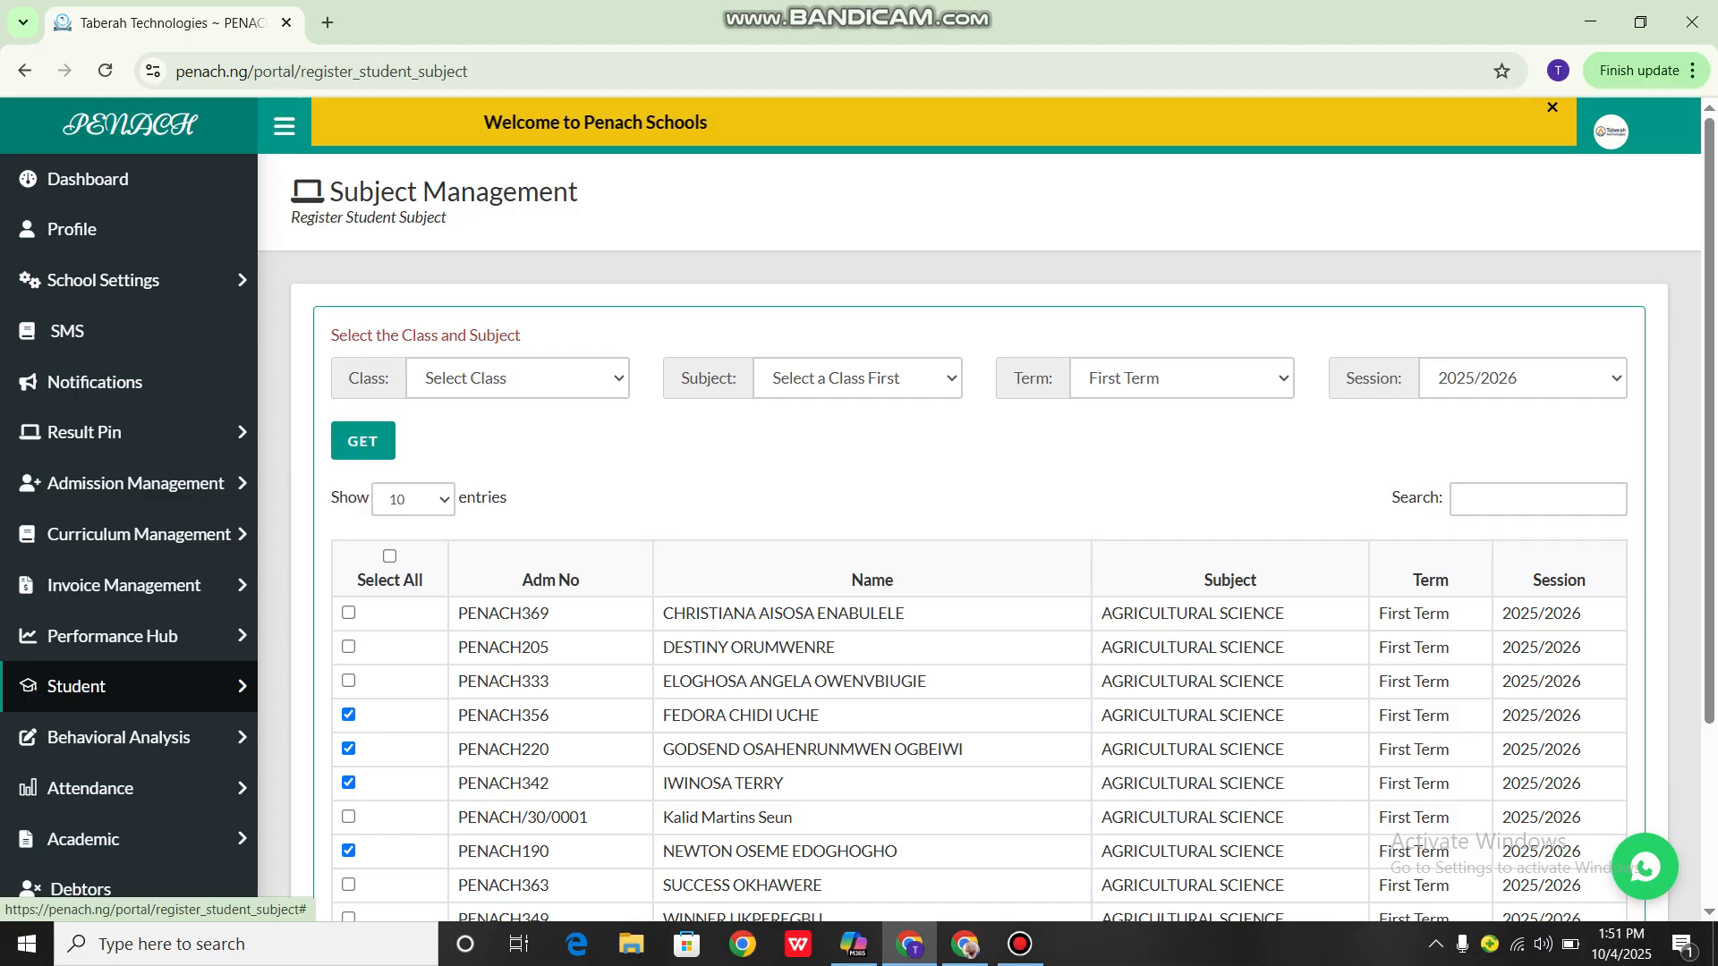
{"action": "scroll", "coordinate": [128, 581], "scroll_direction": "down", "scroll_amount": 5}
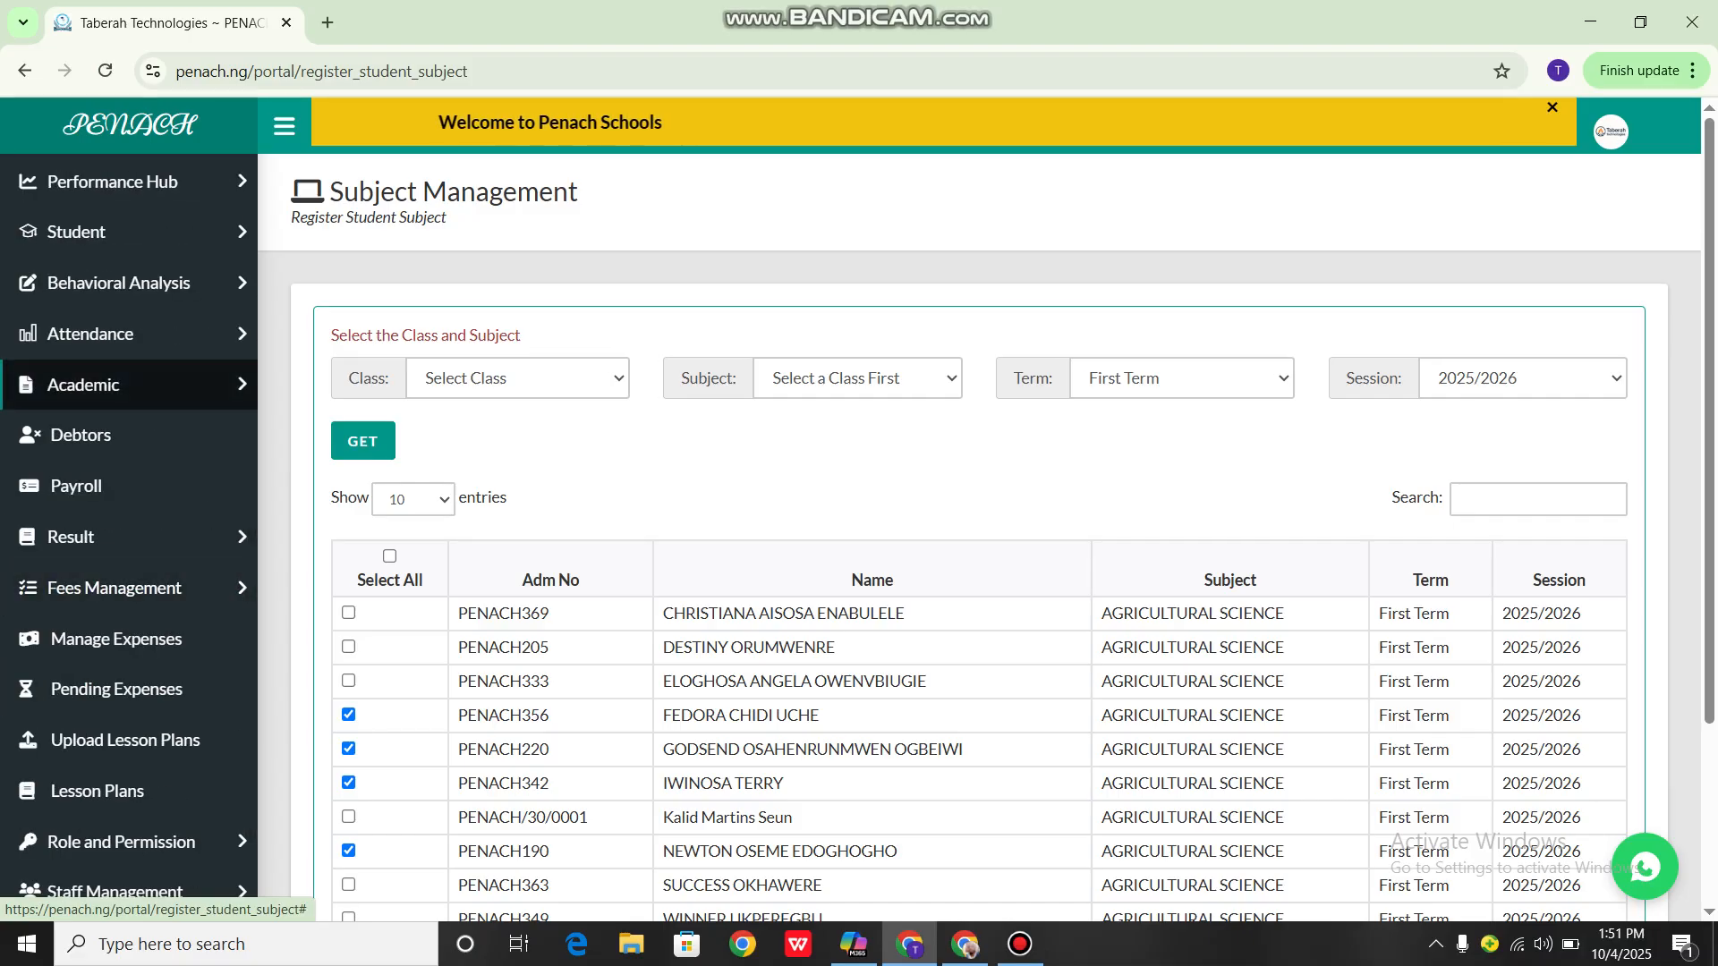
{"action": "left_click", "coordinate": [129, 385]}
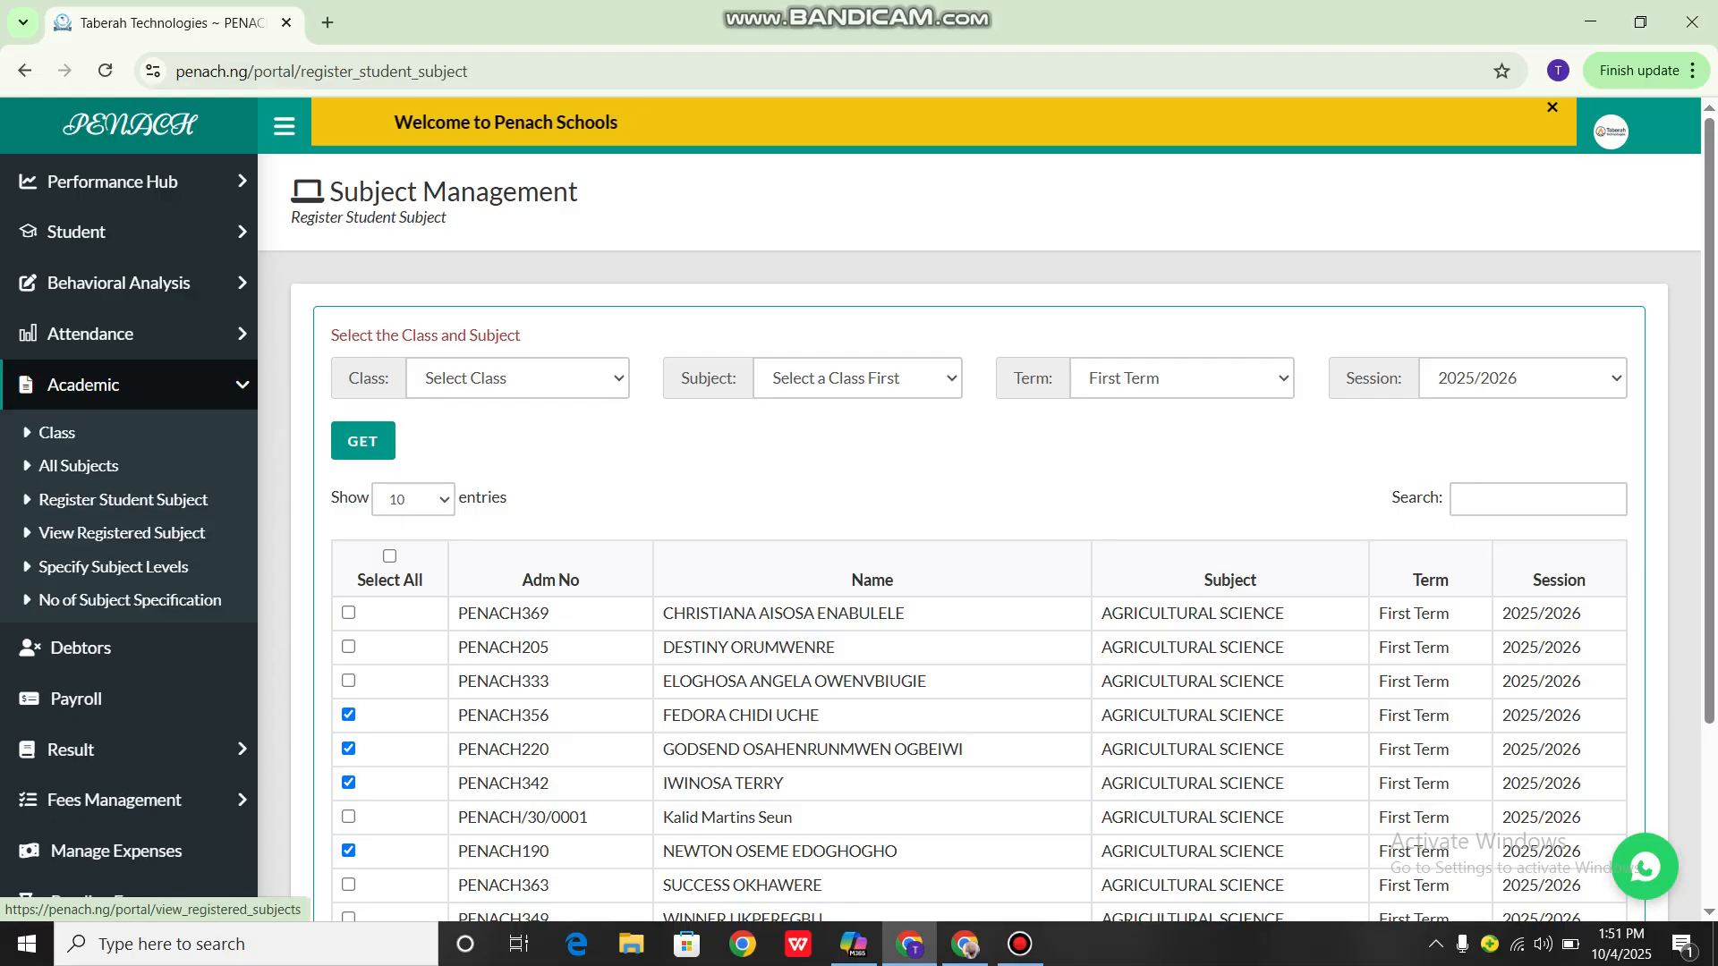
{"action": "left_click", "coordinate": [122, 532]}
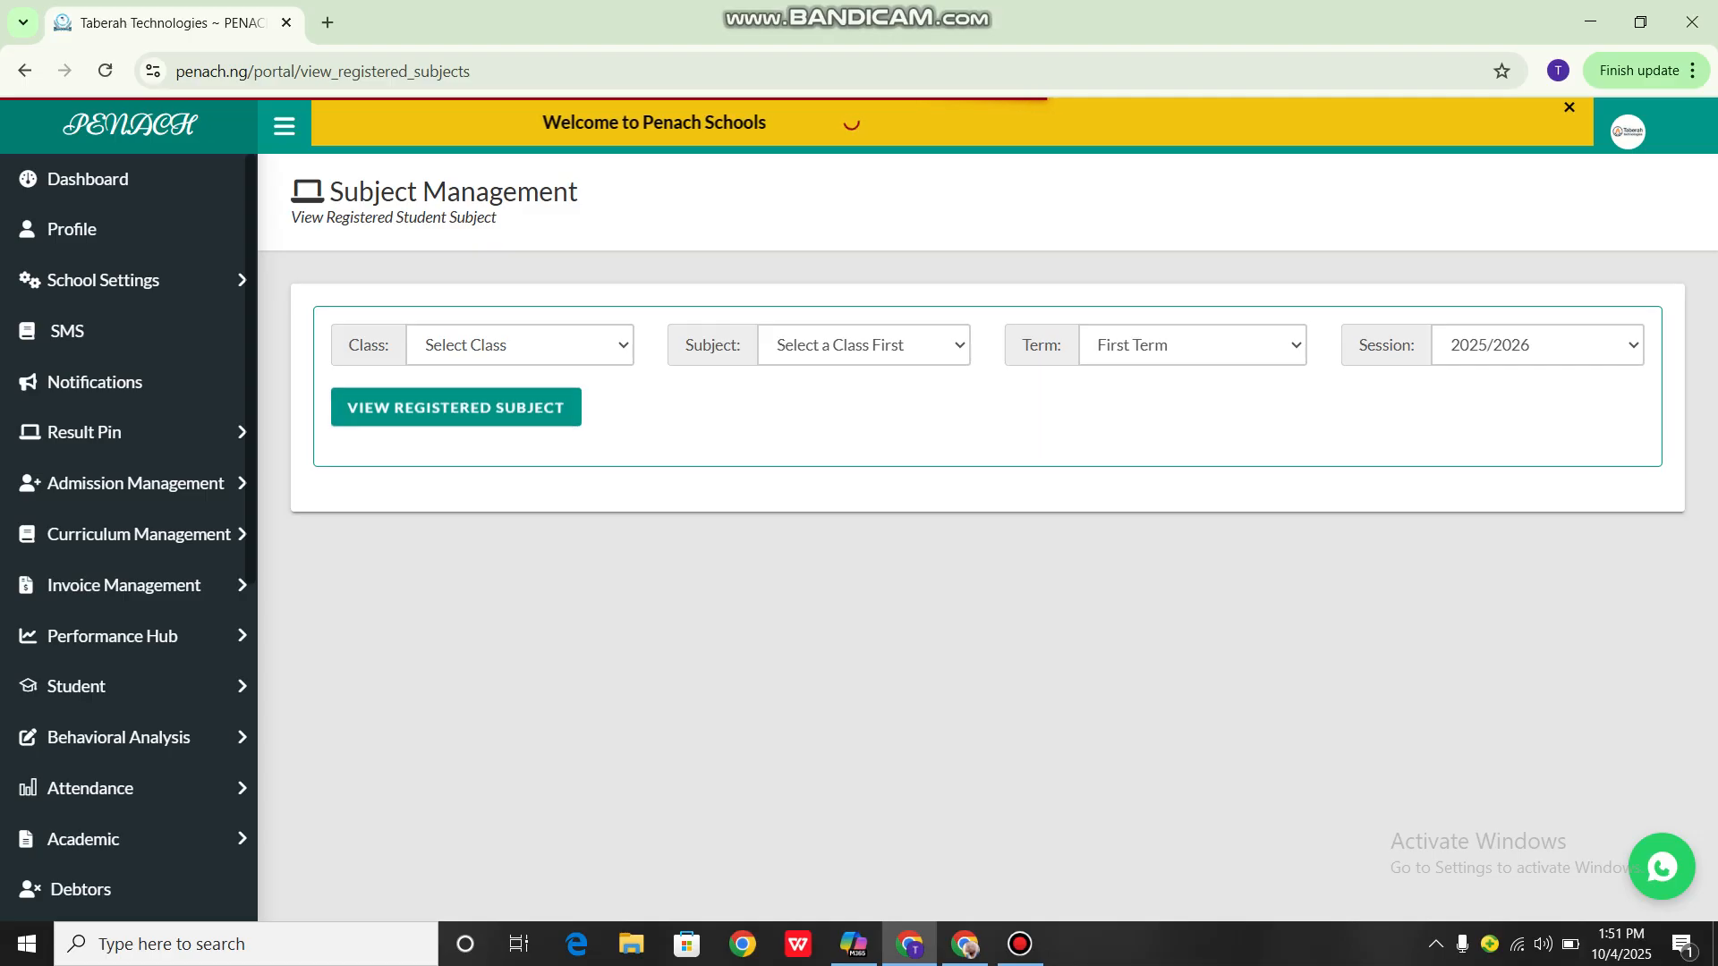
Look up the registered subjects for class GRADE 10 VICTRIX- CAMPUS 1 and the first listed subject, AGRICULTURAL SCIENCE
{"action": "scroll", "coordinate": [581, 618], "scroll_direction": "down", "scroll_amount": 5}
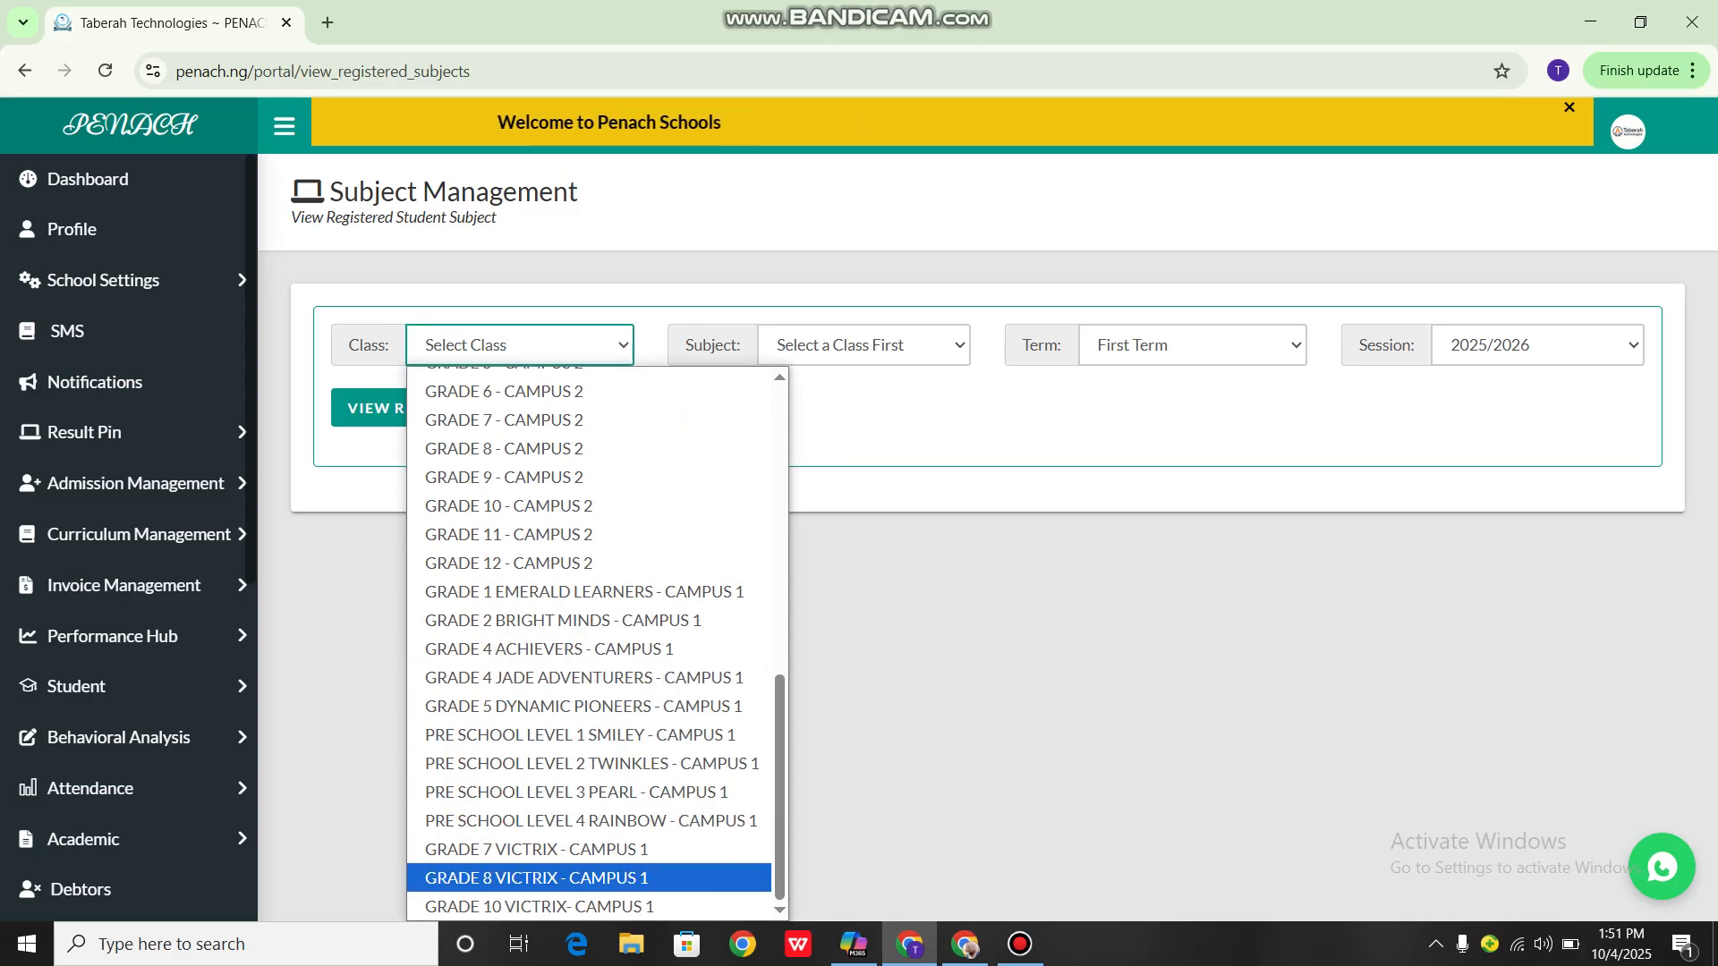
{"action": "key", "text": "Return"}
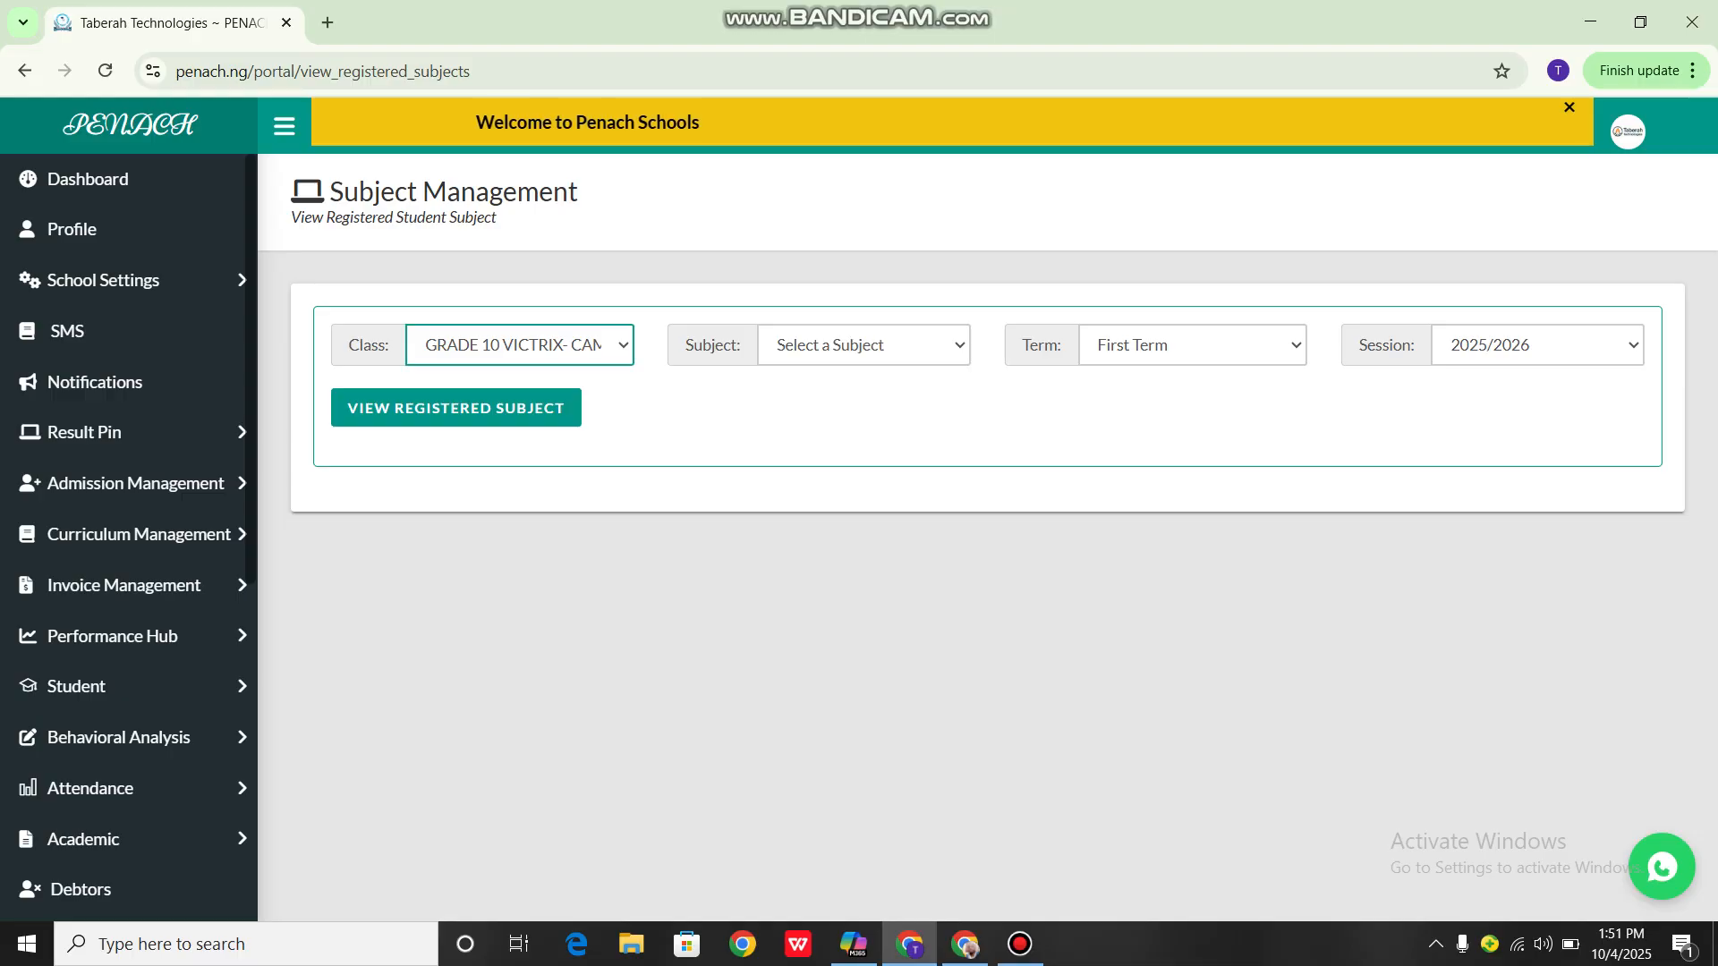
{"action": "key", "text": "Tab"}
{"action": "key", "text": "alt+Down"}
{"action": "key", "text": "Down"}
{"action": "key", "text": "Return"}
{"action": "key", "text": "Tab"}
{"action": "key", "text": "Return"}
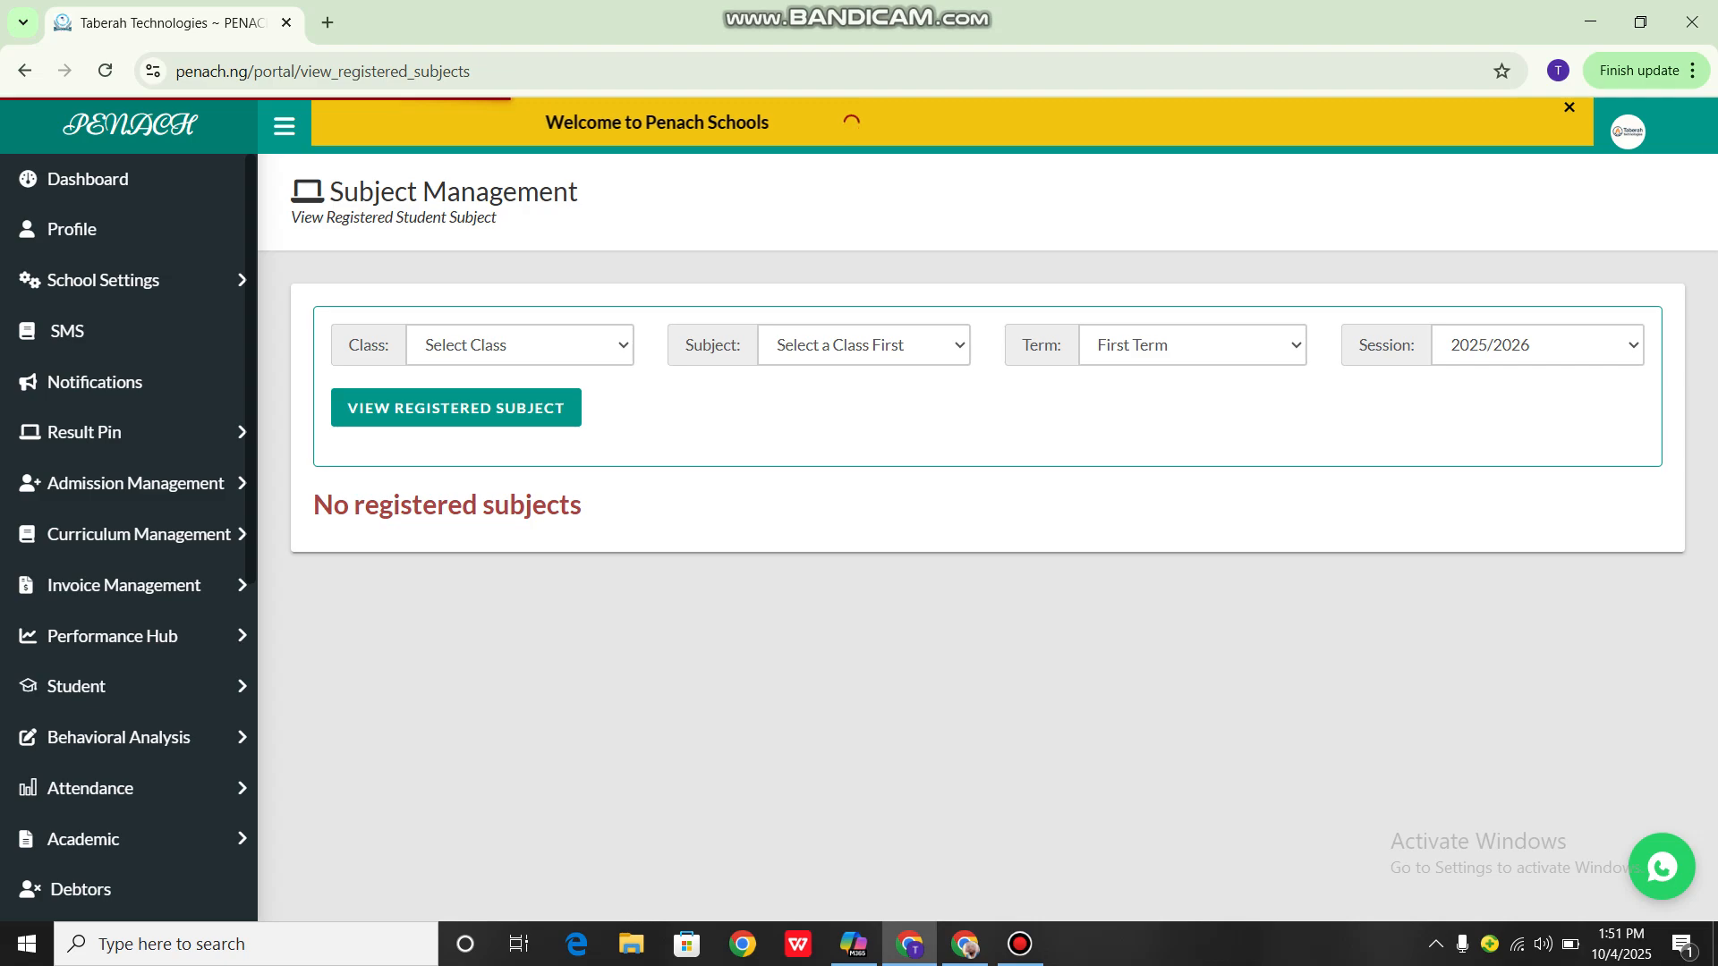
Repeat the registration lookup for GRADE 10 VICTRIX- CAMPUS 1, AGRICULTURAL SCIENCE, explicitly choosing First Term
{"action": "left_click", "coordinate": [519, 345]}
{"action": "scroll", "coordinate": [555, 649], "scroll_direction": "down", "scroll_amount": 8}
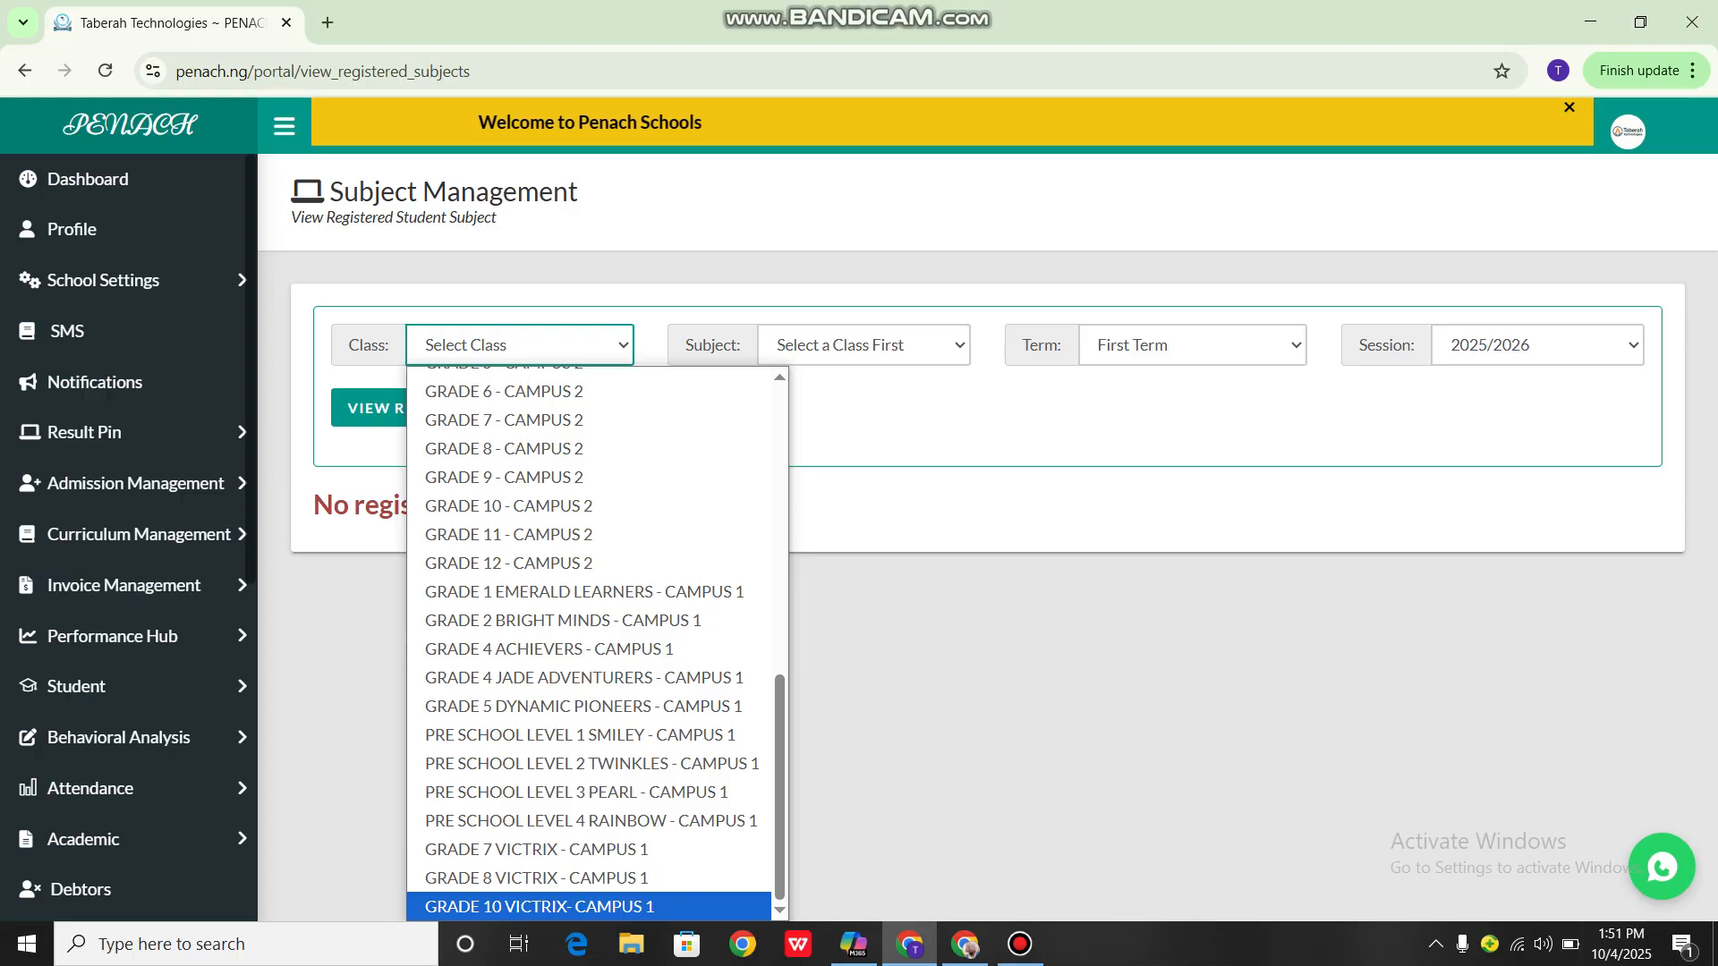
{"action": "left_click", "coordinate": [540, 906]}
{"action": "left_click", "coordinate": [863, 345]}
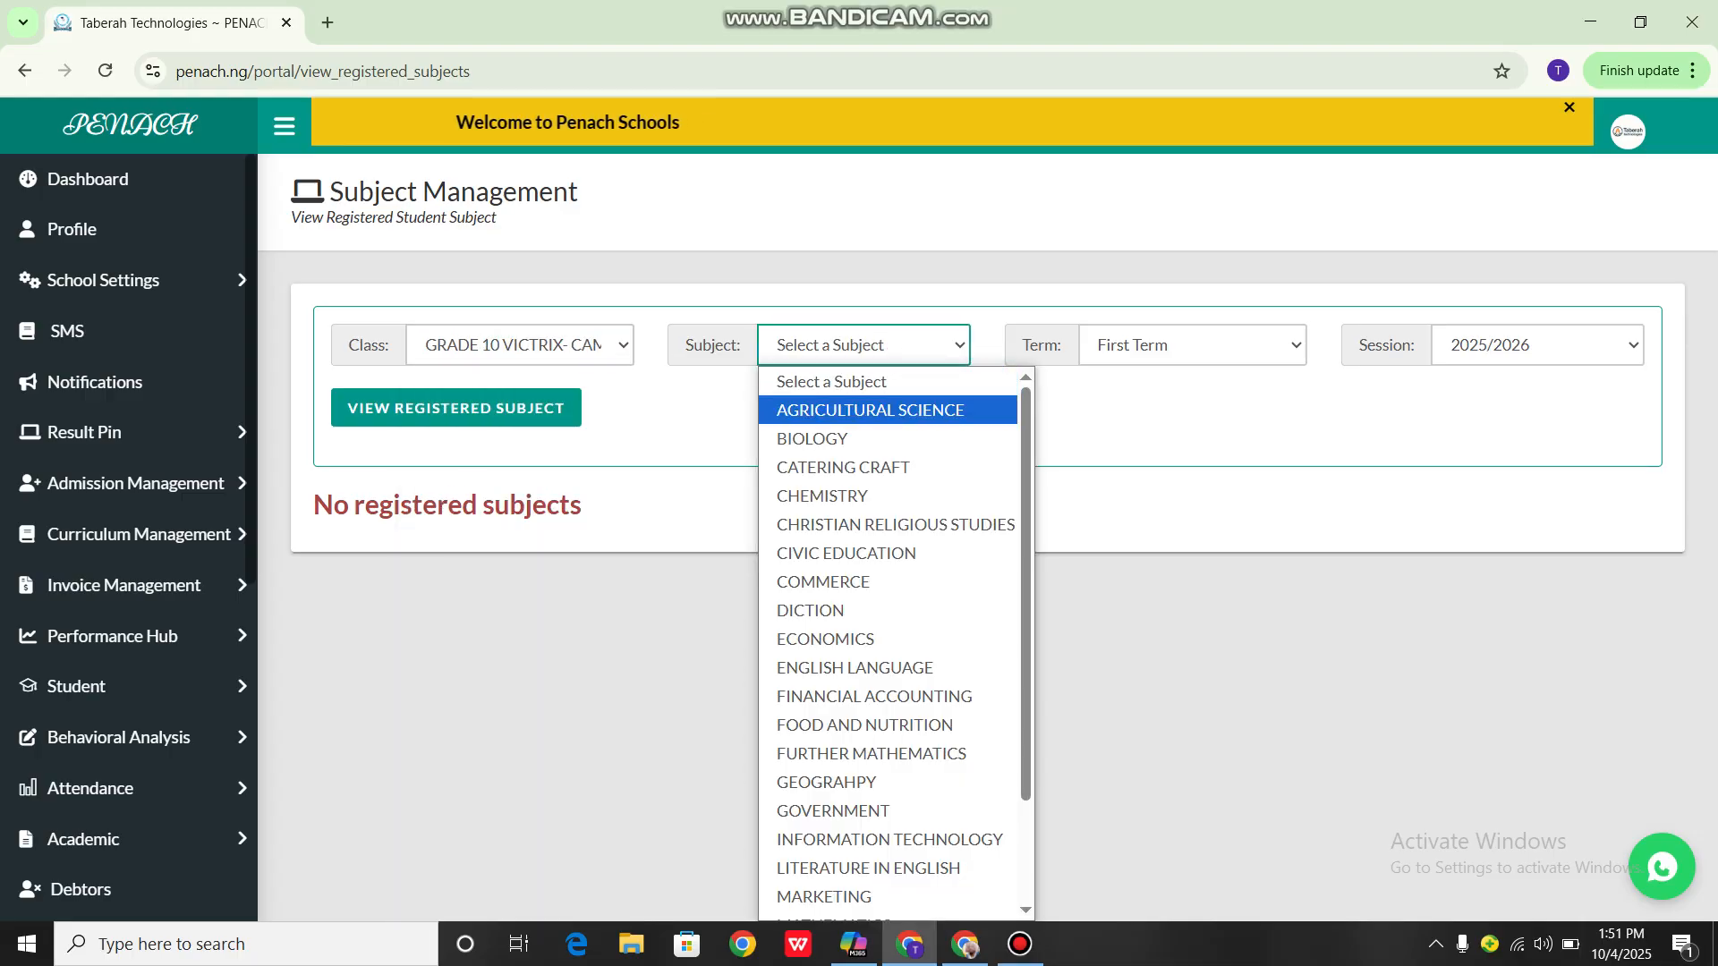
{"action": "left_click", "coordinate": [869, 411]}
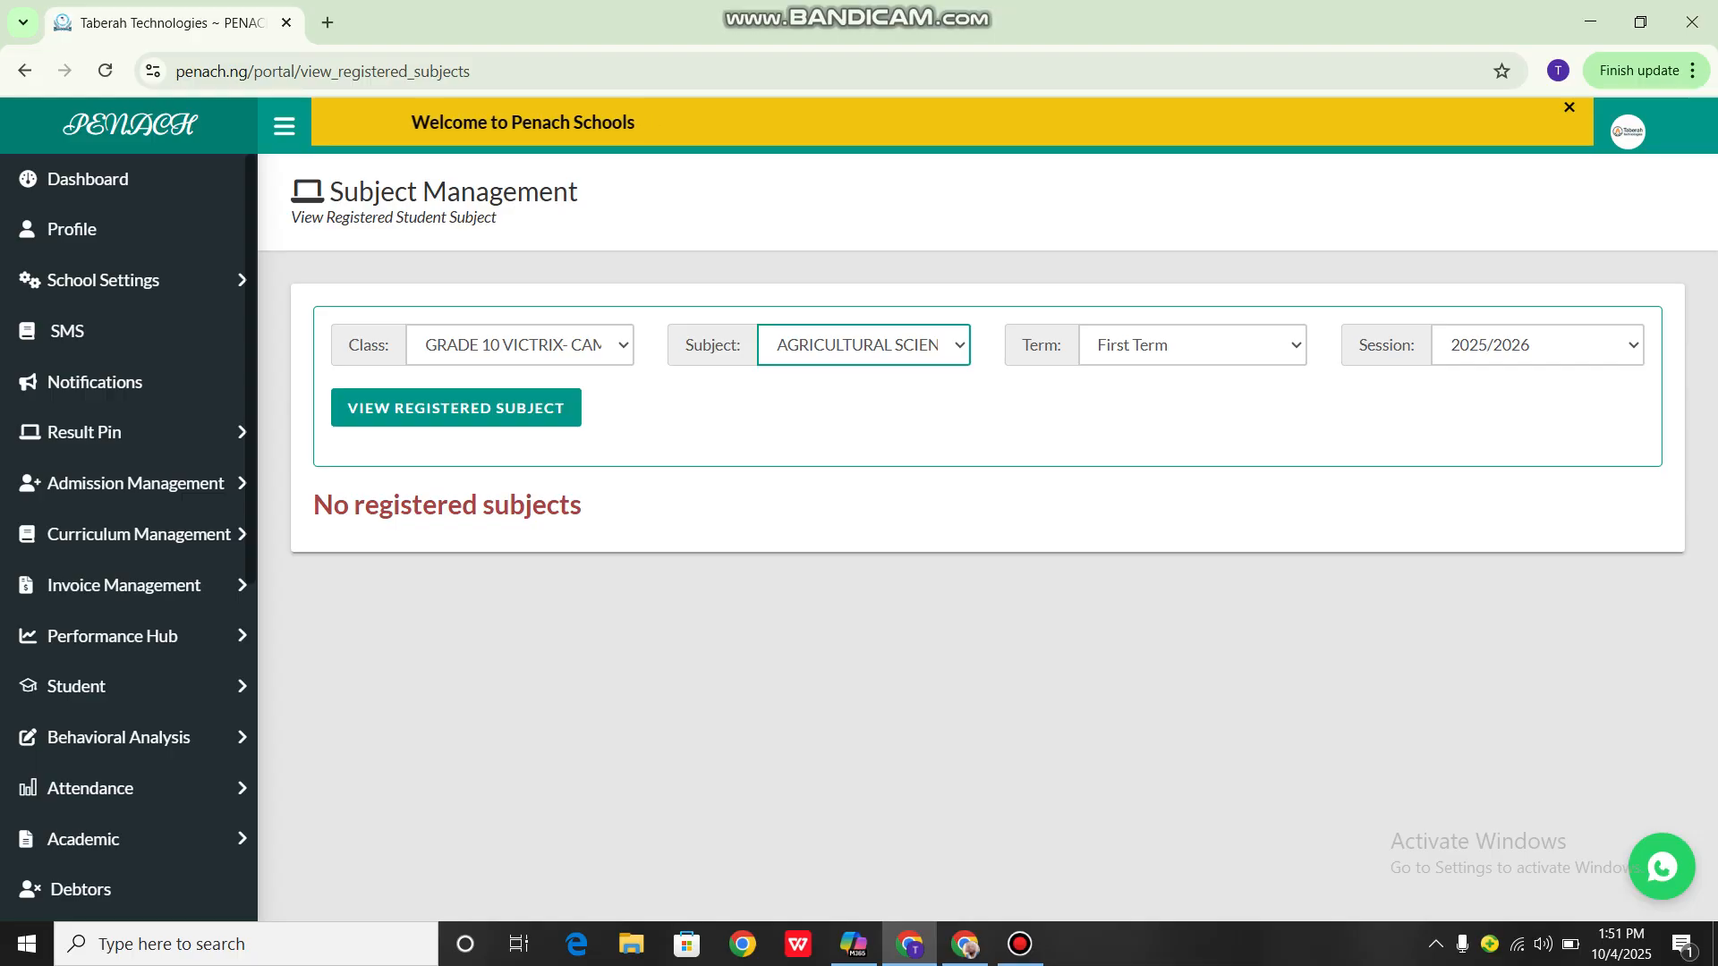
{"action": "left_click", "coordinate": [1192, 346]}
{"action": "left_click", "coordinate": [1191, 382]}
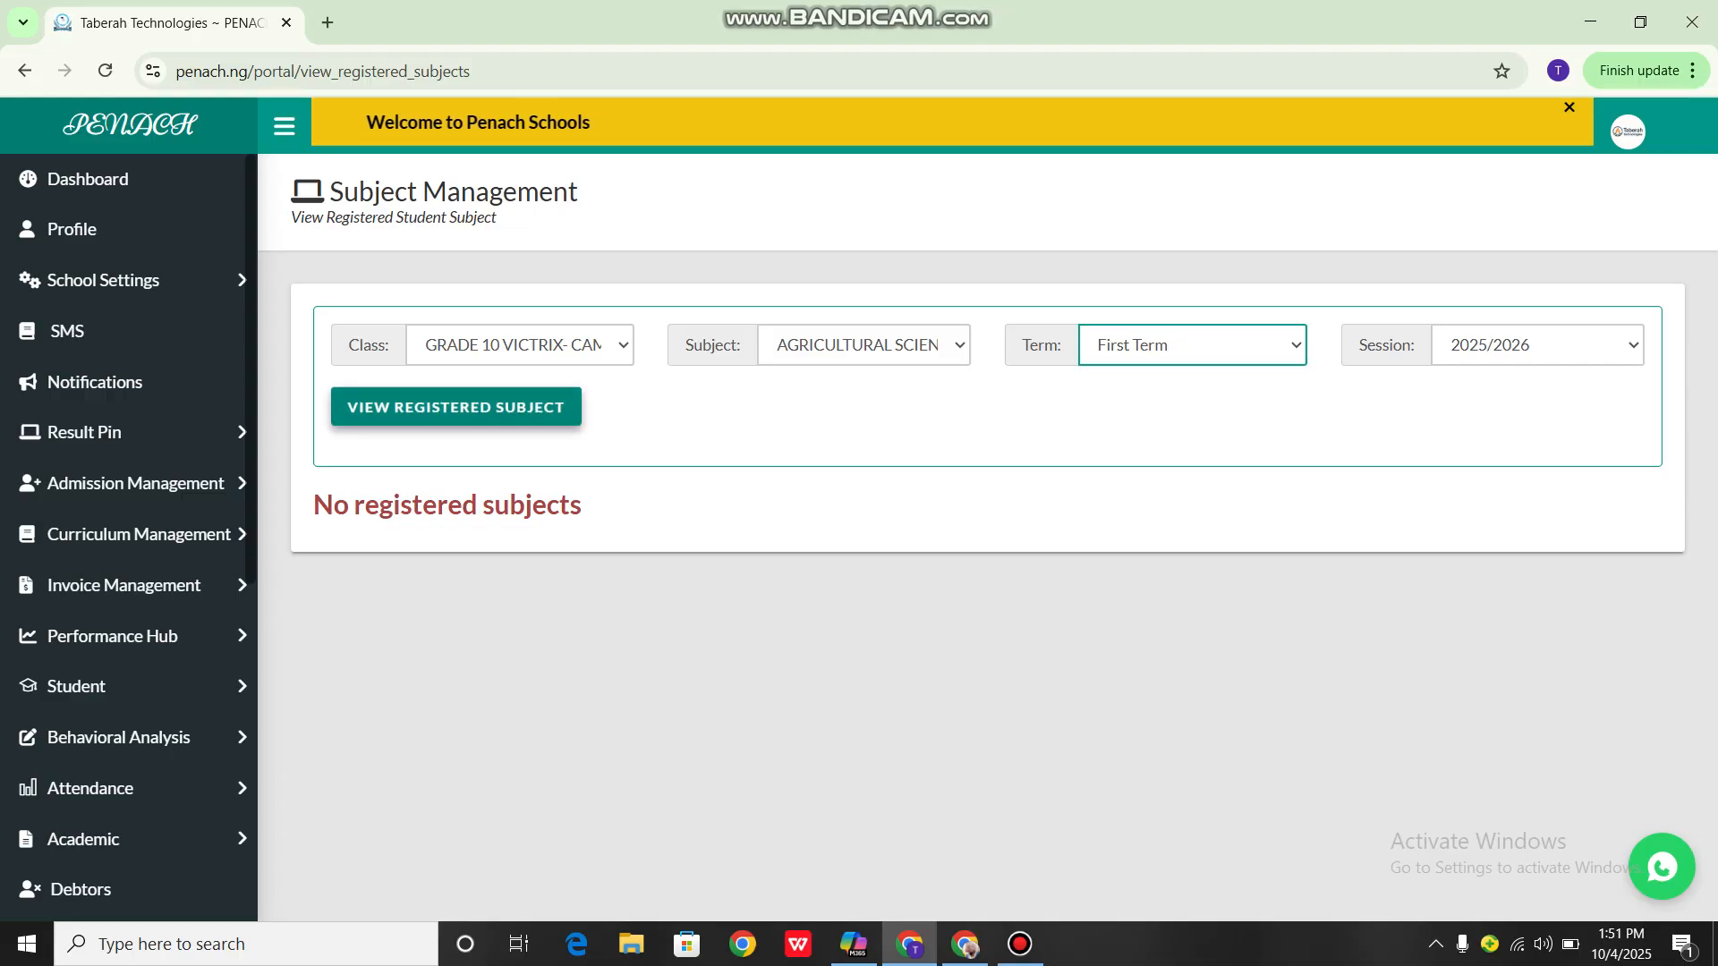
{"action": "left_click", "coordinate": [456, 407]}
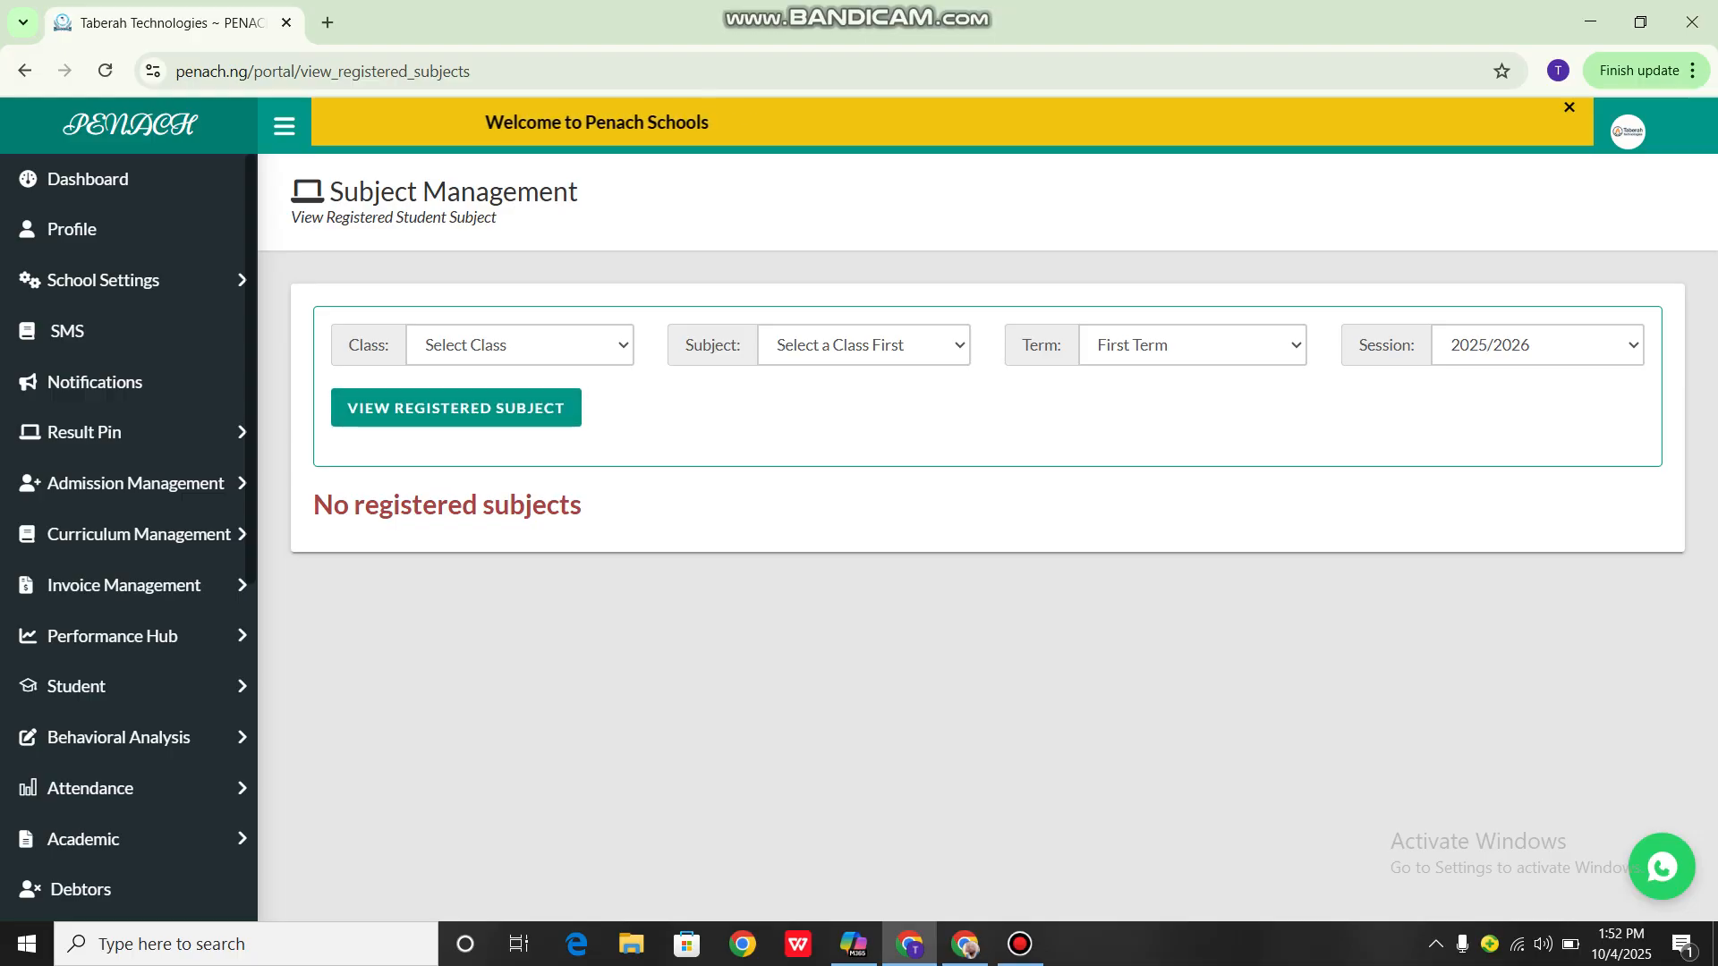
Open the Academic section's Specify Subject Levels page
{"action": "scroll", "coordinate": [125, 687], "scroll_direction": "down", "scroll_amount": 2}
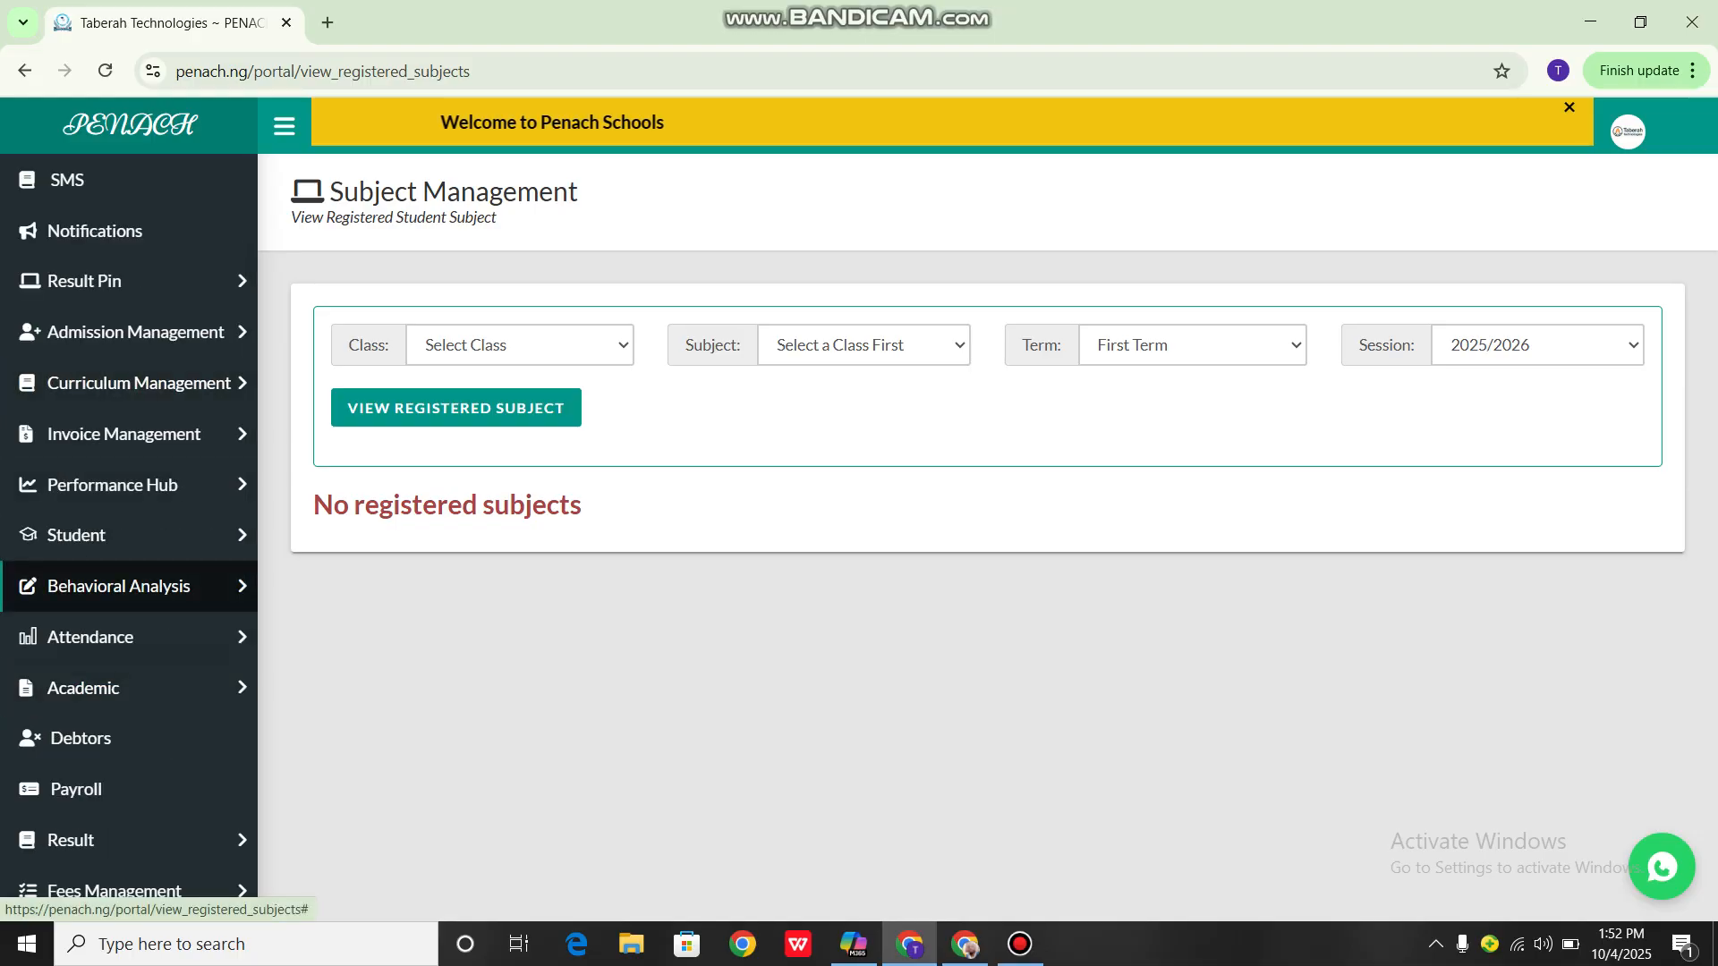
{"action": "scroll", "coordinate": [126, 535], "scroll_direction": "down", "scroll_amount": 3}
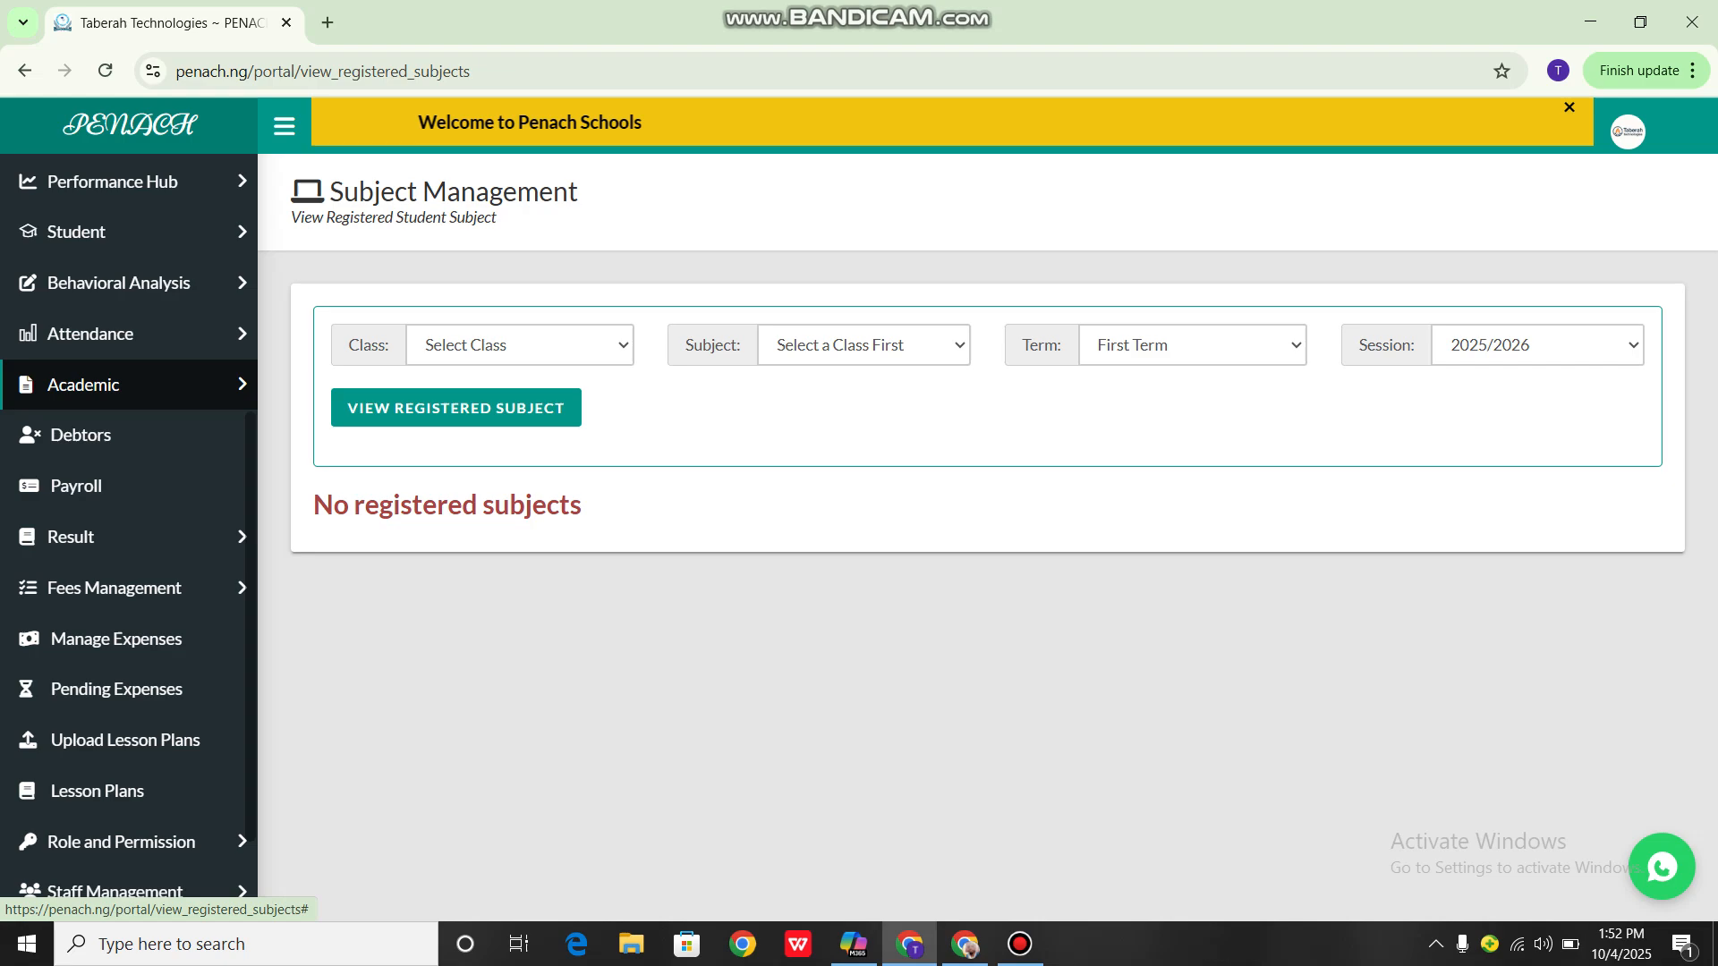
{"action": "left_click", "coordinate": [90, 384]}
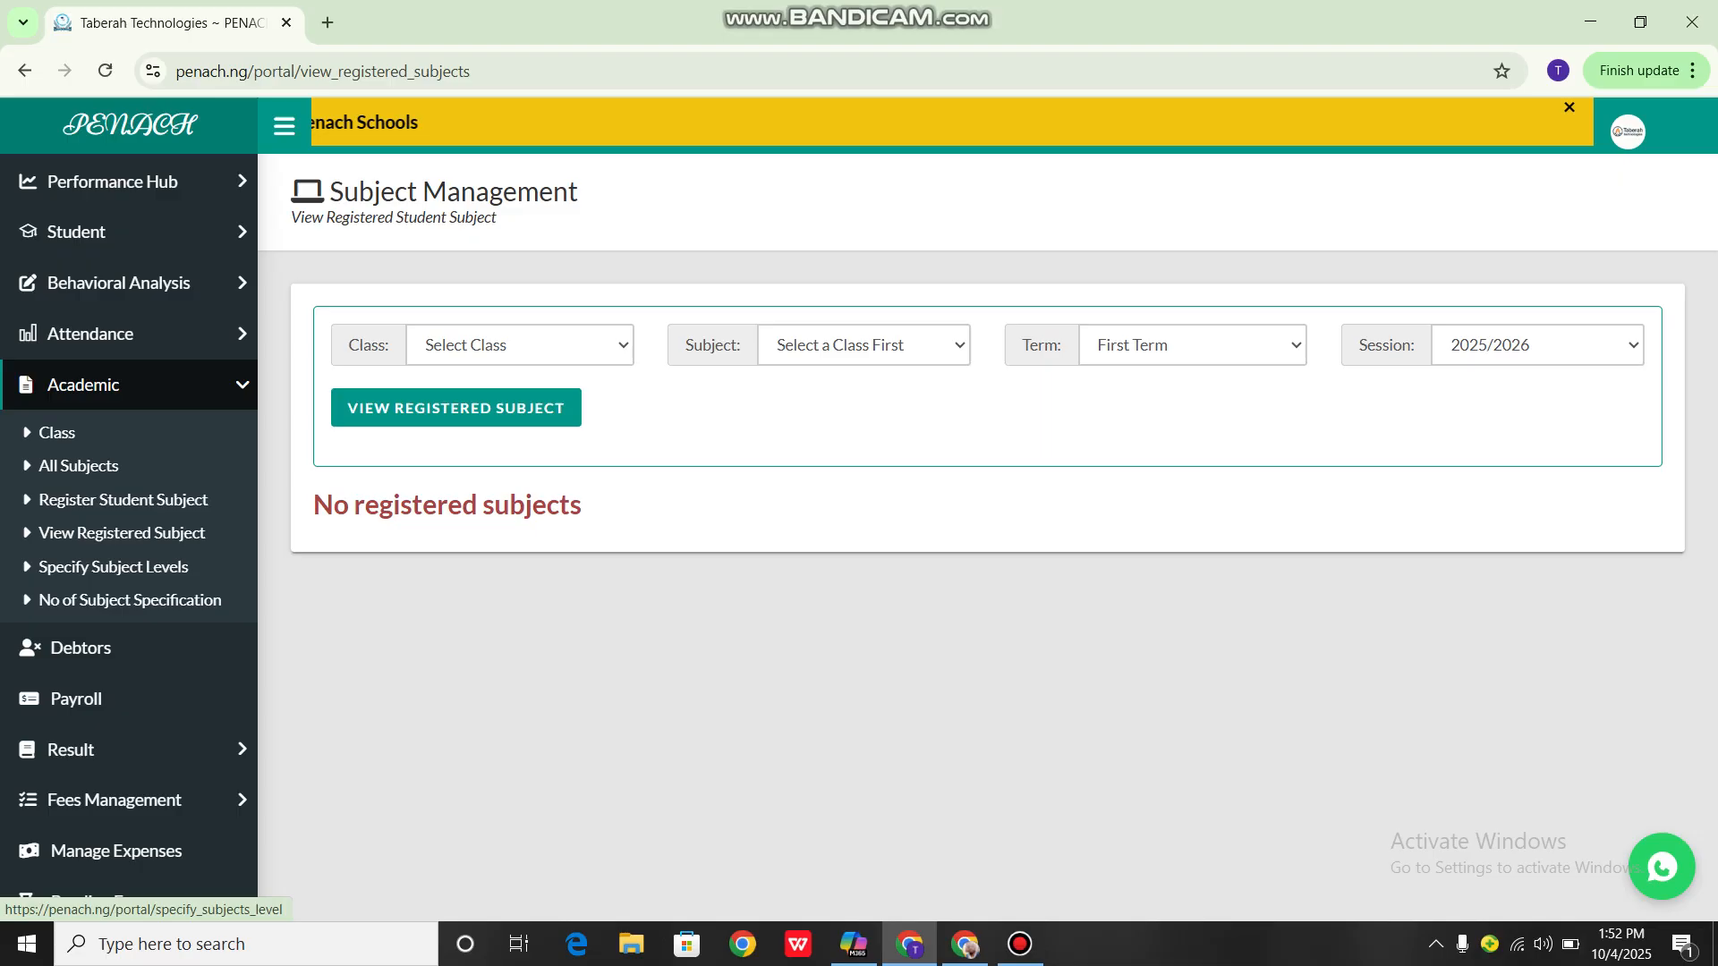
{"action": "left_click", "coordinate": [112, 566]}
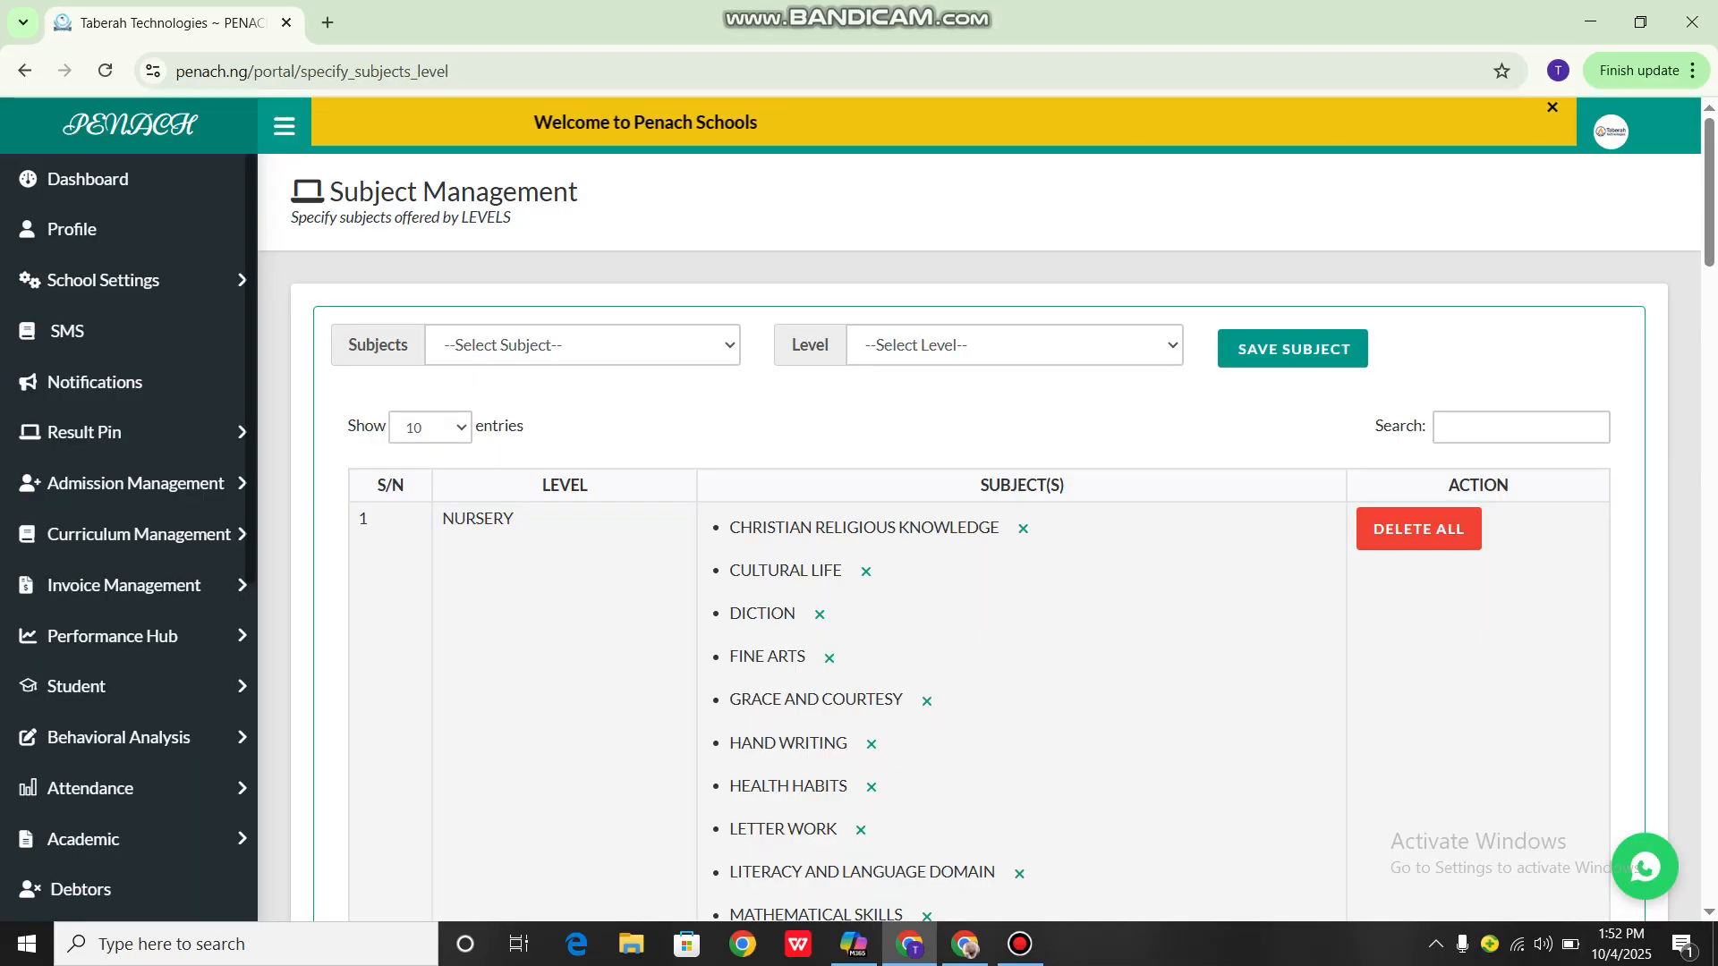
Review the subjects assigned to each school level, from NURSERY through UPPER BASIC, and return to the assignment form
{"action": "scroll", "coordinate": [979, 537], "scroll_direction": "down", "scroll_amount": 1}
{"action": "scroll", "coordinate": [979, 537], "scroll_direction": "down", "scroll_amount": 2}
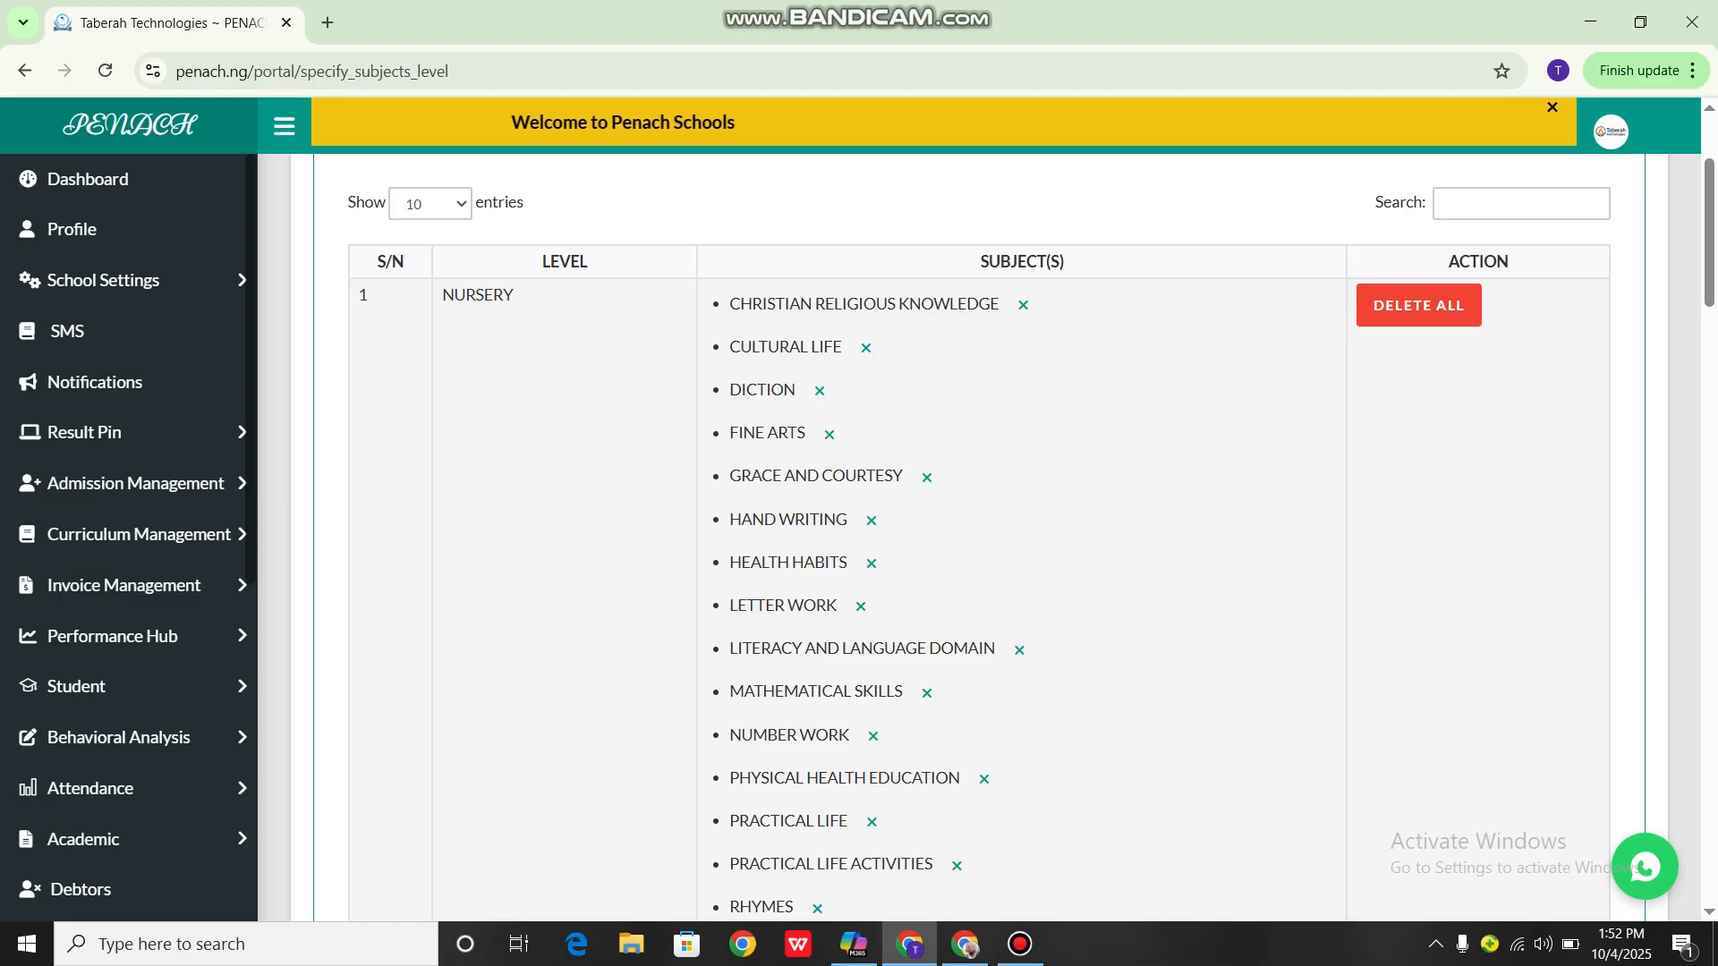
{"action": "scroll", "coordinate": [979, 537], "scroll_direction": "down", "scroll_amount": 5}
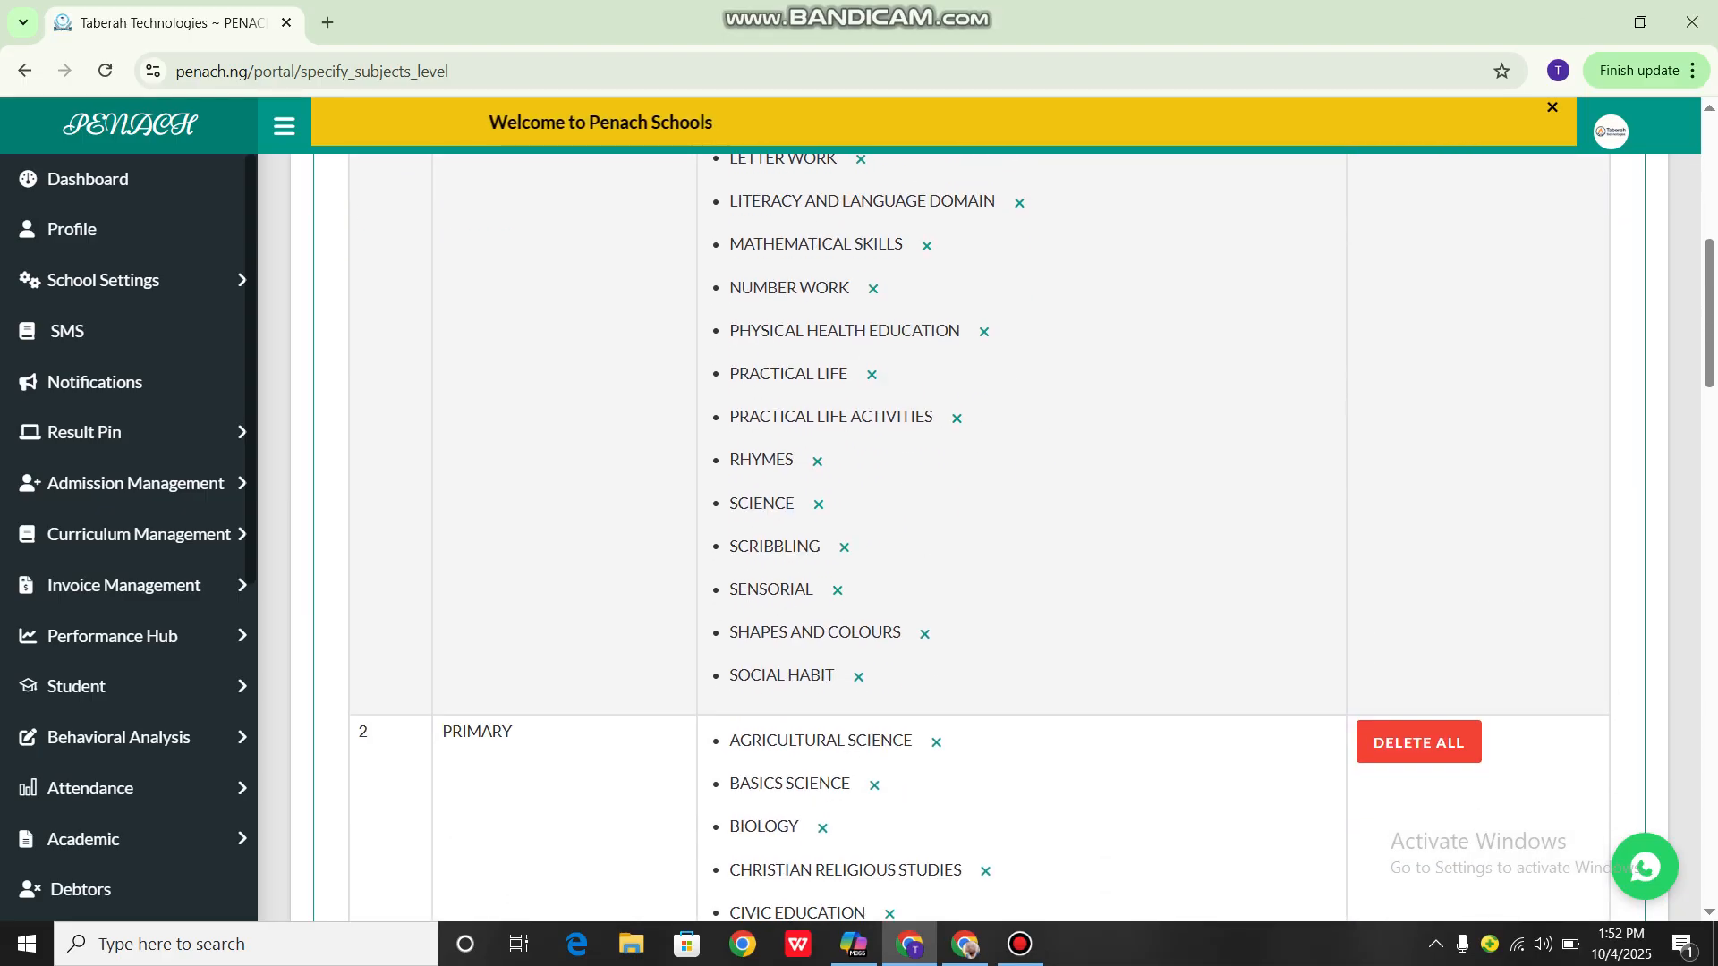
{"action": "scroll", "coordinate": [979, 537], "scroll_direction": "down", "scroll_amount": 2}
{"action": "scroll", "coordinate": [979, 537], "scroll_direction": "up", "scroll_amount": 4}
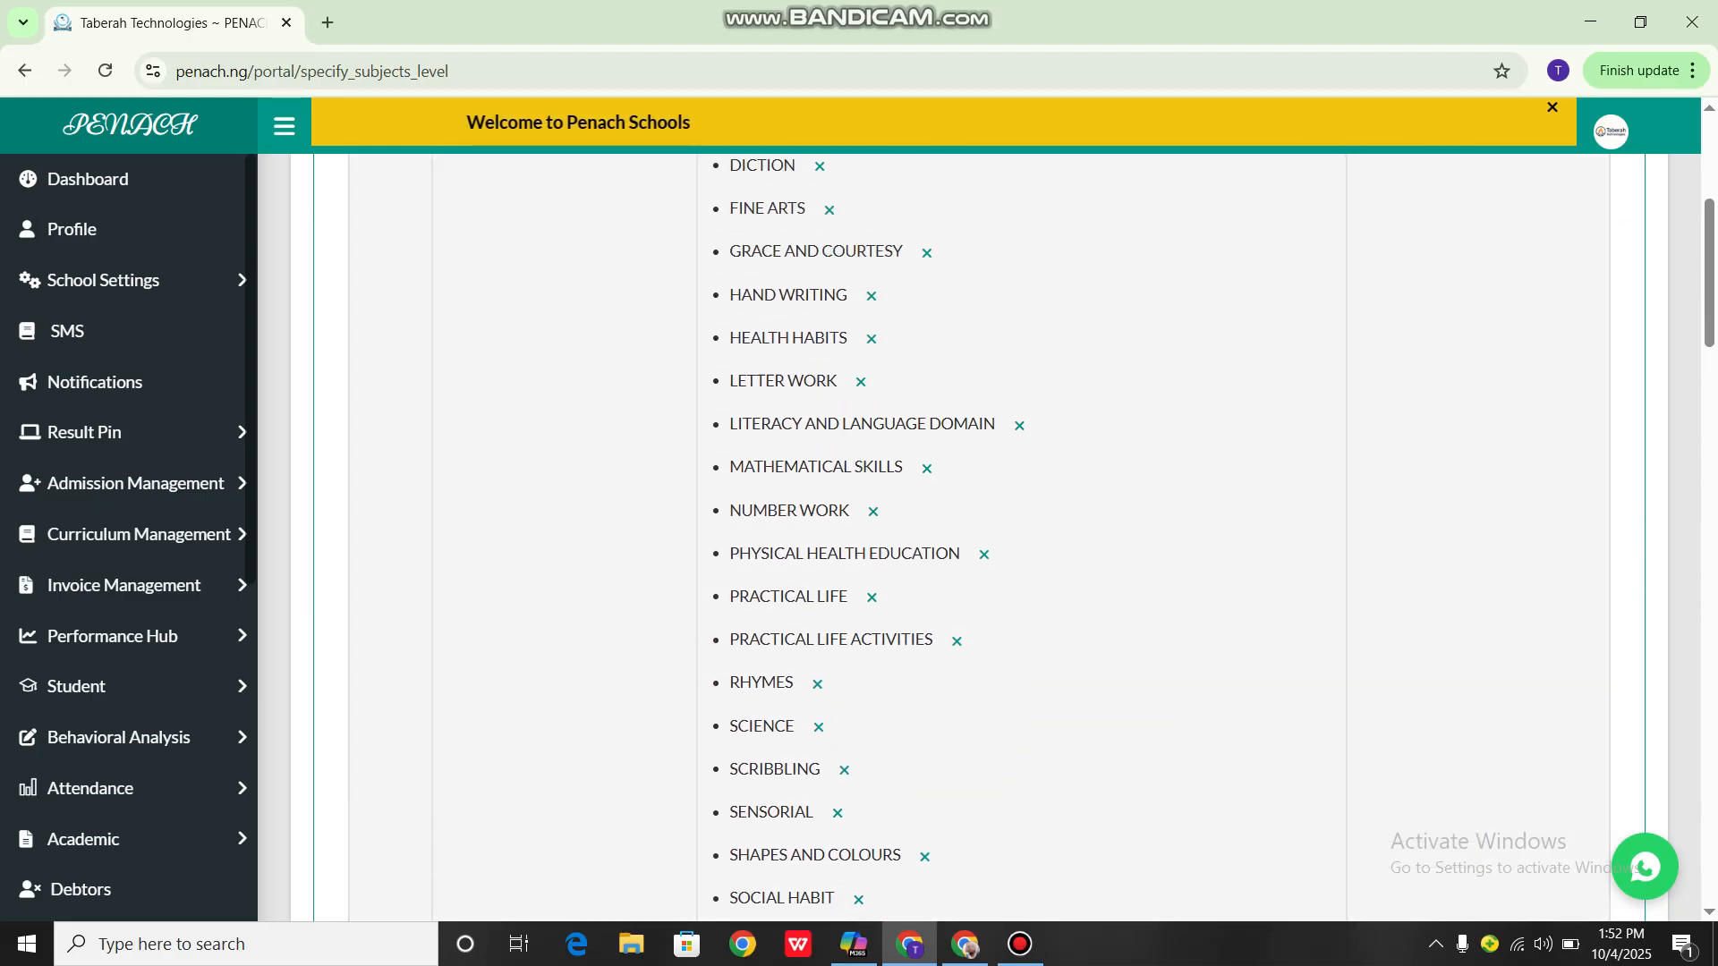
{"action": "scroll", "coordinate": [979, 537], "scroll_direction": "up", "scroll_amount": 4}
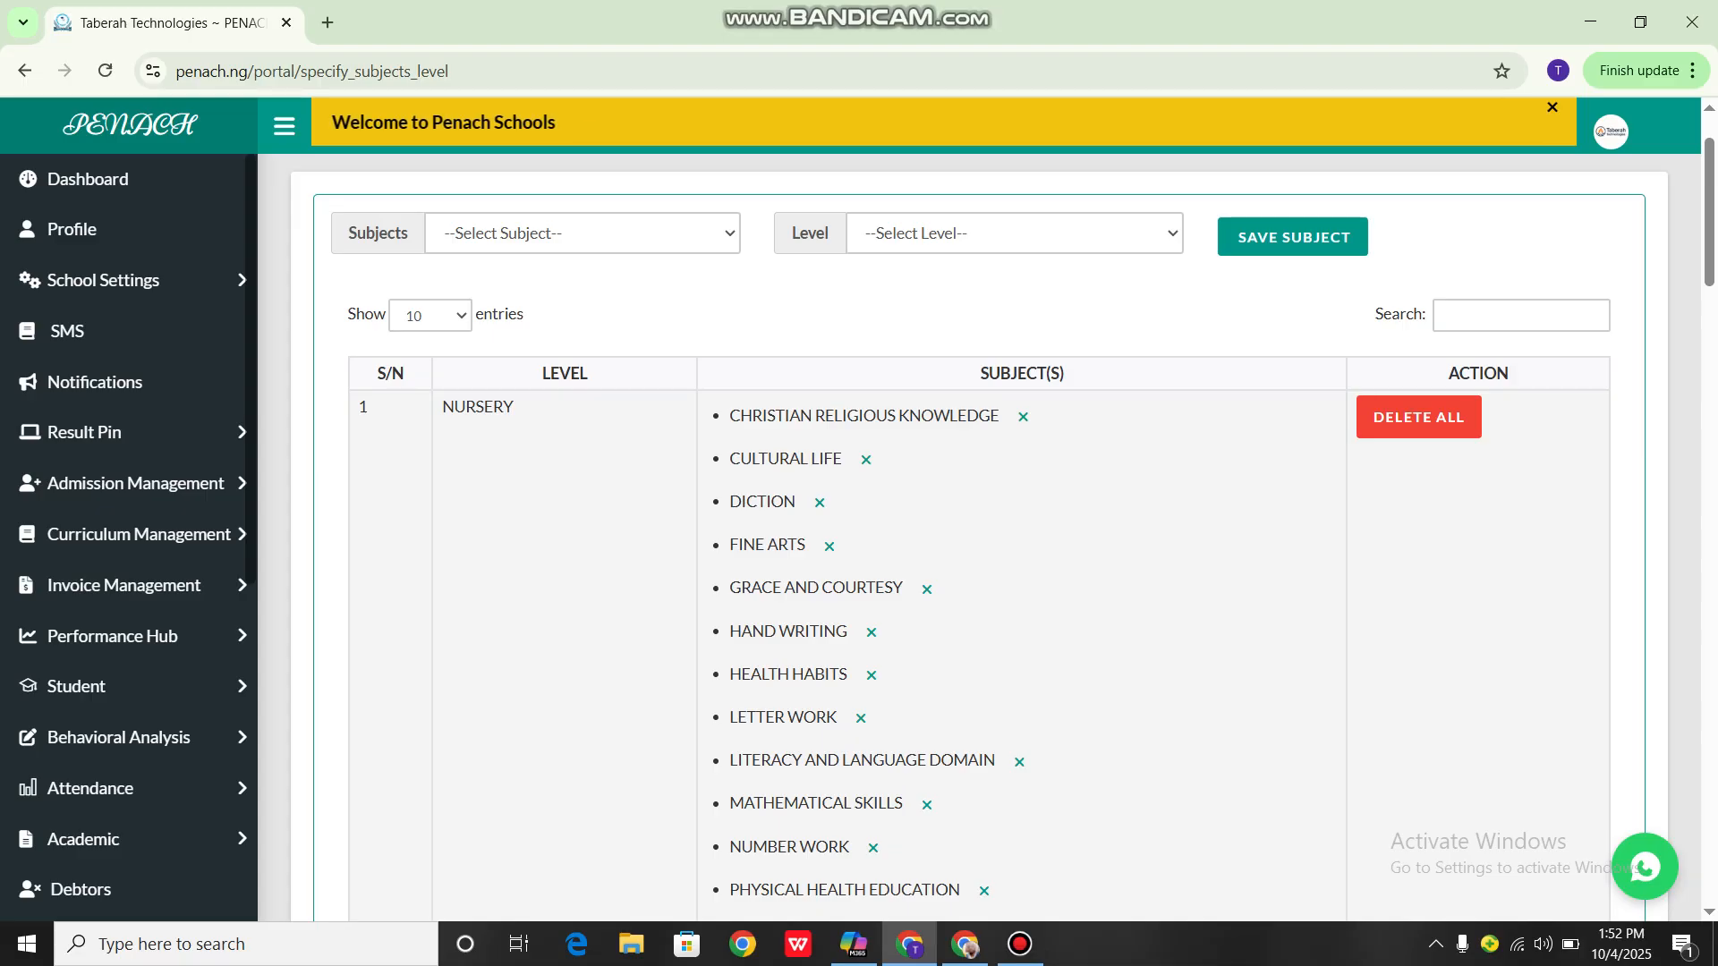
{"action": "scroll", "coordinate": [872, 295], "scroll_direction": "down", "scroll_amount": 6}
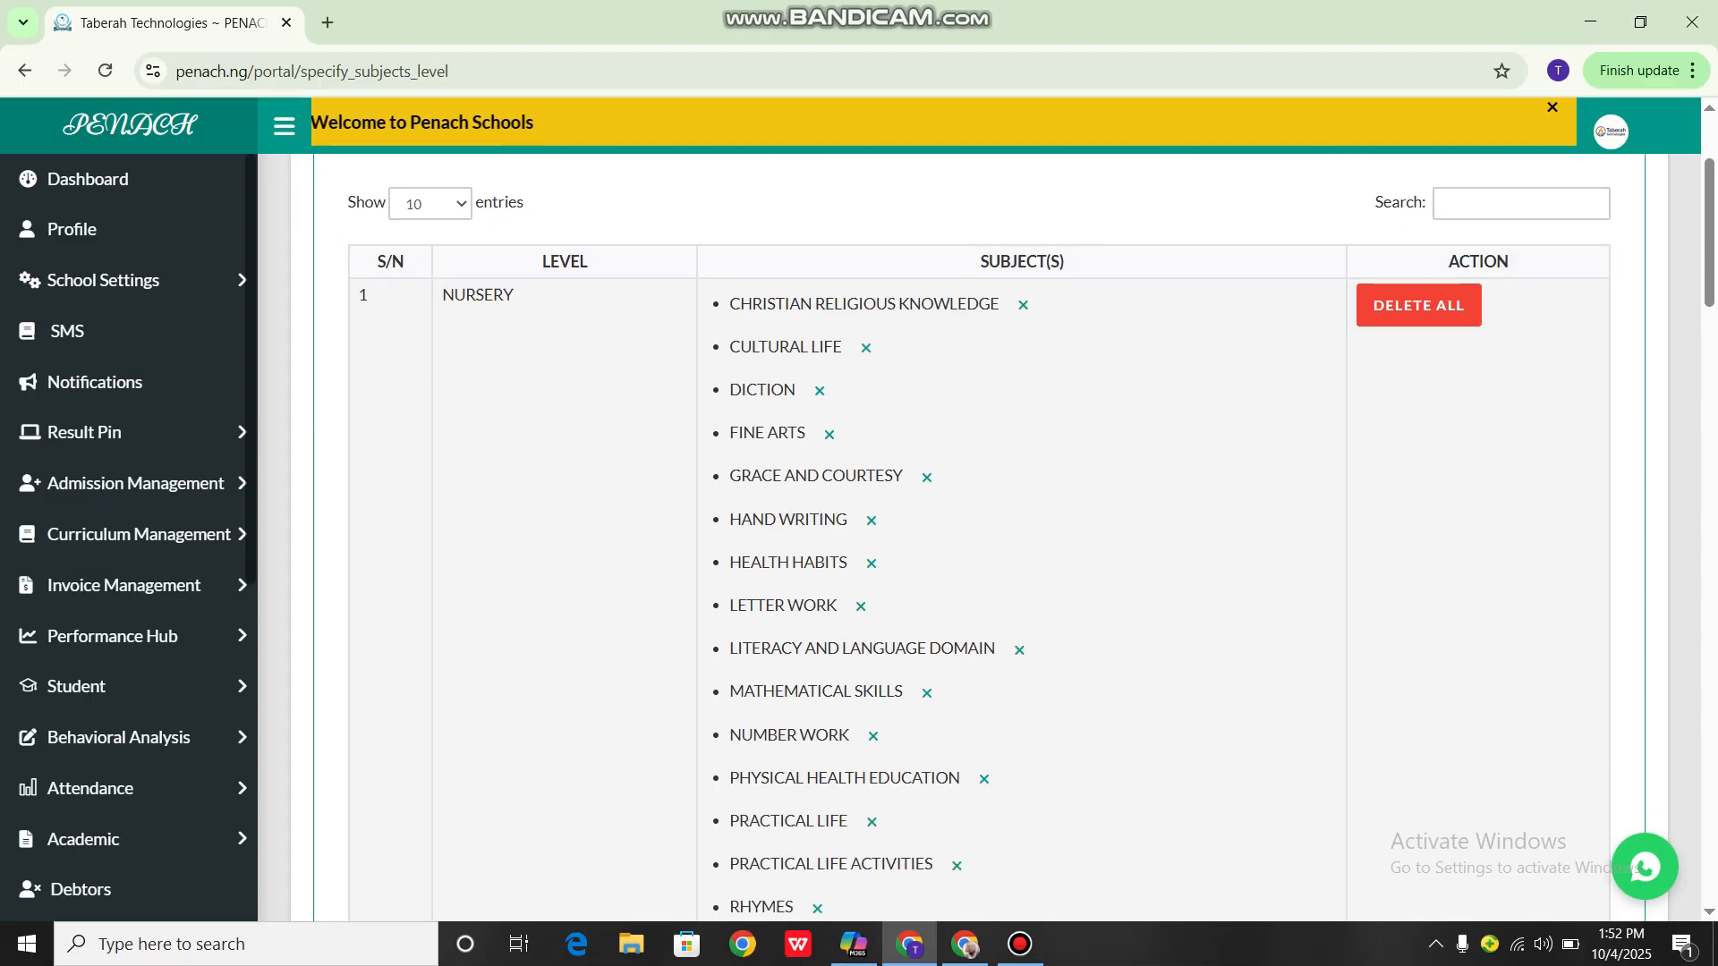
{"action": "scroll", "coordinate": [984, 537], "scroll_direction": "down", "scroll_amount": 5}
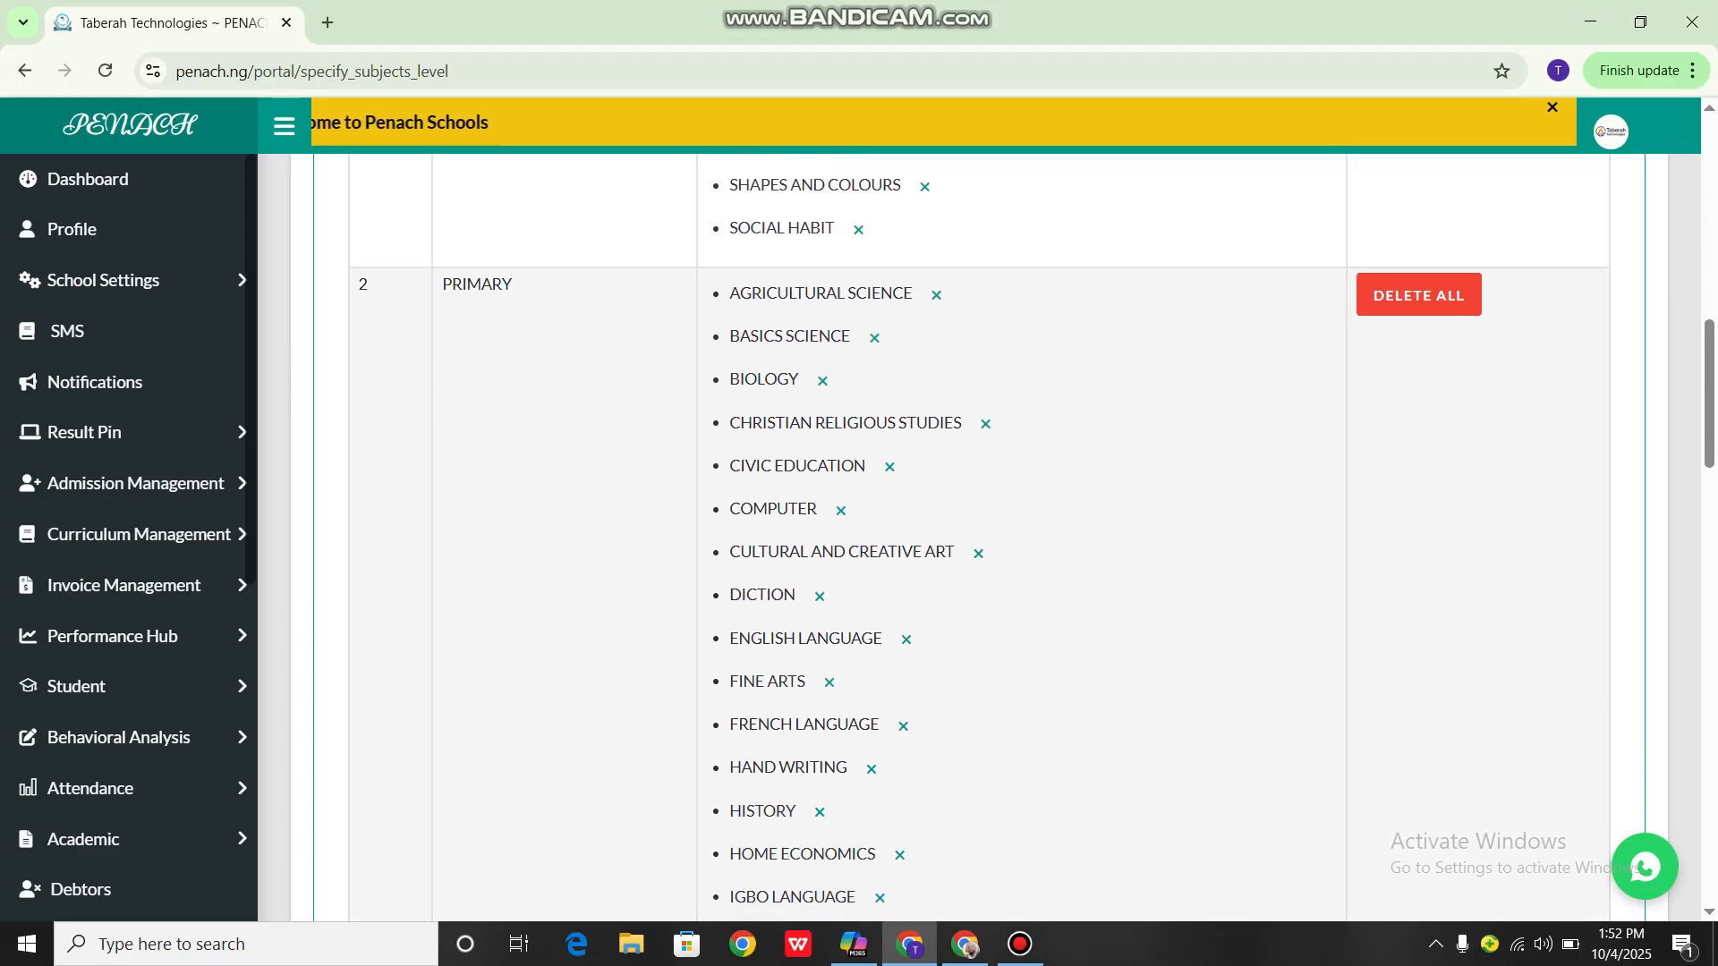
{"action": "scroll", "coordinate": [840, 507], "scroll_direction": "down", "scroll_amount": 4}
{"action": "scroll", "coordinate": [845, 516], "scroll_direction": "down", "scroll_amount": 6}
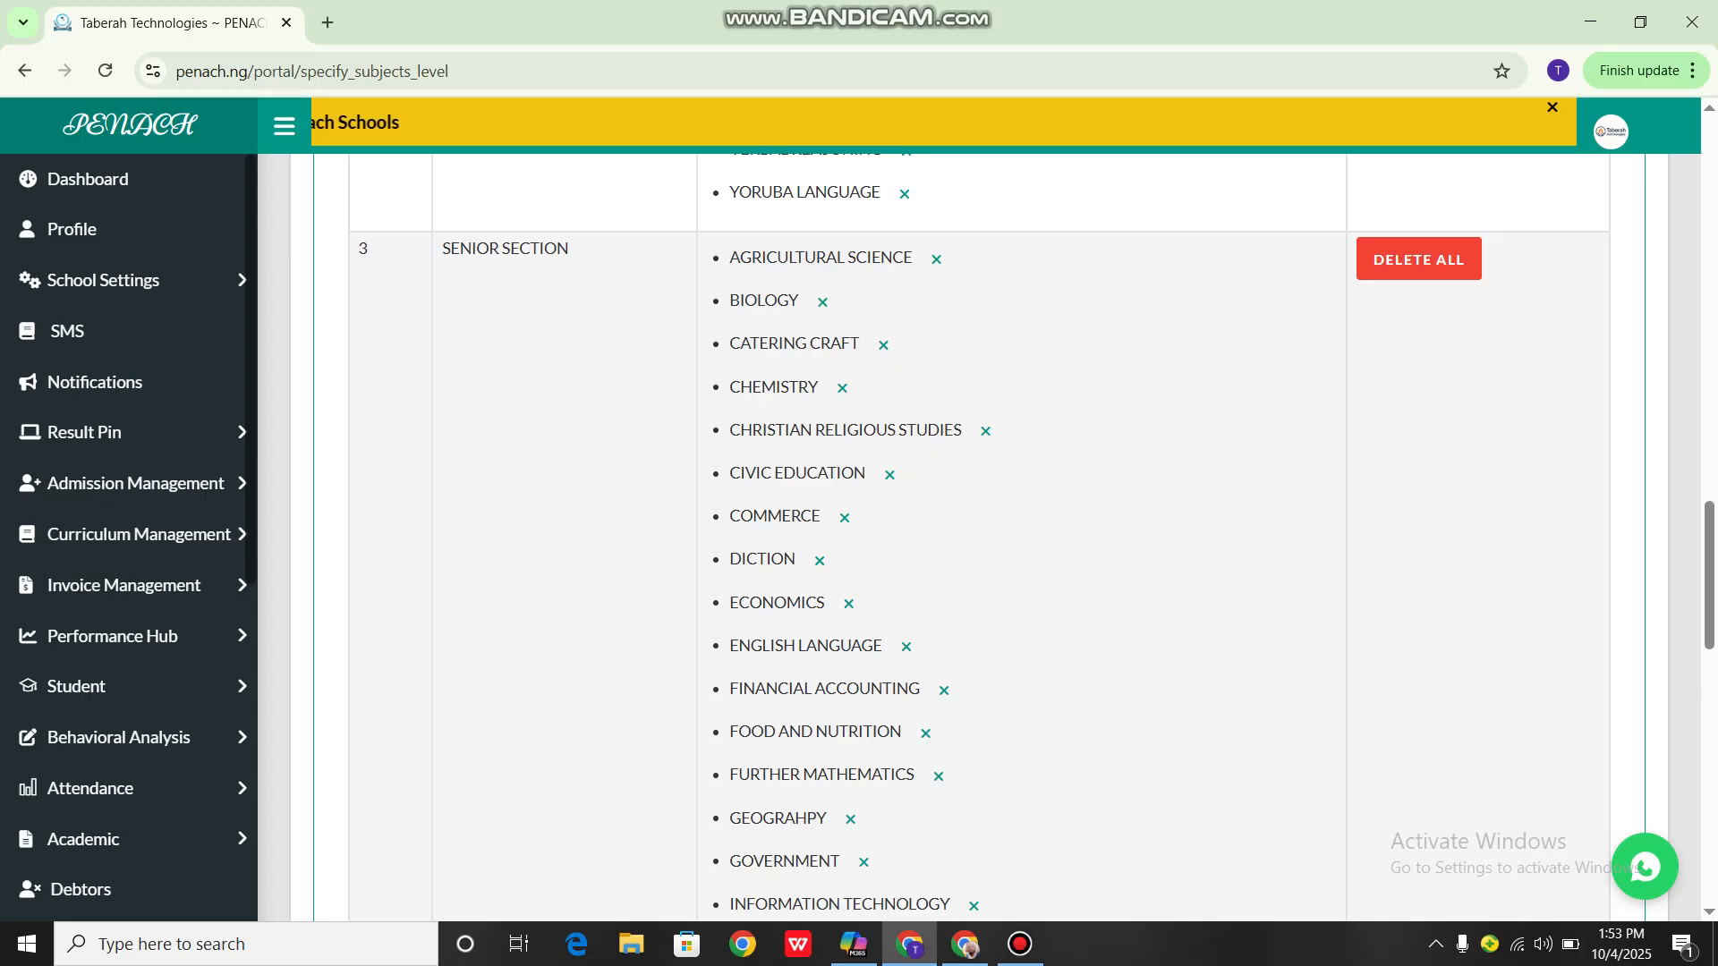
{"action": "scroll", "coordinate": [980, 537], "scroll_direction": "down", "scroll_amount": 10}
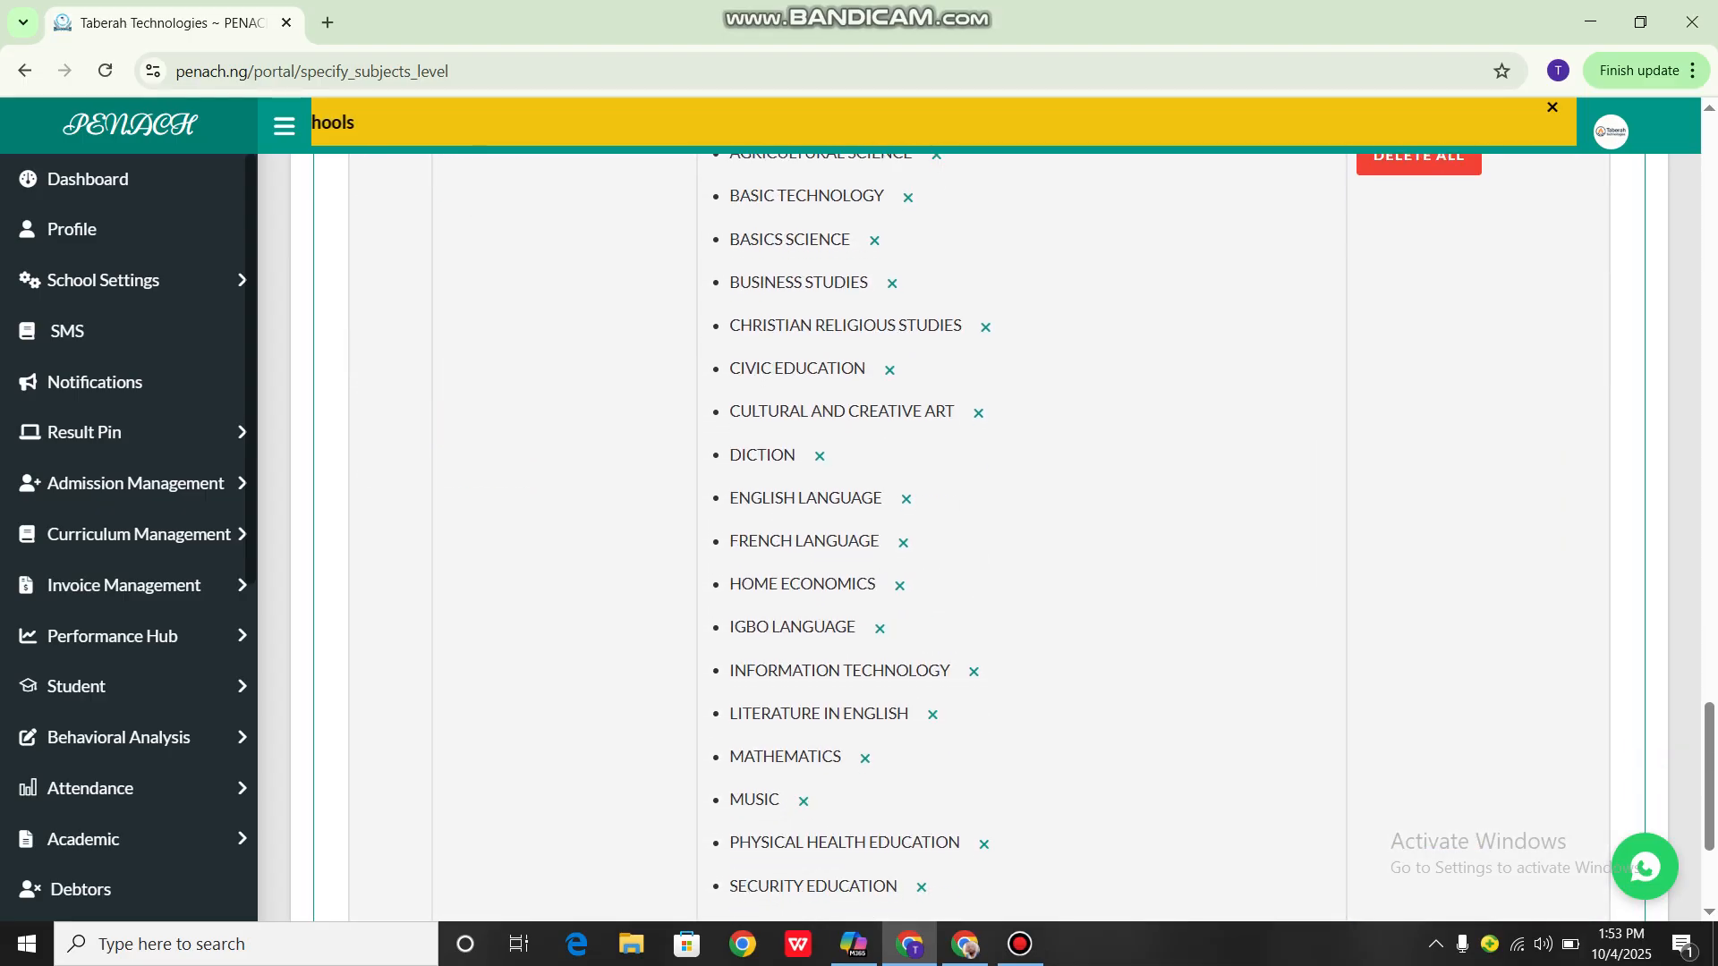
{"action": "scroll", "coordinate": [810, 792], "scroll_direction": "up", "scroll_amount": 3}
{"action": "scroll", "coordinate": [809, 792], "scroll_direction": "down", "scroll_amount": 2}
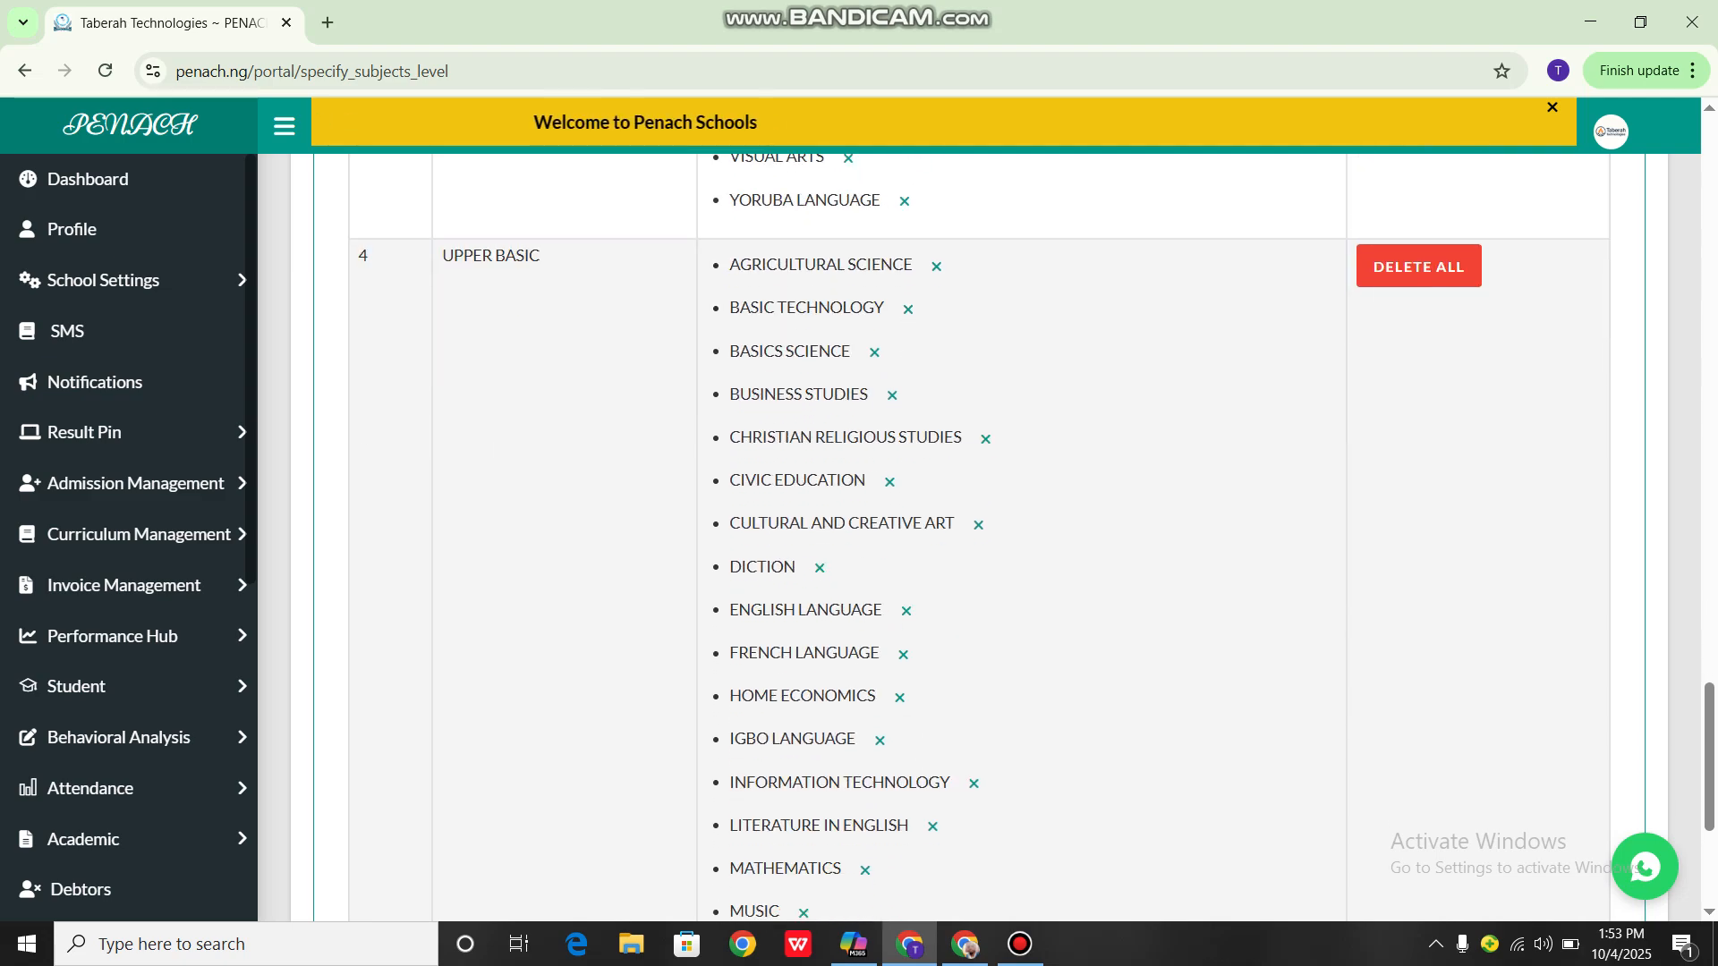
{"action": "scroll", "coordinate": [980, 537], "scroll_direction": "up", "scroll_amount": 1}
{"action": "scroll", "coordinate": [980, 536], "scroll_direction": "up", "scroll_amount": 15}
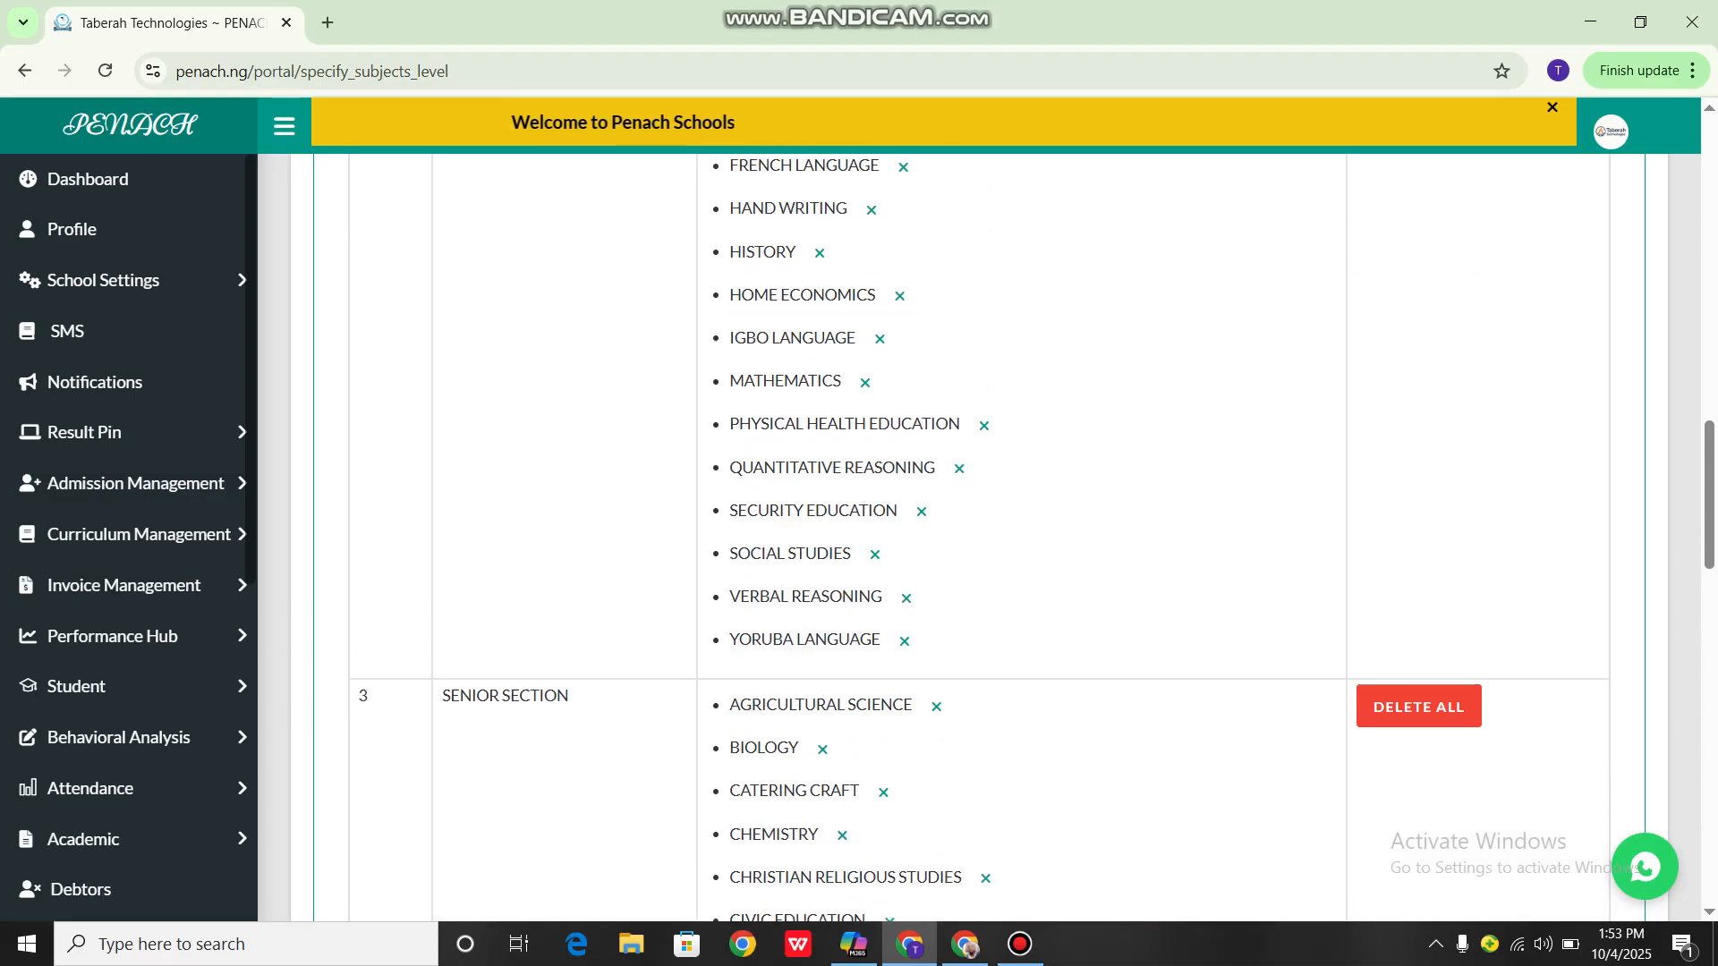
{"action": "scroll", "coordinate": [980, 537], "scroll_direction": "up", "scroll_amount": 10}
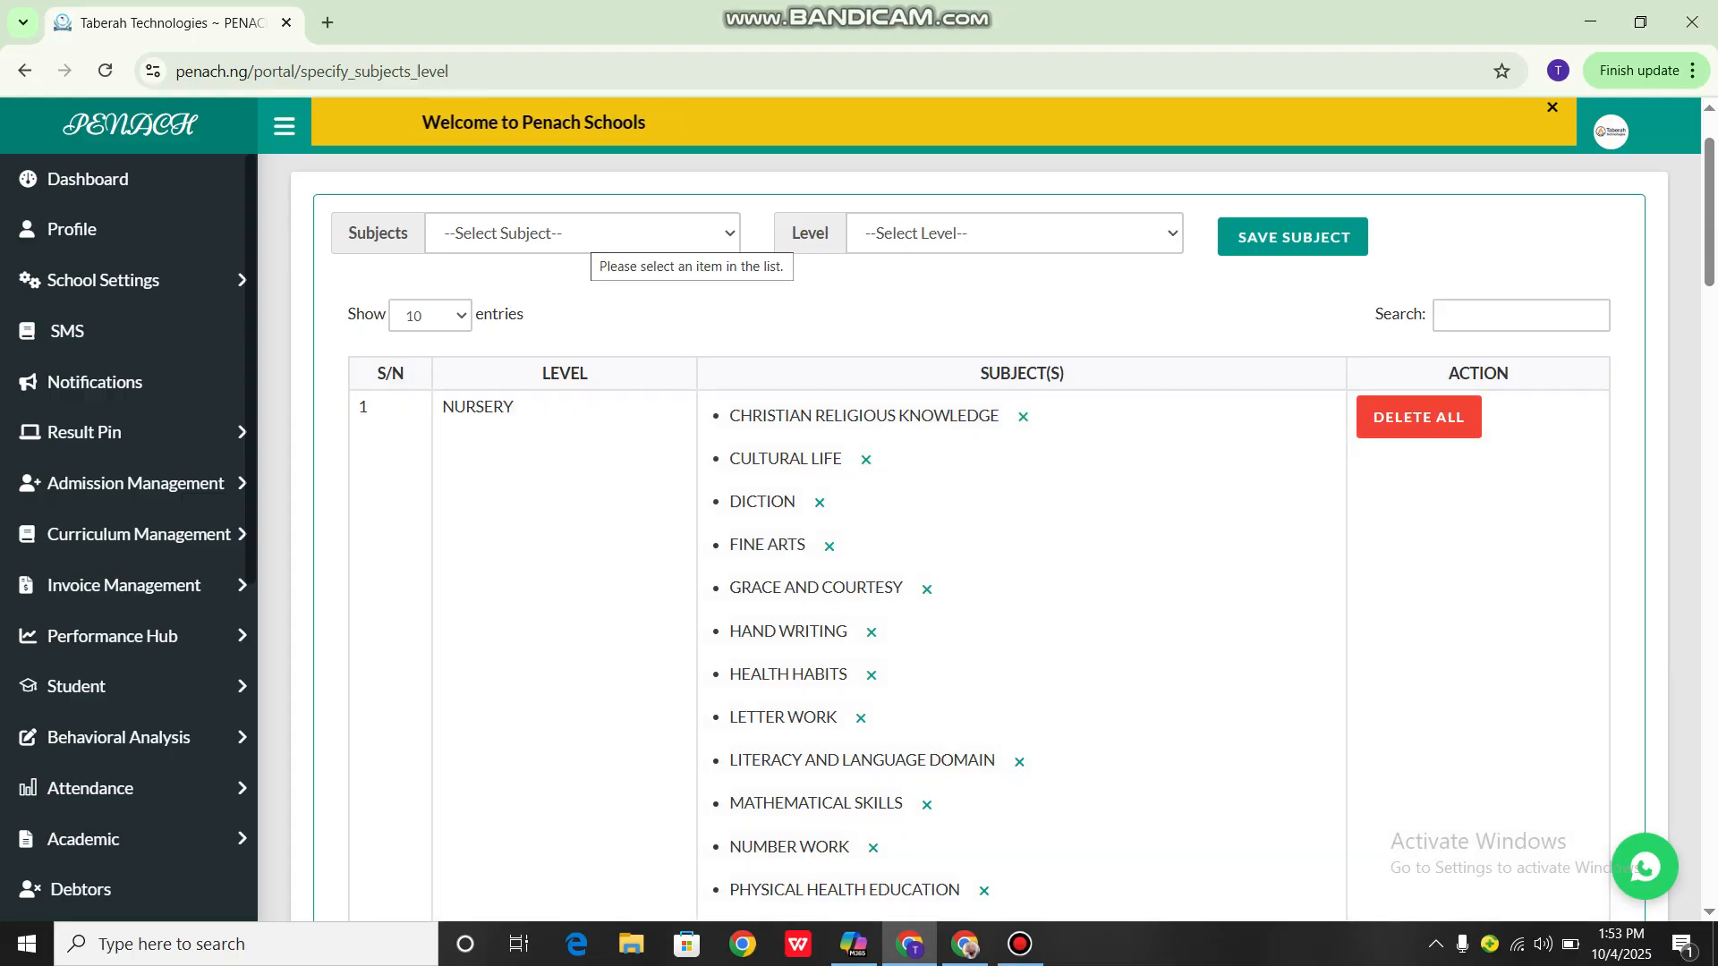
Assign the subject INTERMEDIATE SCIENCE to the SENIOR SECTION level and save it
{"action": "left_click", "coordinate": [592, 234]}
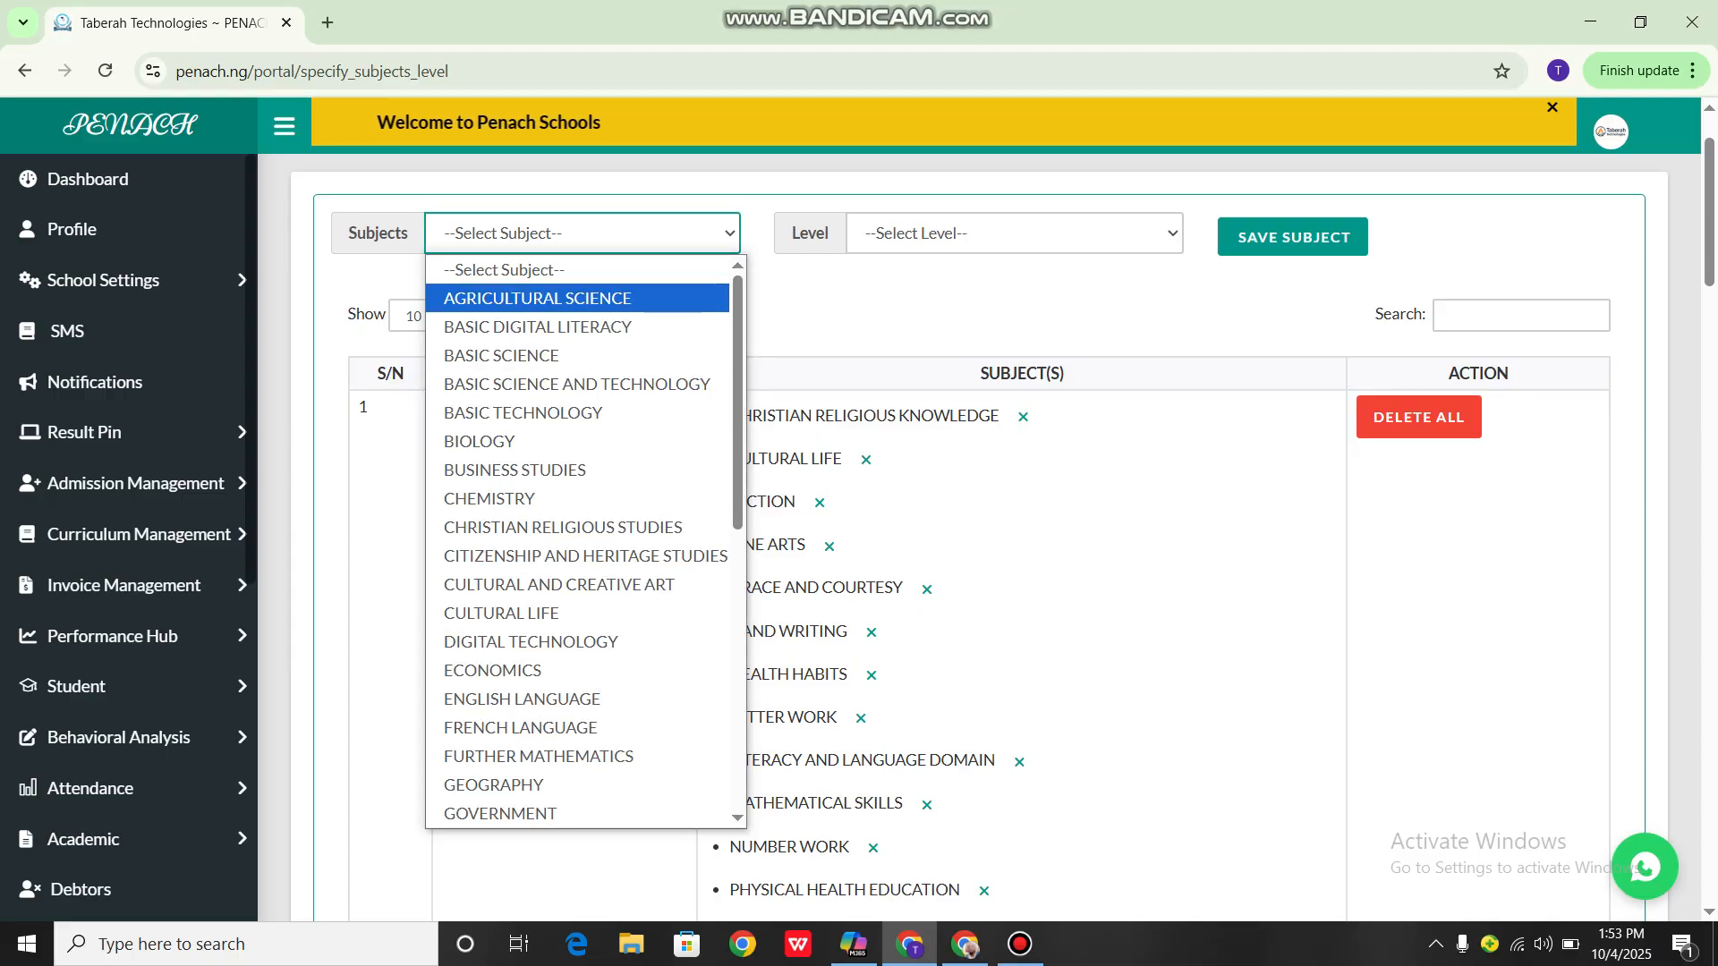
{"action": "scroll", "coordinate": [537, 593], "scroll_direction": "down", "scroll_amount": 7}
{"action": "scroll", "coordinate": [537, 658], "scroll_direction": "up", "scroll_amount": 7}
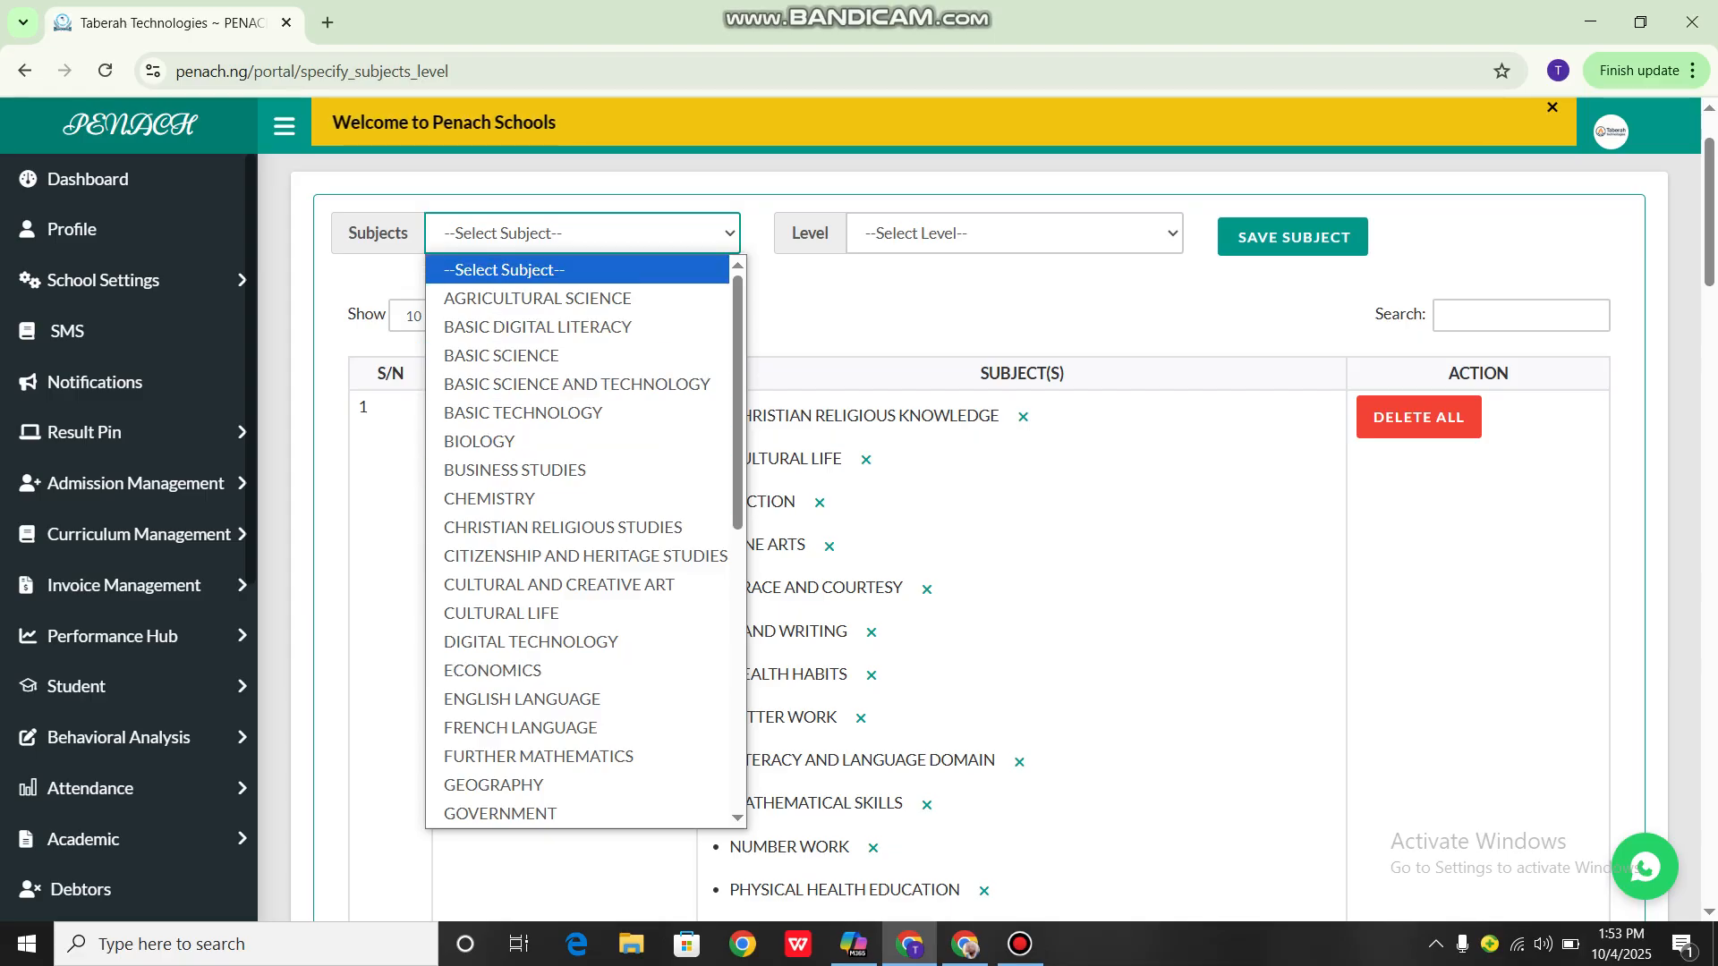
{"action": "scroll", "coordinate": [581, 541], "scroll_direction": "down", "scroll_amount": 3}
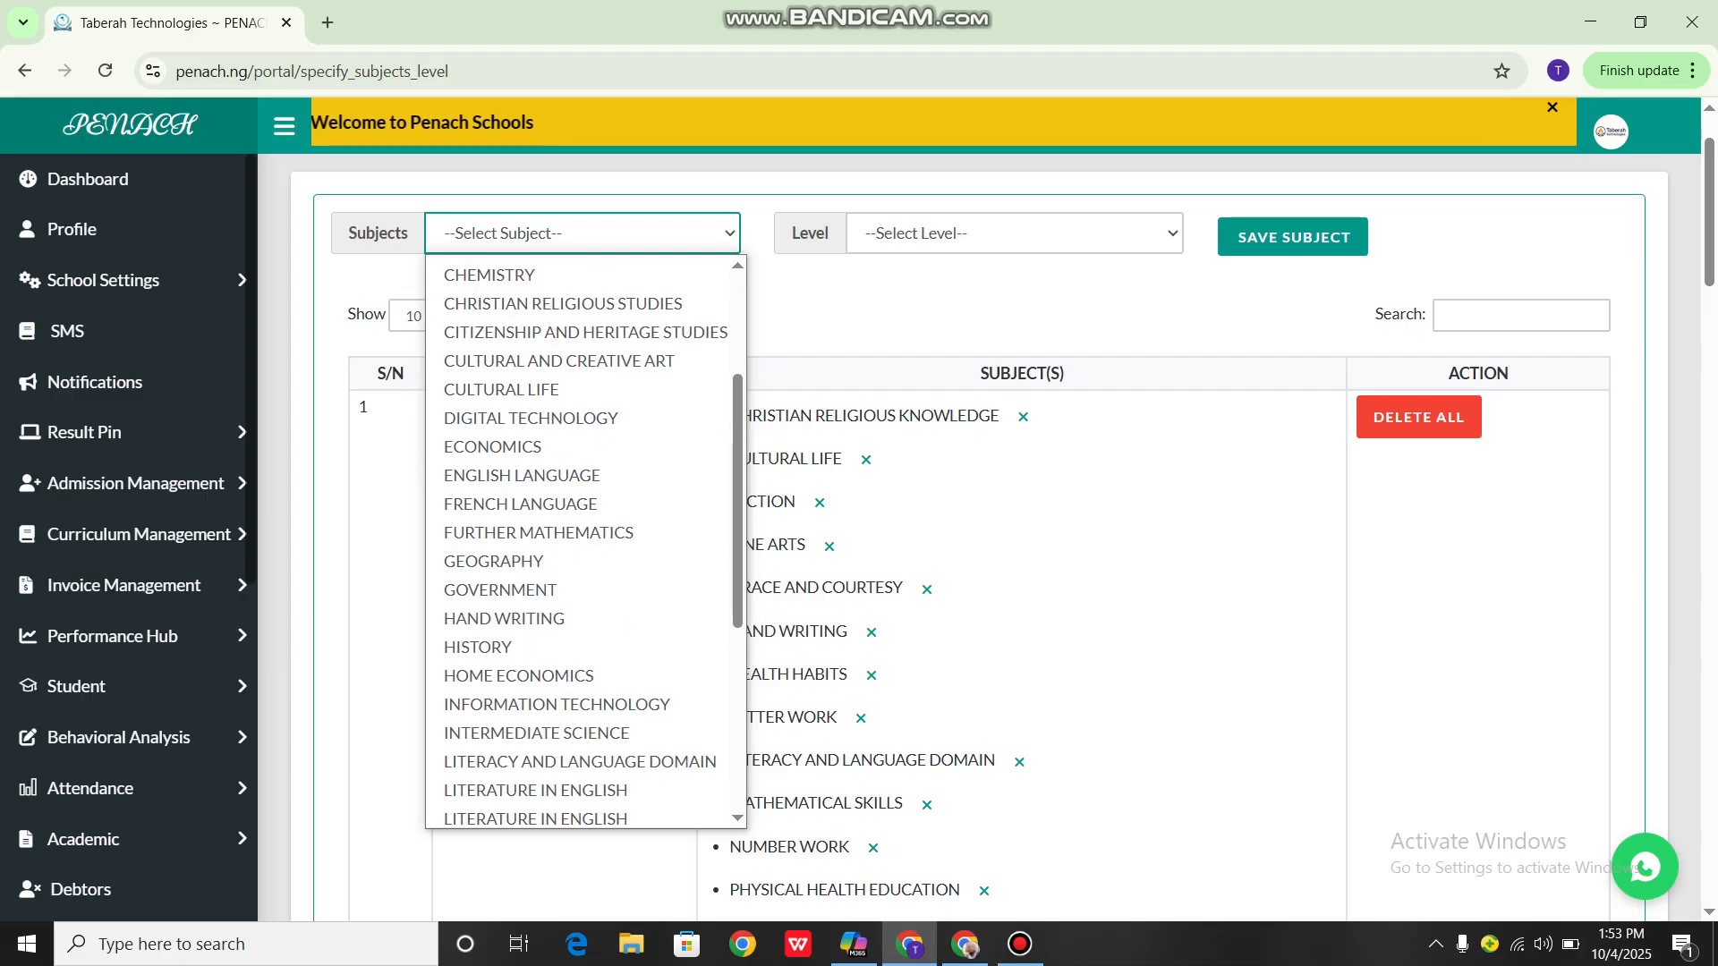
{"action": "scroll", "coordinate": [537, 327], "scroll_direction": "down", "scroll_amount": 5}
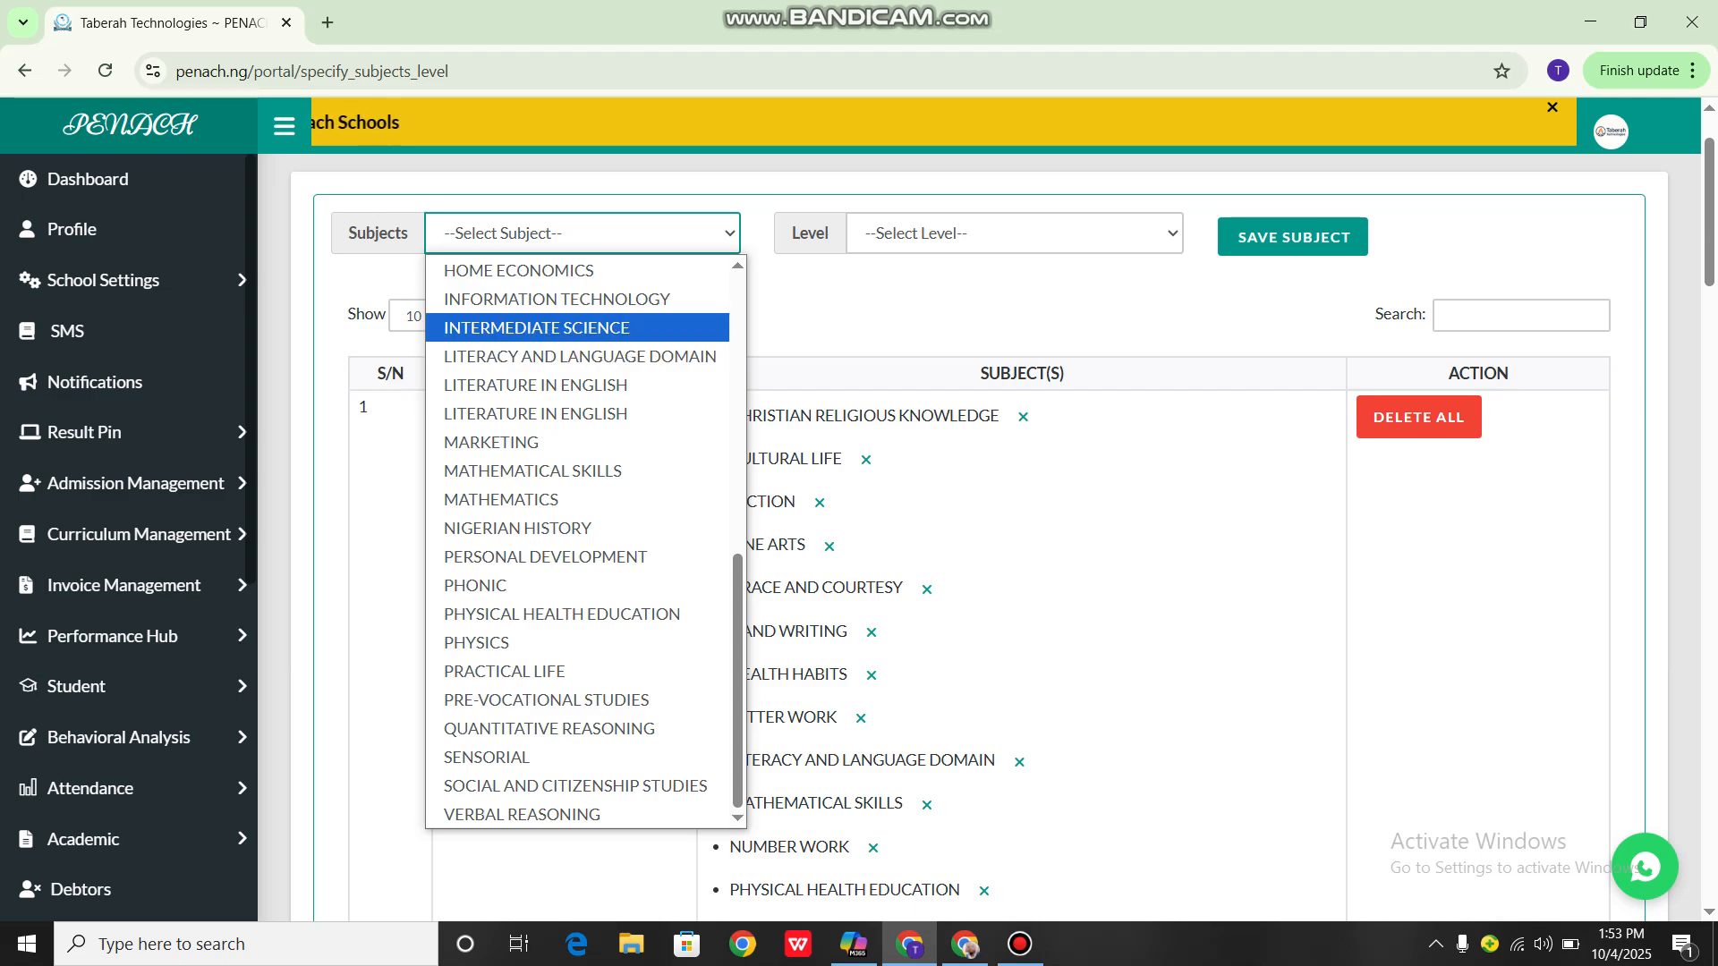
{"action": "left_click", "coordinate": [578, 328]}
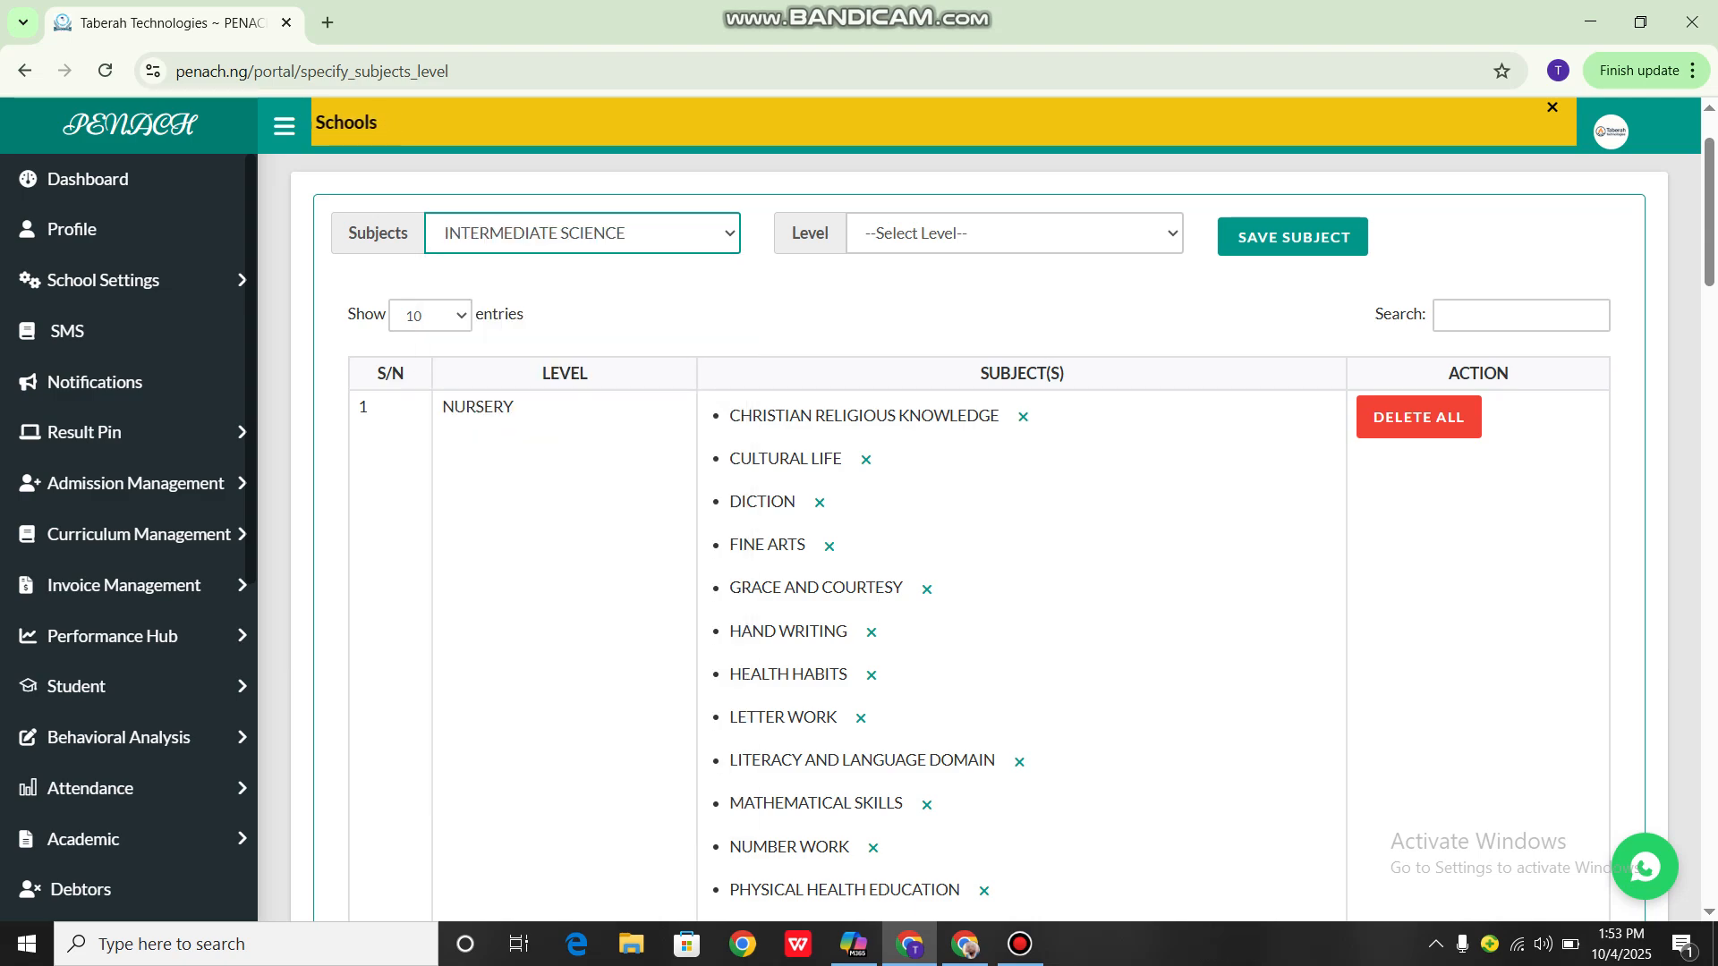
{"action": "left_click", "coordinate": [1011, 233]}
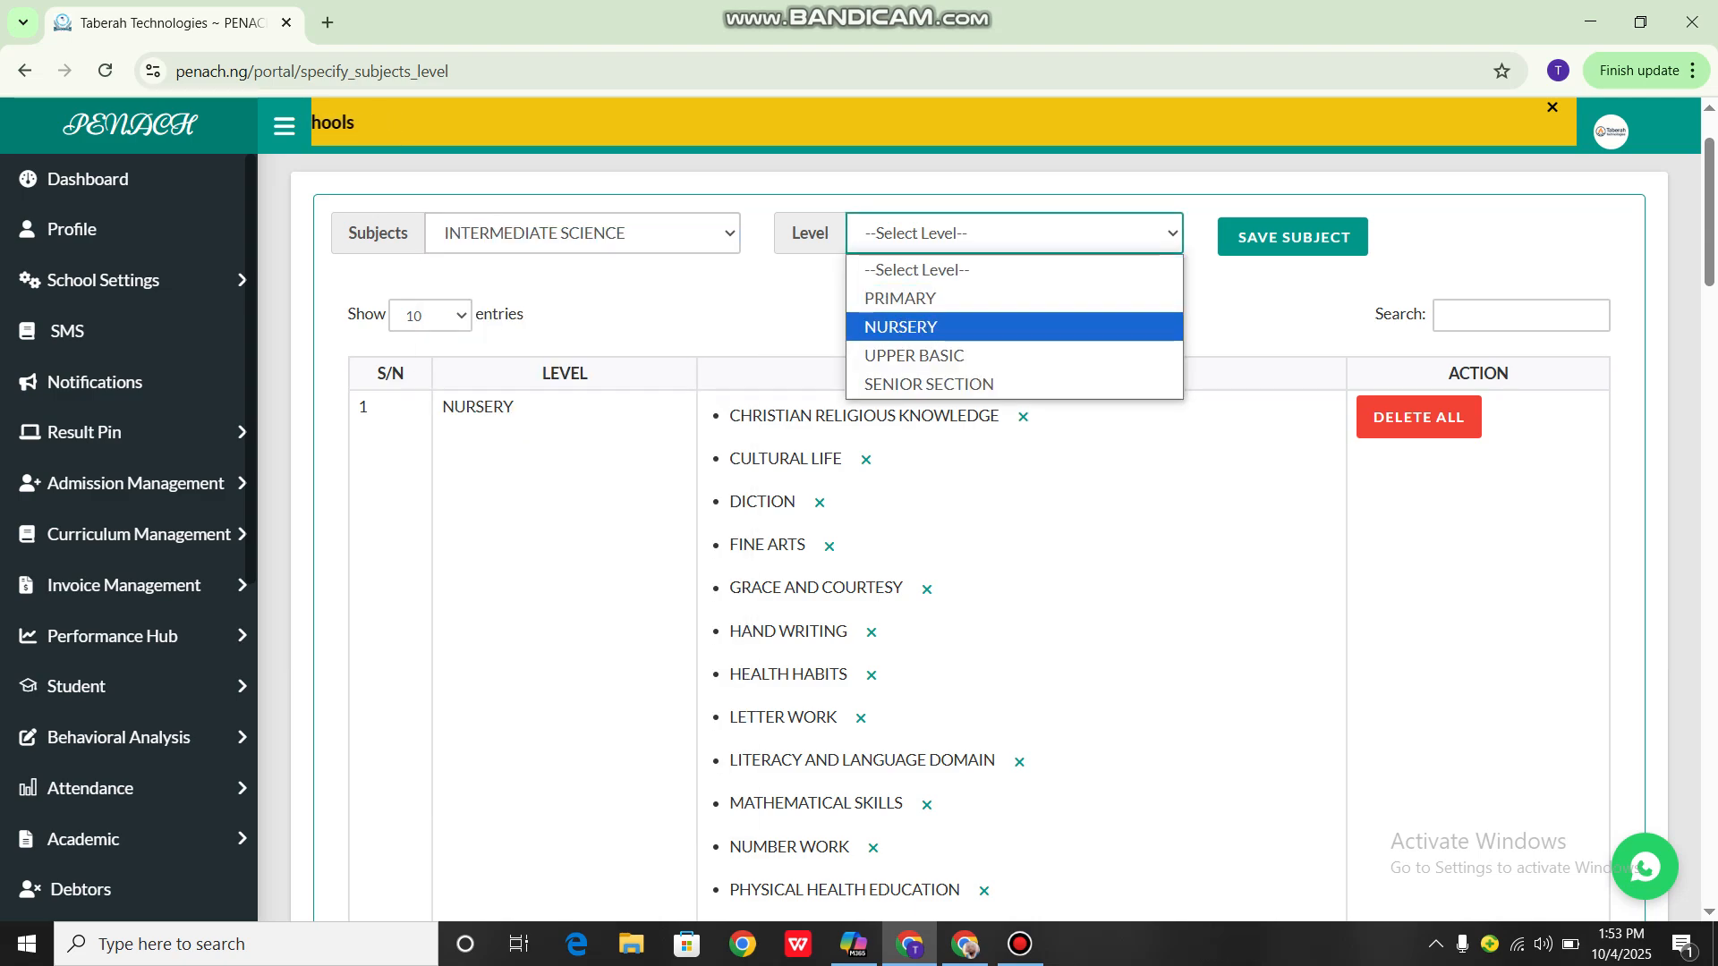
{"action": "left_click", "coordinate": [928, 384]}
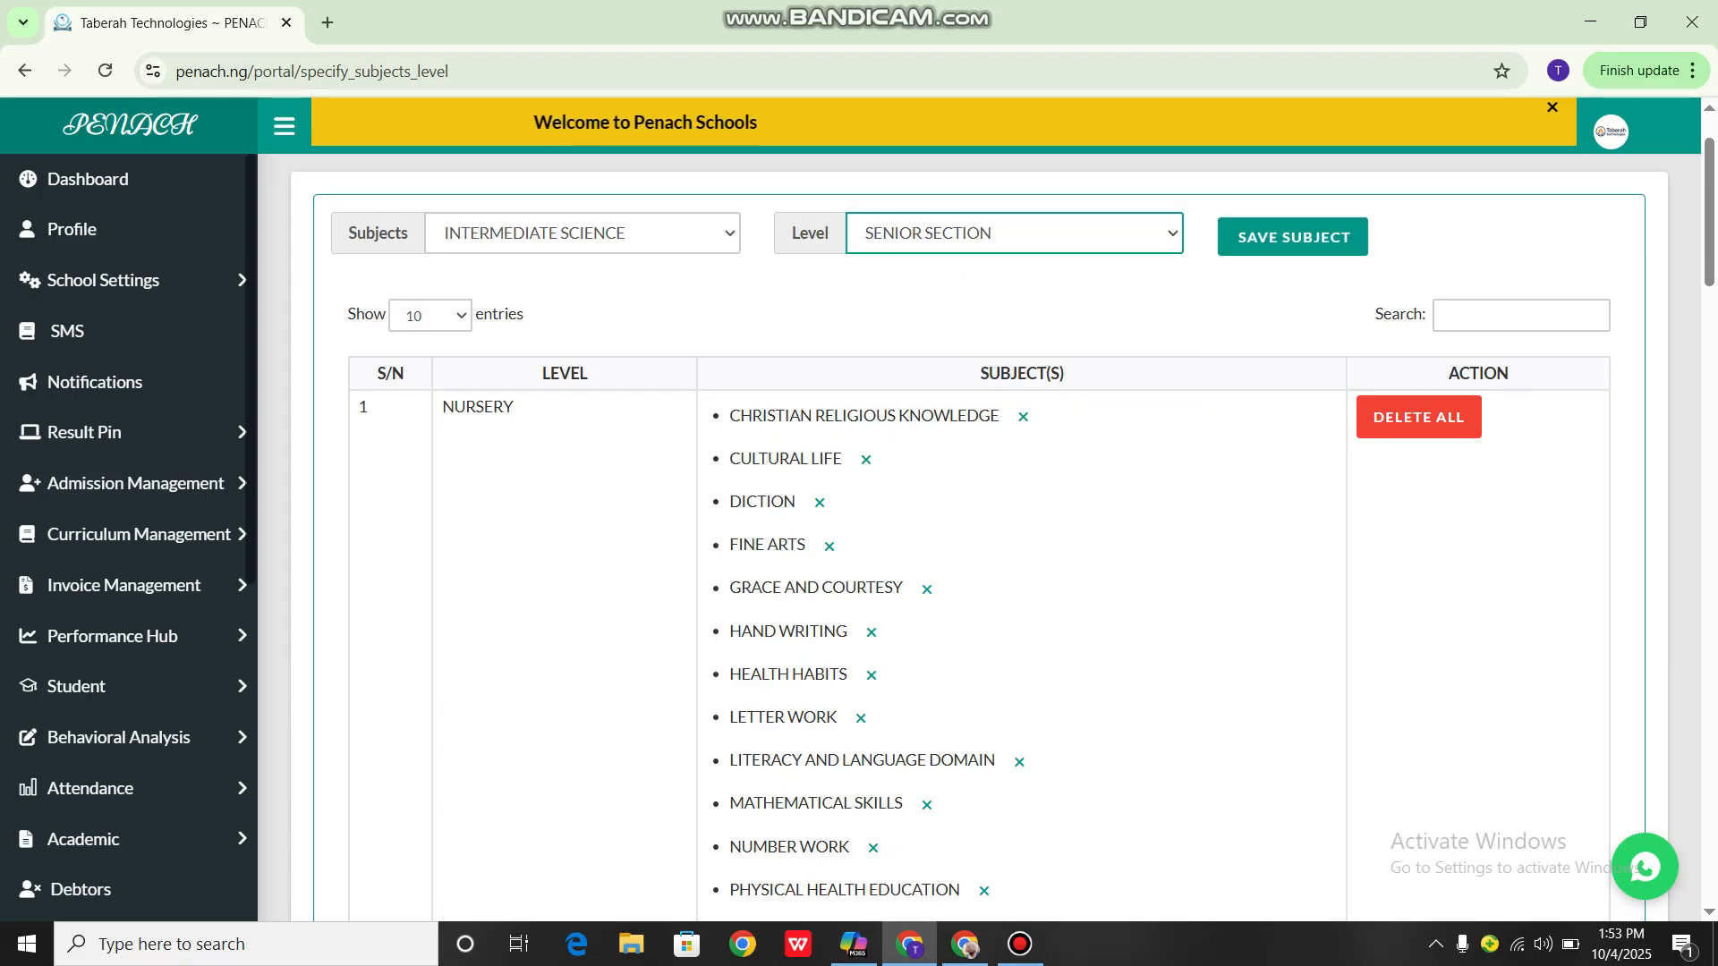
{"action": "left_click", "coordinate": [1293, 237]}
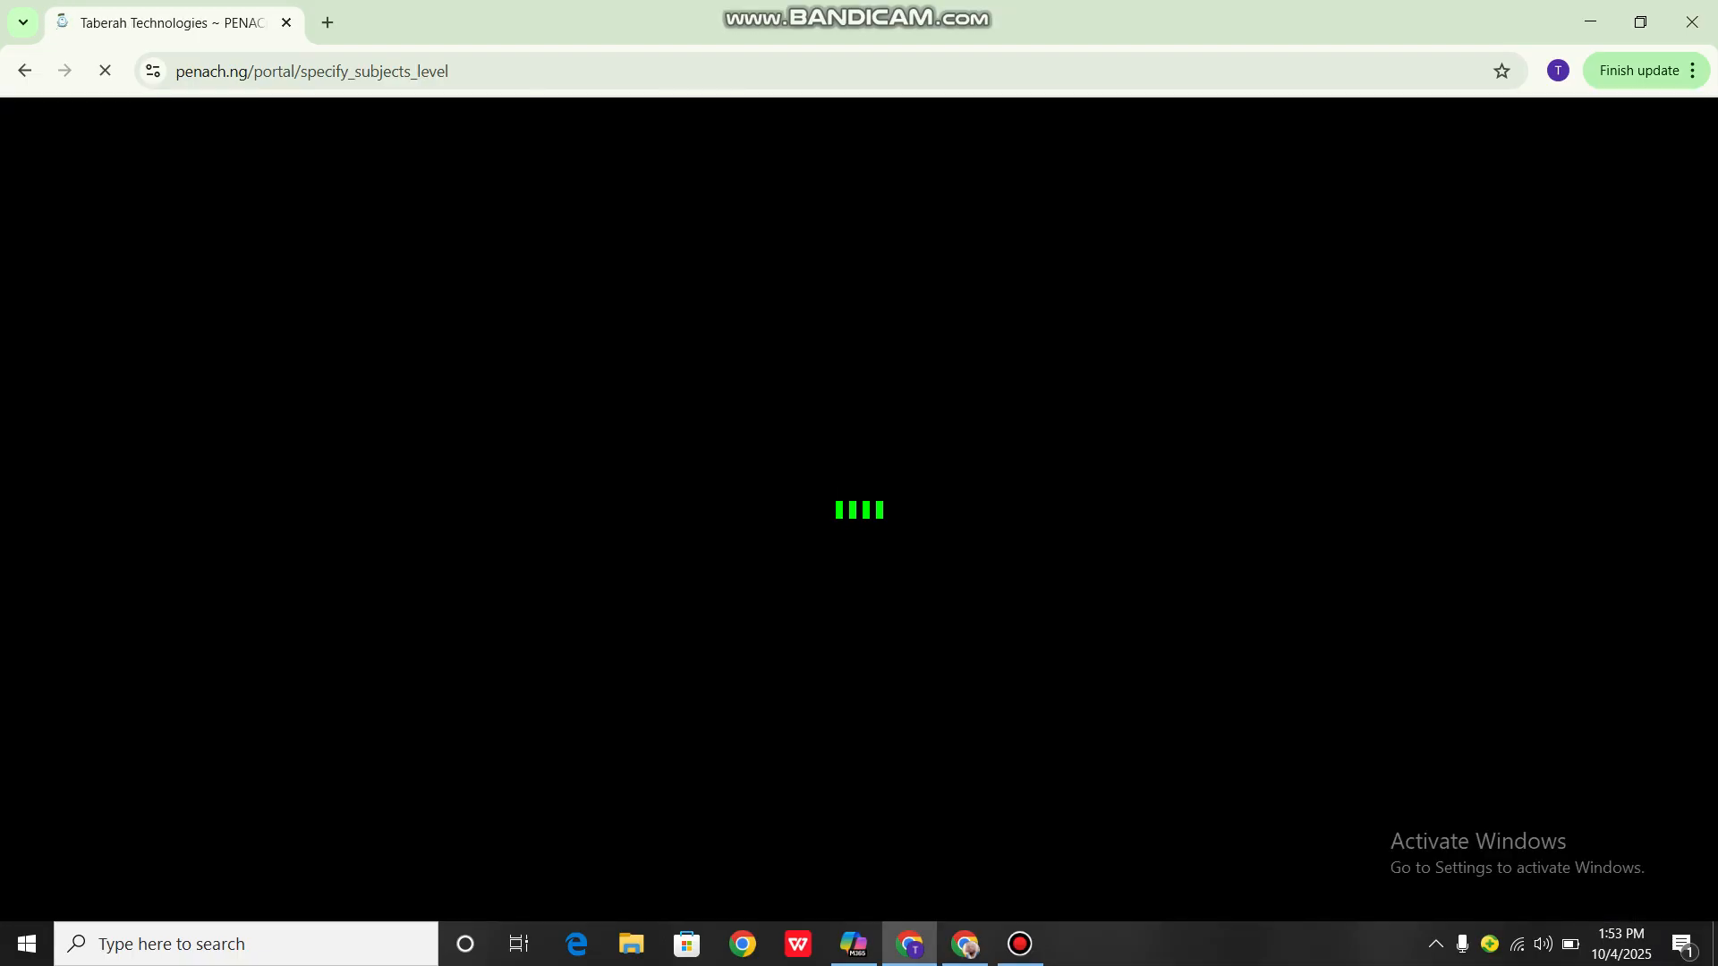
Remove INTERMEDIATE SCIENCE from the subjects assigned to the SENIOR SECTION level, confirm the deletion, and check that level's updated list
{"action": "scroll", "coordinate": [984, 536], "scroll_direction": "down", "scroll_amount": 20}
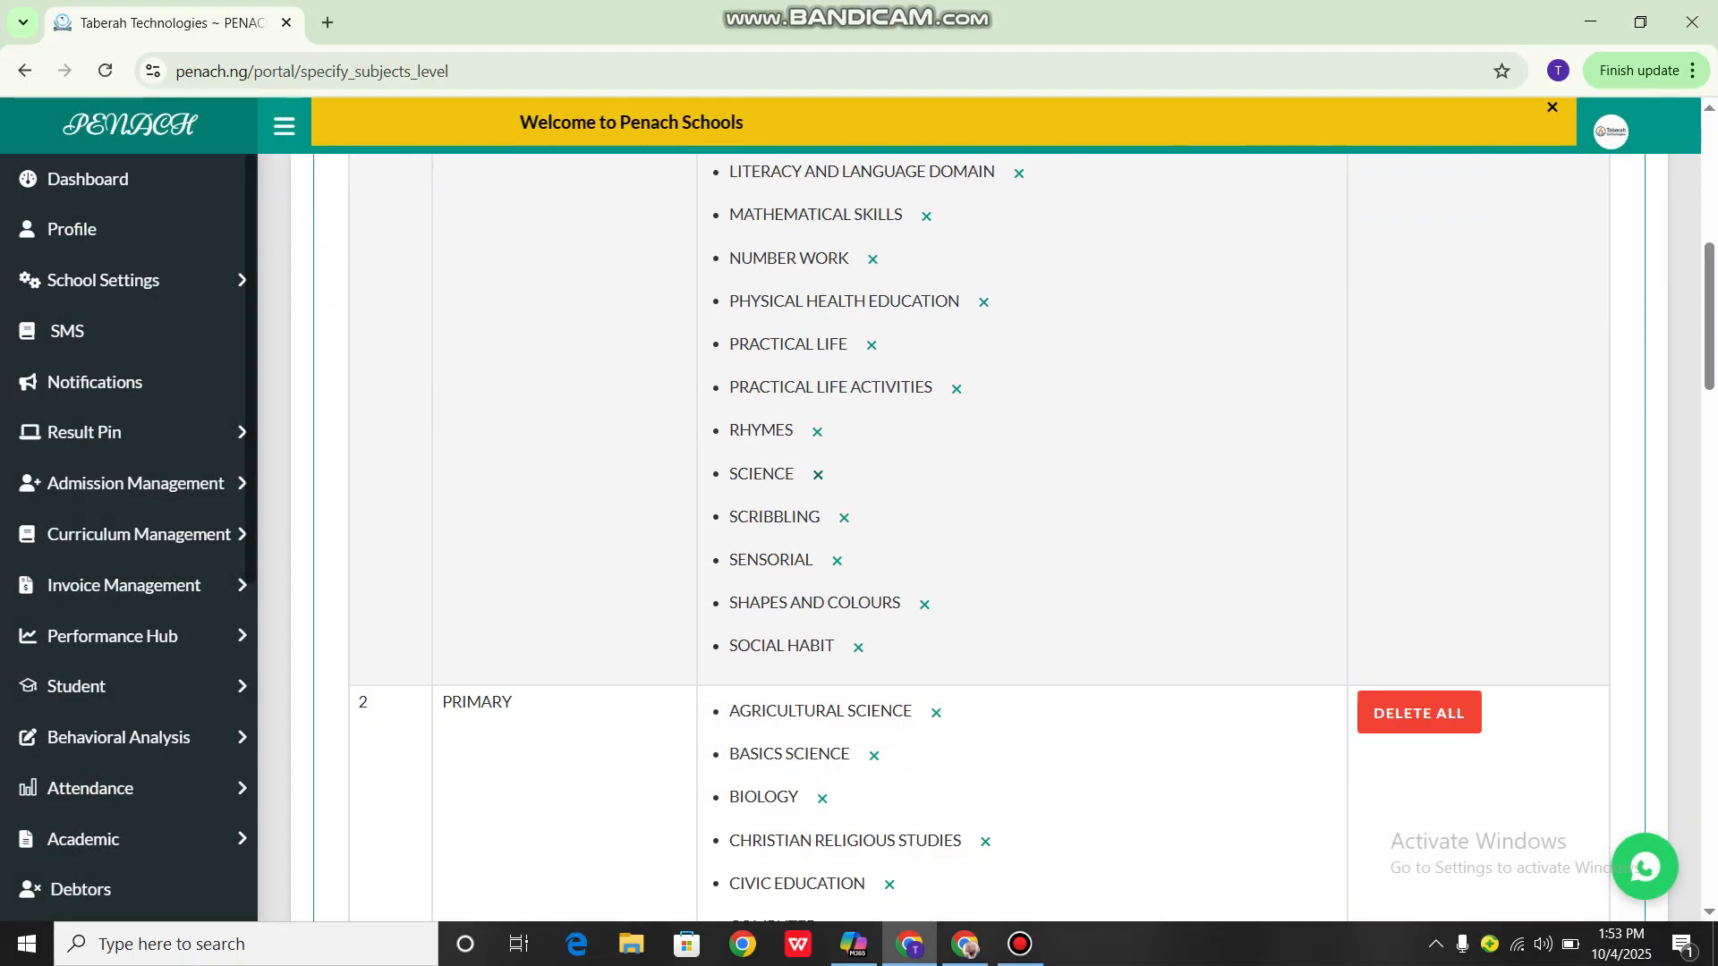
{"action": "scroll", "coordinate": [984, 537], "scroll_direction": "down", "scroll_amount": 6}
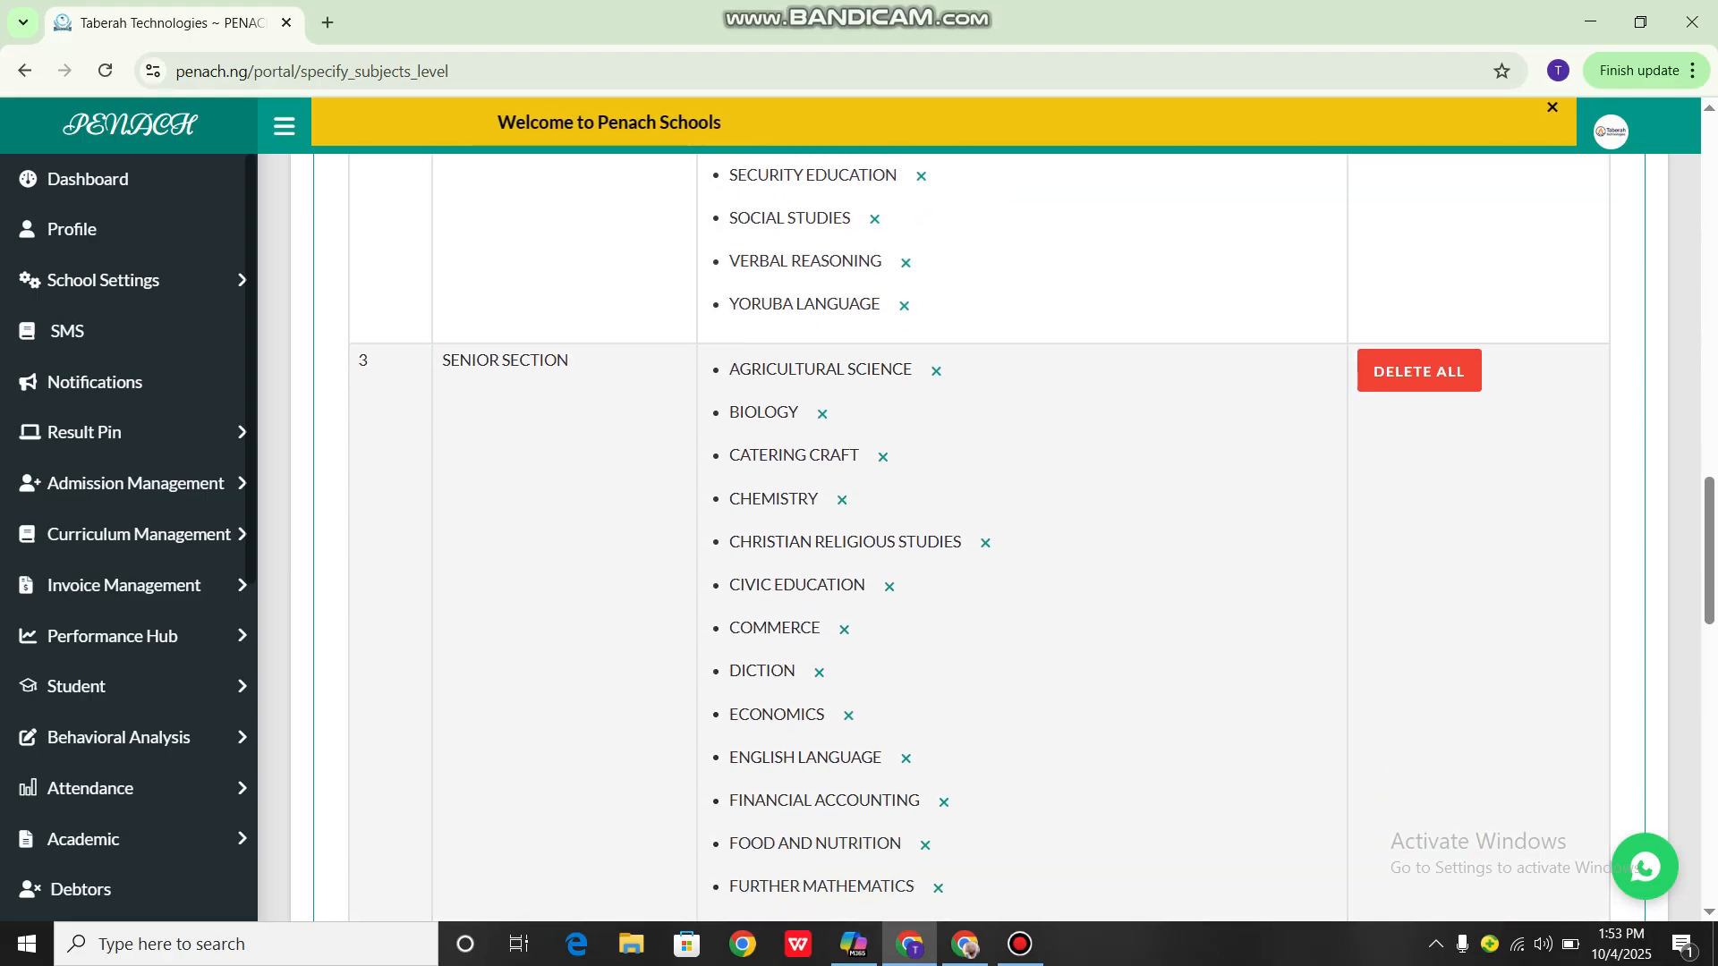
{"action": "scroll", "coordinate": [985, 537], "scroll_direction": "down", "scroll_amount": 1}
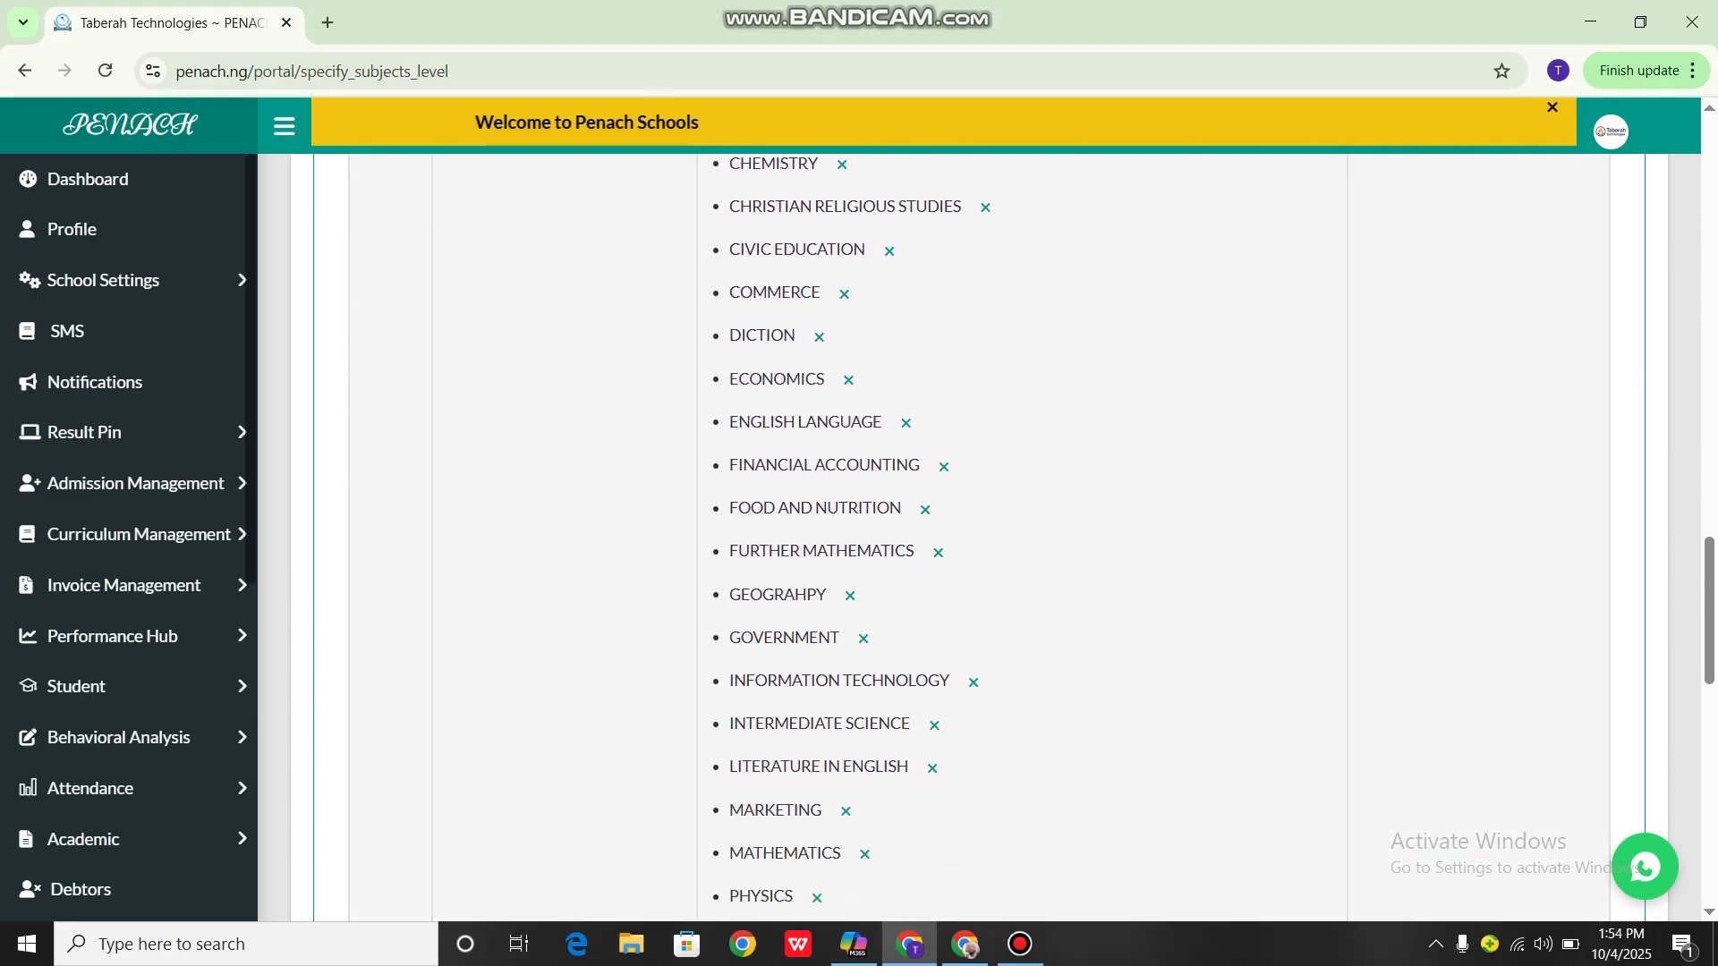
{"action": "scroll", "coordinate": [984, 536], "scroll_direction": "down", "scroll_amount": 2}
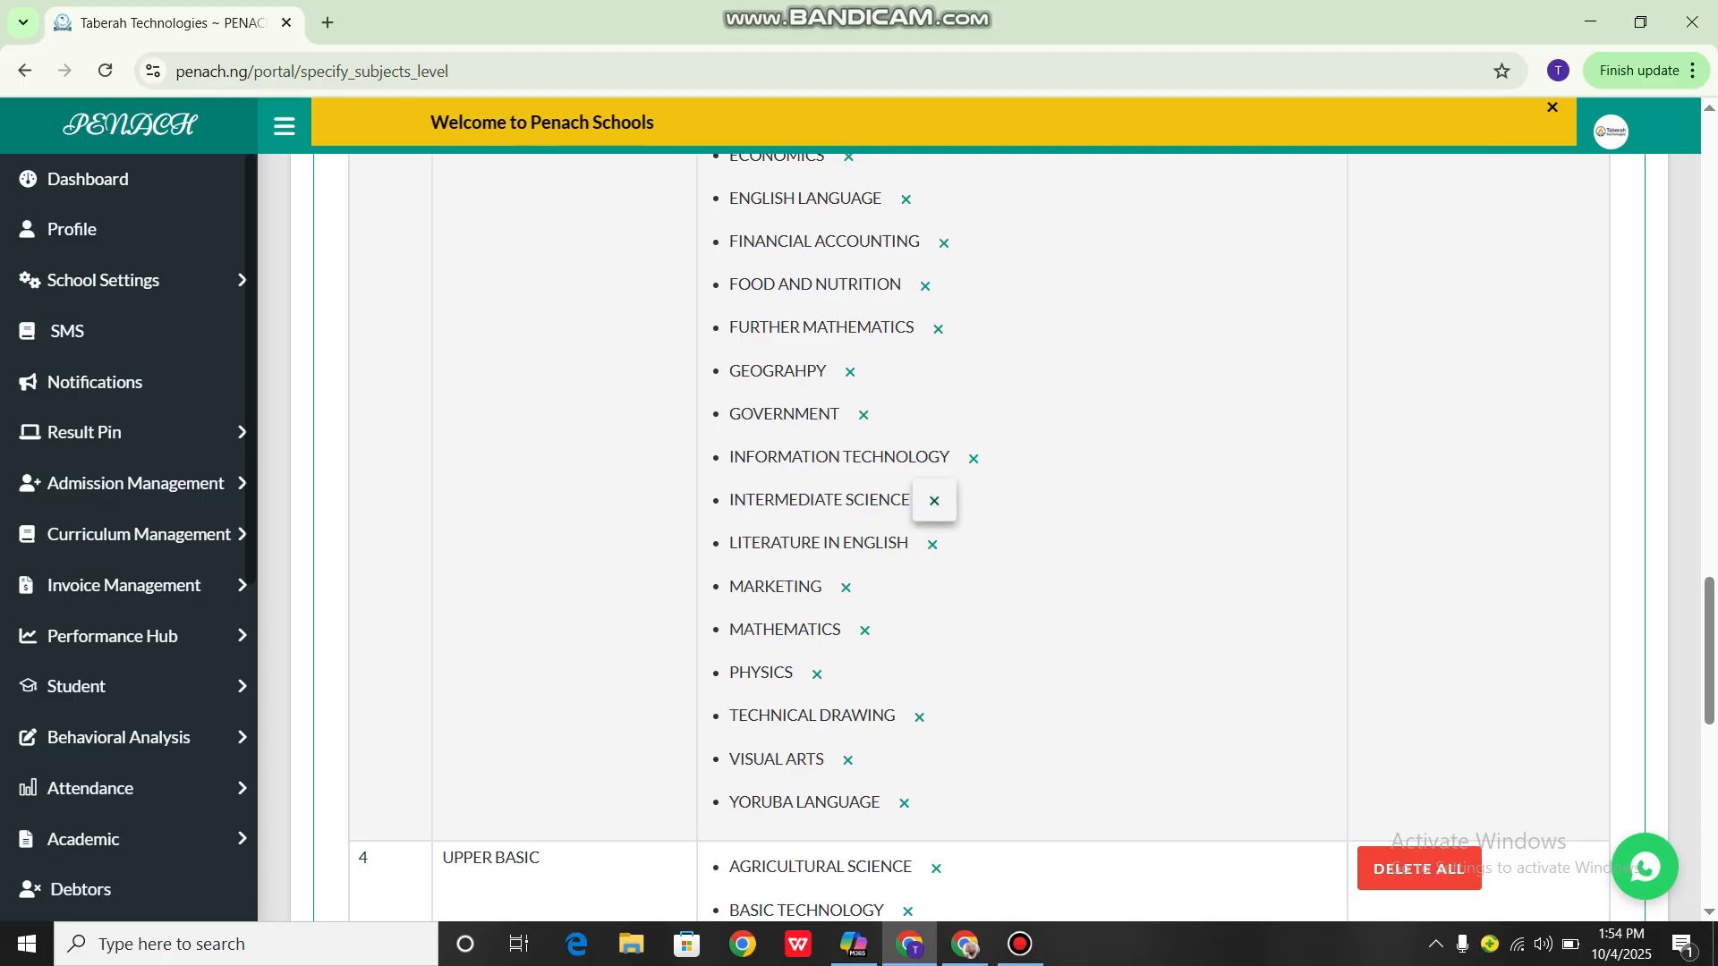
{"action": "left_click", "coordinate": [934, 502]}
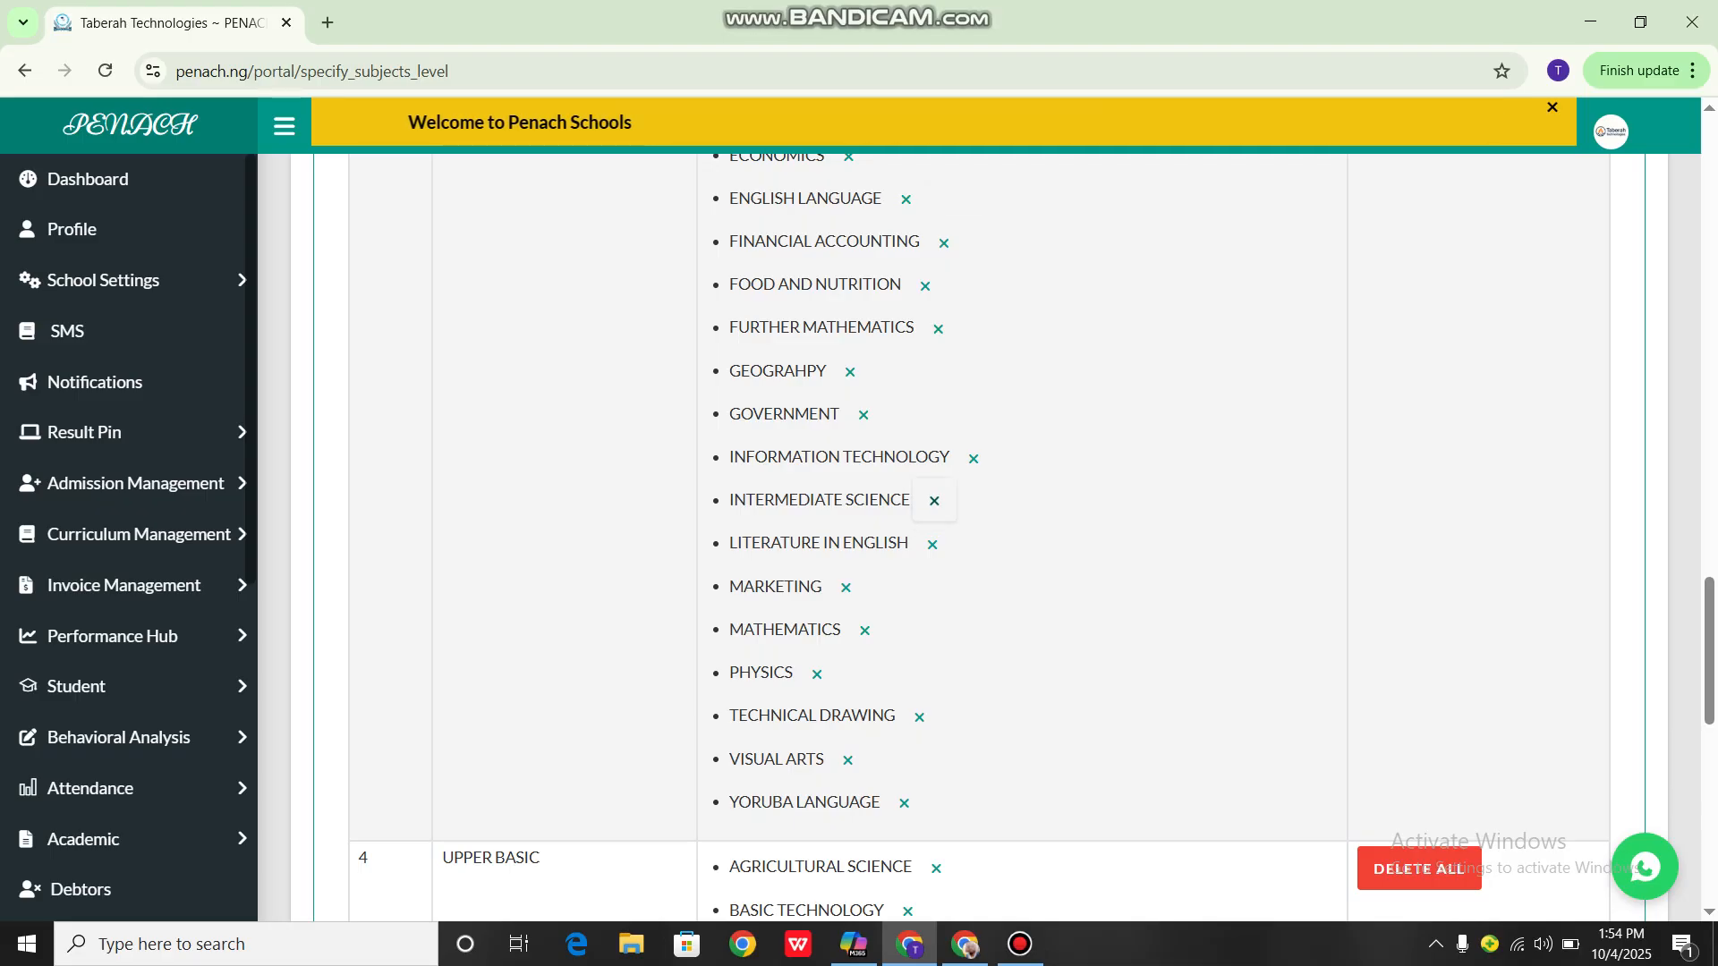
{"action": "key", "text": "Return"}
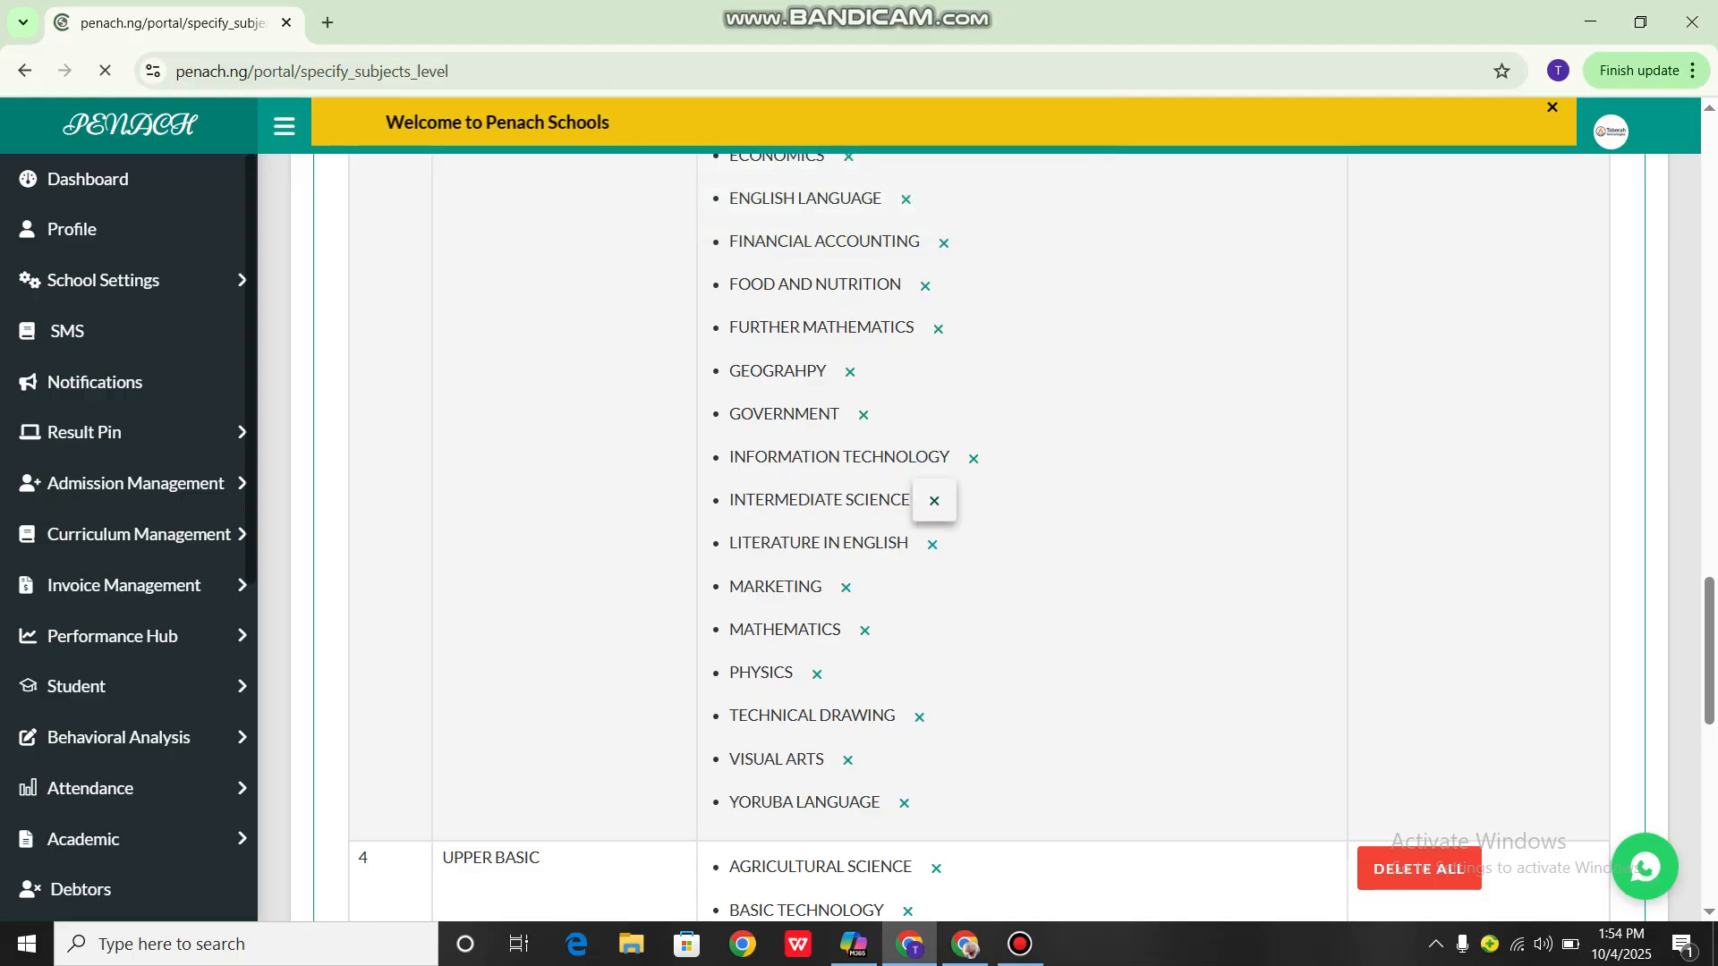
{"action": "key", "text": "Return"}
{"action": "scroll", "coordinate": [863, 682], "scroll_direction": "down", "scroll_amount": 13}
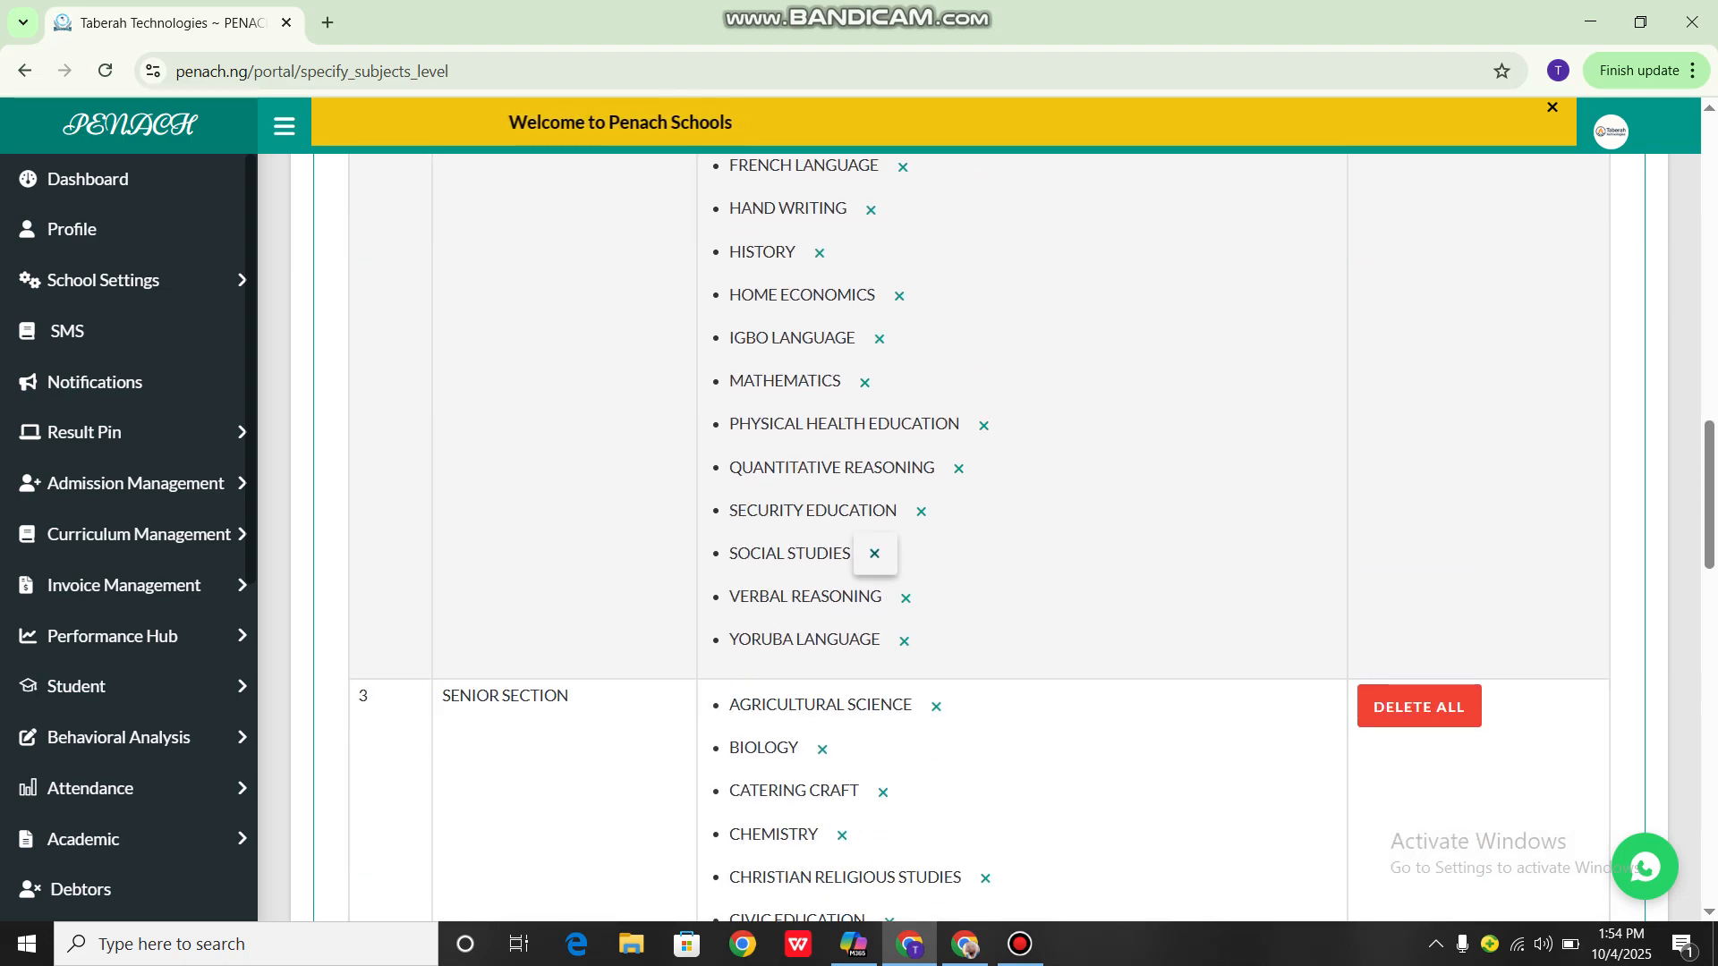
{"action": "scroll", "coordinate": [863, 681], "scroll_direction": "up", "scroll_amount": 5}
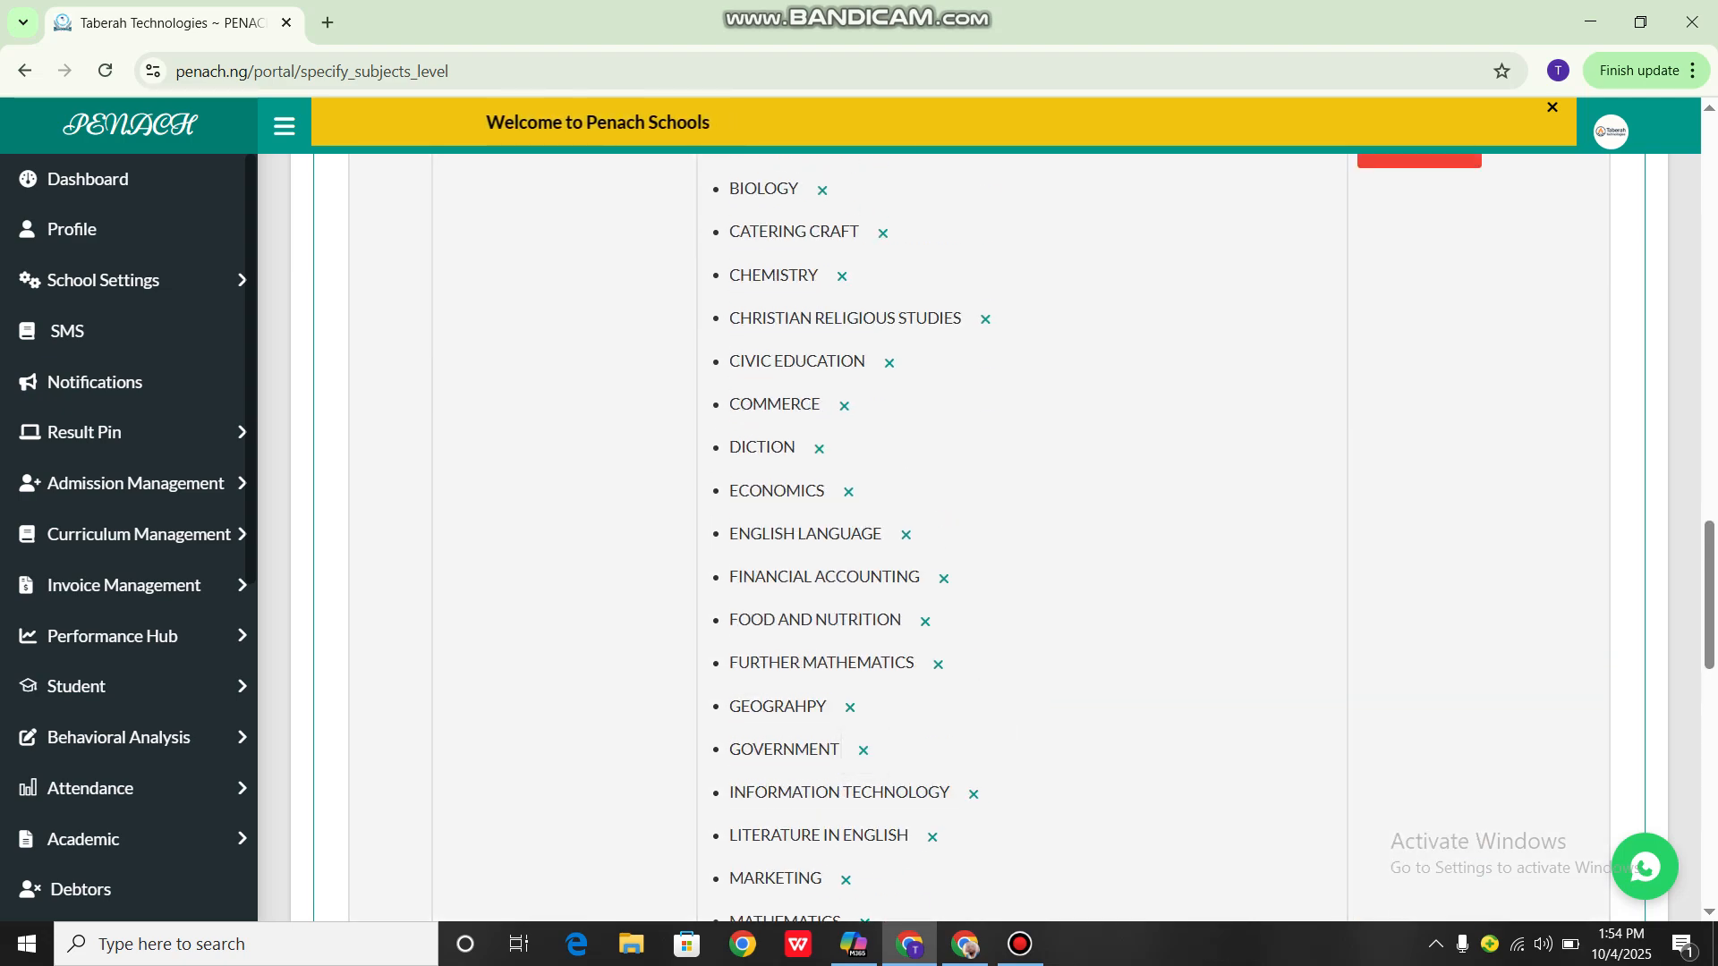
{"action": "left_click", "coordinate": [1020, 944]}
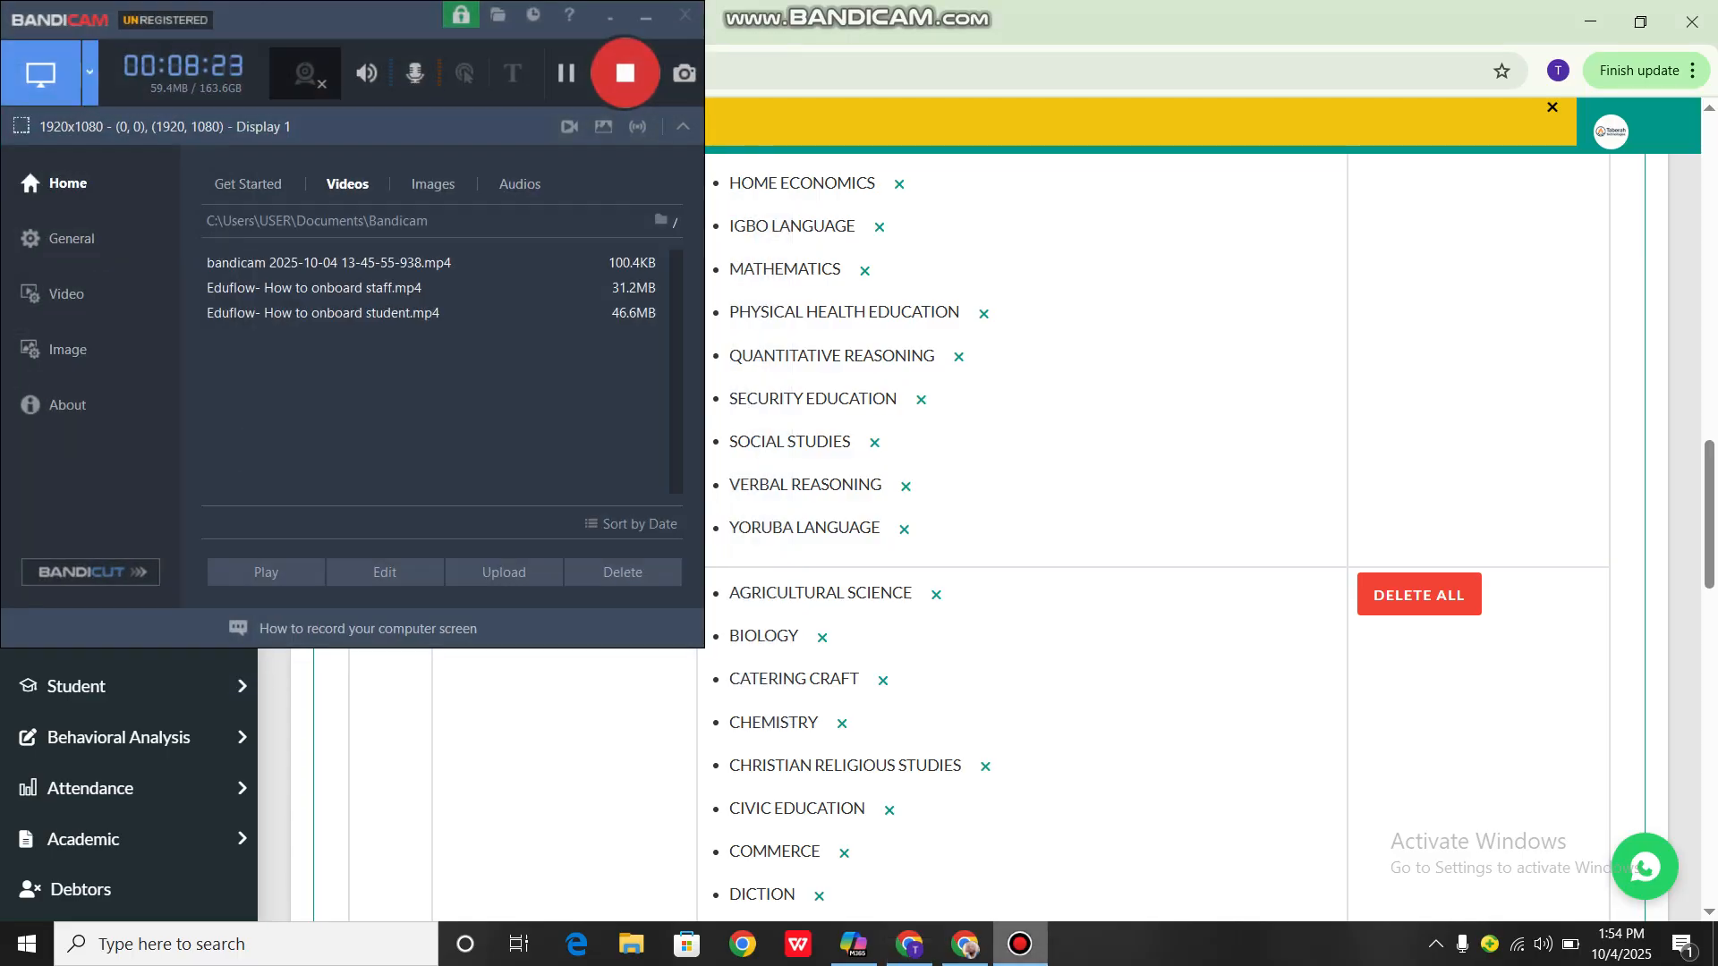
{"action": "left_click", "coordinate": [1020, 944]}
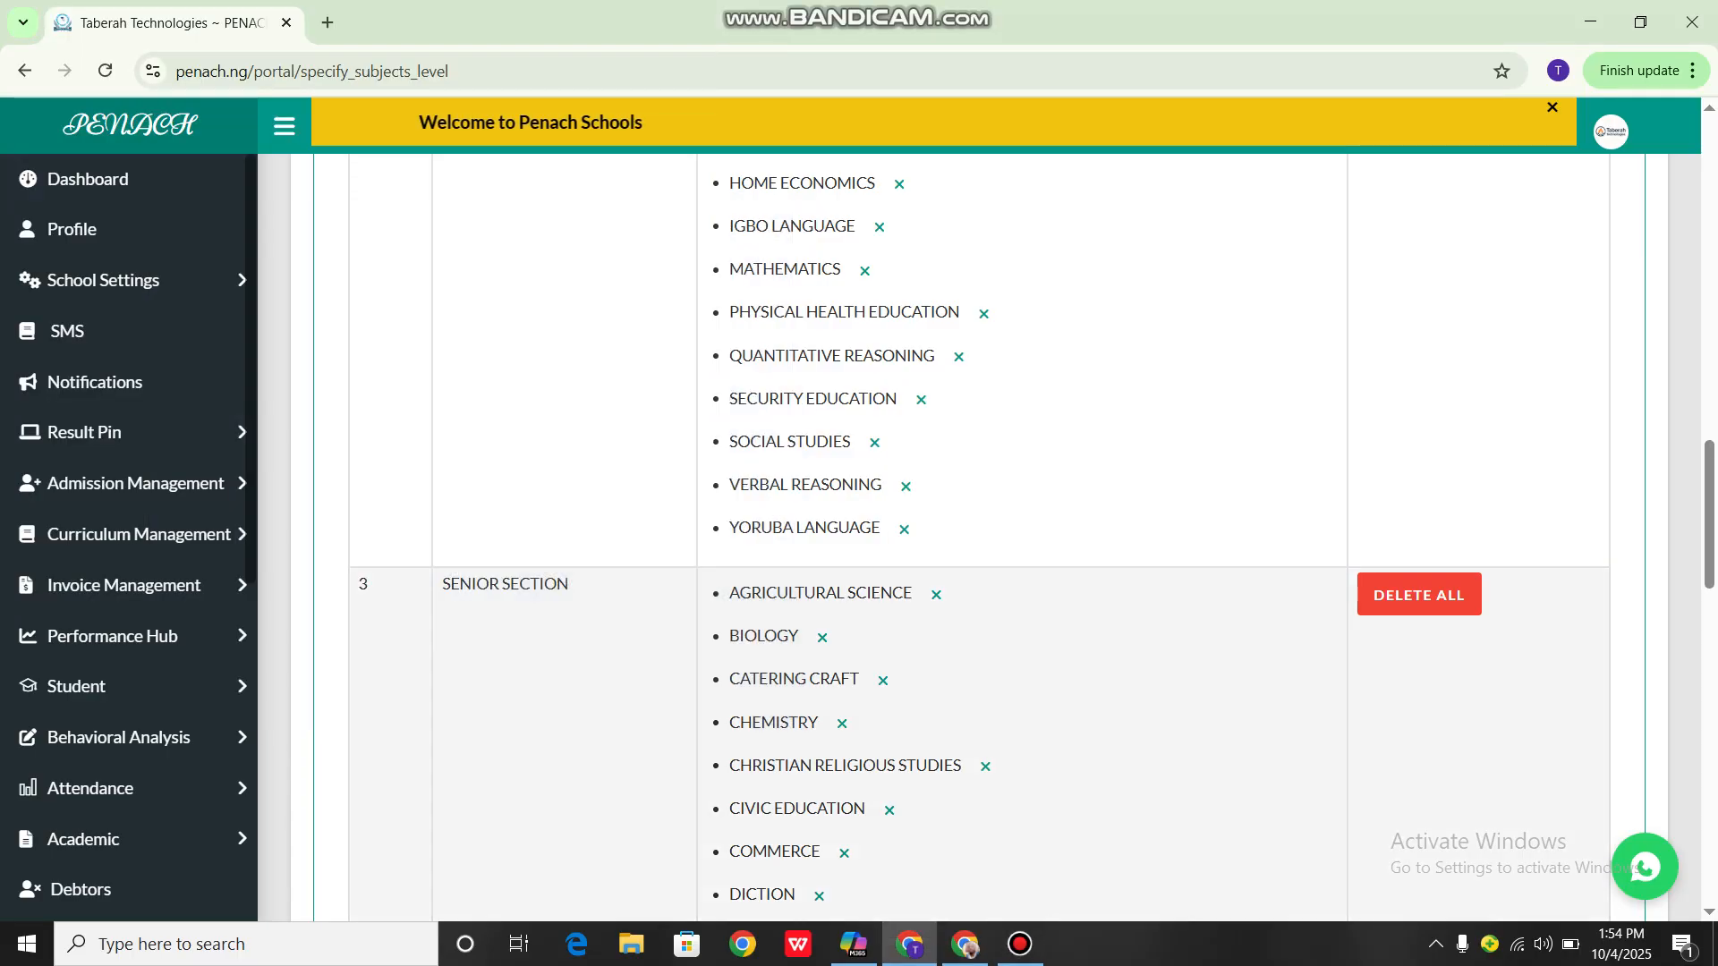
Open the Academic section's No of Subject Specification page
{"action": "scroll", "coordinate": [134, 636], "scroll_direction": "down", "scroll_amount": 2}
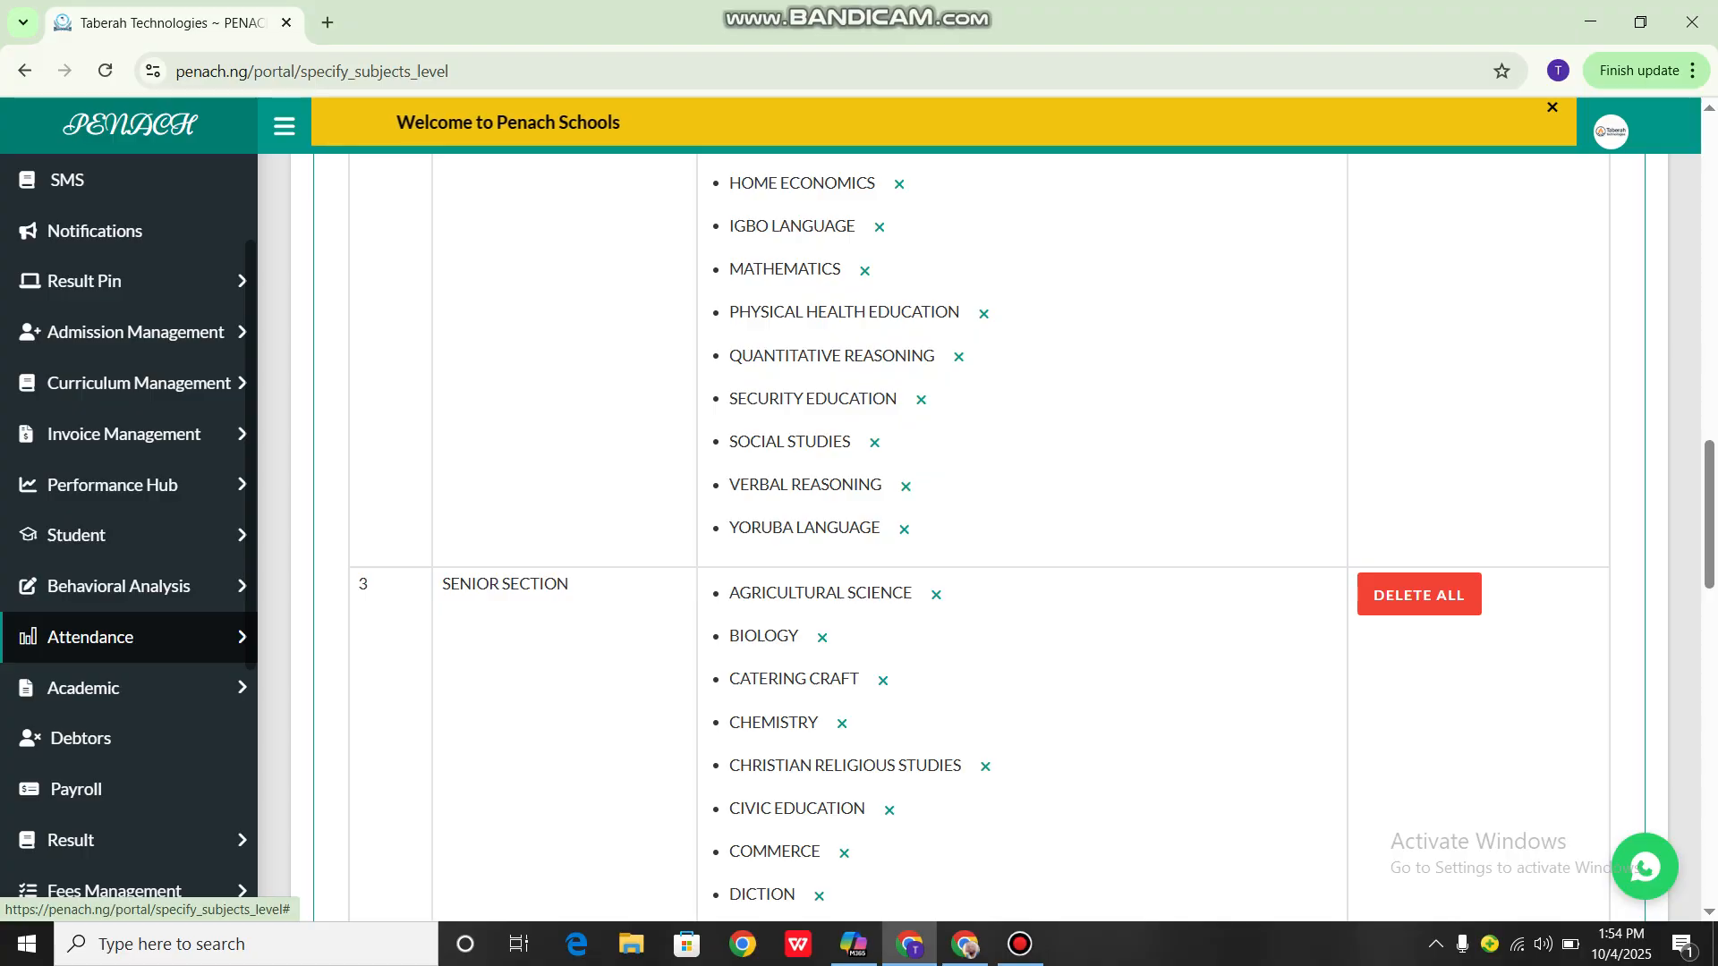
{"action": "scroll", "coordinate": [135, 636], "scroll_direction": "down", "scroll_amount": 5}
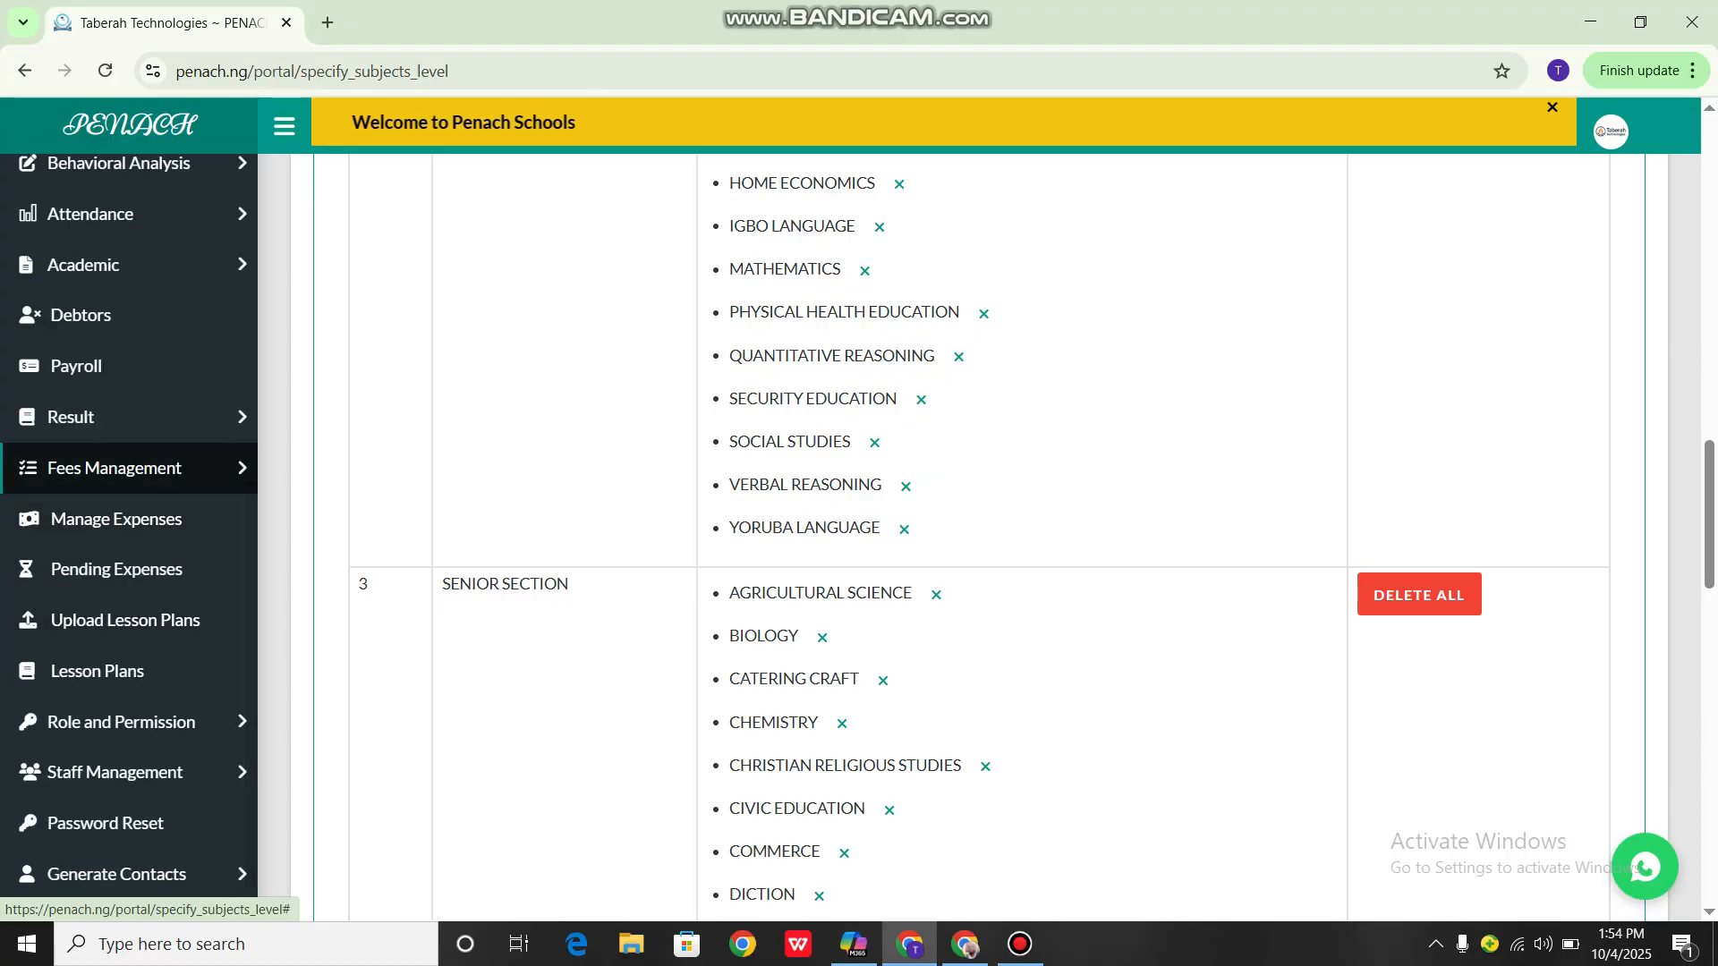
{"action": "scroll", "coordinate": [134, 519], "scroll_direction": "up", "scroll_amount": 4}
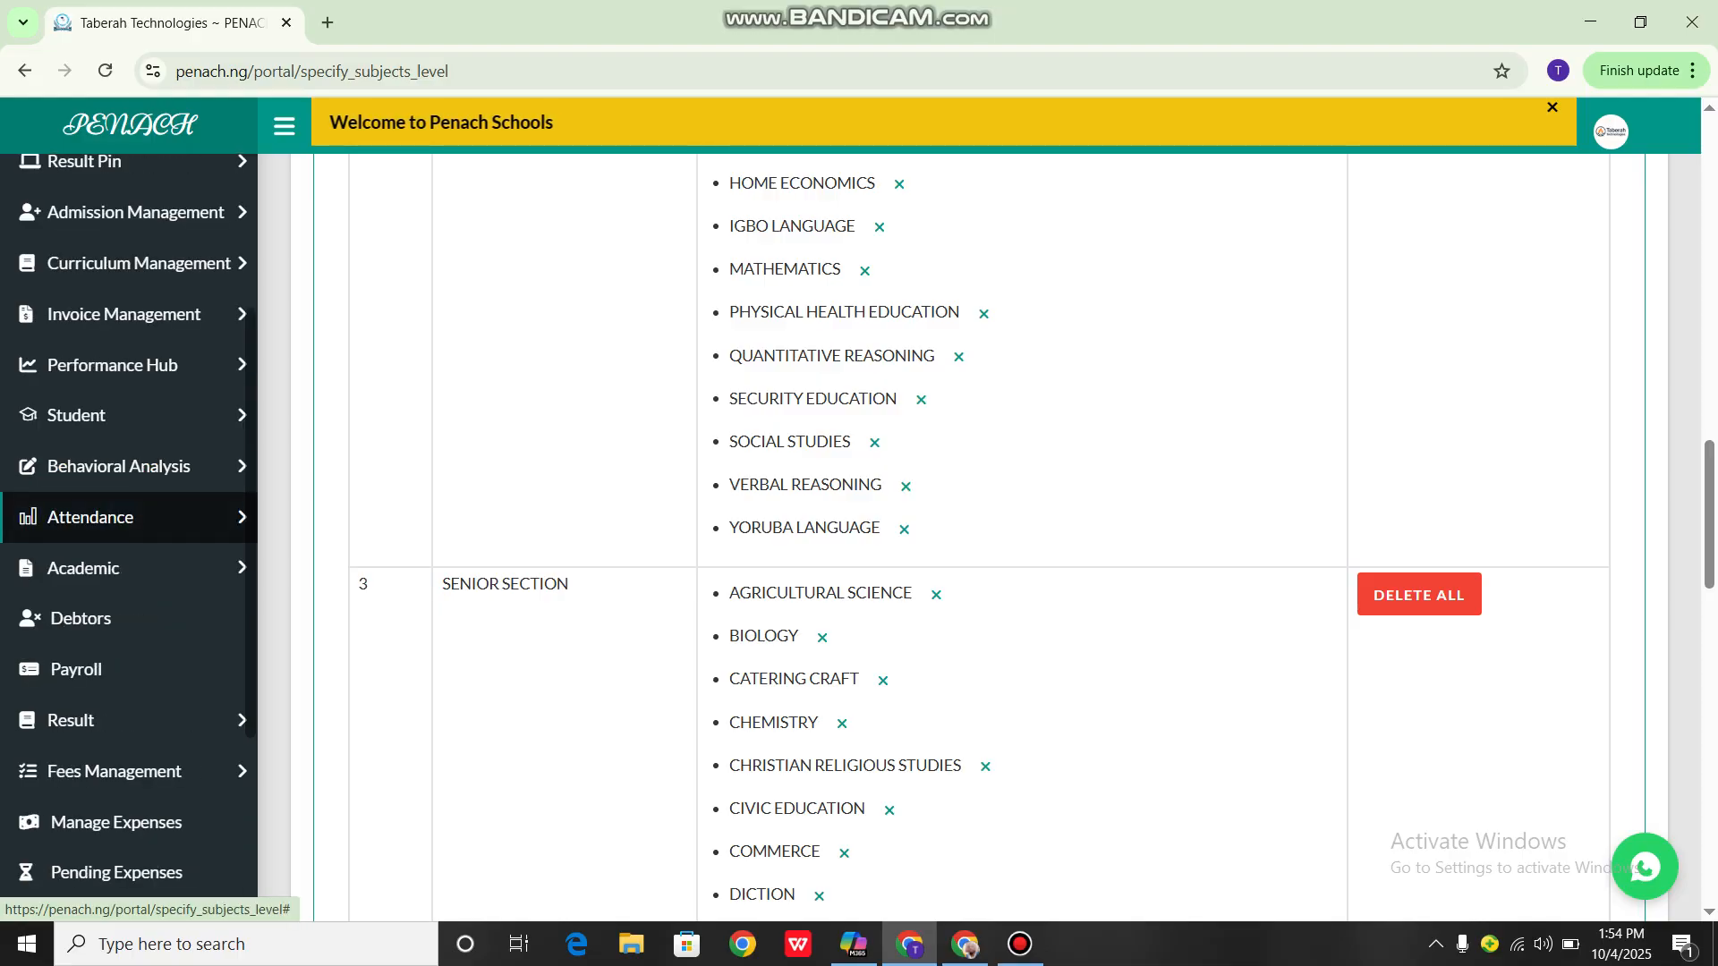
{"action": "scroll", "coordinate": [134, 415], "scroll_direction": "down", "scroll_amount": 4}
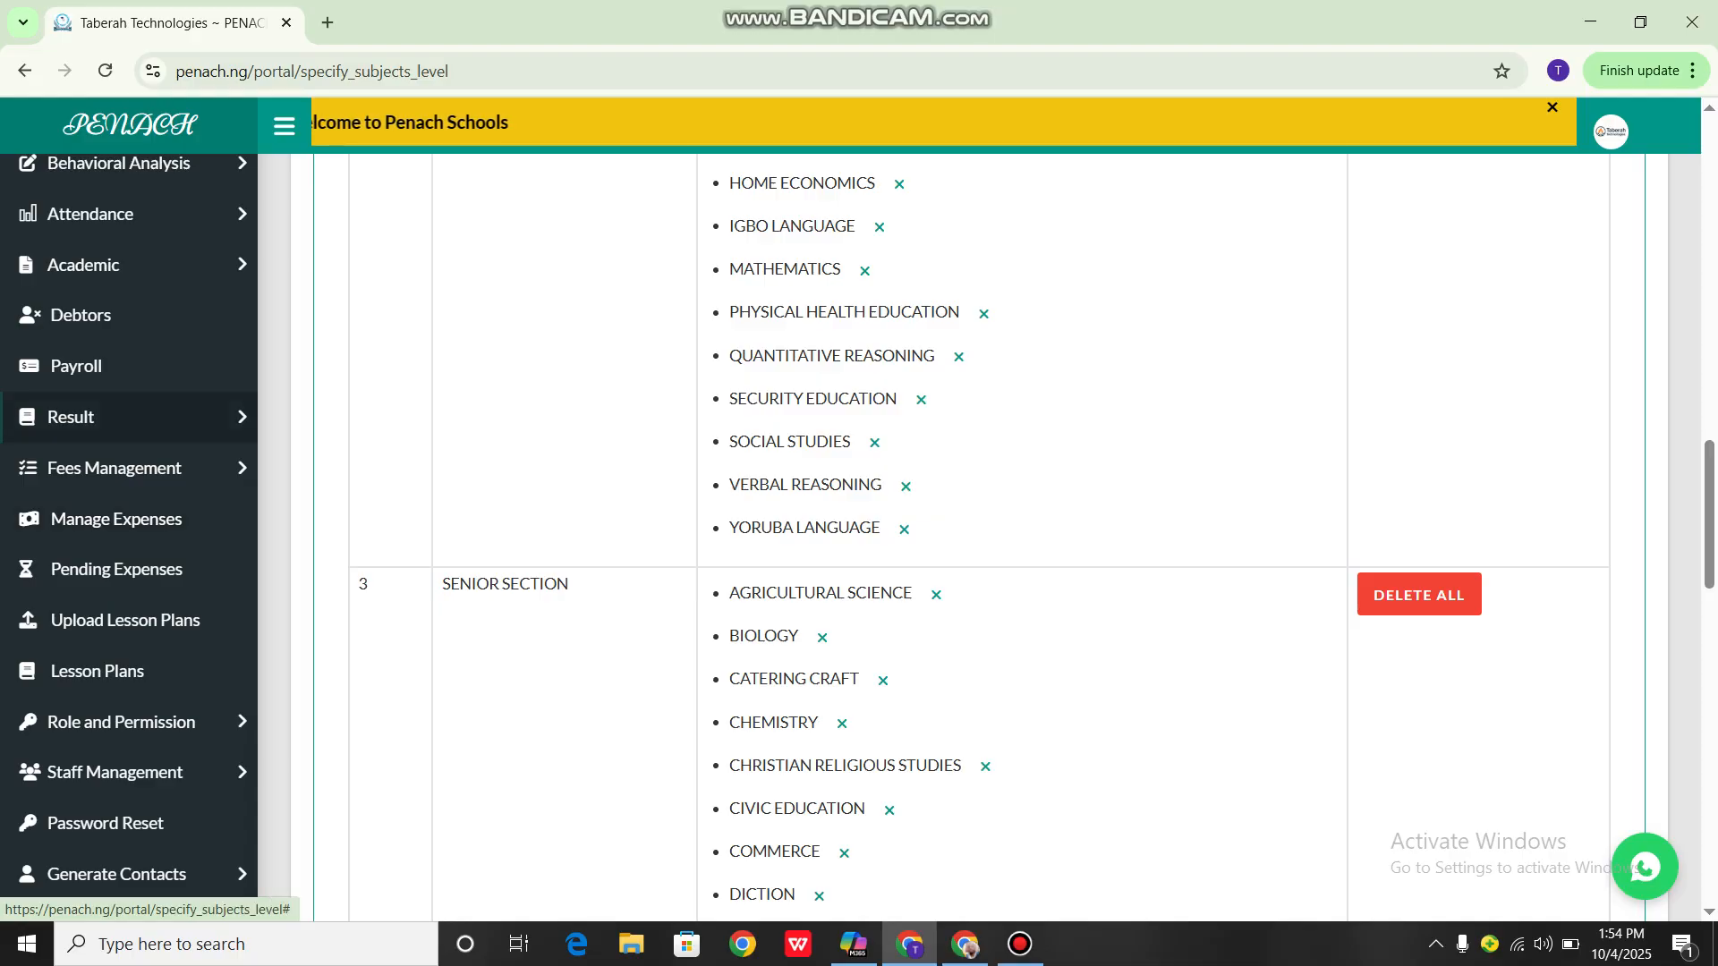
{"action": "left_click", "coordinate": [84, 265]}
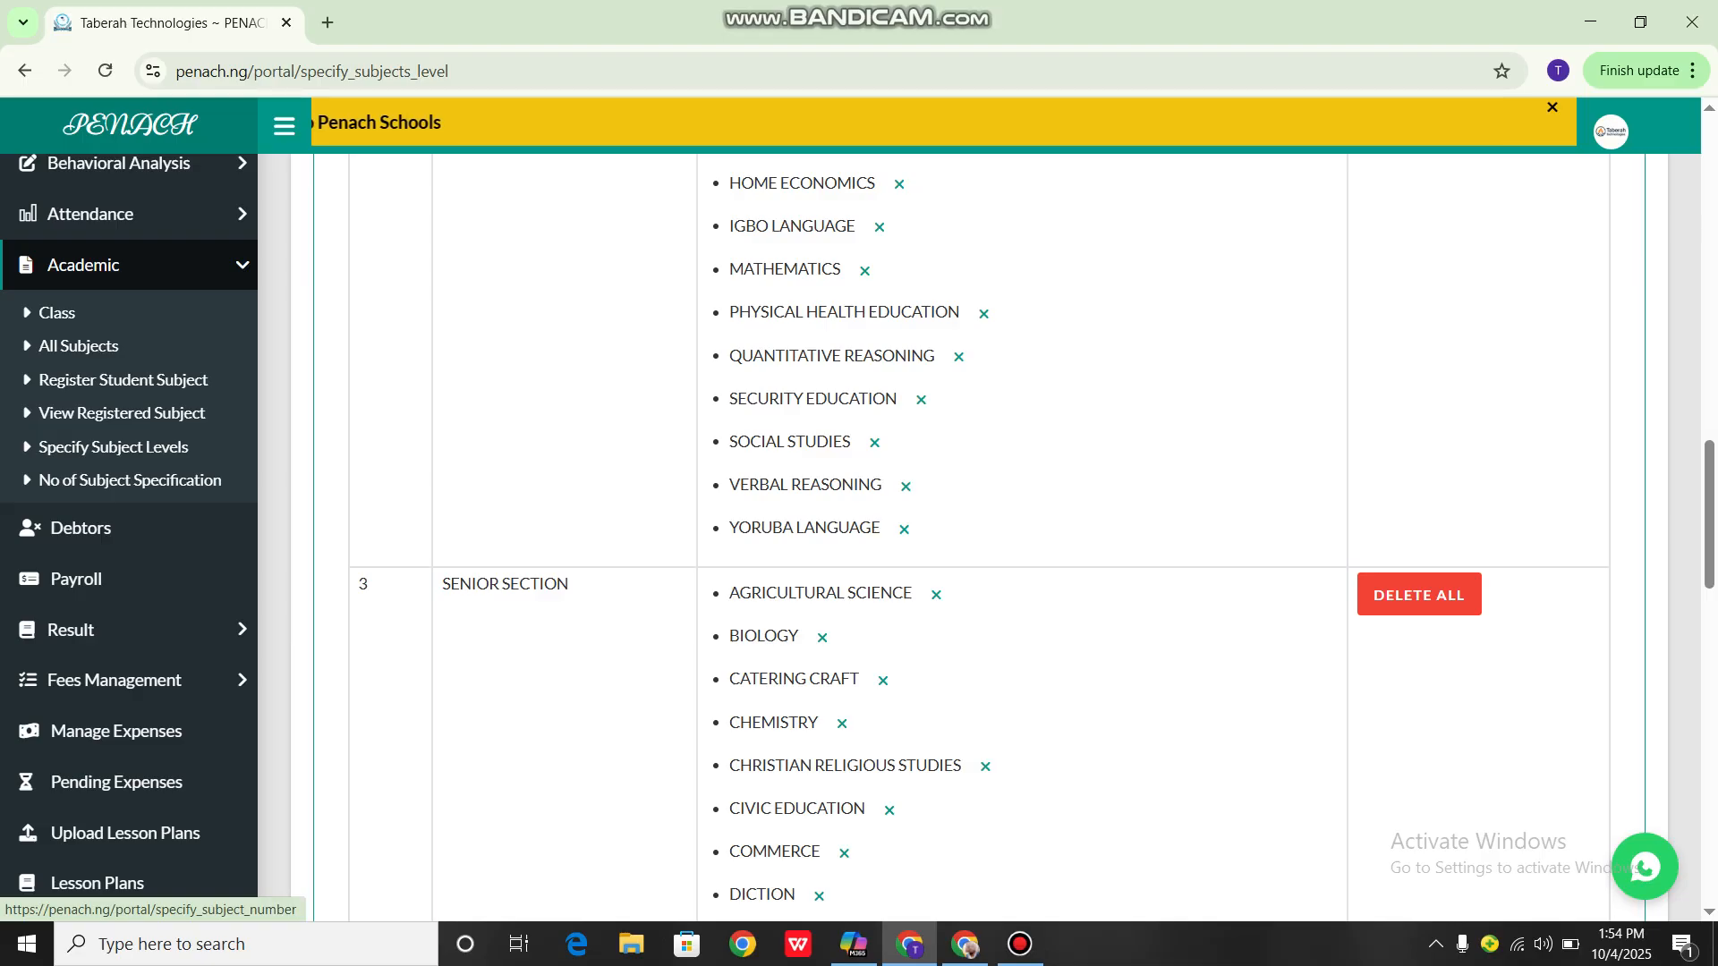
{"action": "left_click", "coordinate": [130, 481]}
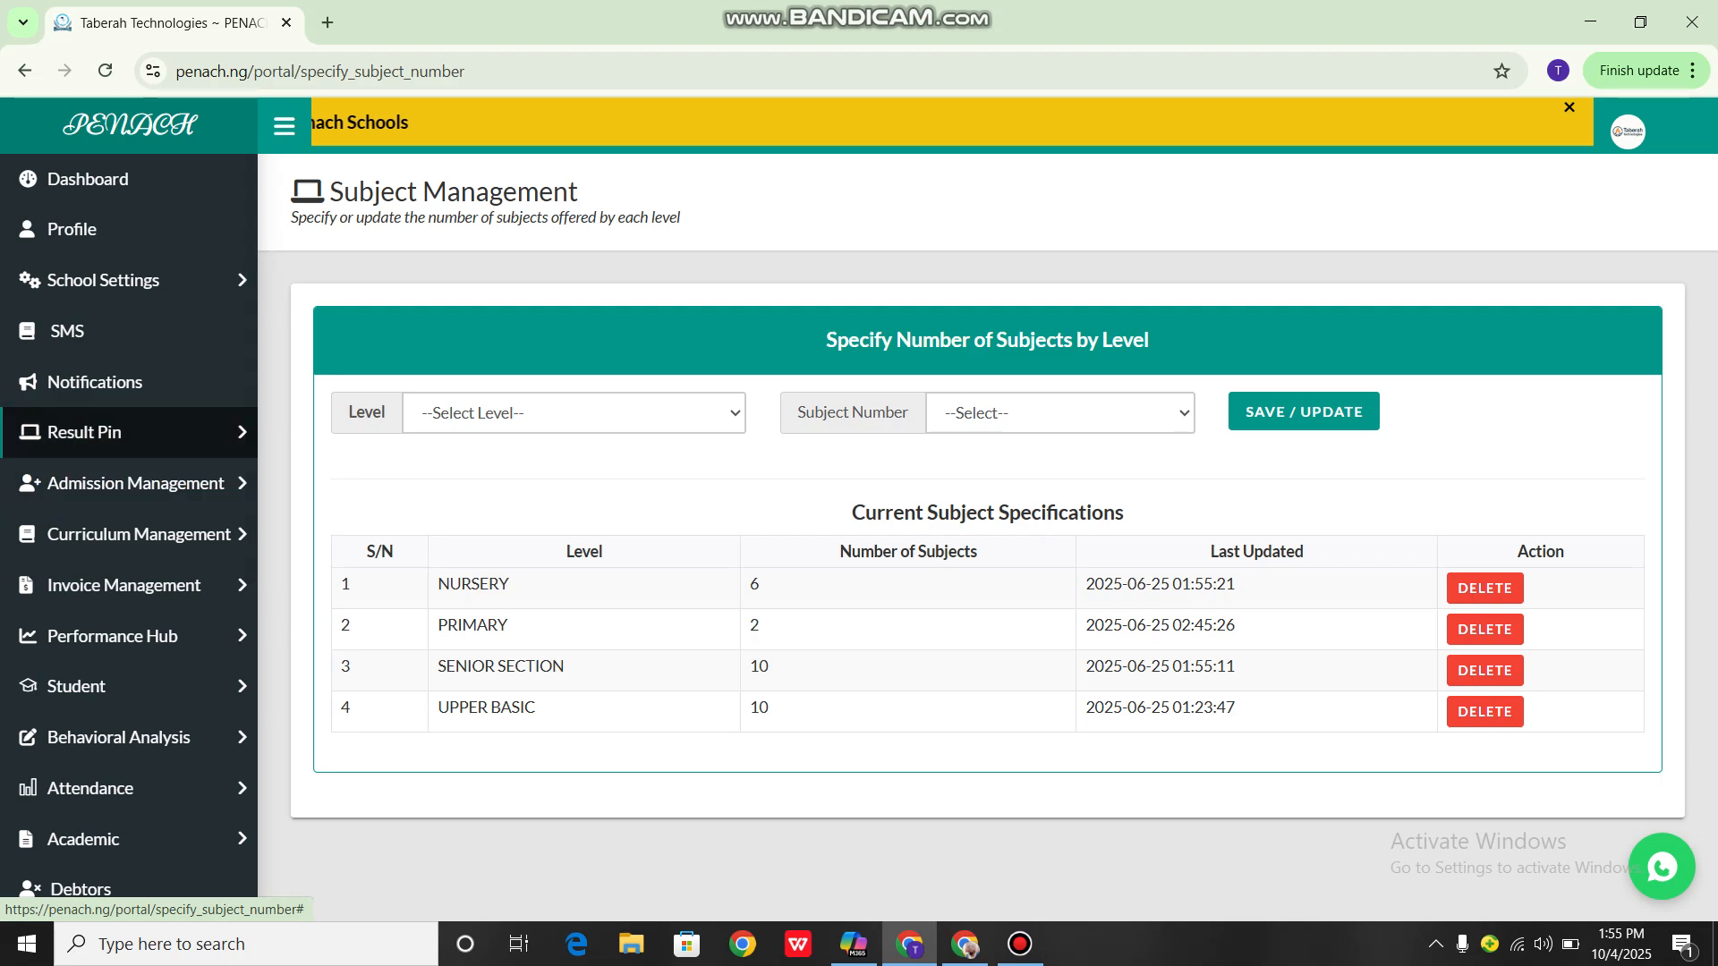
{"action": "scroll", "coordinate": [129, 688], "scroll_direction": "down", "scroll_amount": 2}
{"action": "left_click", "coordinate": [84, 688]}
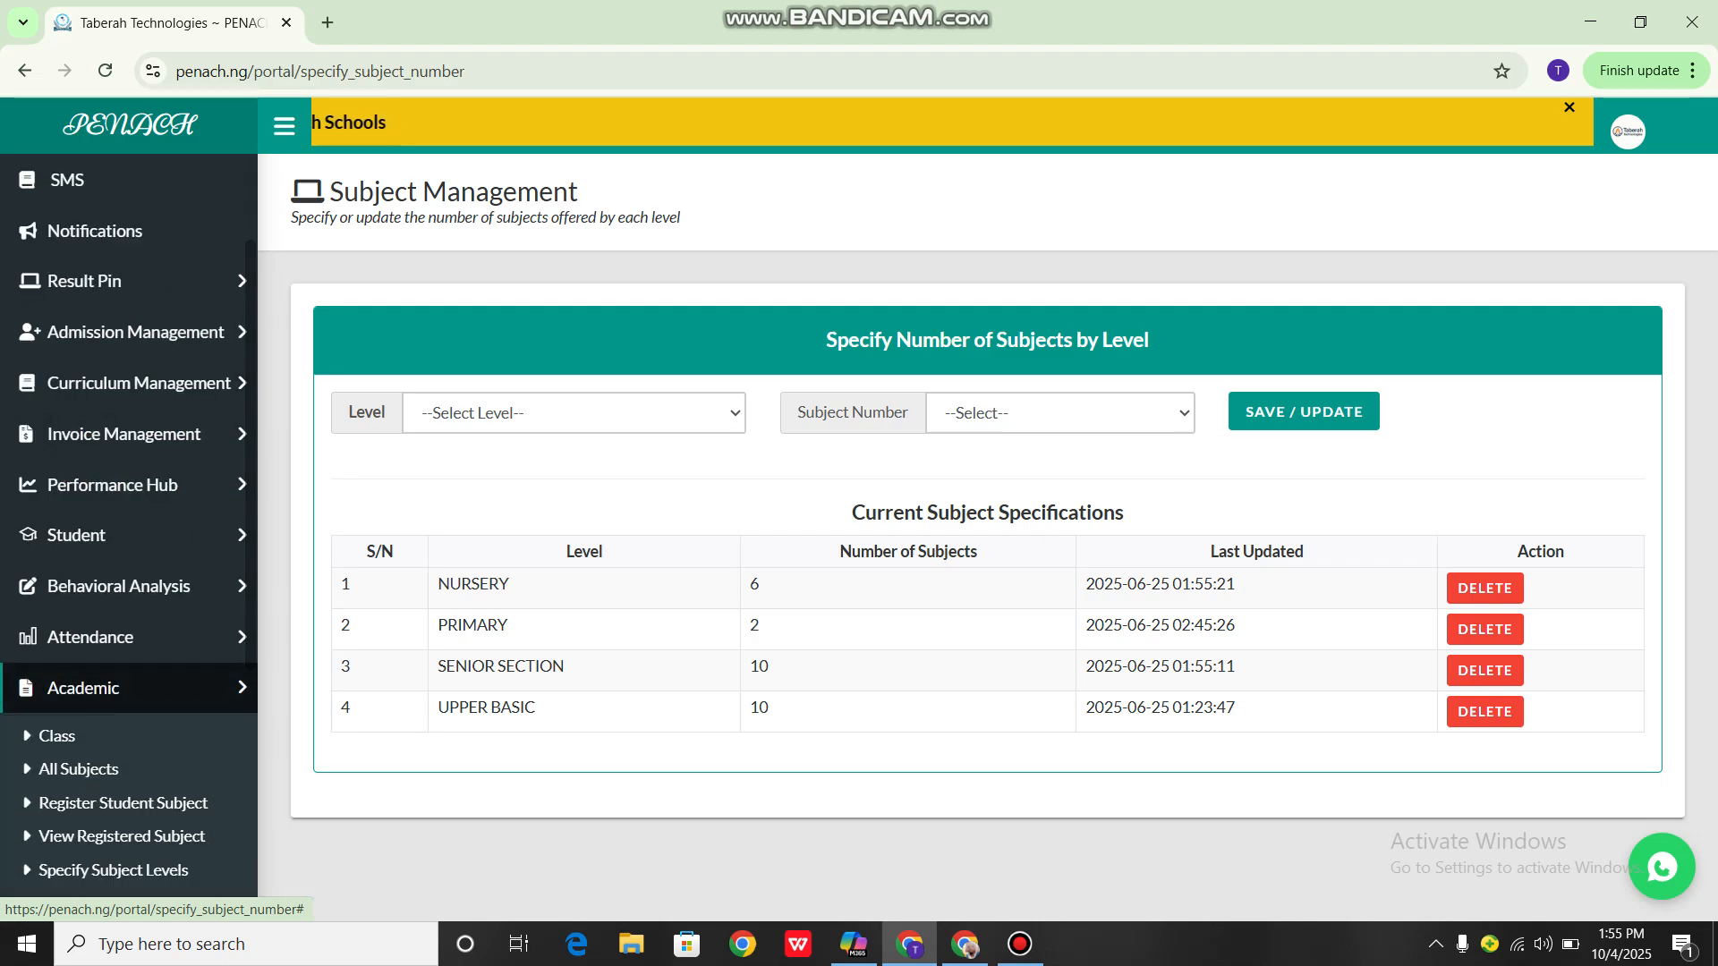
{"action": "scroll", "coordinate": [129, 688], "scroll_direction": "down", "scroll_amount": 4}
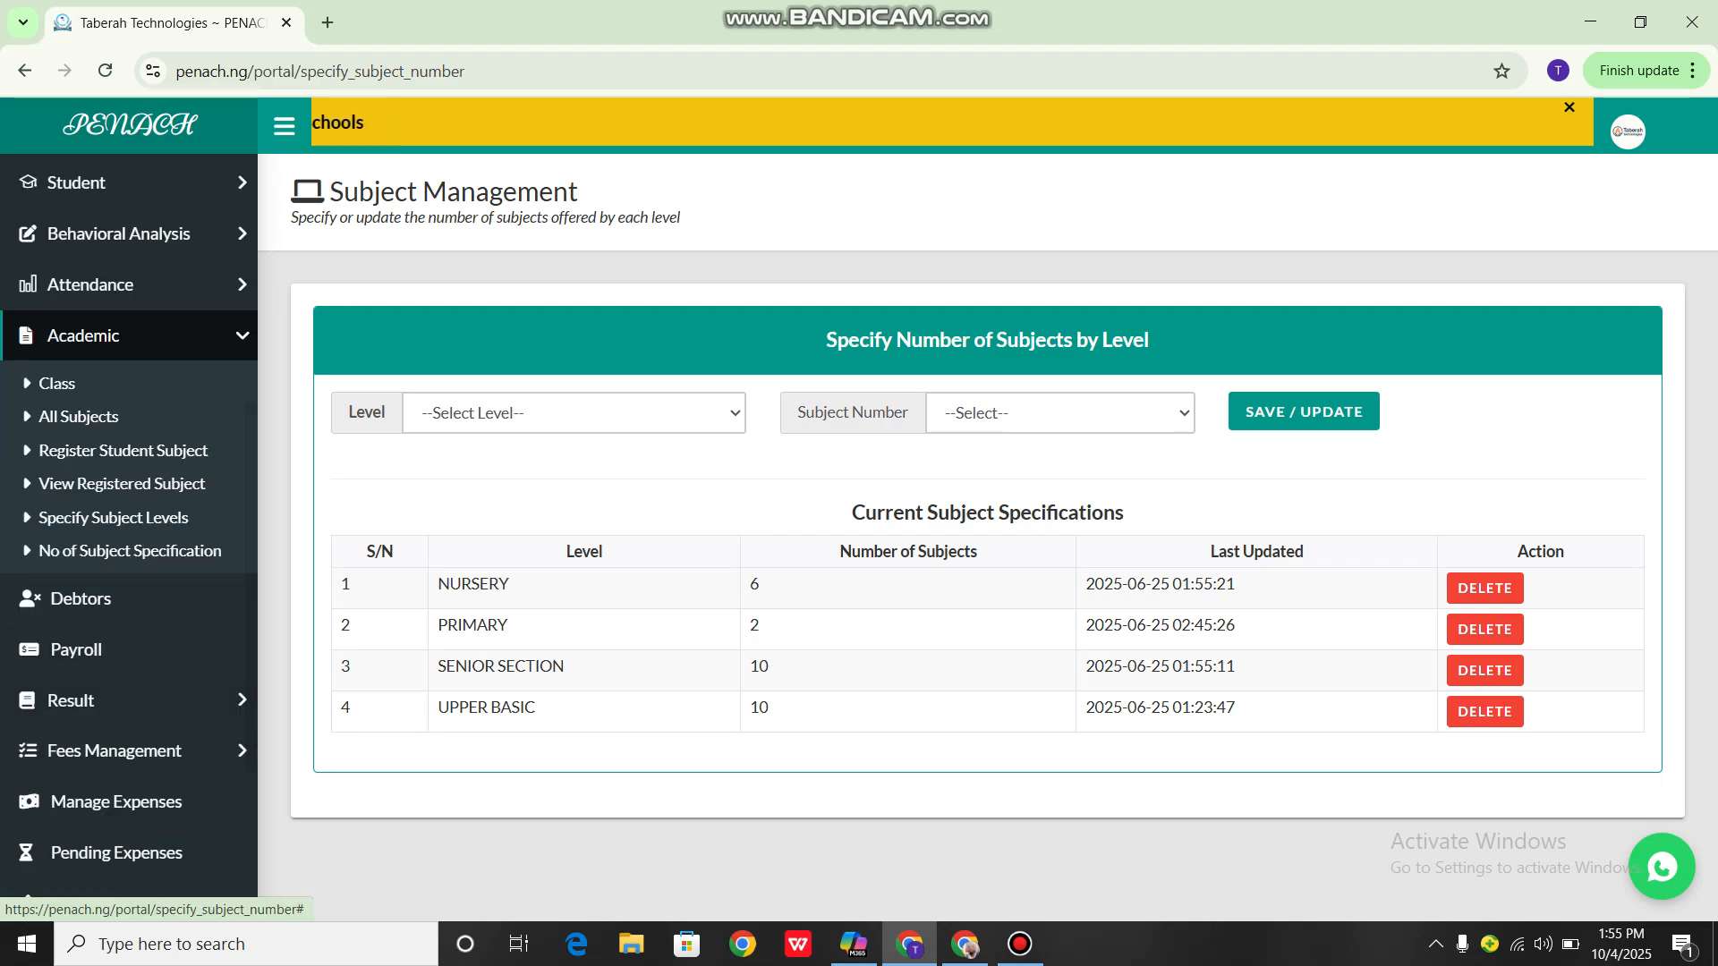
{"action": "left_click", "coordinate": [107, 340]}
{"action": "scroll", "coordinate": [129, 385], "scroll_direction": "up", "scroll_amount": 4}
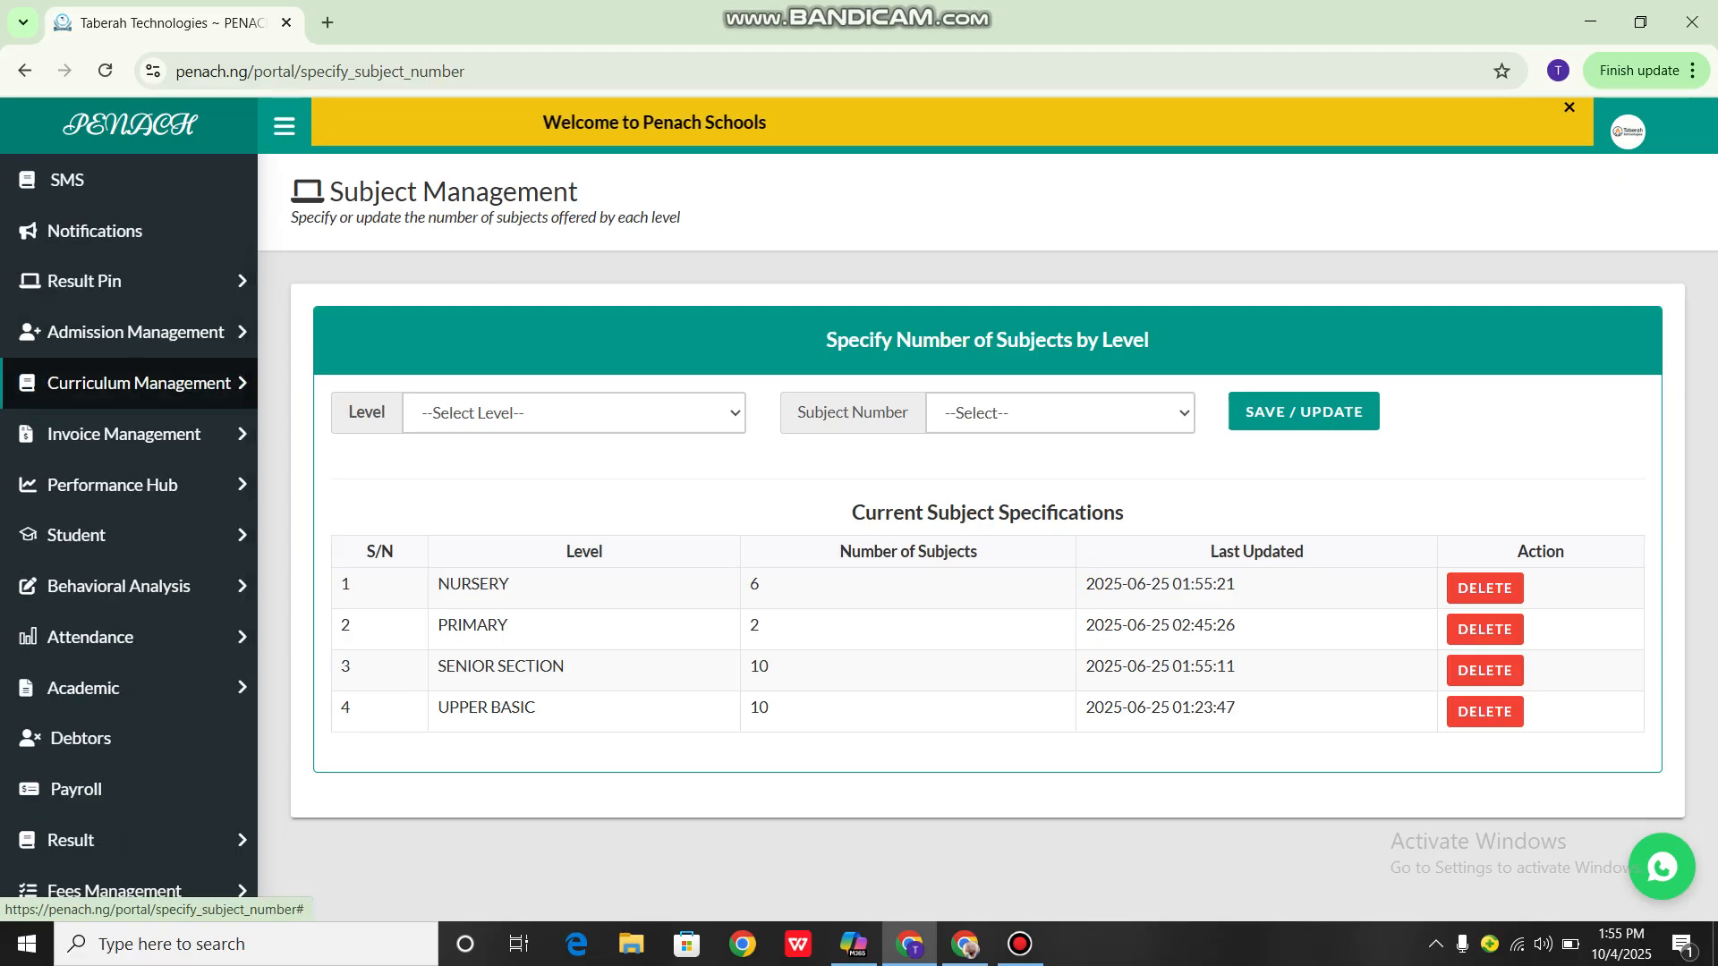
{"action": "scroll", "coordinate": [129, 385], "scroll_direction": "down", "scroll_amount": 2}
{"action": "scroll", "coordinate": [129, 638], "scroll_direction": "down", "scroll_amount": 2}
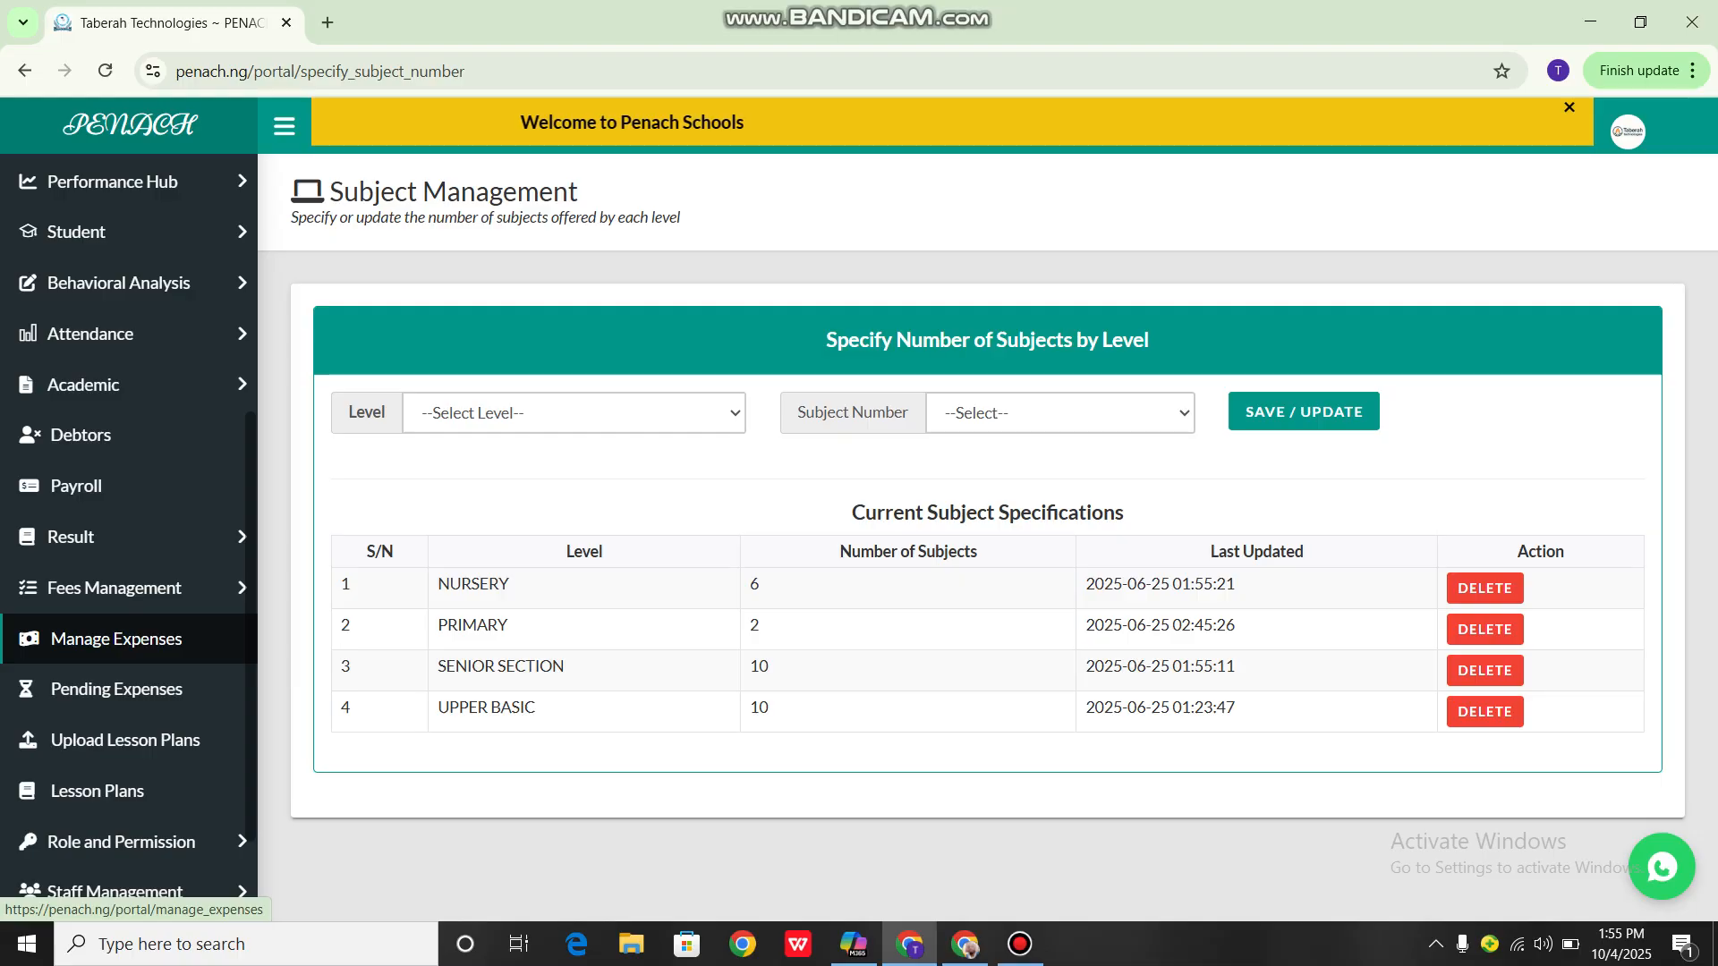
{"action": "left_click", "coordinate": [1020, 944]}
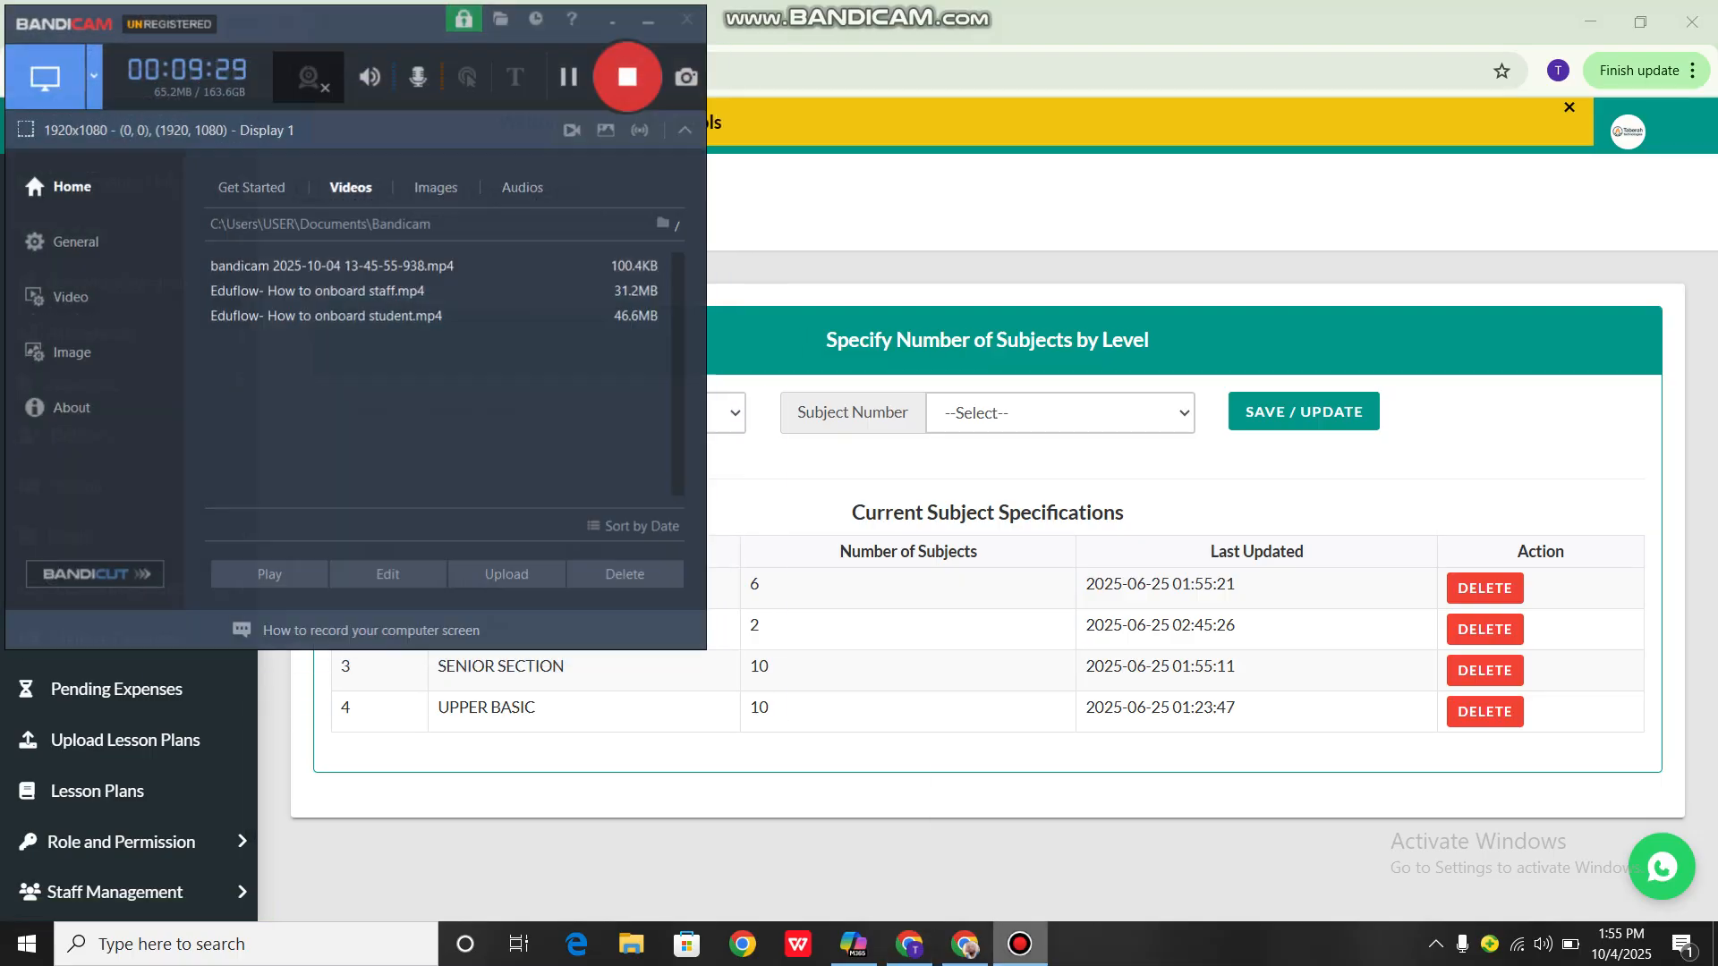